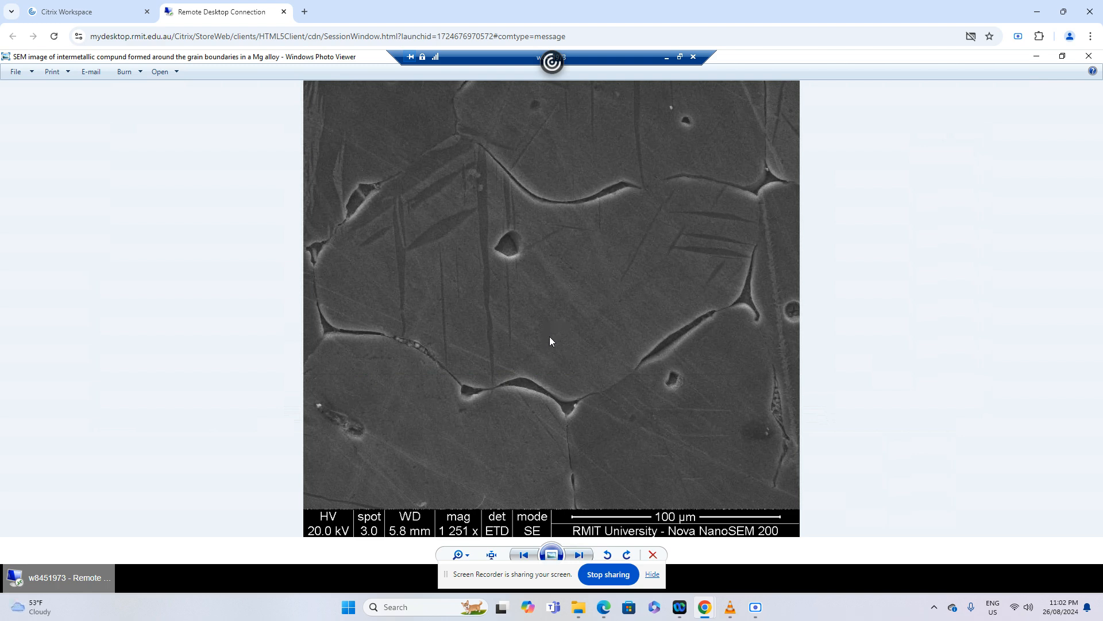
Switch to VLC media player and play the video playlist starting from 1.mp4
{"action": "mouse_move", "coordinate": [730, 611]}
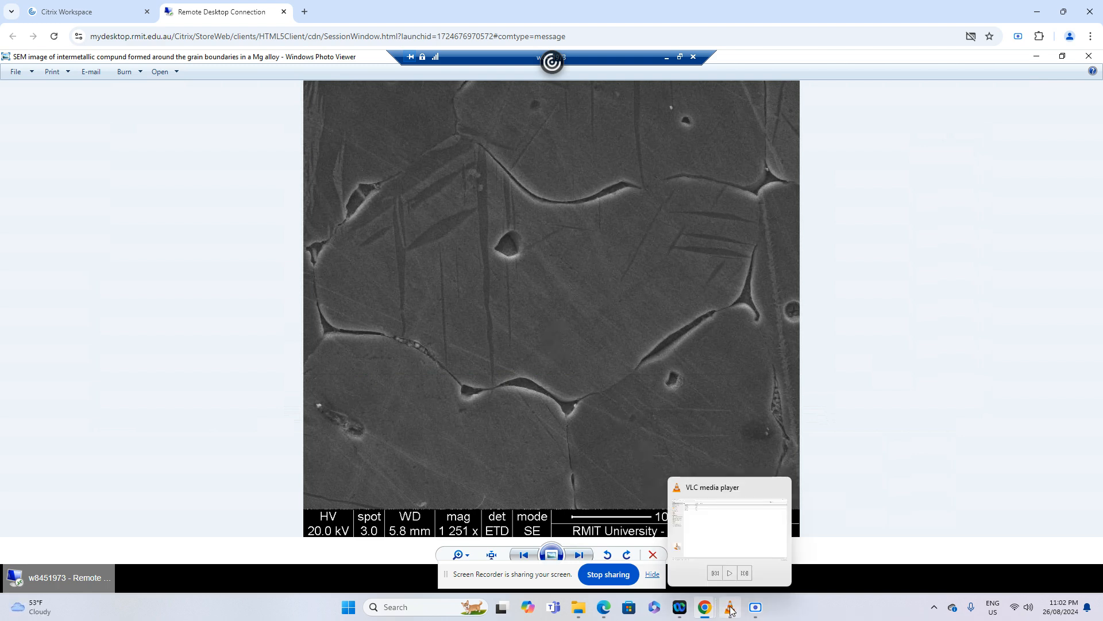
{"action": "left_click", "coordinate": [682, 557]}
{"action": "double_click", "coordinate": [184, 64]}
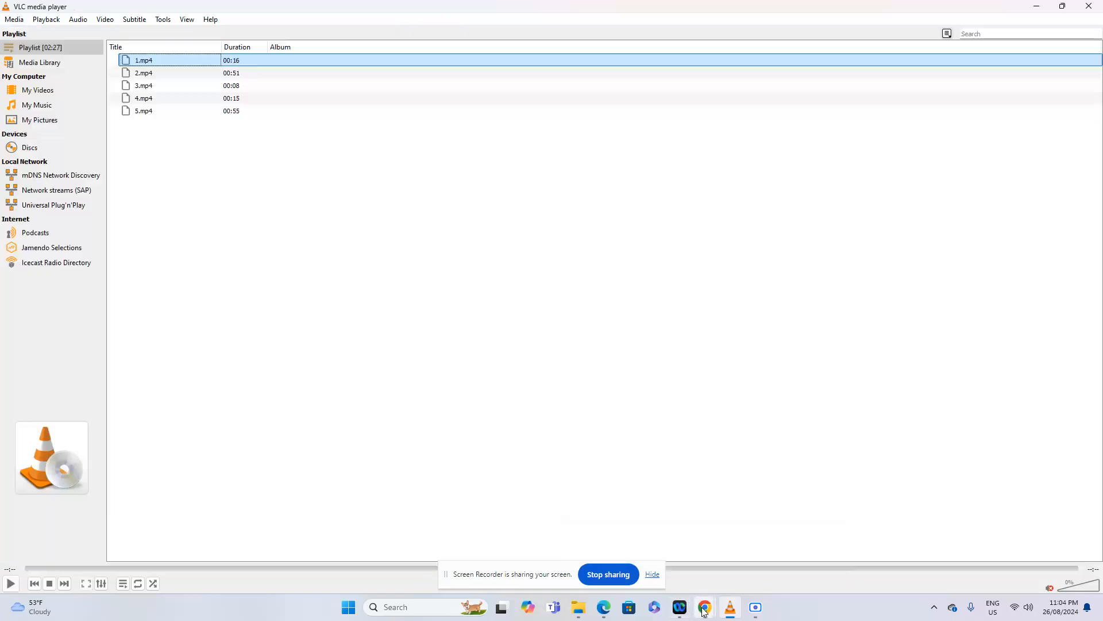
Return to the remote desktop session in Chrome and close the SEM image of the Mg alloy
{"action": "mouse_move", "coordinate": [705, 607]}
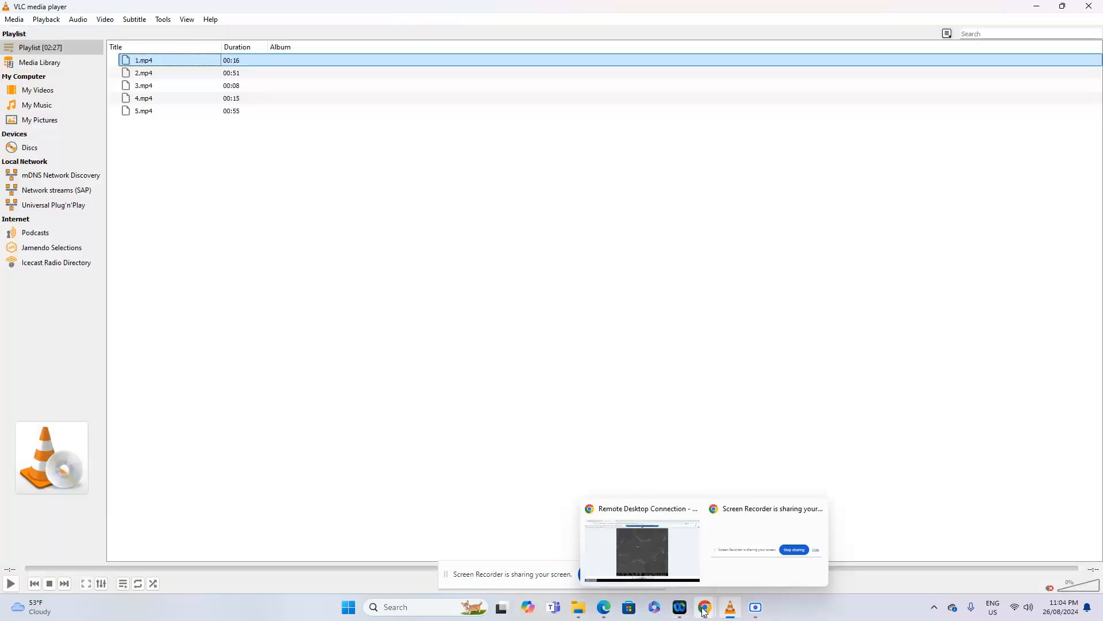
{"action": "left_click", "coordinate": [666, 543]}
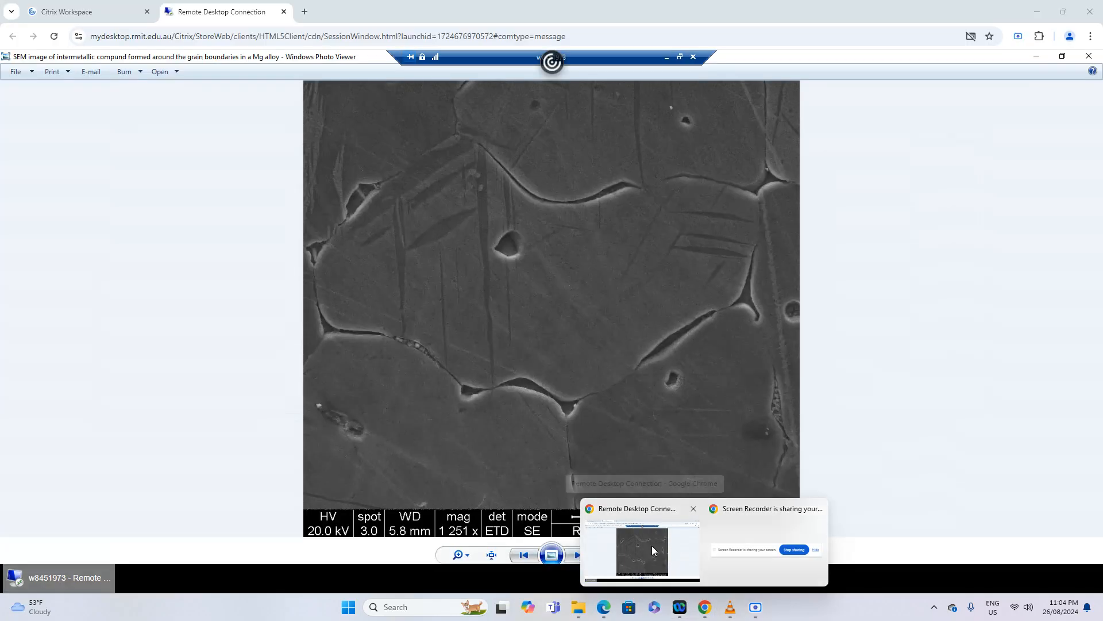
{"action": "left_click", "coordinate": [1063, 56]}
{"action": "left_click", "coordinate": [654, 182]}
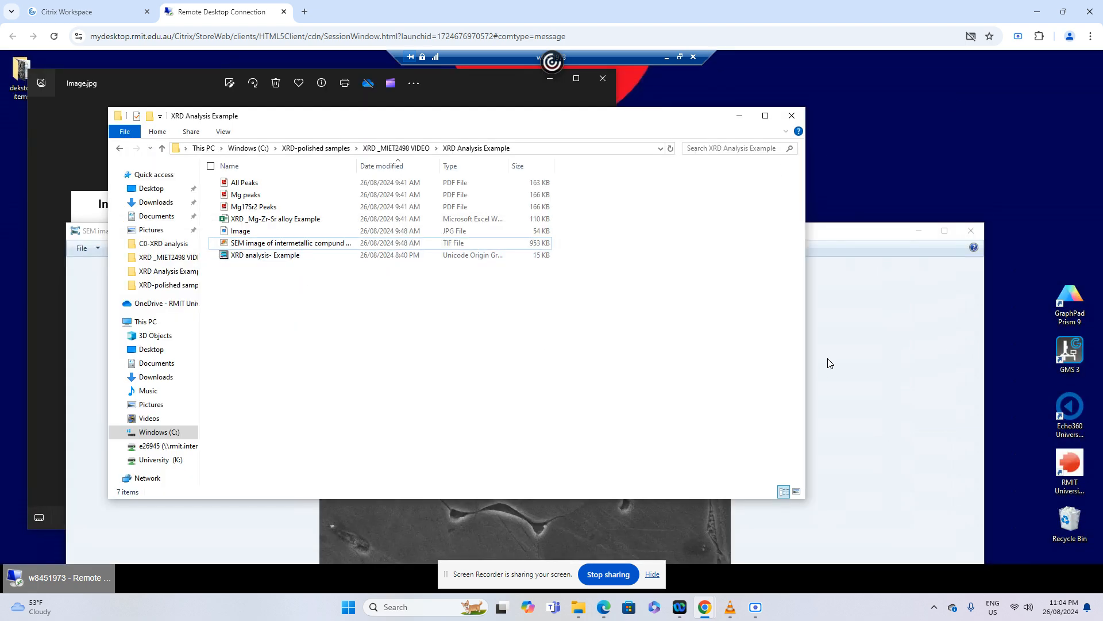
{"action": "left_click", "coordinate": [972, 231]}
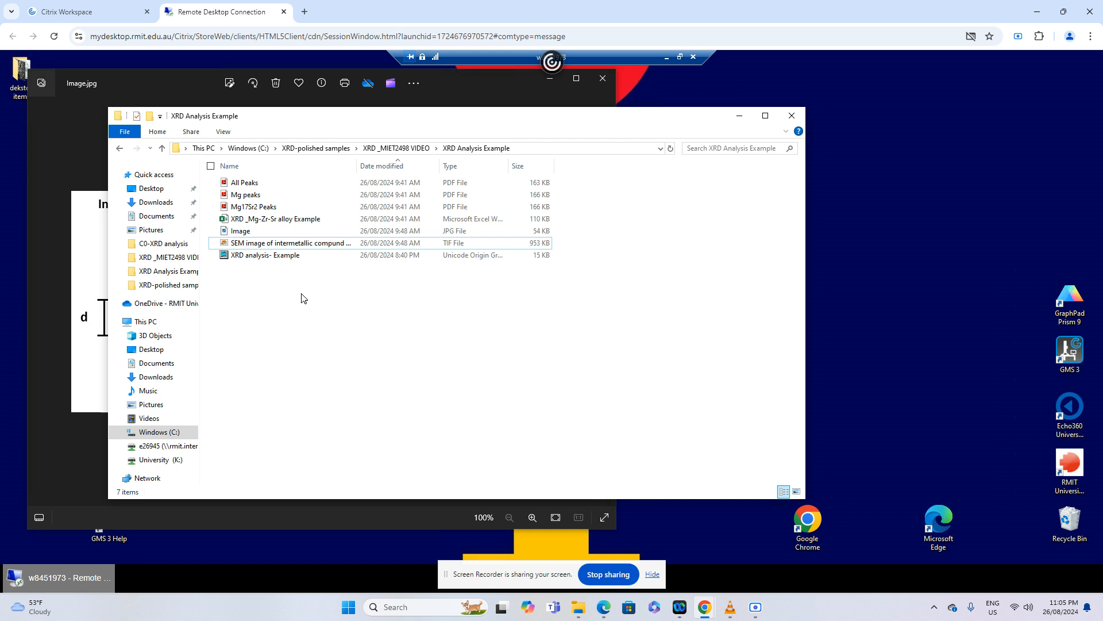
Open the XRD _Mg-Zr-Sr alloy Example workbook full-screen and highlight its Angle and Count columns in turn
{"action": "double_click", "coordinate": [276, 224]}
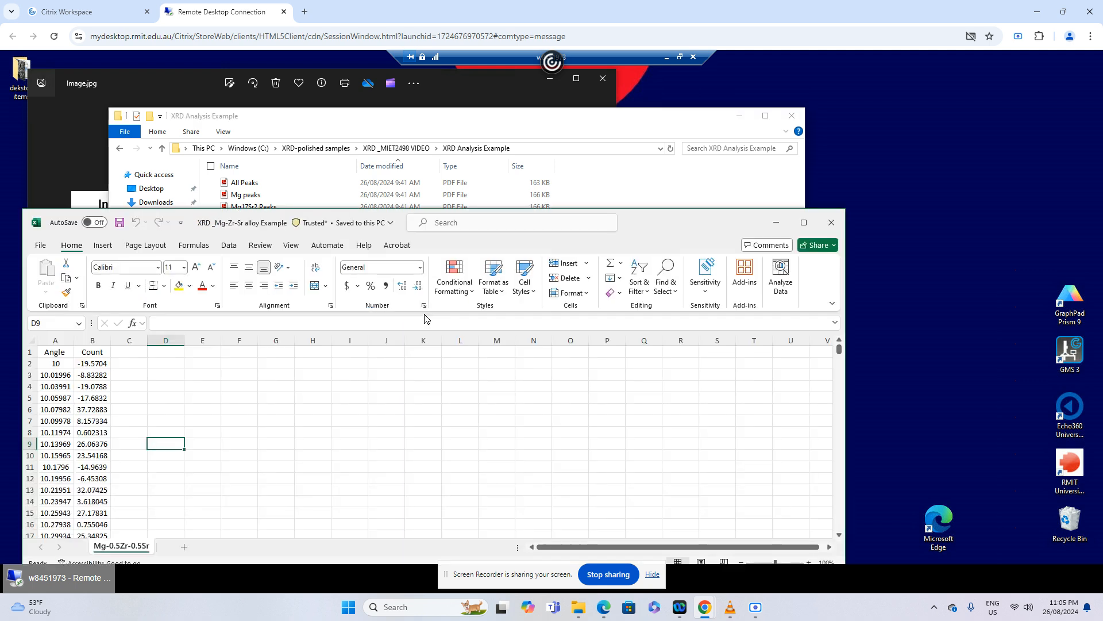
{"action": "double_click", "coordinate": [631, 223]}
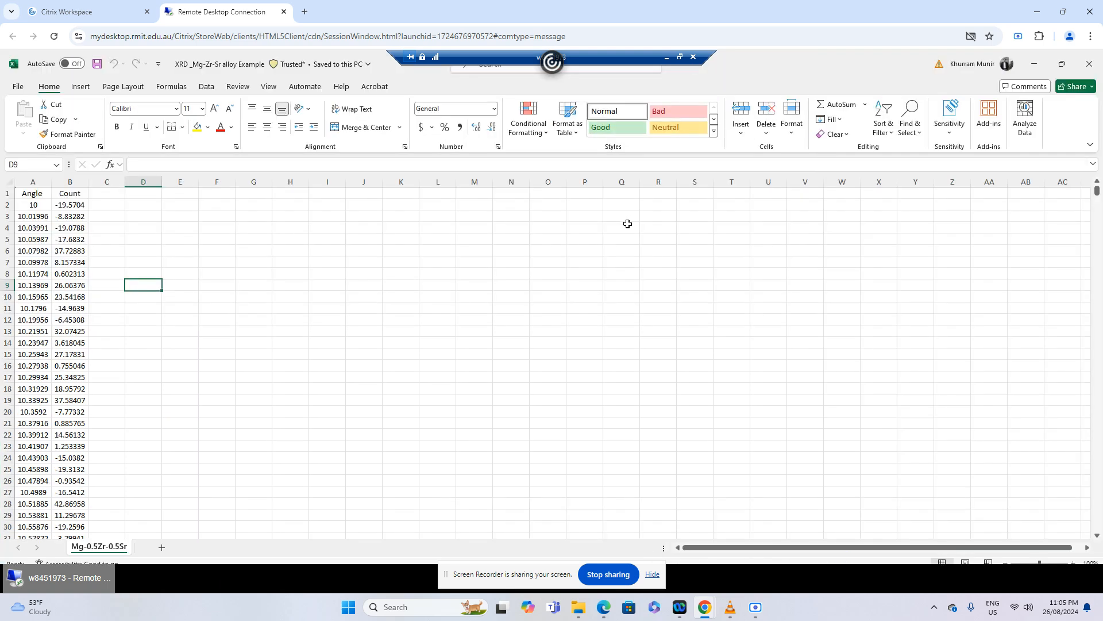
{"action": "left_click", "coordinate": [38, 179]}
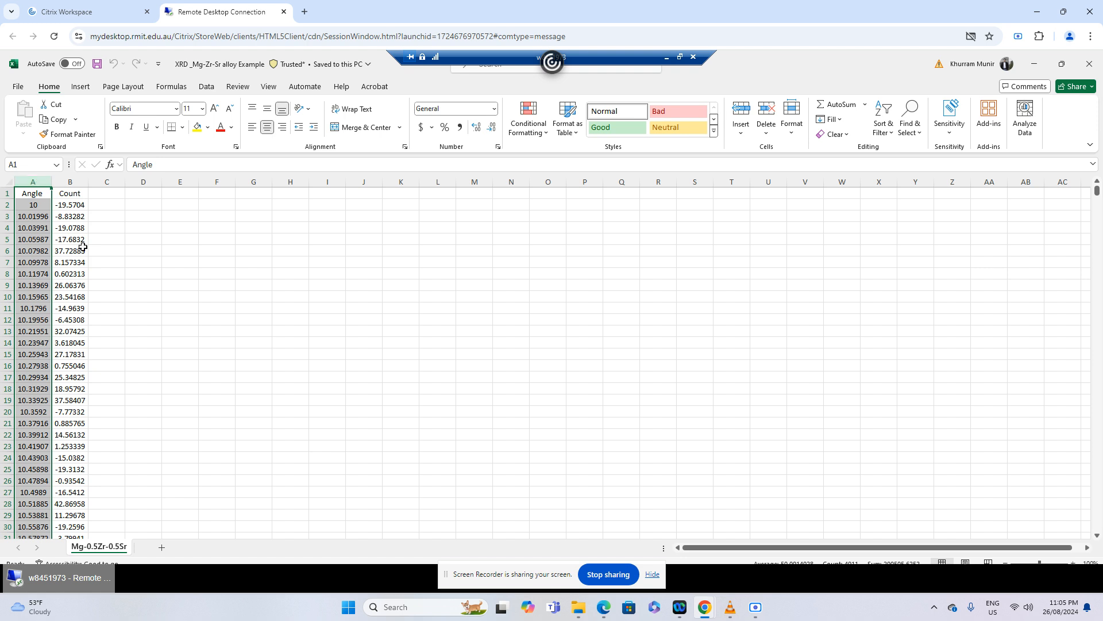
{"action": "left_click", "coordinate": [75, 178]}
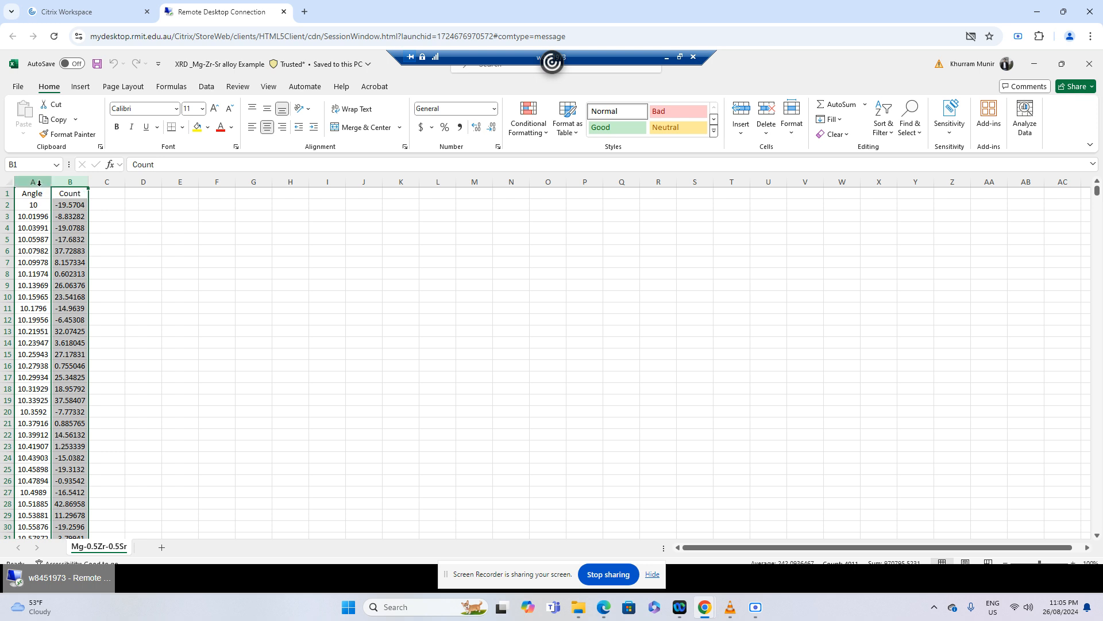
Insert a scatter chart with connecting lines from the Angle and Count columns
{"action": "left_click_drag", "start_coordinate": [38, 181], "coordinate": [70, 182]}
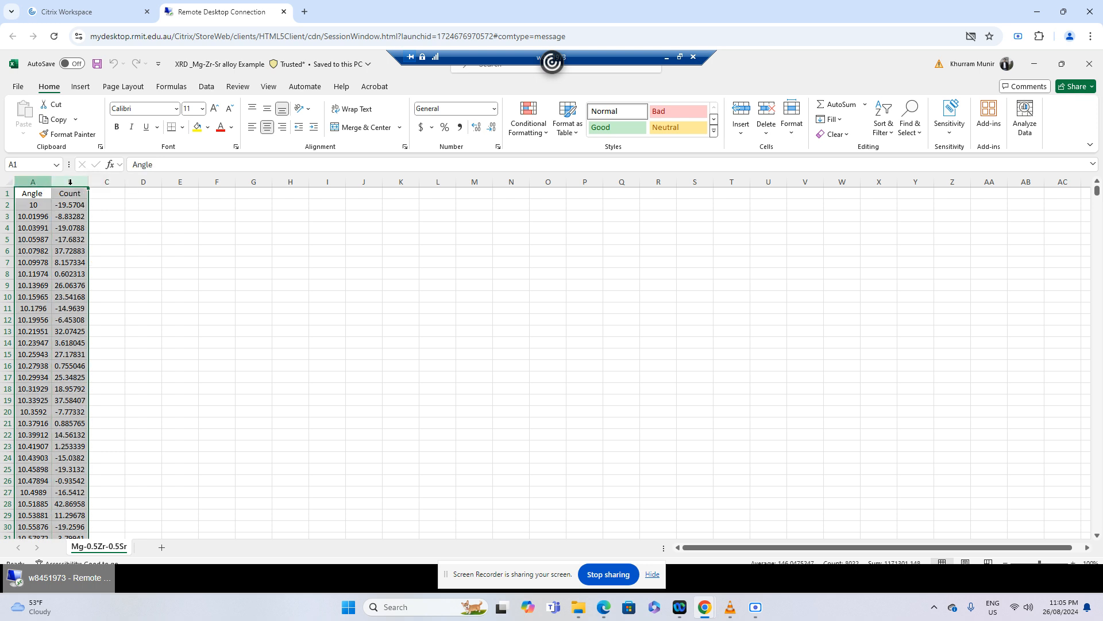
{"action": "left_click", "coordinate": [80, 87]}
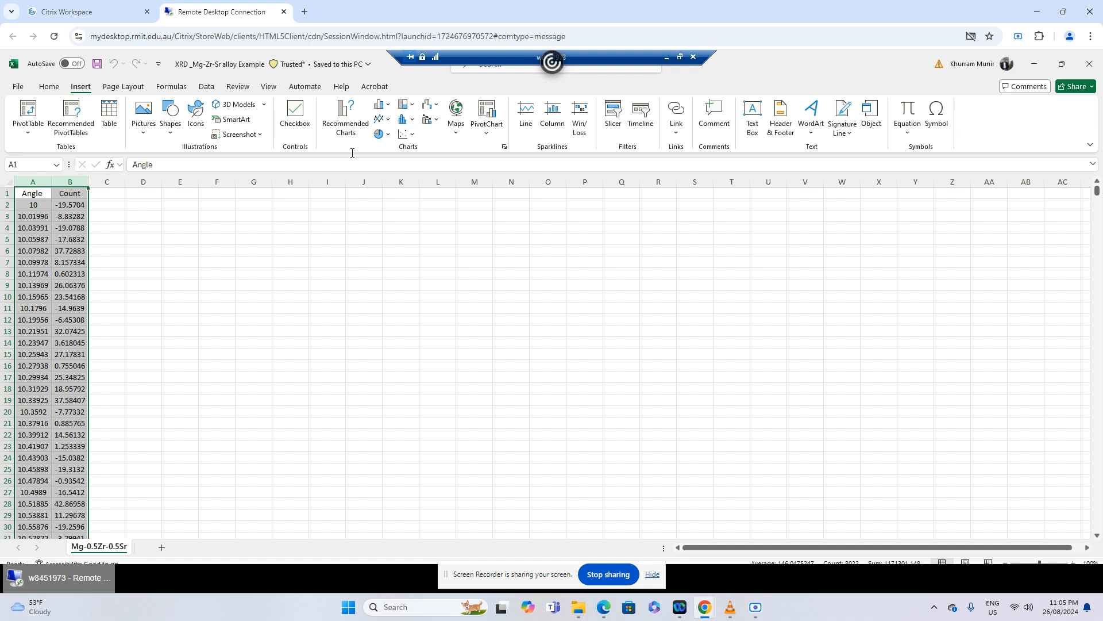
{"action": "left_click", "coordinate": [406, 133]}
{"action": "left_click", "coordinate": [475, 181]}
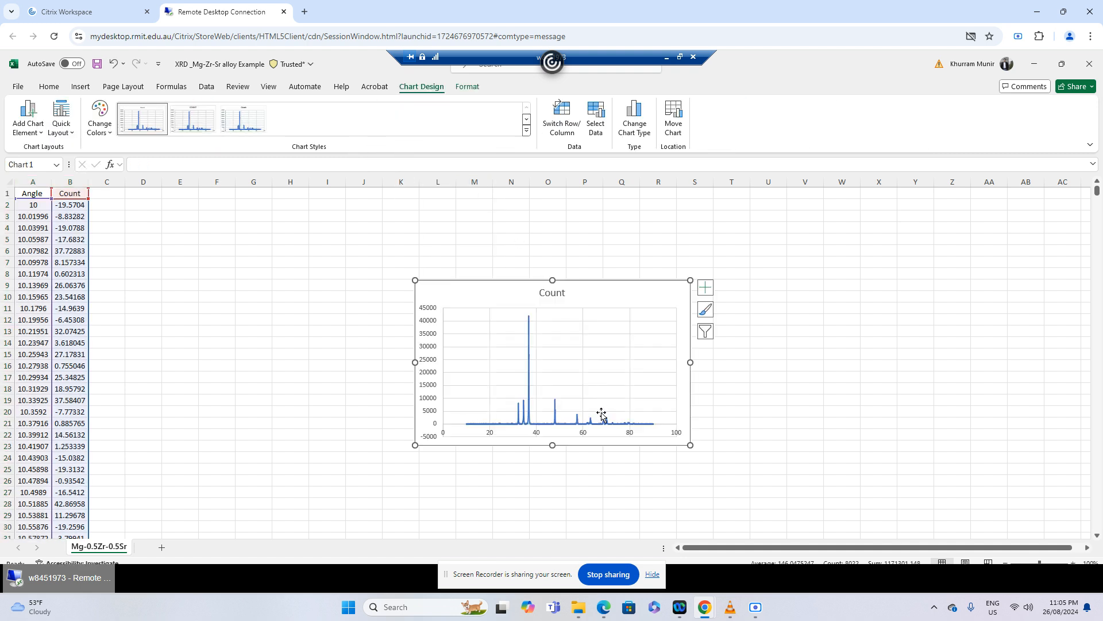
Enlarge the Count chart in width and height, and move it up and closer to the data columns
{"action": "left_click_drag", "start_coordinate": [691, 362], "coordinate": [725, 362]}
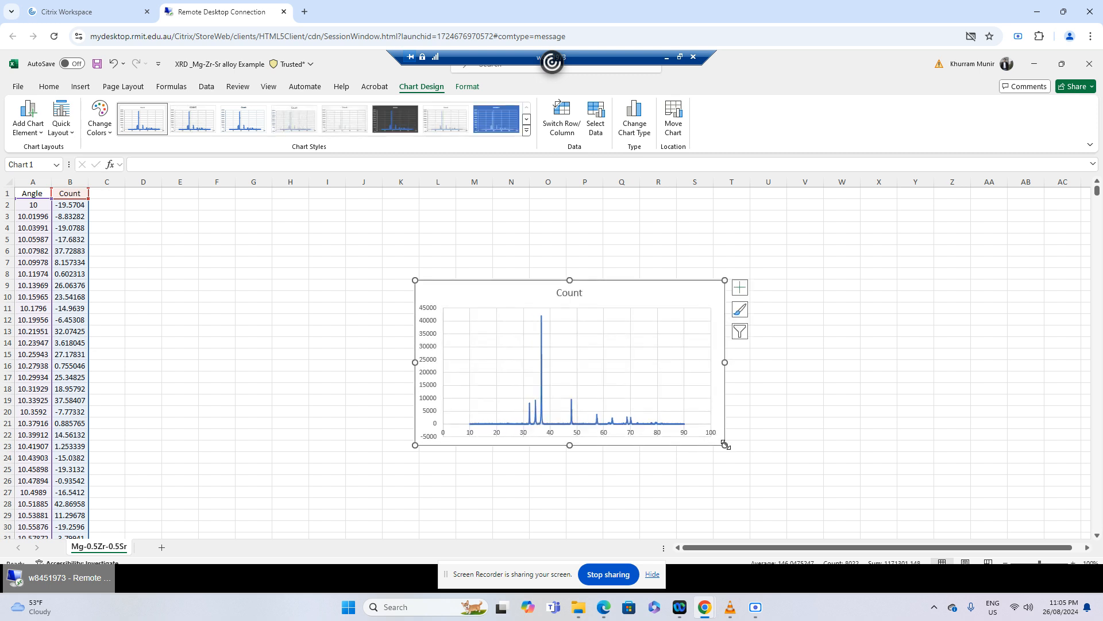
{"action": "left_click_drag", "start_coordinate": [725, 444], "coordinate": [790, 486]}
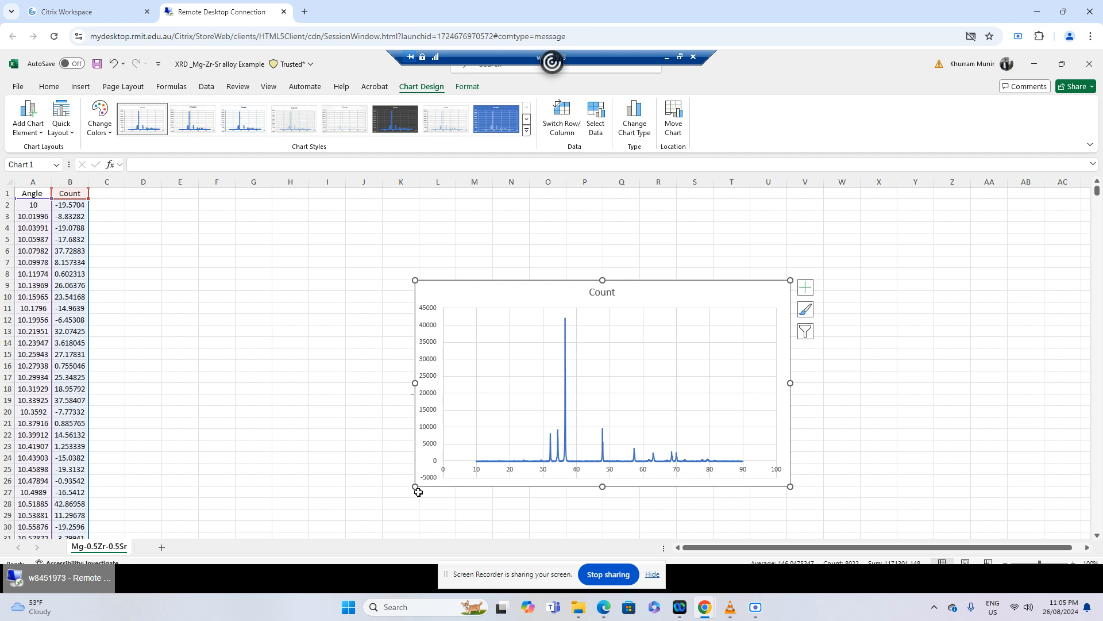
{"action": "left_click_drag", "start_coordinate": [414, 486], "coordinate": [319, 510]}
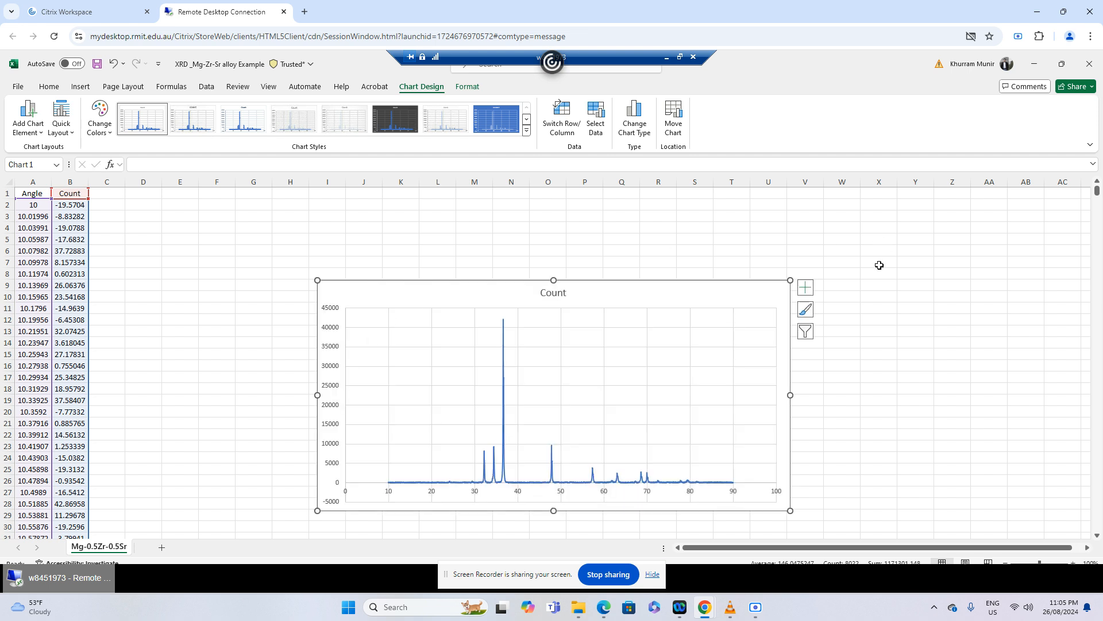
{"action": "left_click_drag", "start_coordinate": [791, 280], "coordinate": [828, 251]}
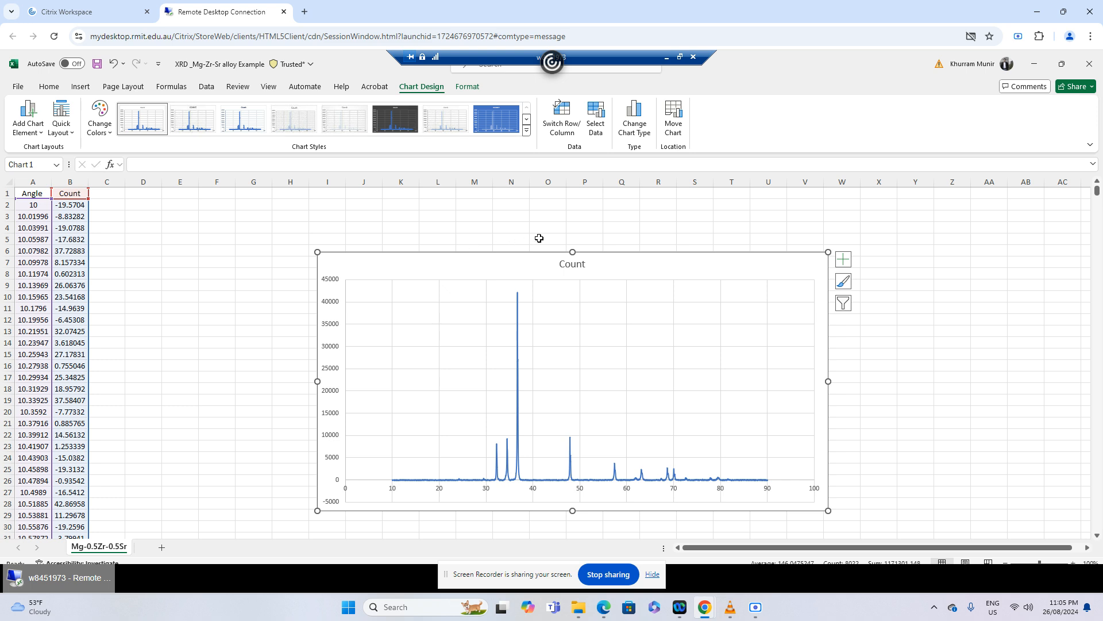
{"action": "left_click_drag", "start_coordinate": [443, 266], "coordinate": [415, 237]}
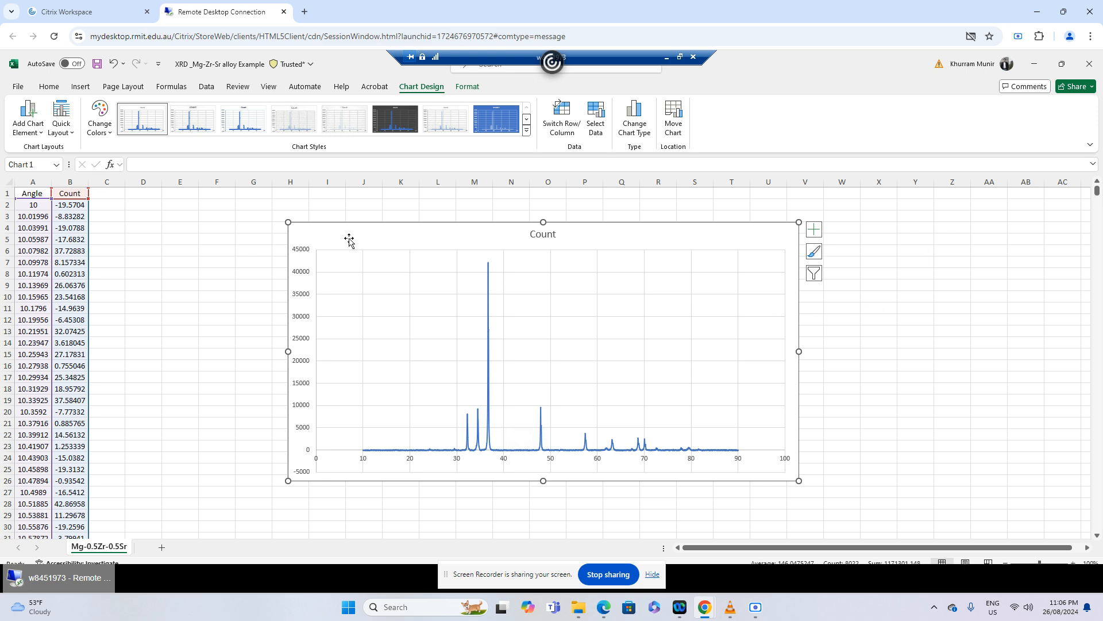
Delete the Count chart from the worksheet
{"action": "key", "text": "Delete"}
{"action": "left_click", "coordinate": [293, 307]}
Copy the entire Angle column and launch OriginPro from the XRD analysis- Example file in the XRD Analysis Example folder
{"action": "left_click", "coordinate": [33, 179]}
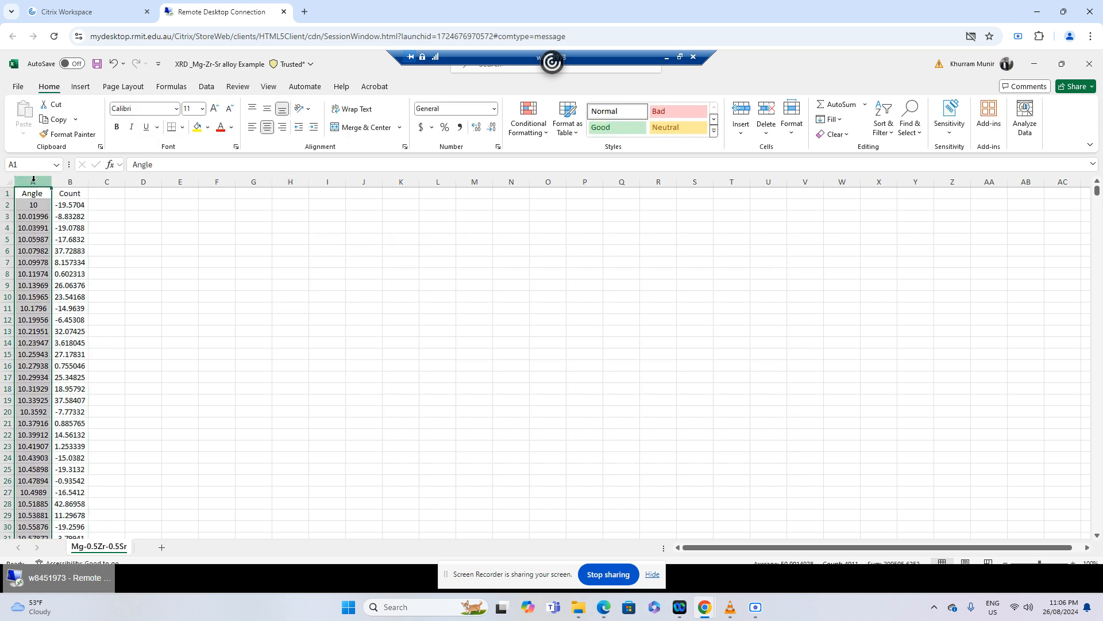
{"action": "key", "text": "ctrl+c"}
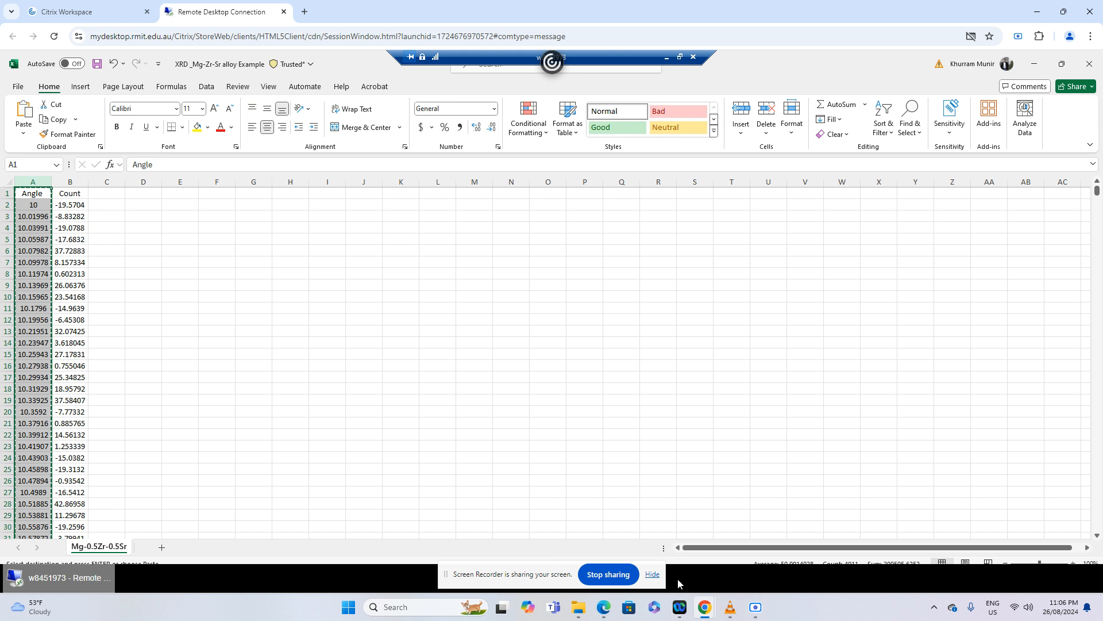
{"action": "mouse_move", "coordinate": [704, 605]}
{"action": "left_click", "coordinate": [1062, 64]}
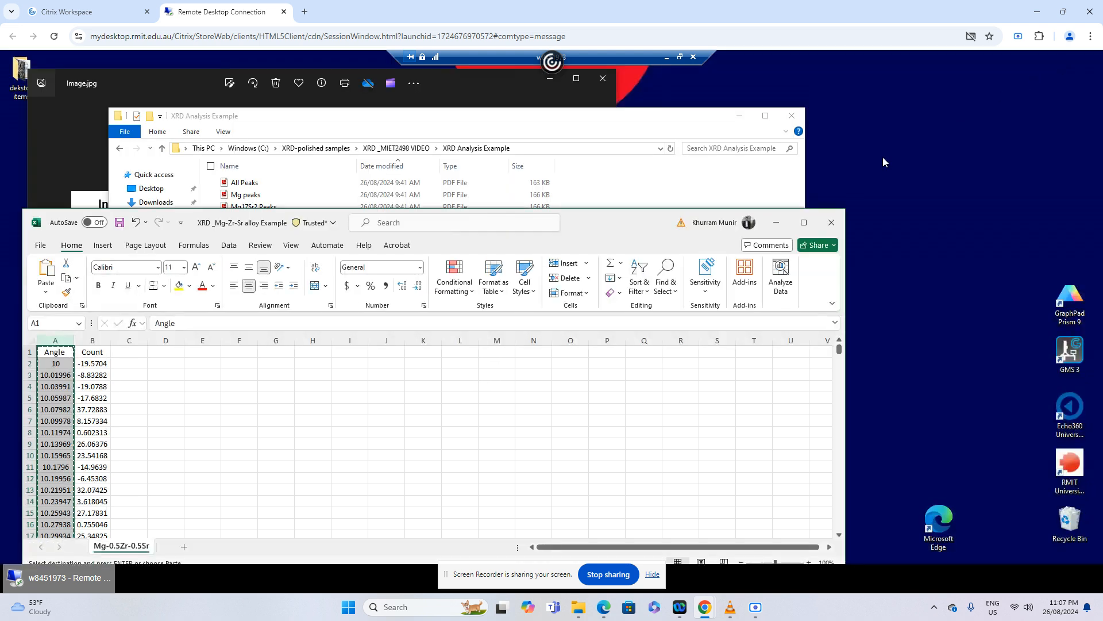
{"action": "left_click", "coordinate": [651, 193]}
{"action": "double_click", "coordinate": [276, 255]}
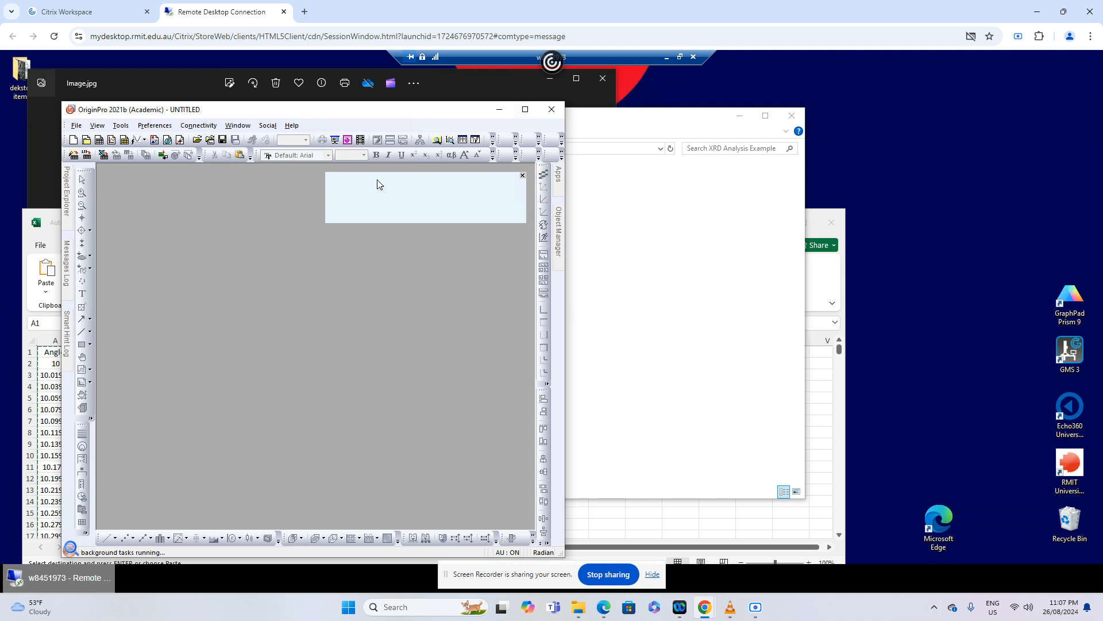
Create a new Origin project and paste the copied Angle data into column A(X) of Book1, starting at the F(x)= row
{"action": "left_click", "coordinate": [76, 125]}
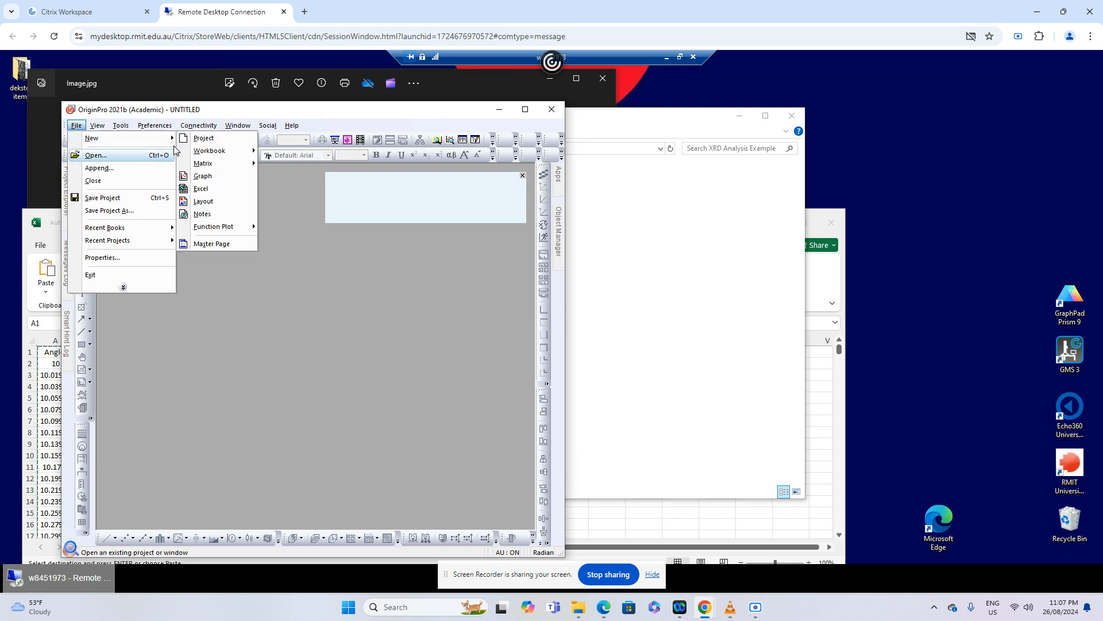
{"action": "left_click", "coordinate": [202, 139]}
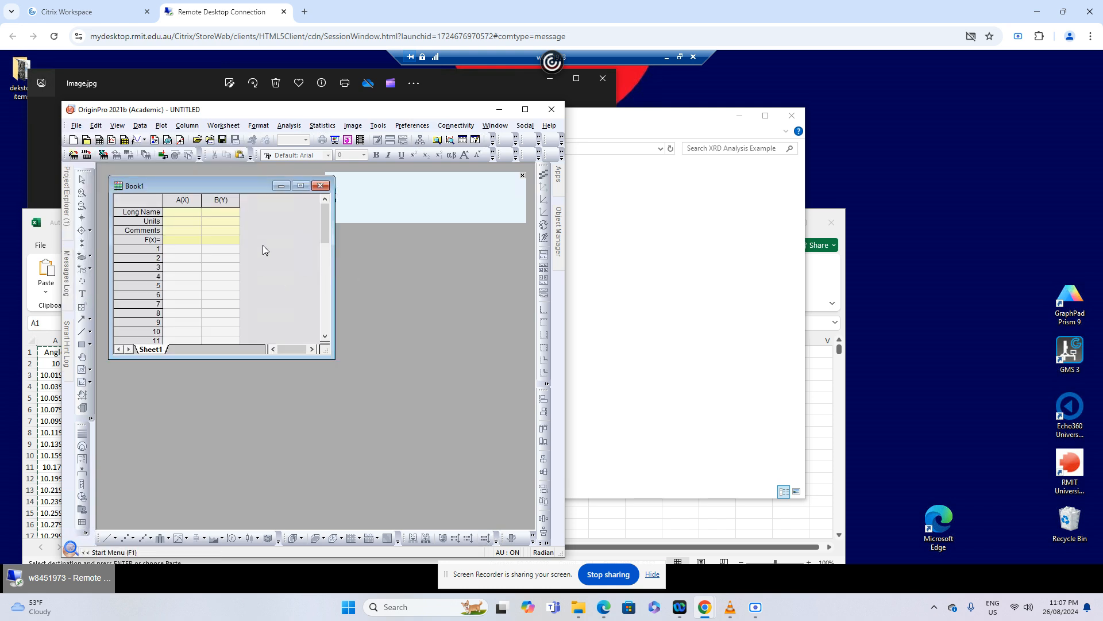
{"action": "left_click", "coordinate": [300, 186]}
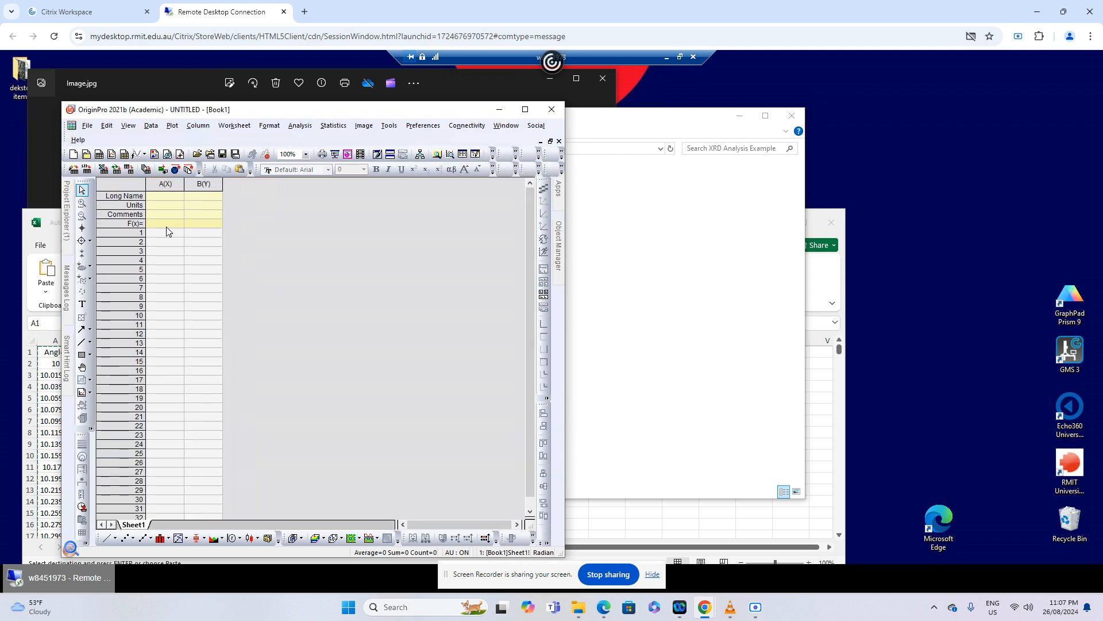
{"action": "left_click", "coordinate": [167, 226]}
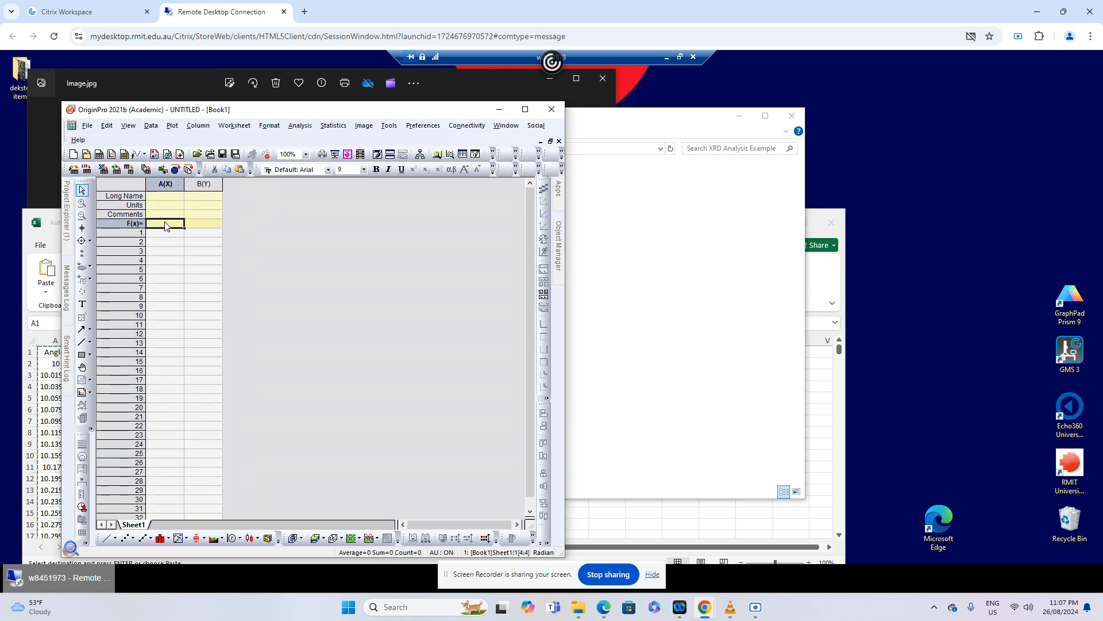
{"action": "key", "text": "ctrl+v"}
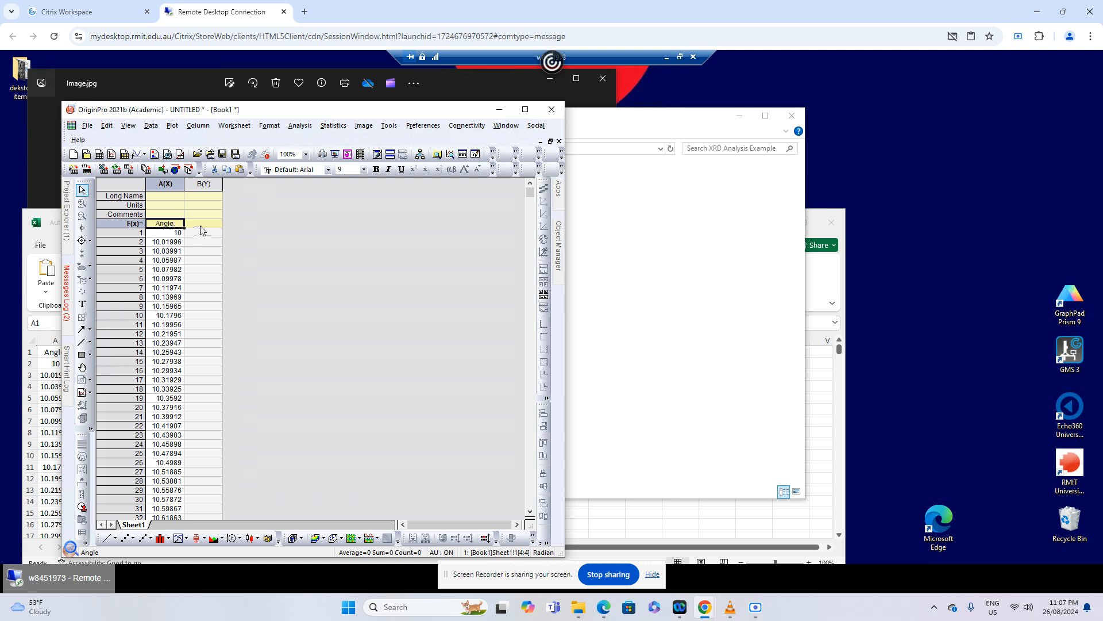
Copy the Count column from the Excel workbook into column B(Y) of Origin's Book1, starting at the F(x)= row
{"action": "left_click", "coordinate": [584, 511]}
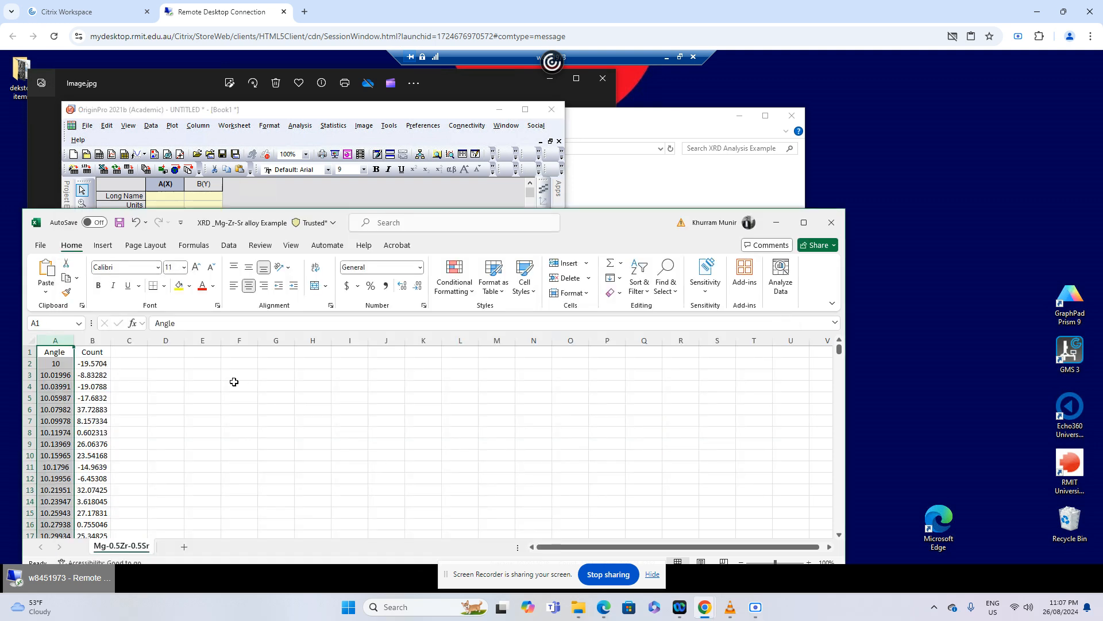
{"action": "left_click", "coordinate": [93, 340]}
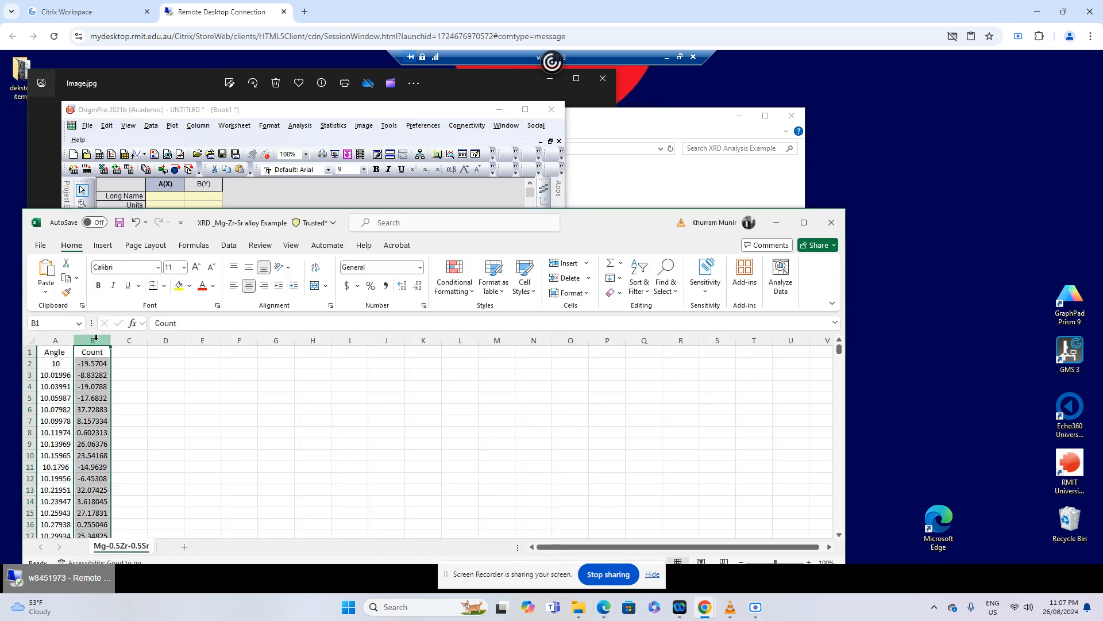
{"action": "key", "text": "ctrl+c"}
{"action": "left_click", "coordinate": [415, 199]}
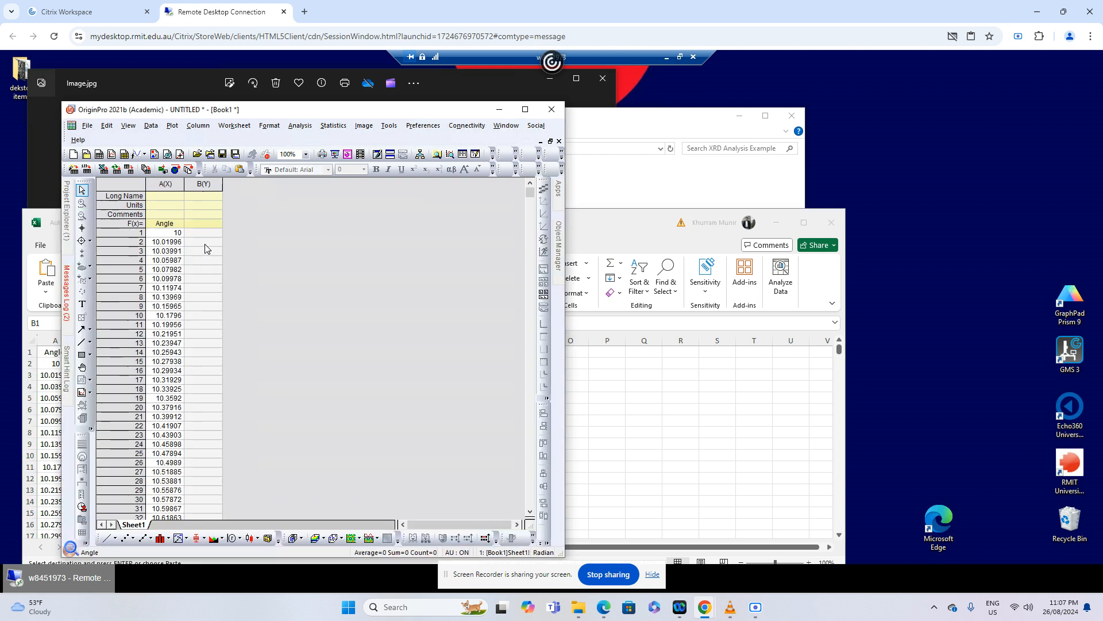
{"action": "left_click", "coordinate": [197, 223]}
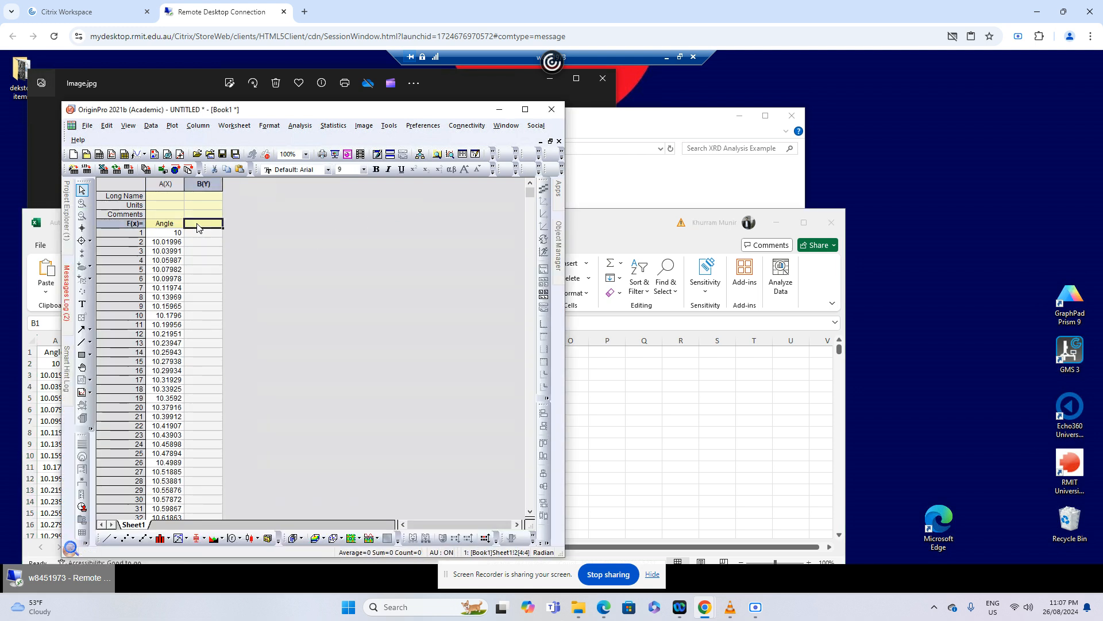
{"action": "key", "text": "ctrl+v"}
Maximize the Origin window and plot columns A(X) and B(Y) of Book1 together as a line graph
{"action": "left_click", "coordinate": [526, 110]}
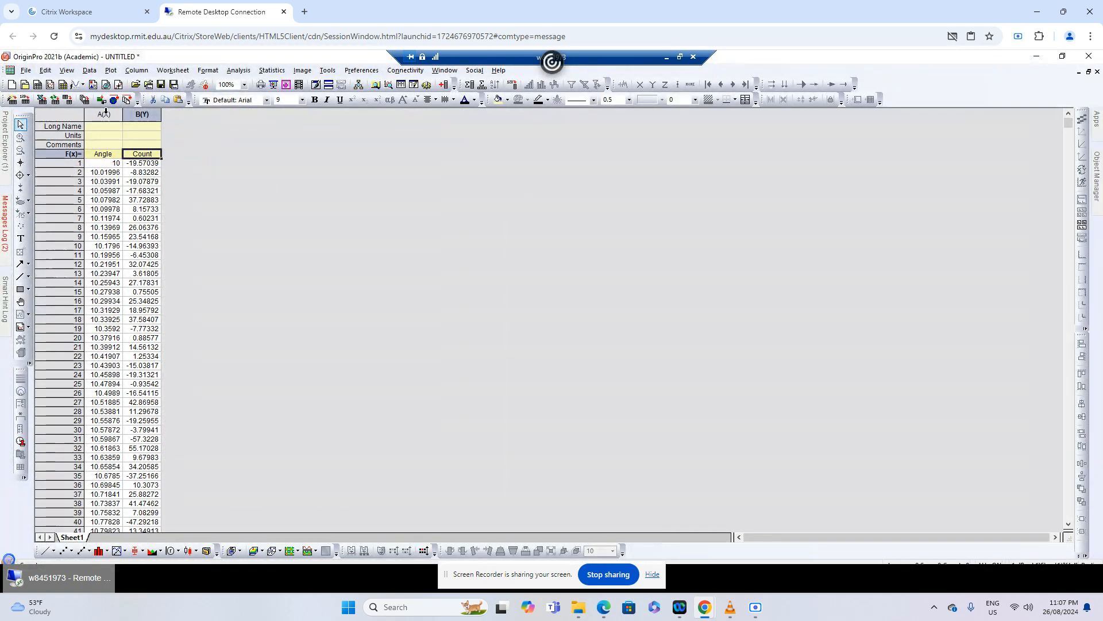
{"action": "left_click_drag", "start_coordinate": [104, 114], "coordinate": [135, 110]}
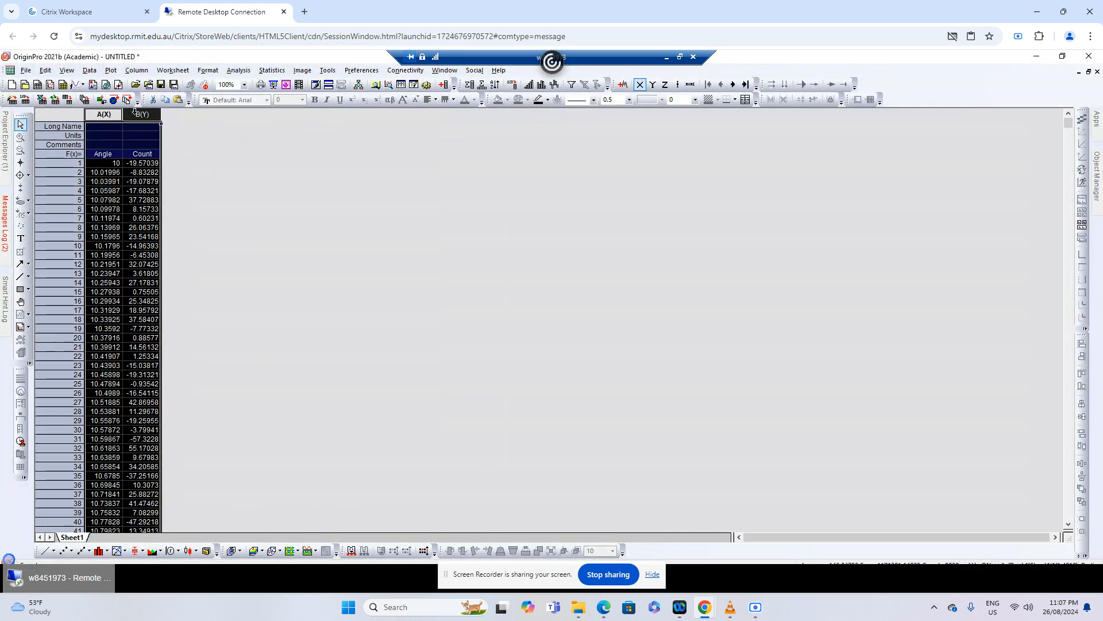
{"action": "left_click", "coordinate": [188, 229]}
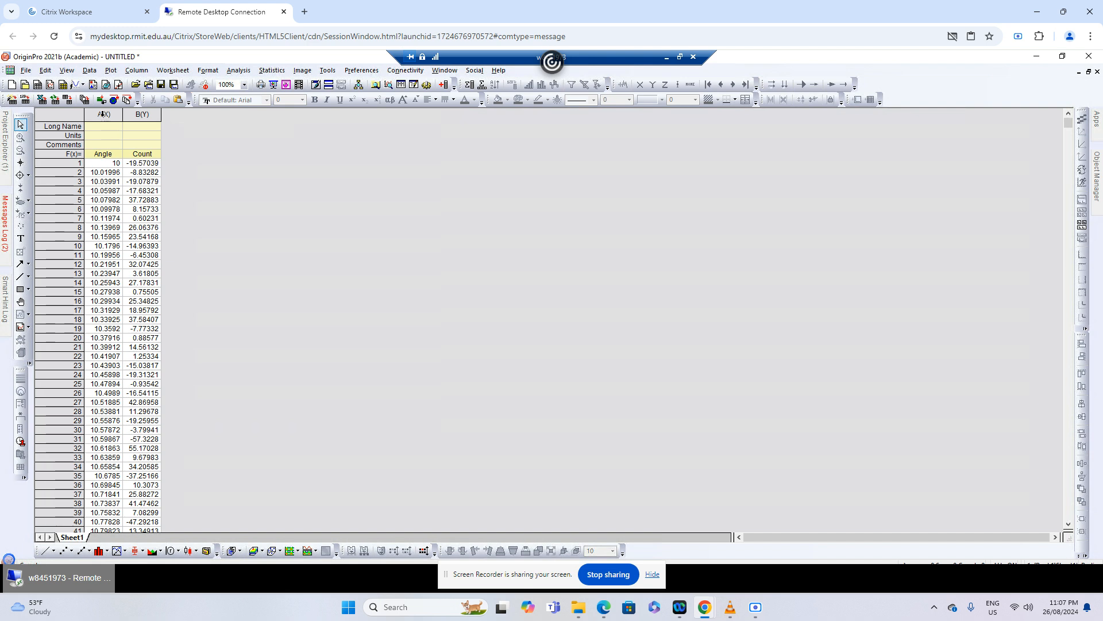
{"action": "left_click_drag", "start_coordinate": [104, 114], "coordinate": [143, 114]}
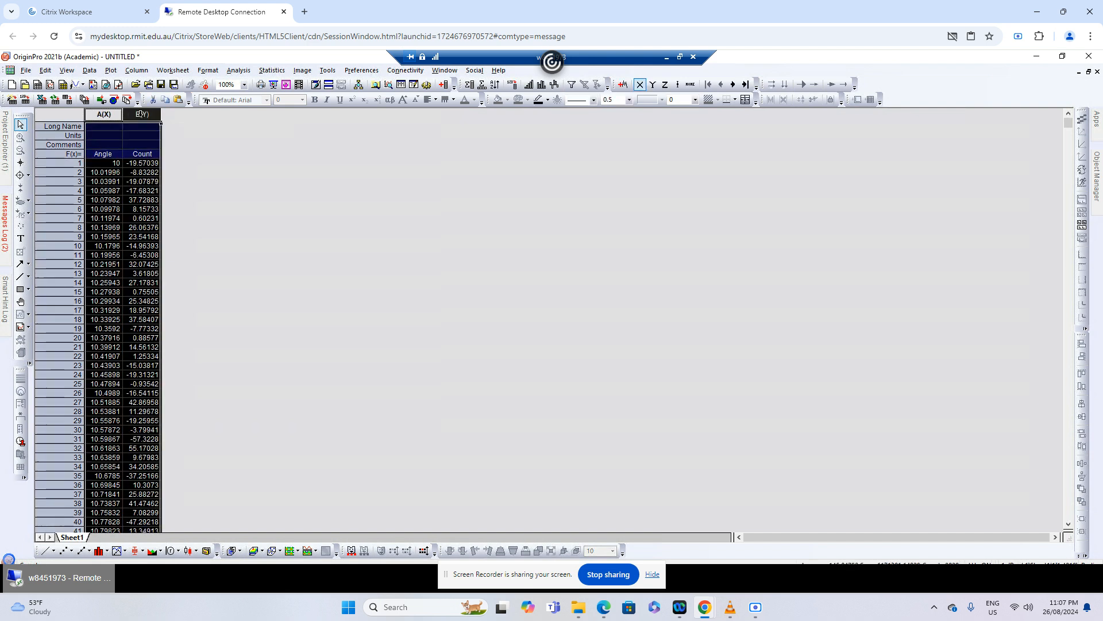
{"action": "left_click", "coordinate": [44, 550]}
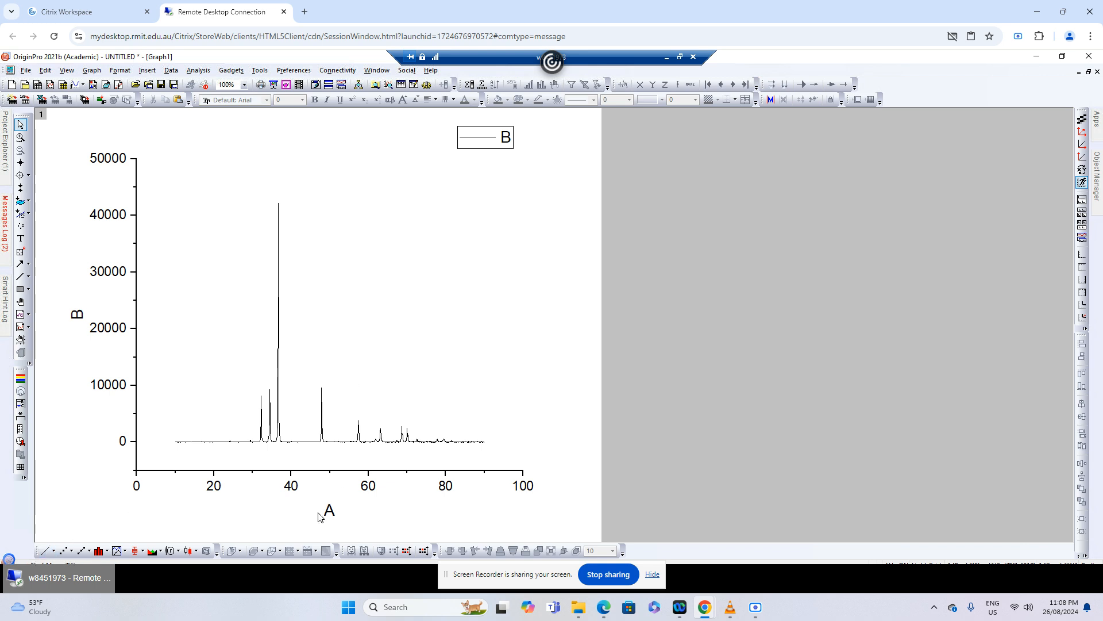
Set the graph's X axis scale to run from 10 to 90
{"action": "left_click", "coordinate": [218, 490]}
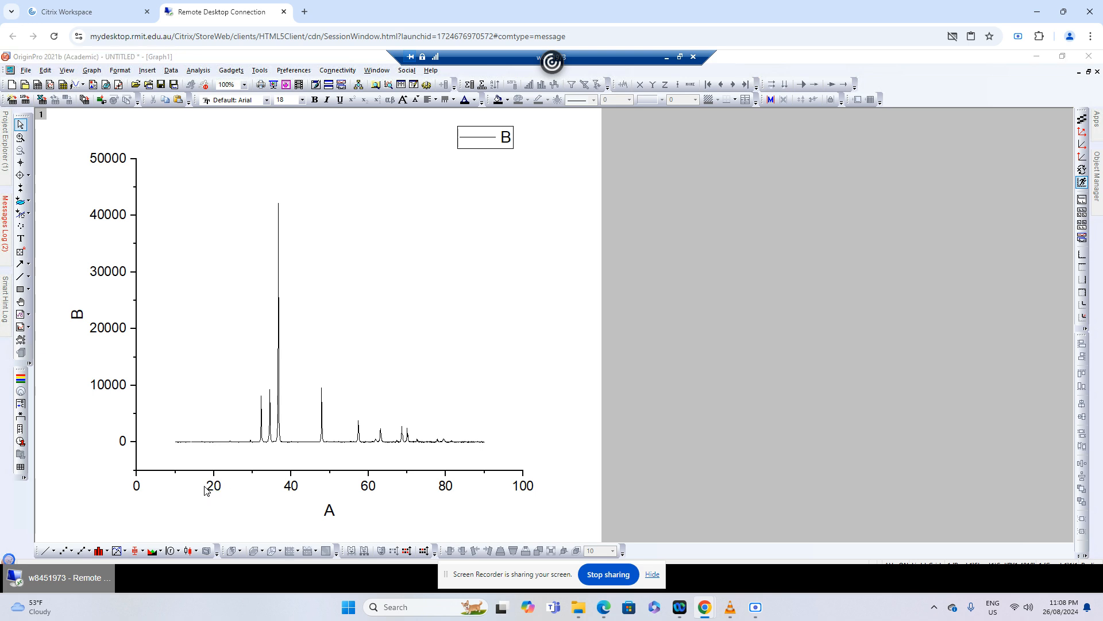
{"action": "double_click", "coordinate": [207, 490]}
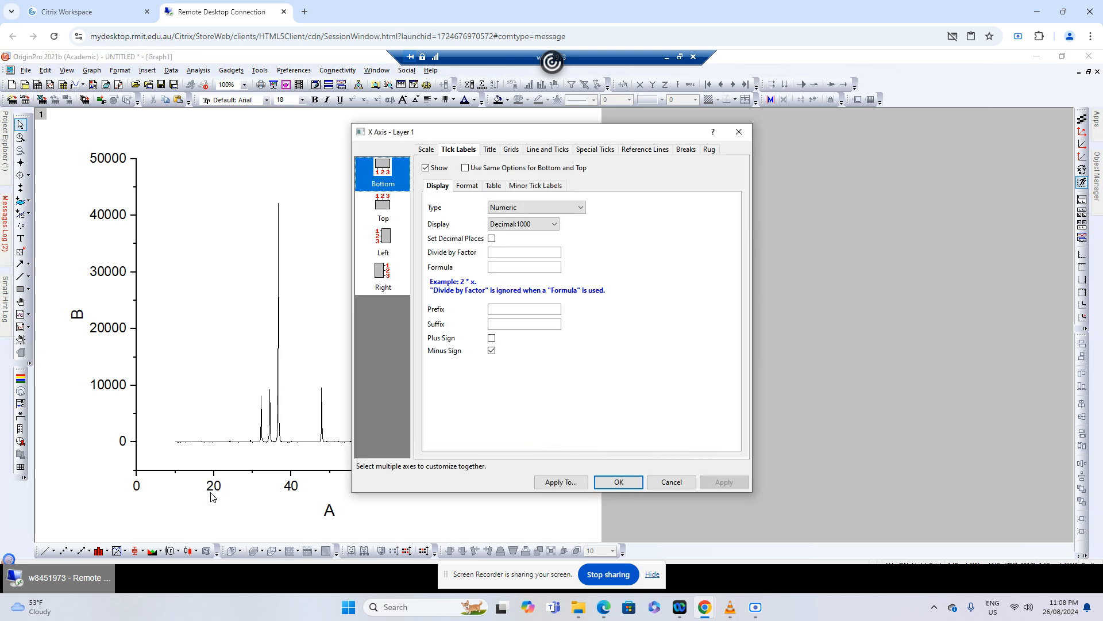
{"action": "left_click", "coordinate": [427, 150]}
{"action": "double_click", "coordinate": [489, 168]}
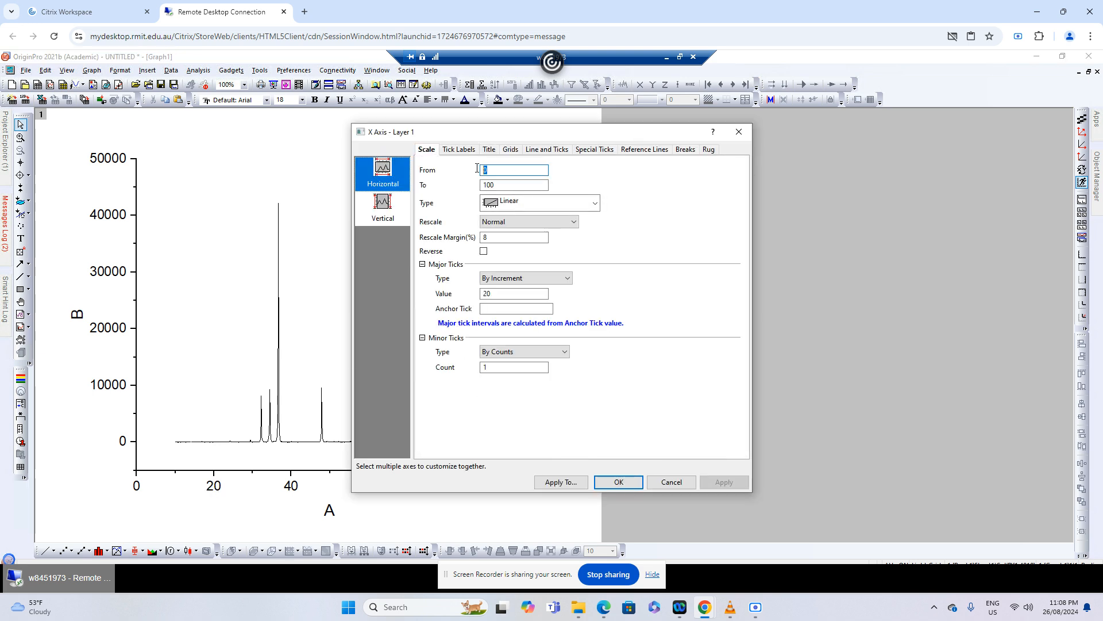
{"action": "type", "text": "10"}
{"action": "double_click", "coordinate": [488, 185]}
{"action": "type", "text": "90"}
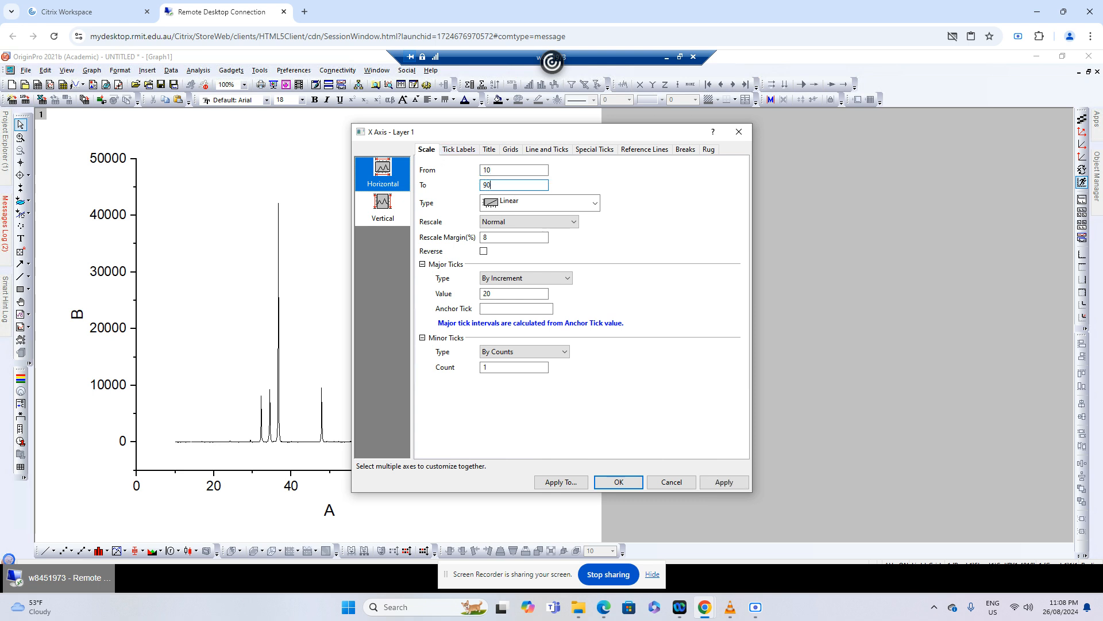
{"action": "left_click", "coordinate": [724, 482]}
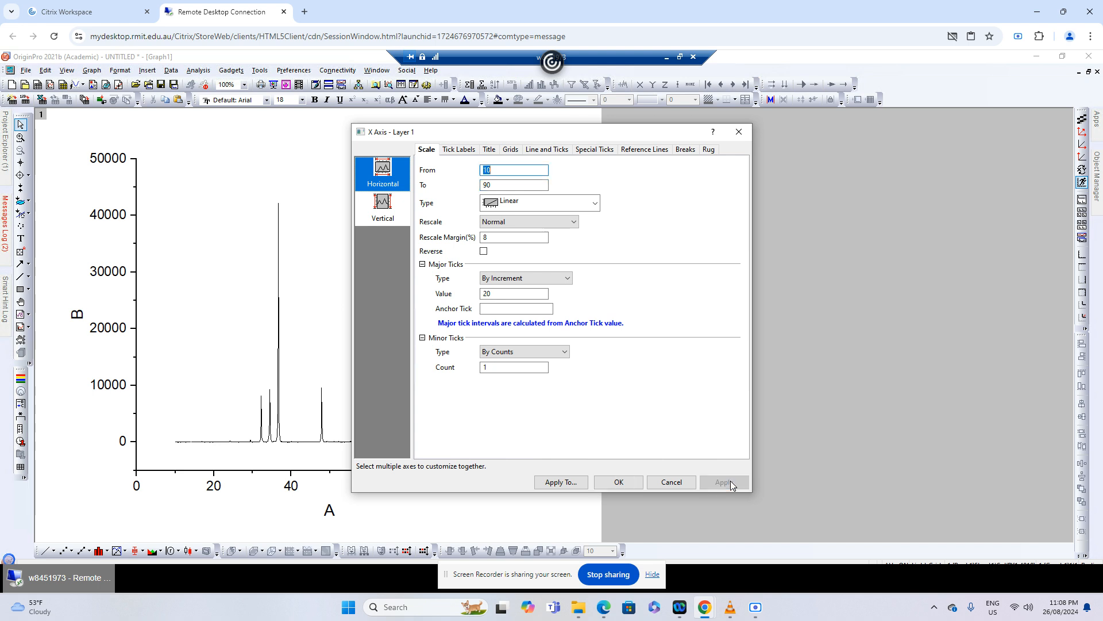
{"action": "left_click", "coordinate": [619, 482]}
Change the X axis title to "2θ (degrees)", inserting the theta character from the Symbol Map
{"action": "double_click", "coordinate": [331, 512]}
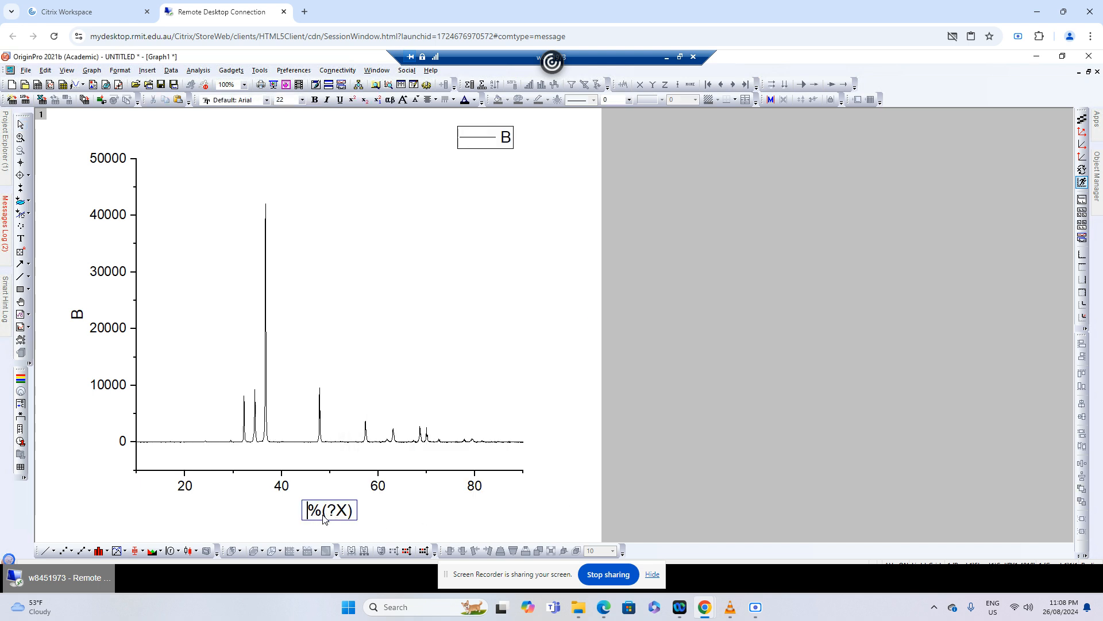
{"action": "left_click_drag", "start_coordinate": [322, 515], "coordinate": [299, 518]}
{"action": "type", "text": "2"}
{"action": "right_click", "coordinate": [321, 517]}
{"action": "left_click", "coordinate": [345, 432]}
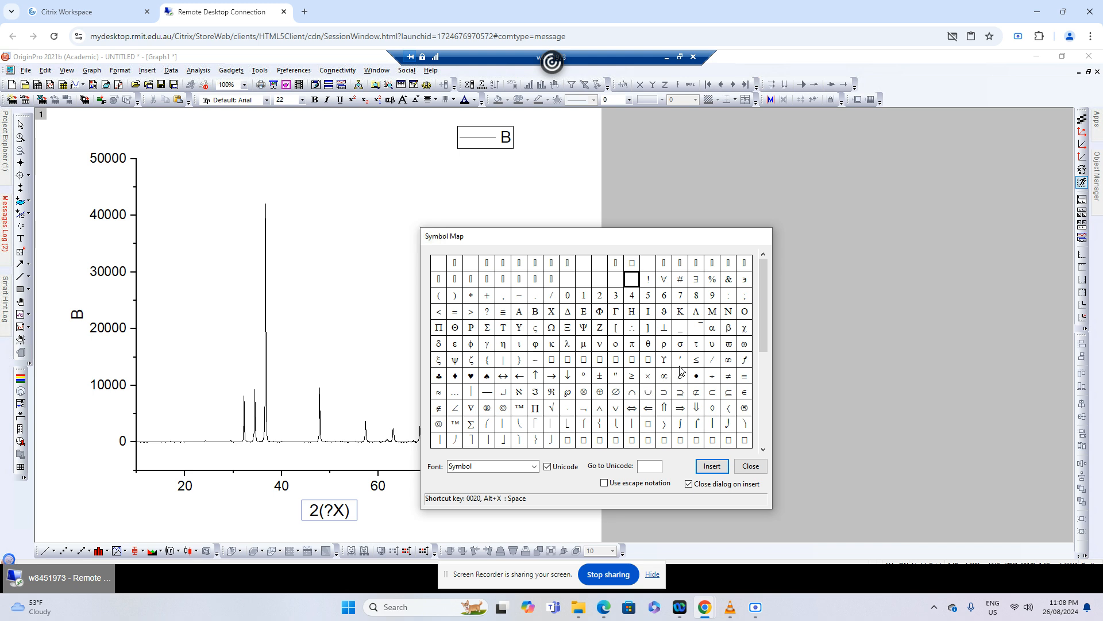
{"action": "left_click", "coordinate": [648, 344]}
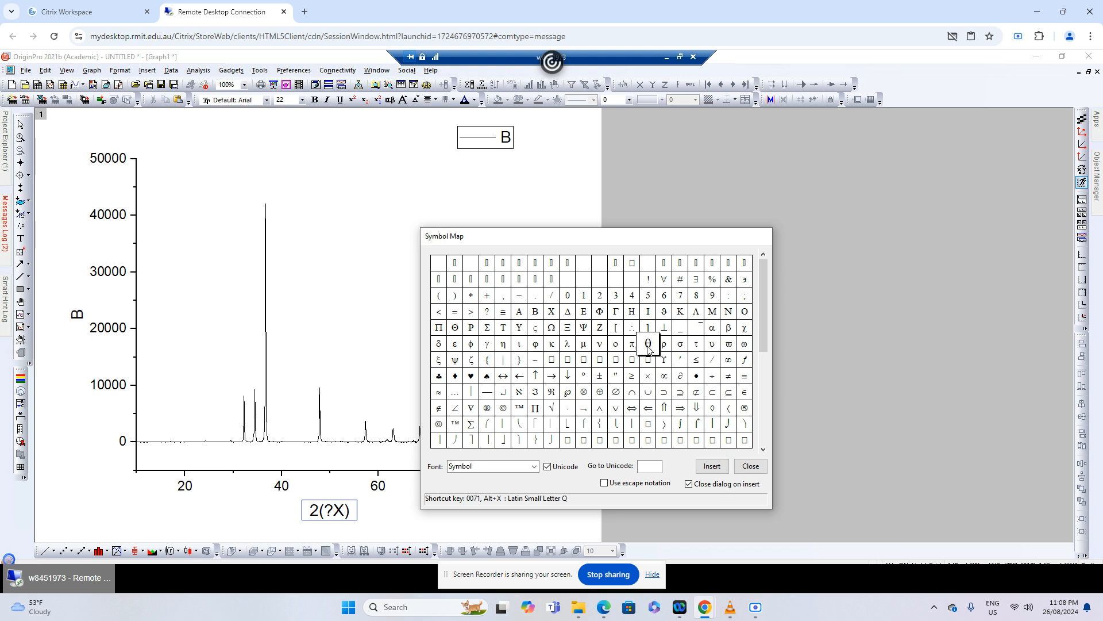
{"action": "left_click", "coordinate": [713, 466]}
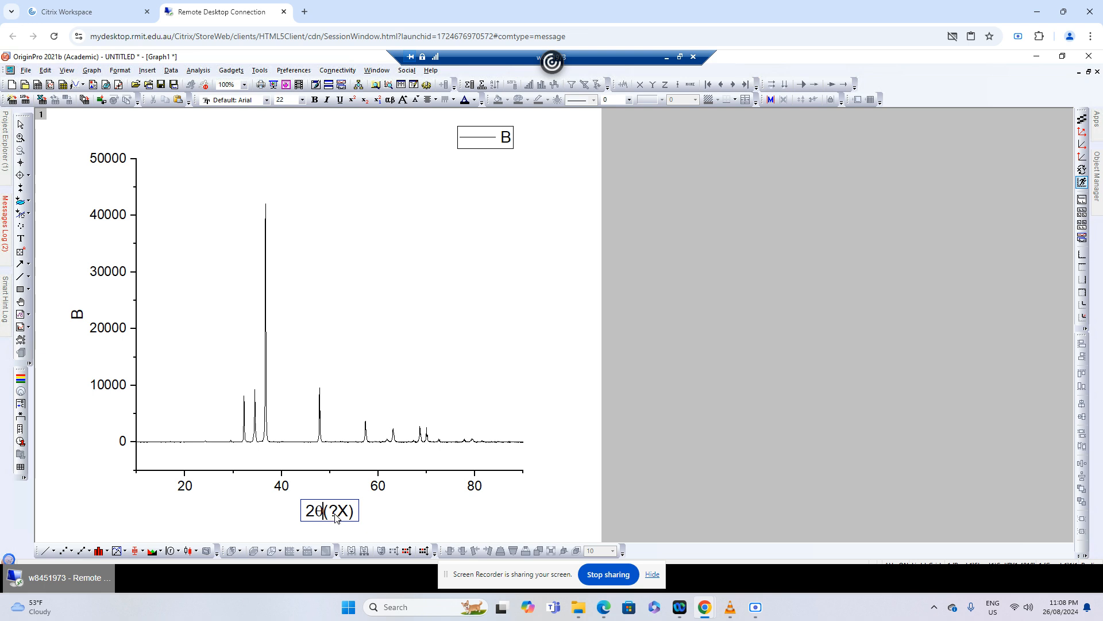
{"action": "left_click_drag", "start_coordinate": [353, 515], "coordinate": [335, 516]}
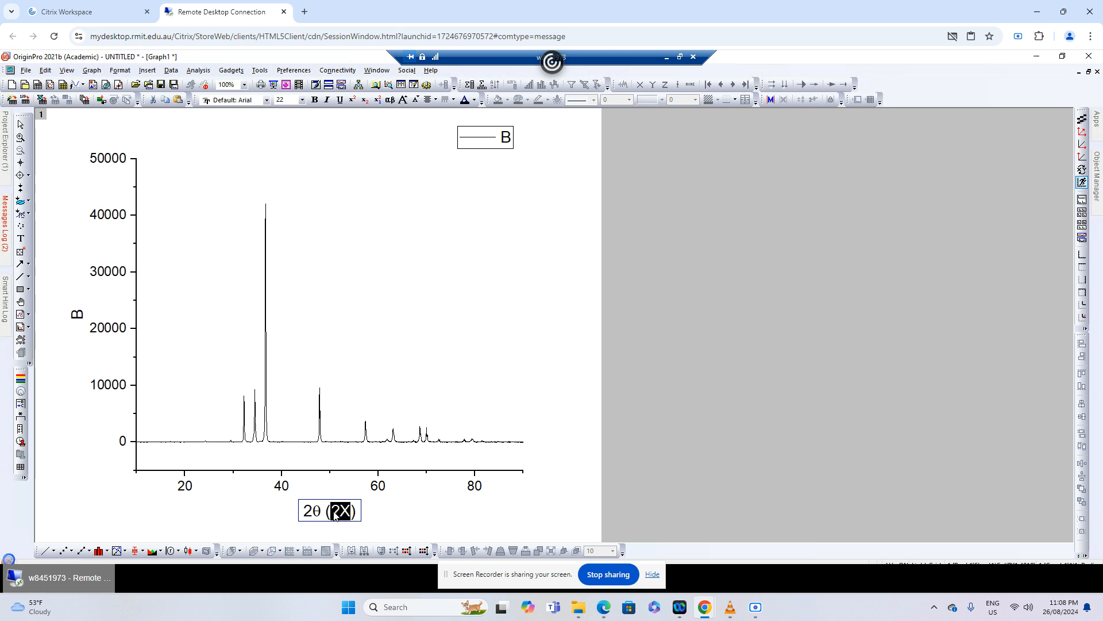
{"action": "type", "text": "degrees"}
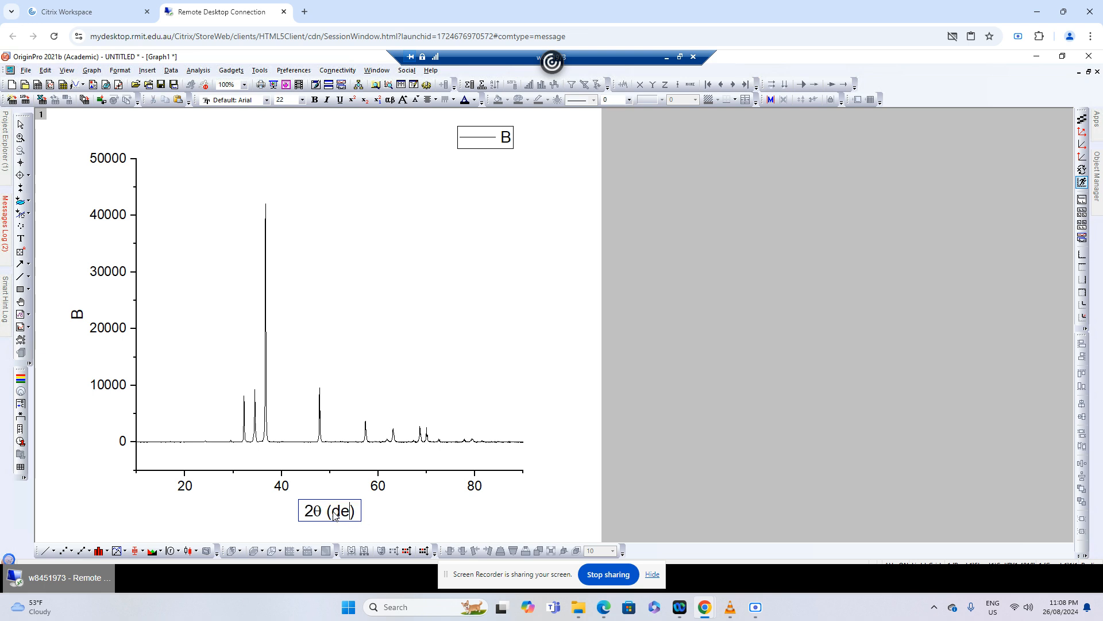
{"action": "left_click", "coordinate": [480, 522]}
Replace the Y axis title with "Intensity (a.u.)"
{"action": "double_click", "coordinate": [73, 317]}
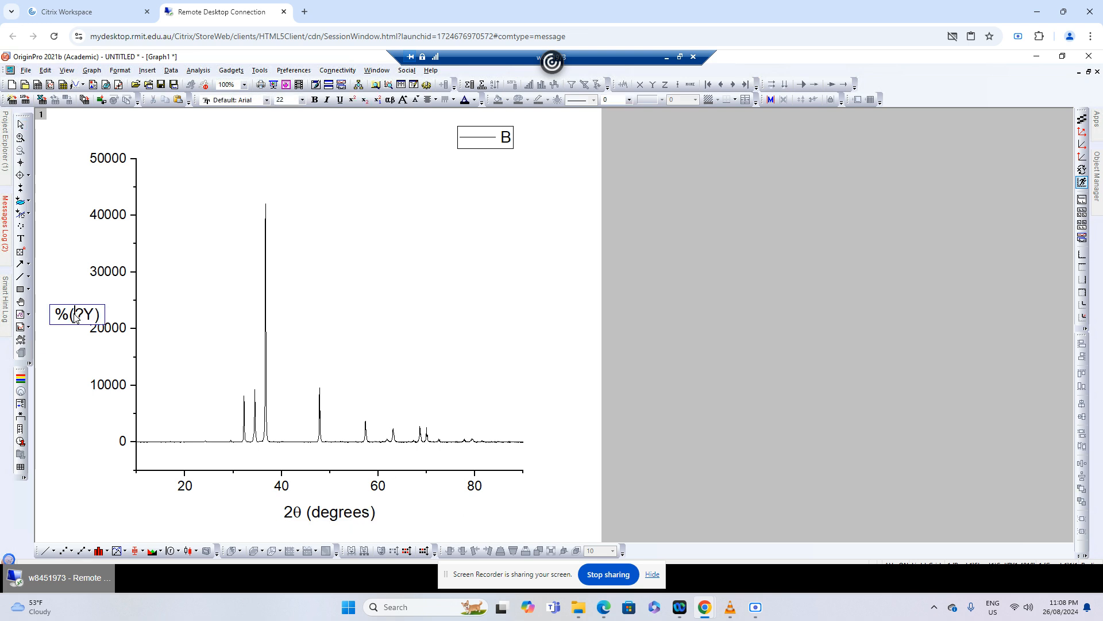
{"action": "left_click_drag", "start_coordinate": [71, 320], "coordinate": [56, 320]}
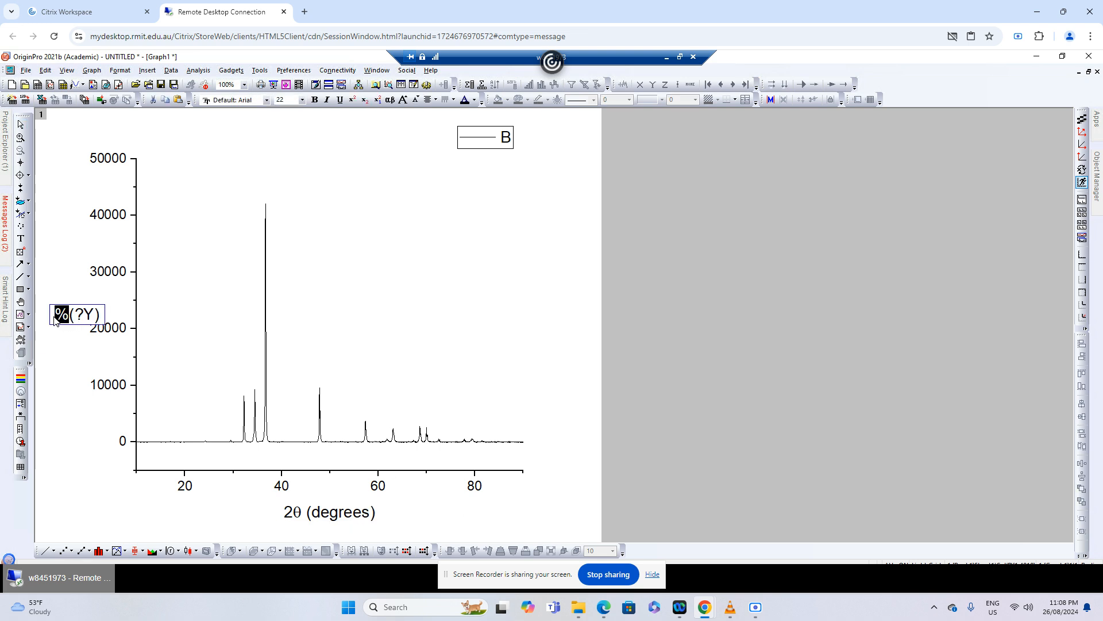
{"action": "type", "text": "Intensit"}
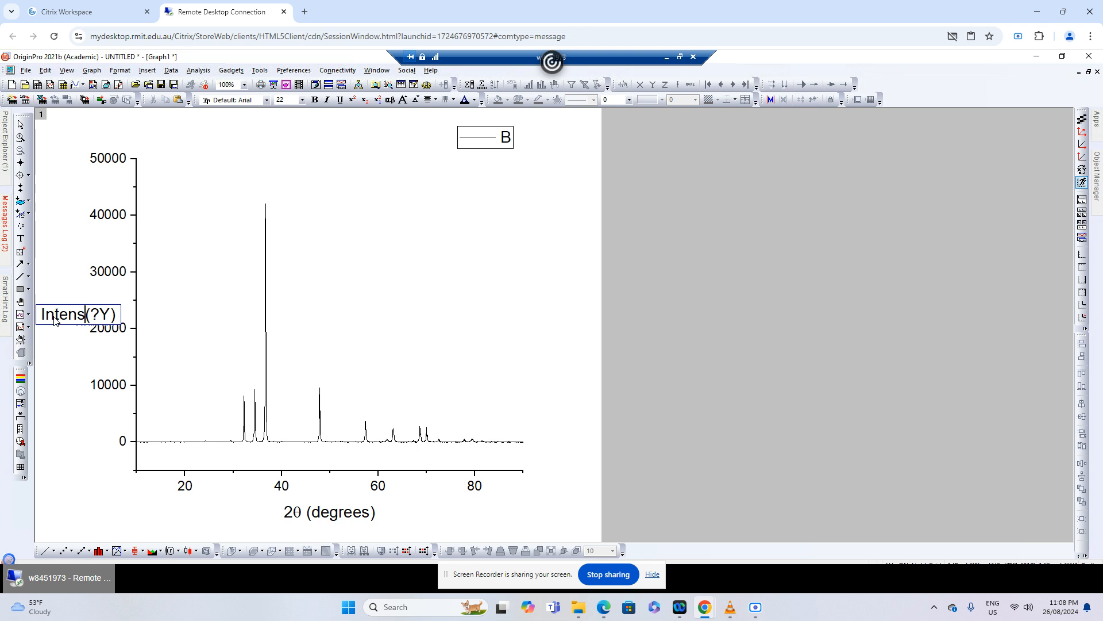
{"action": "type", "text": "y "}
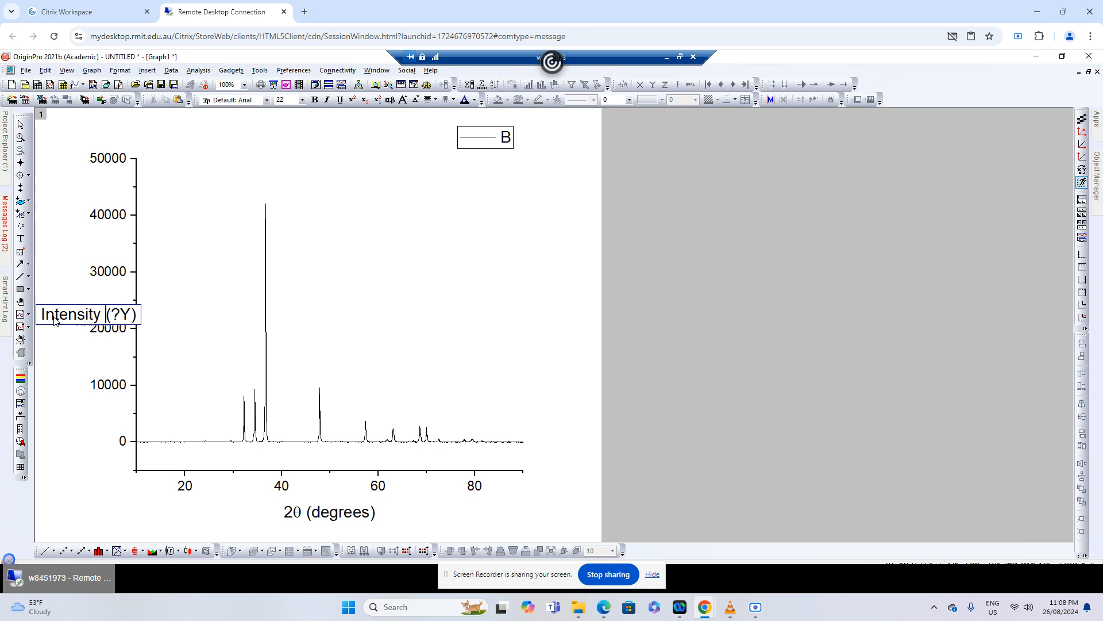
{"action": "type", "text": "(a.u.)("}
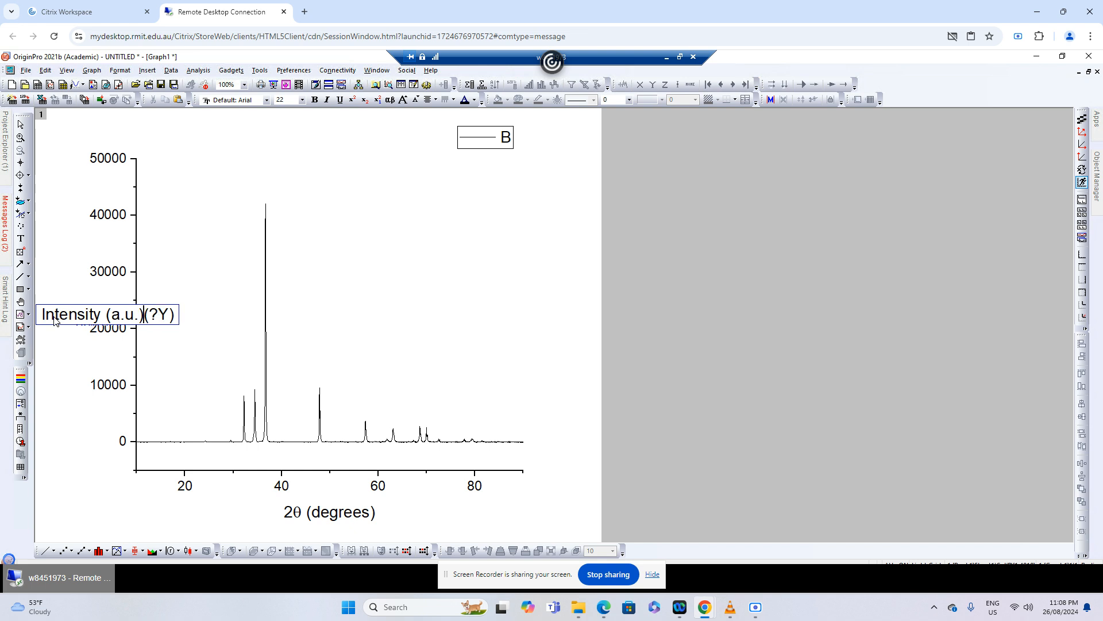
{"action": "key", "text": "Delete"}
{"action": "key", "text": "Delete"}
{"action": "key", "text": "Delete"}
{"action": "key", "text": "Delete"}
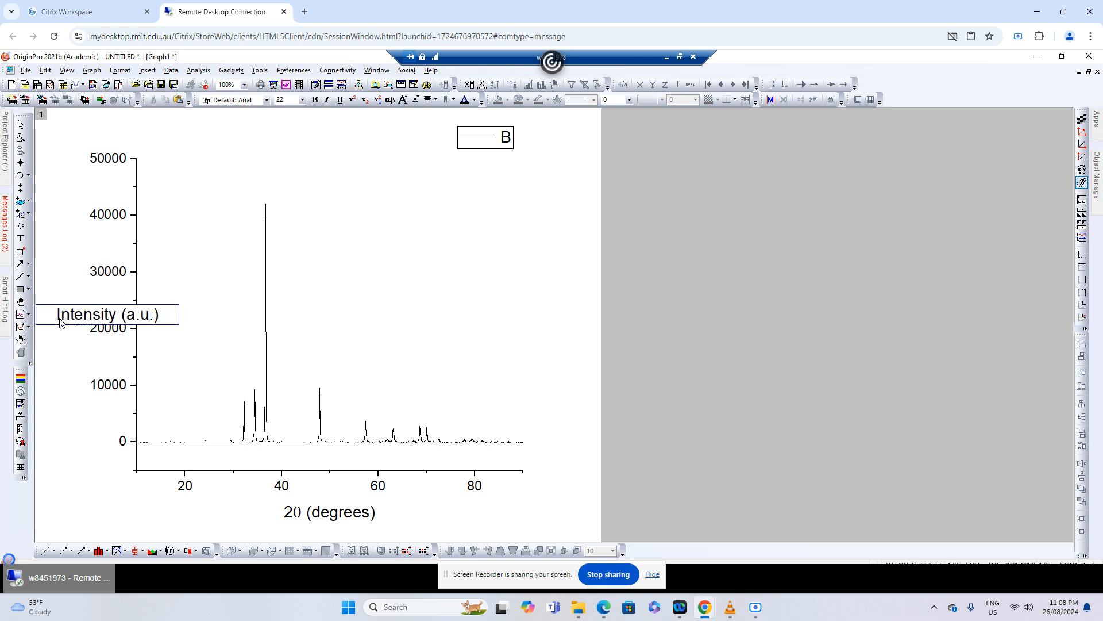
{"action": "left_click", "coordinate": [80, 460]}
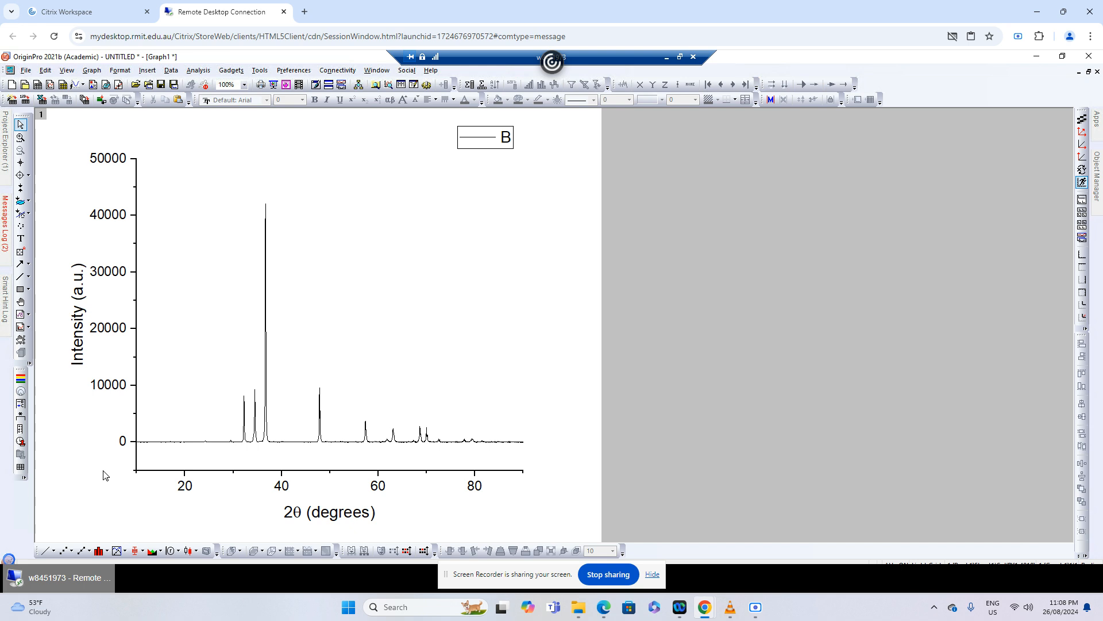
Set the plotted line's width to 1 and its connection style to B-Spline
{"action": "double_click", "coordinate": [228, 442]}
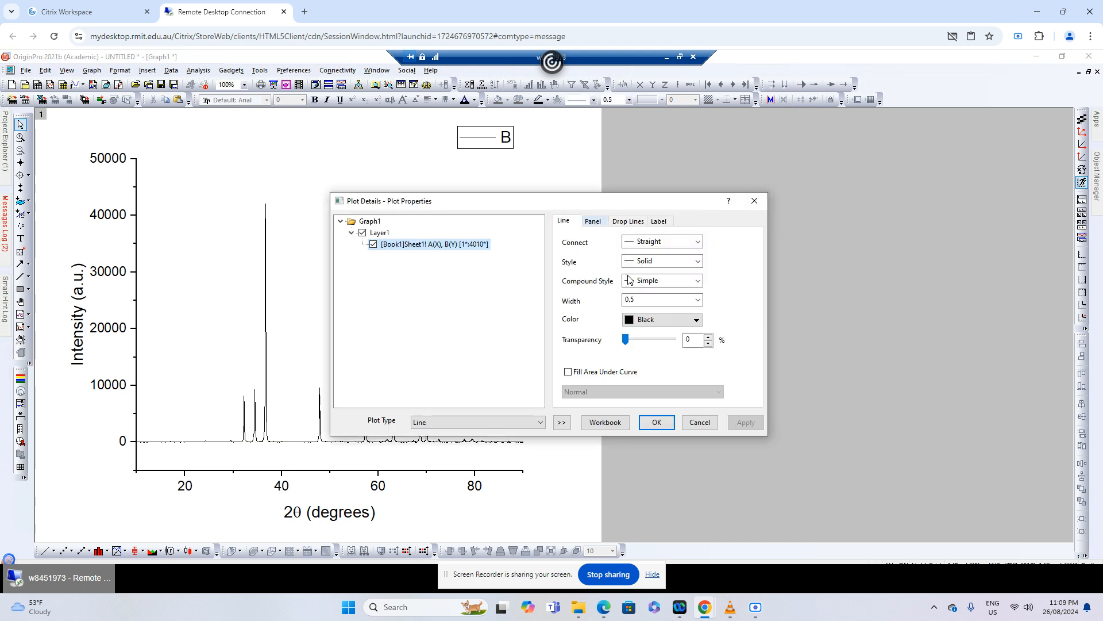
{"action": "left_click", "coordinate": [628, 300]}
{"action": "type", "text": "1"}
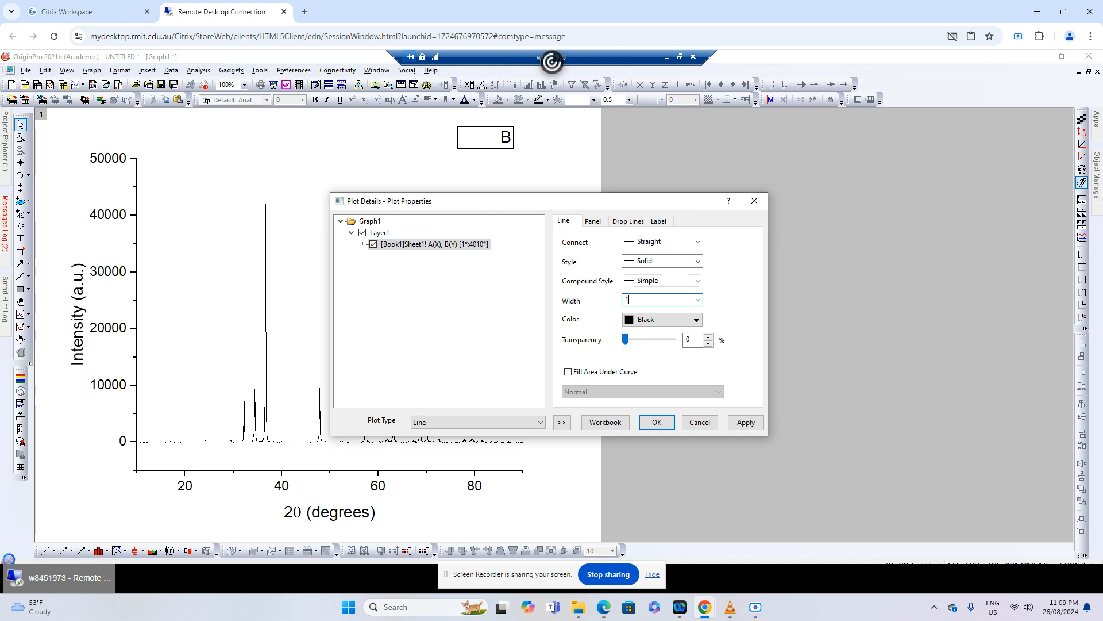
{"action": "left_click", "coordinate": [691, 241]}
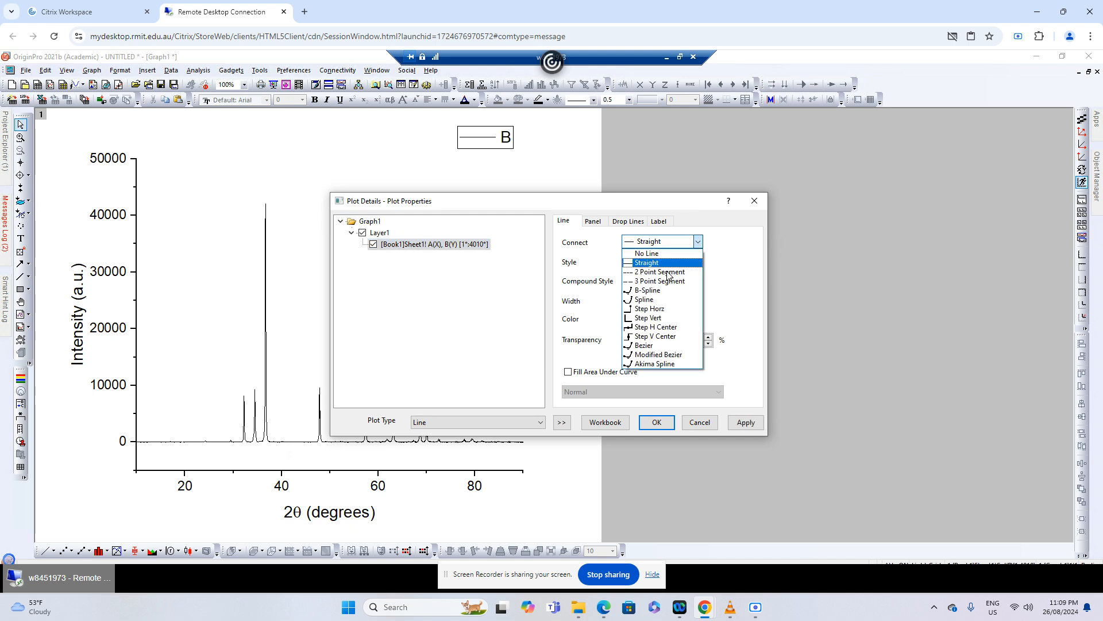
{"action": "left_click", "coordinate": [653, 291]}
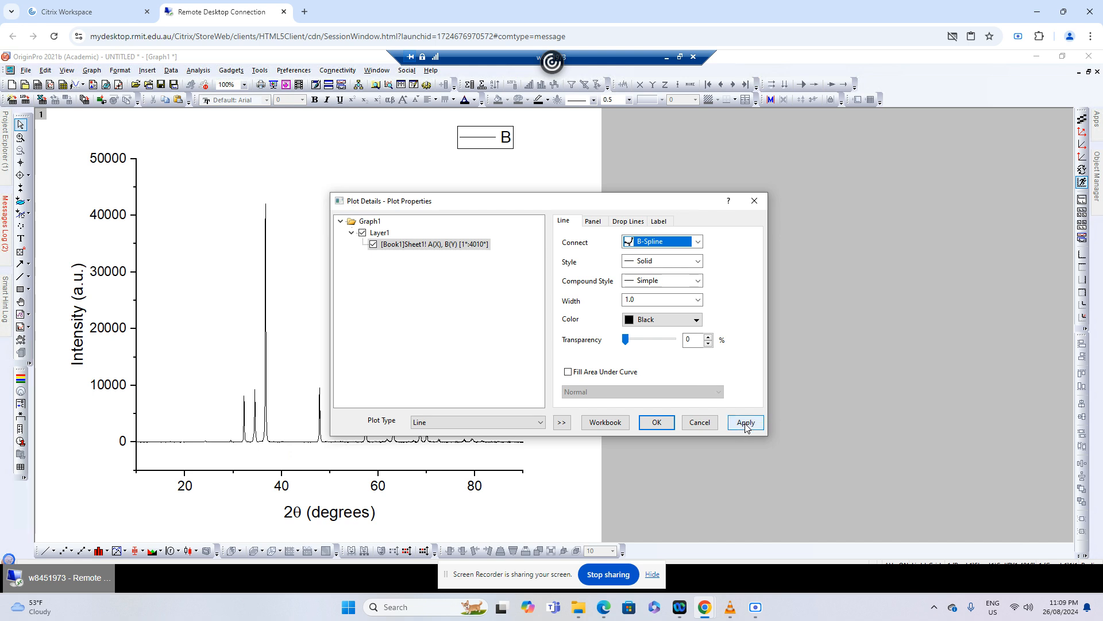
{"action": "left_click", "coordinate": [745, 423]}
{"action": "left_click", "coordinate": [657, 423]}
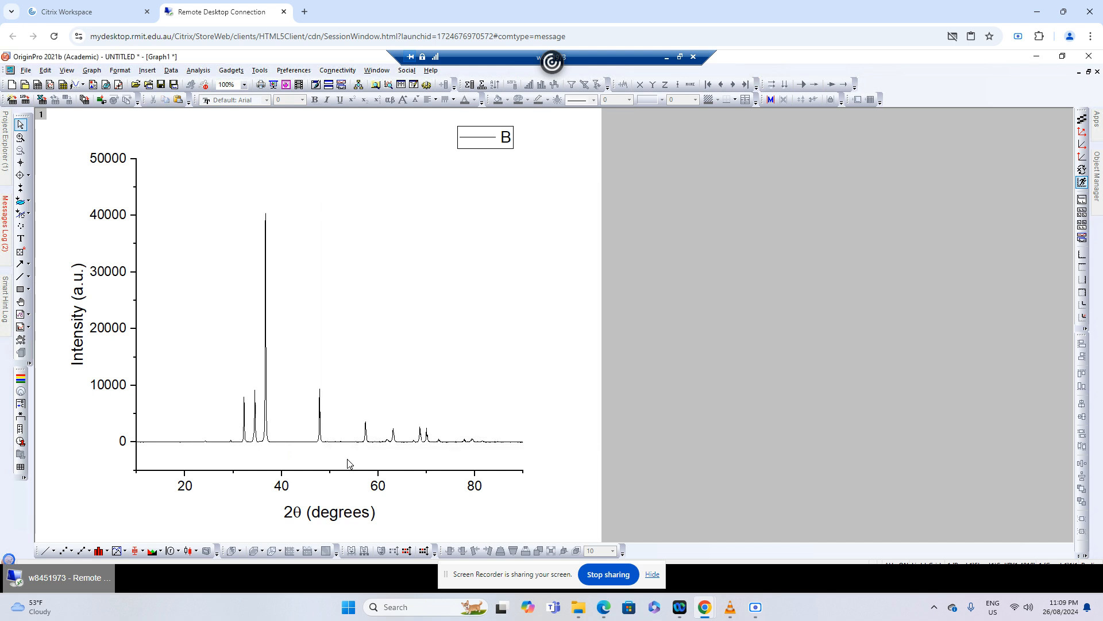
Delete the numeric tick labels from the Y axis
{"action": "mouse_move", "coordinate": [239, 446]}
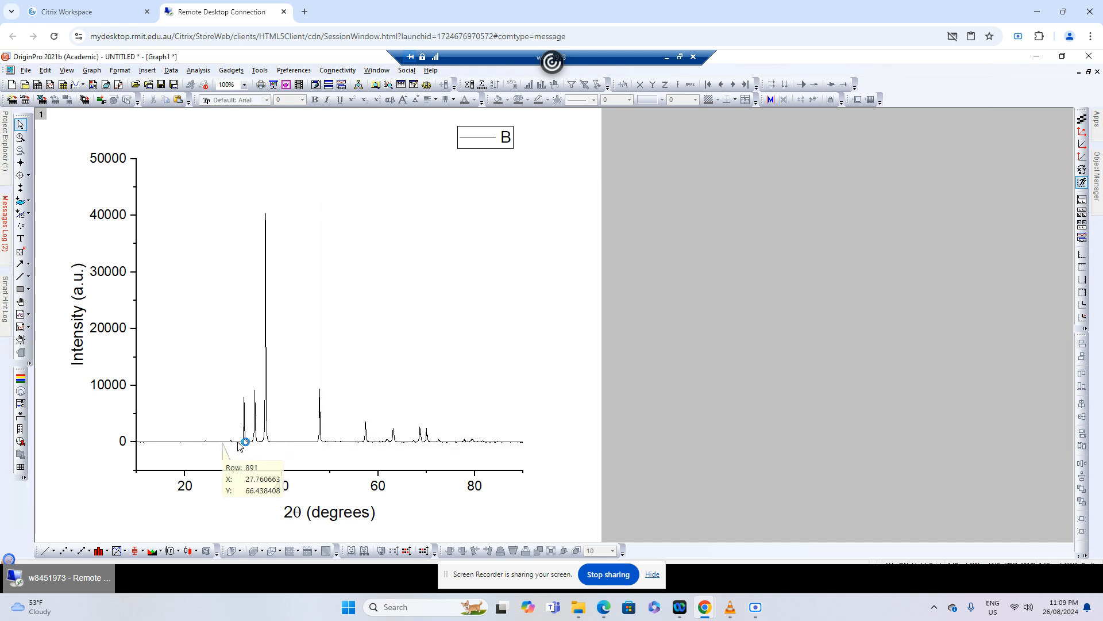
{"action": "left_click", "coordinate": [111, 334]}
{"action": "key", "text": "Delete"}
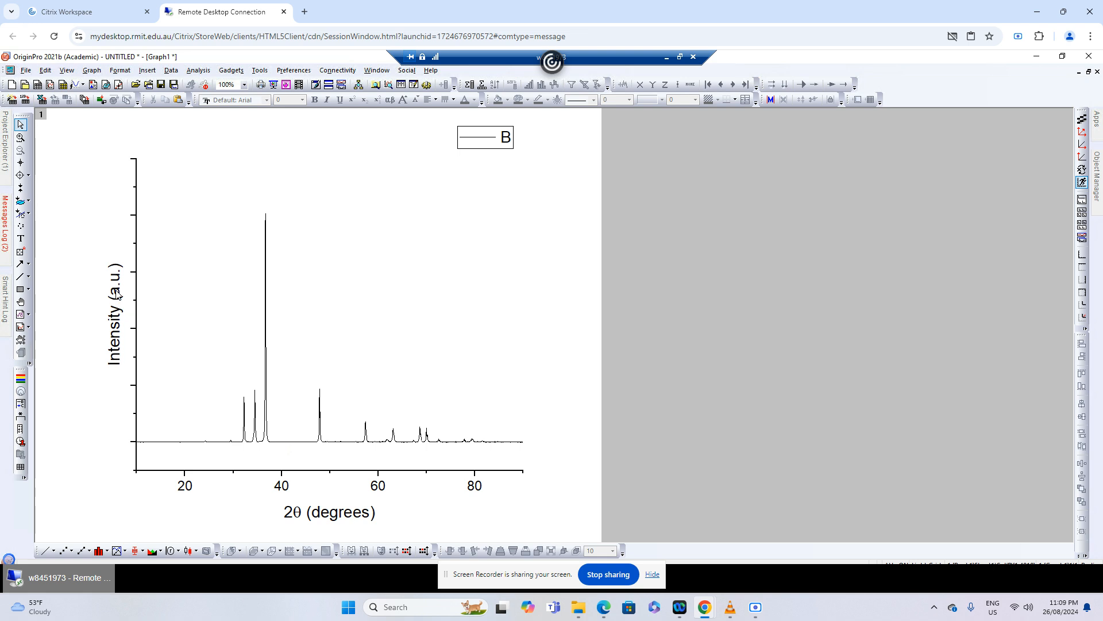
Show the graph's top axis line and set its major and minor tick styles to None
{"action": "left_click", "coordinate": [138, 324]}
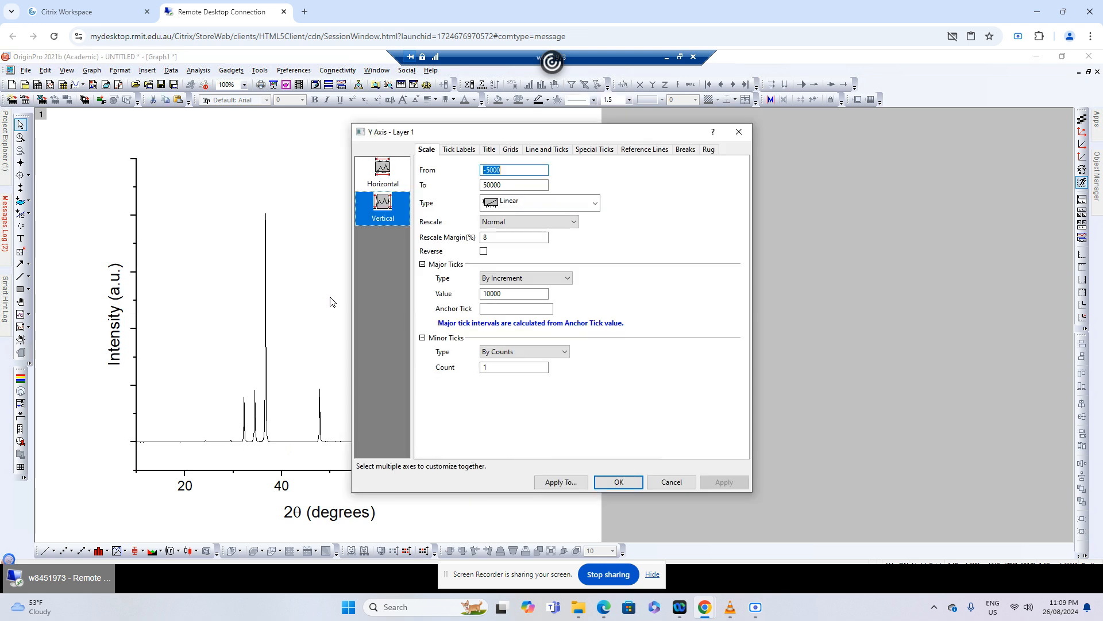
{"action": "left_click", "coordinate": [458, 150]}
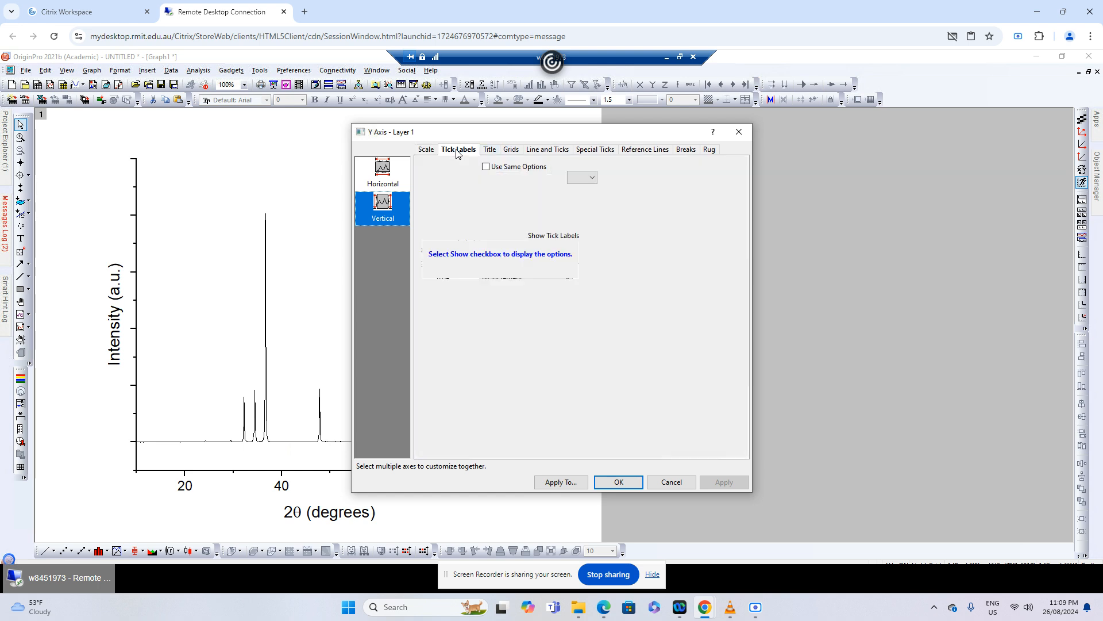
{"action": "left_click", "coordinate": [526, 152]}
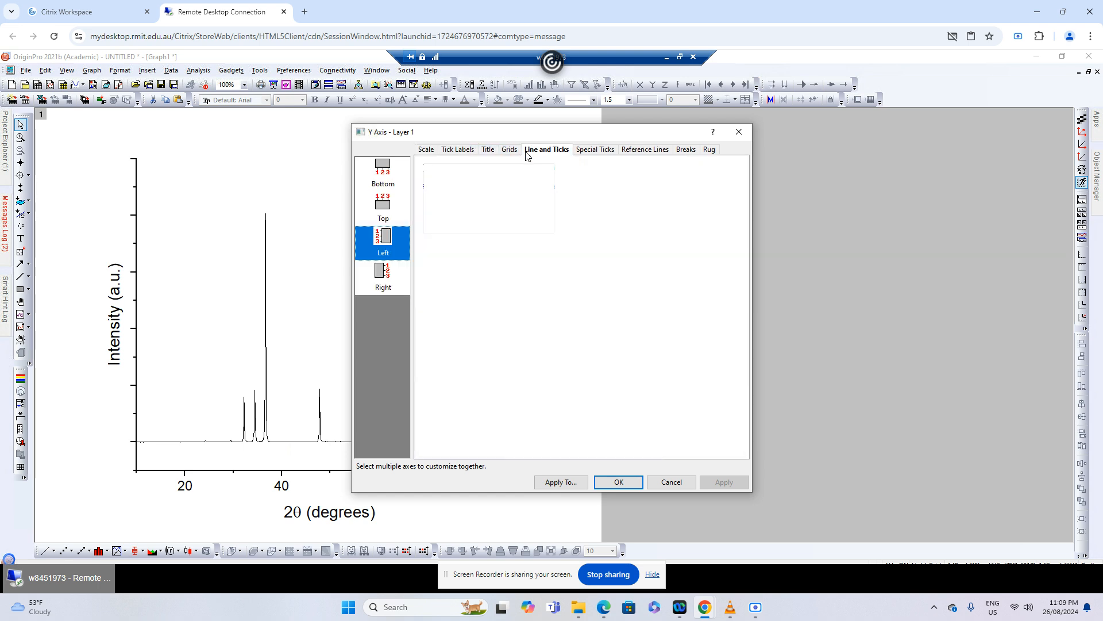
{"action": "left_click", "coordinate": [381, 206]}
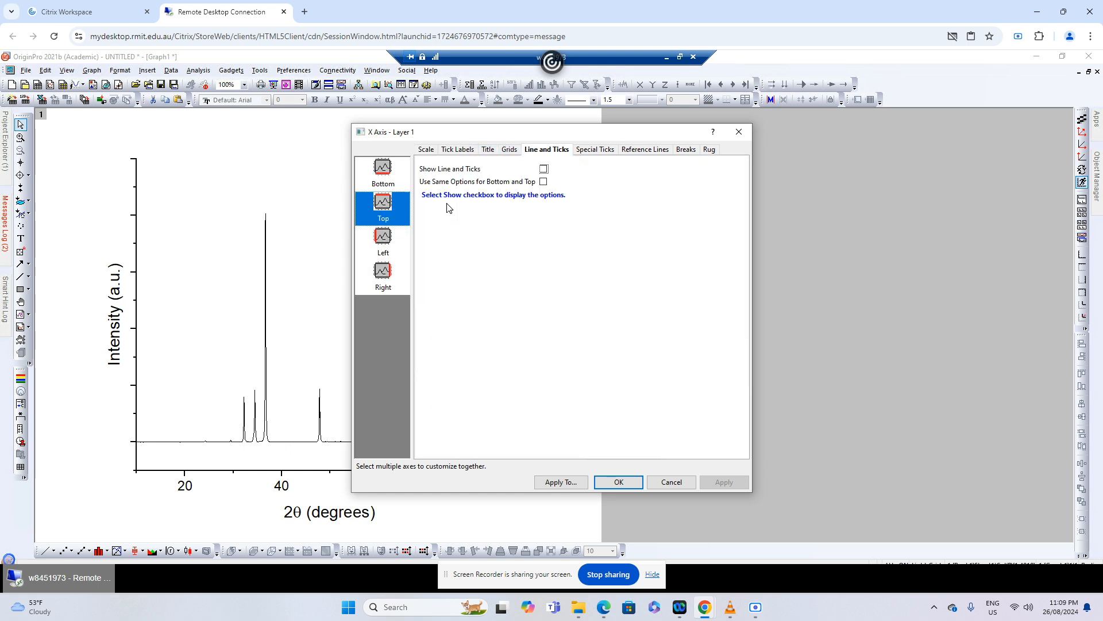
{"action": "left_click", "coordinate": [544, 170]}
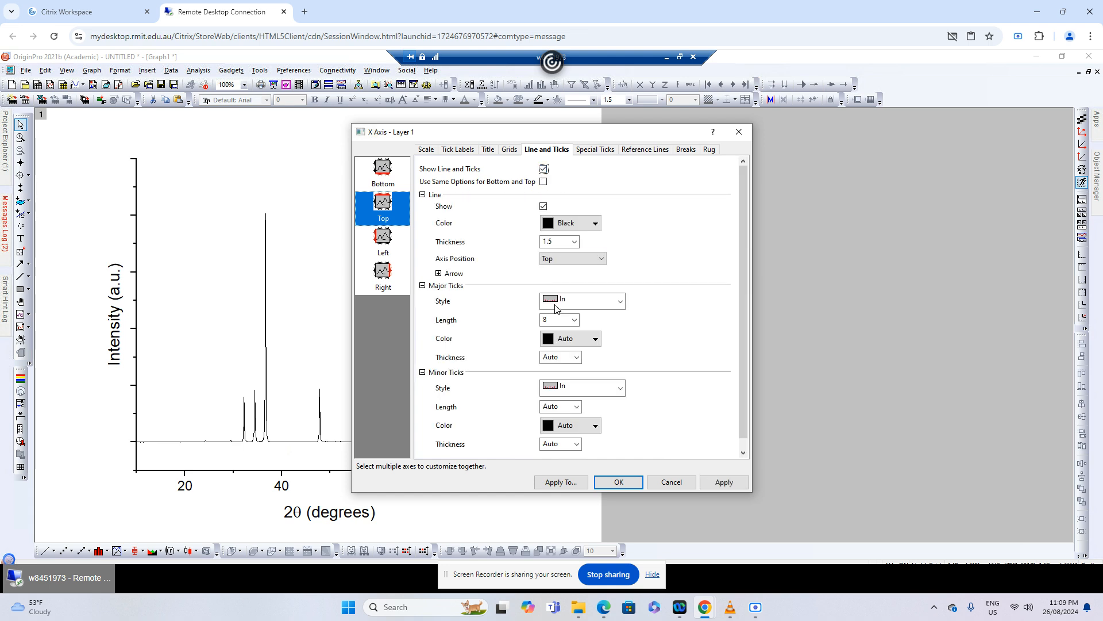
{"action": "left_click", "coordinate": [576, 302]}
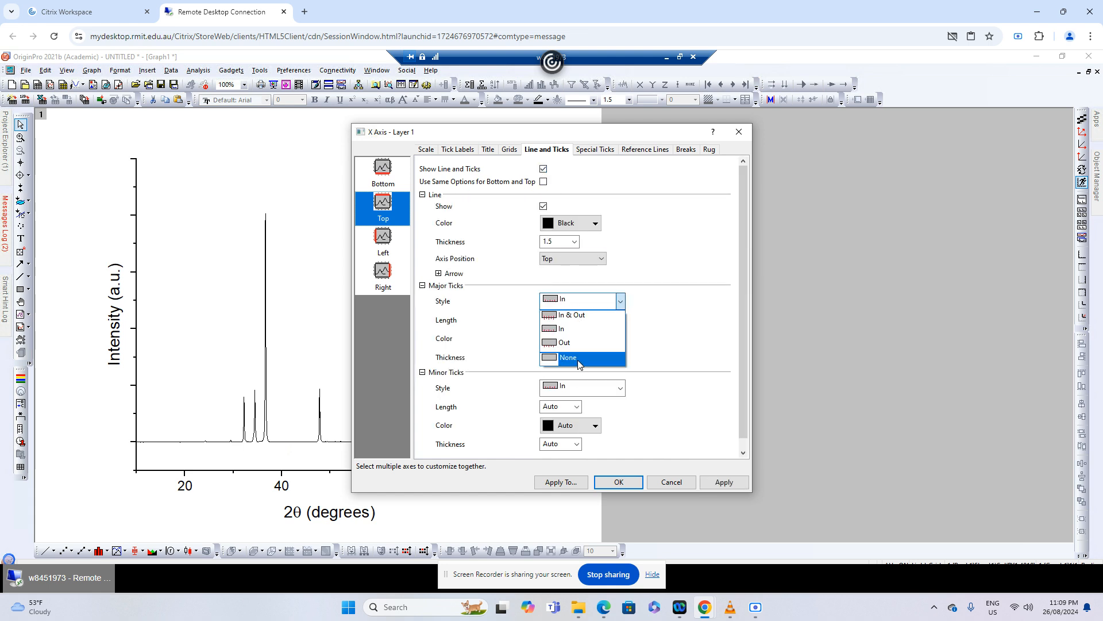
{"action": "left_click", "coordinate": [582, 359]}
{"action": "left_click", "coordinate": [577, 389]}
{"action": "left_click", "coordinate": [577, 442]}
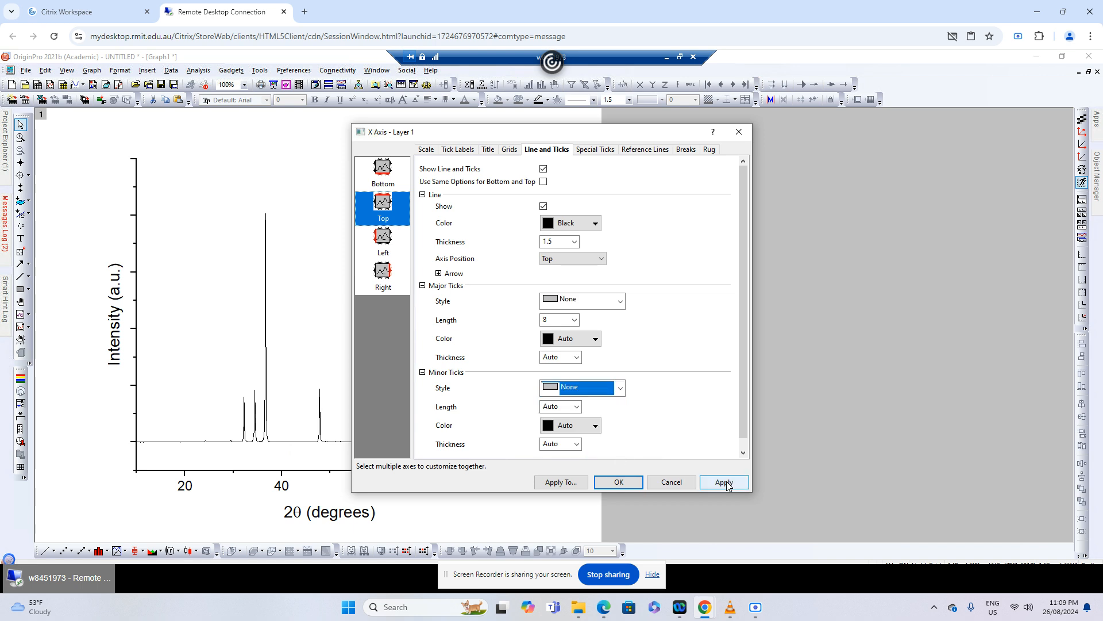
{"action": "left_click", "coordinate": [724, 482]}
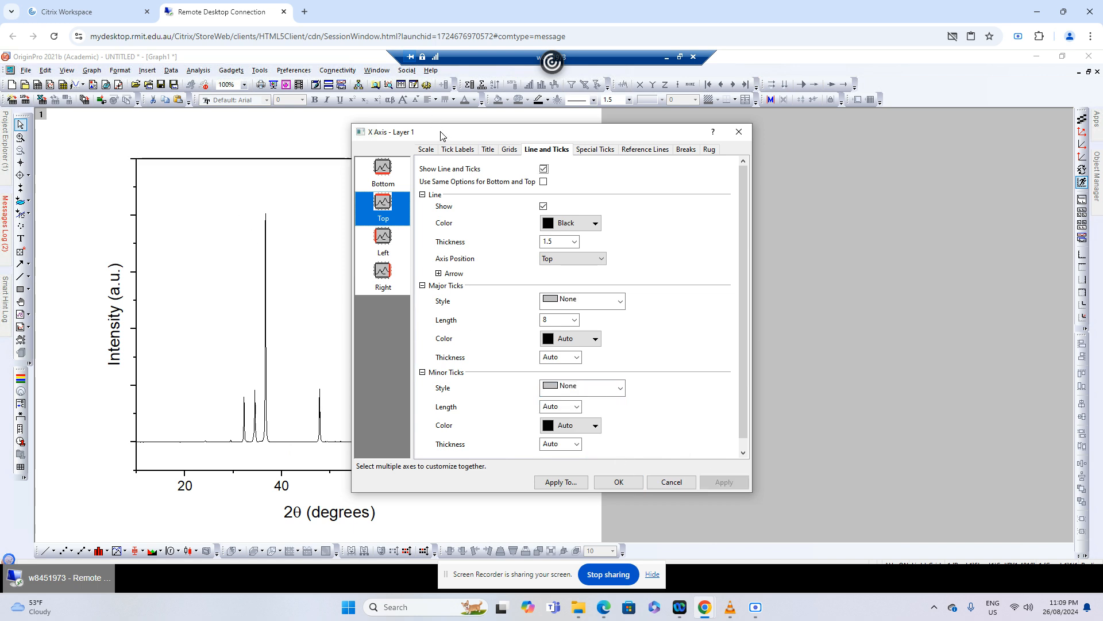
Show the graph's right axis line with both major and minor tick styles set to None
{"action": "left_click_drag", "start_coordinate": [441, 137], "coordinate": [690, 125]}
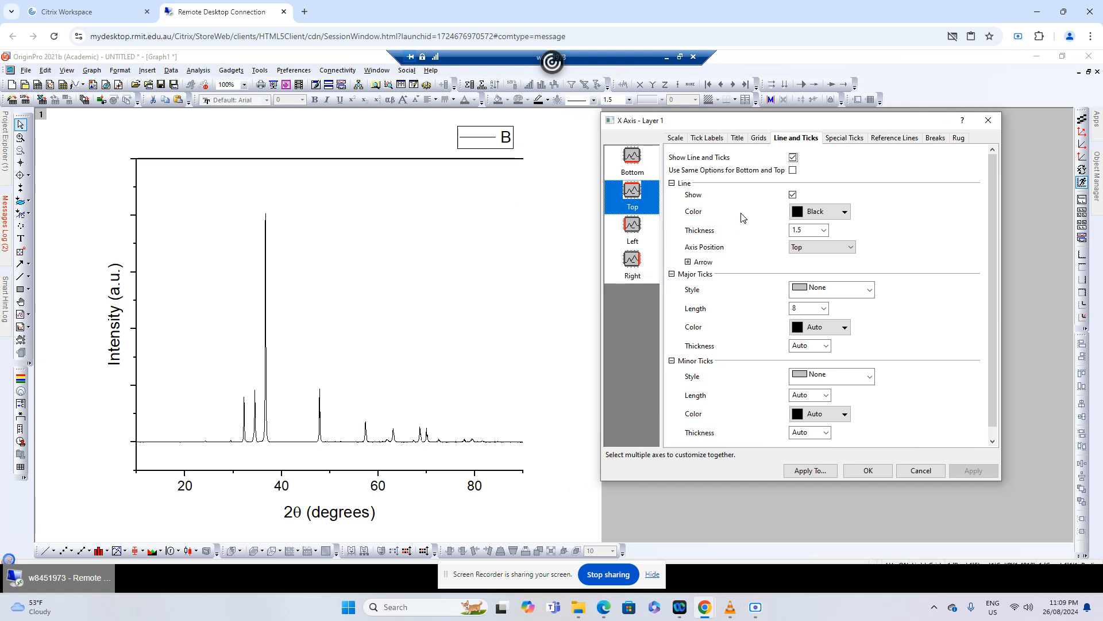
{"action": "left_click", "coordinate": [632, 262]}
{"action": "left_click", "coordinate": [786, 158]}
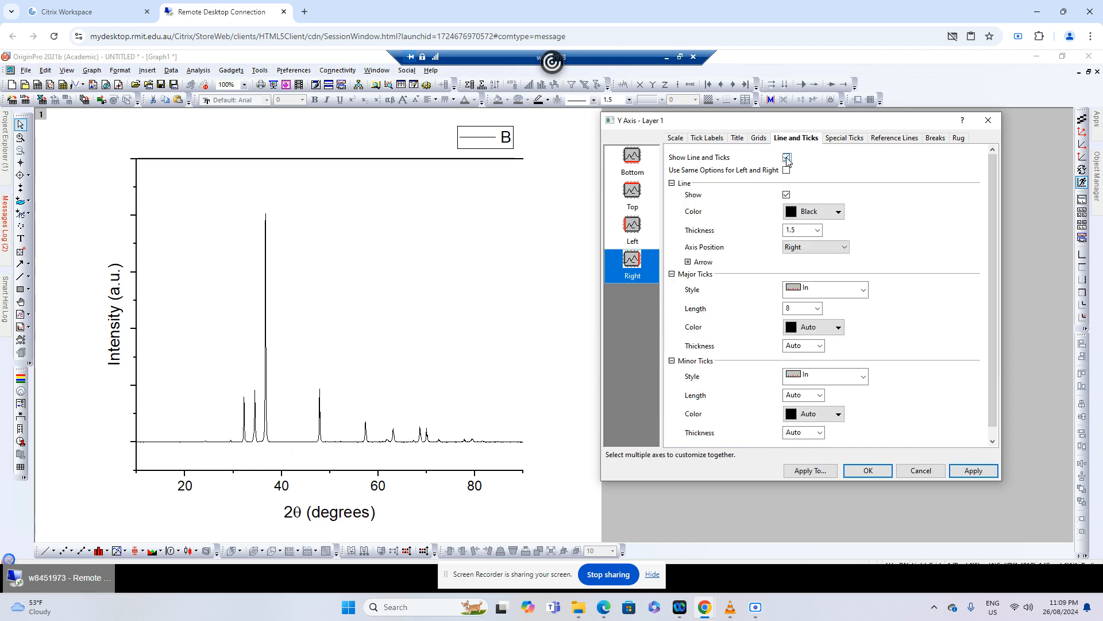
{"action": "left_click", "coordinate": [822, 289]}
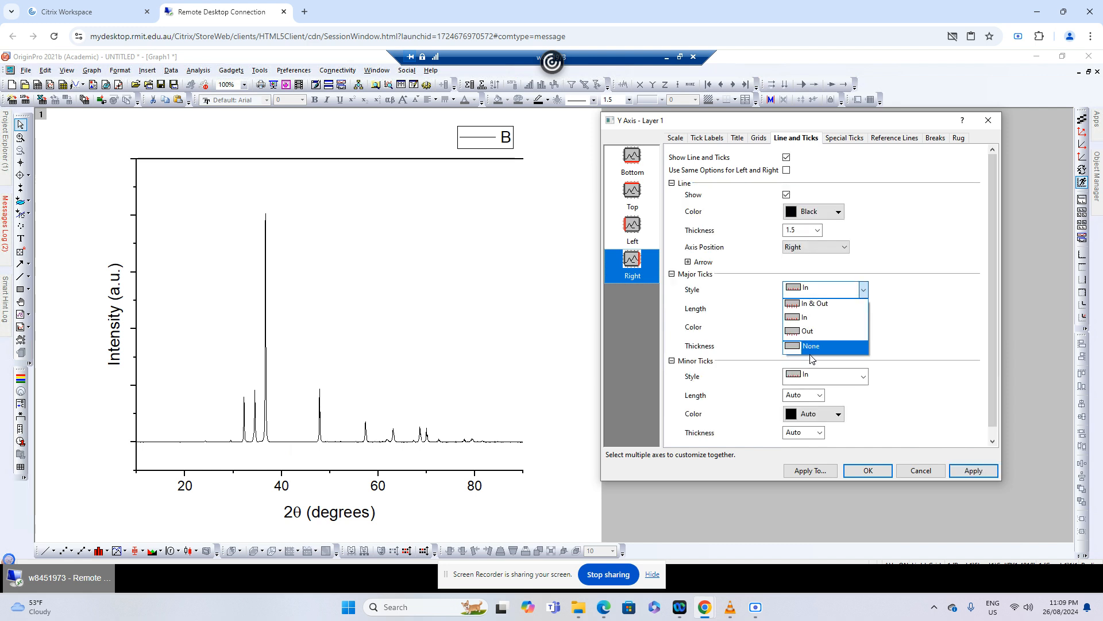
{"action": "left_click", "coordinate": [808, 351]}
{"action": "left_click", "coordinate": [828, 377]}
{"action": "left_click", "coordinate": [850, 438]}
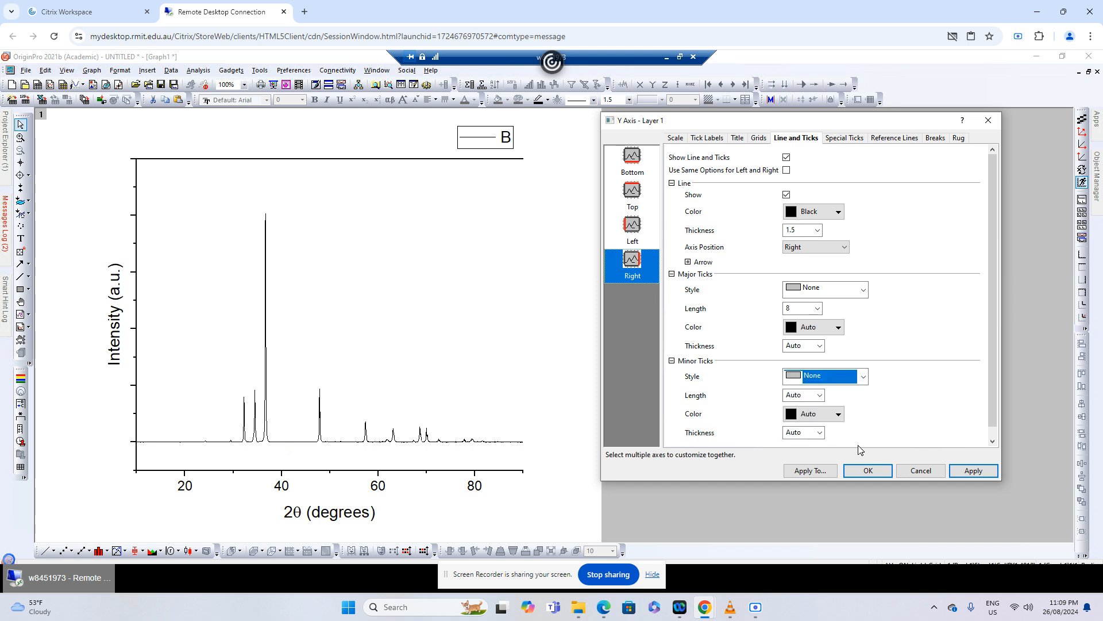
{"action": "left_click", "coordinate": [971, 471]}
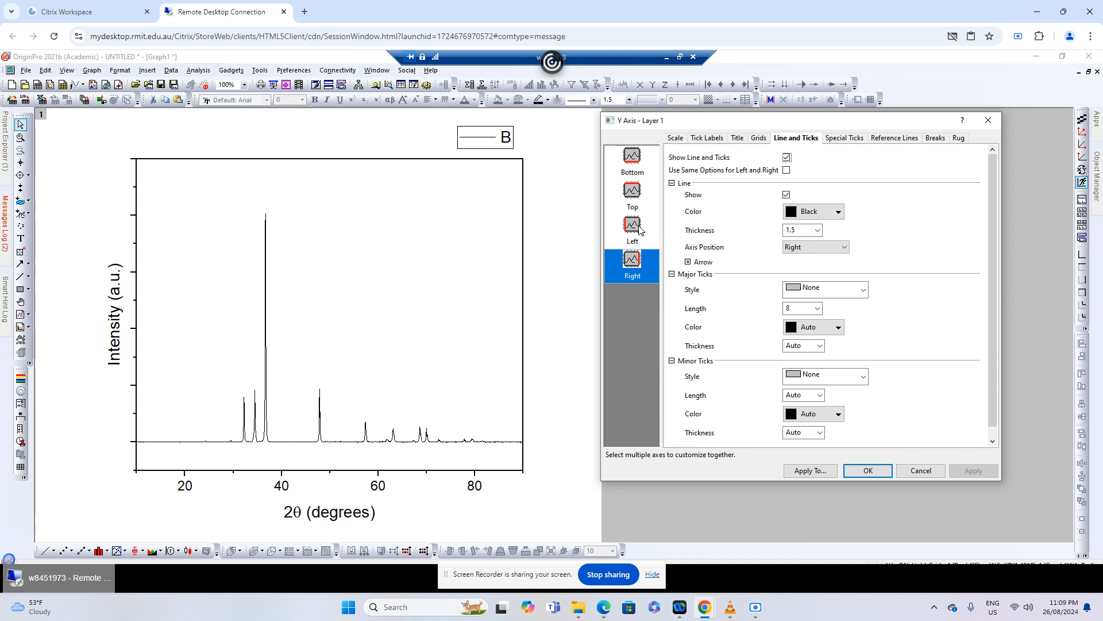
Set the major and minor tick styles of the left Y axis to None
{"action": "key", "text": "Up"}
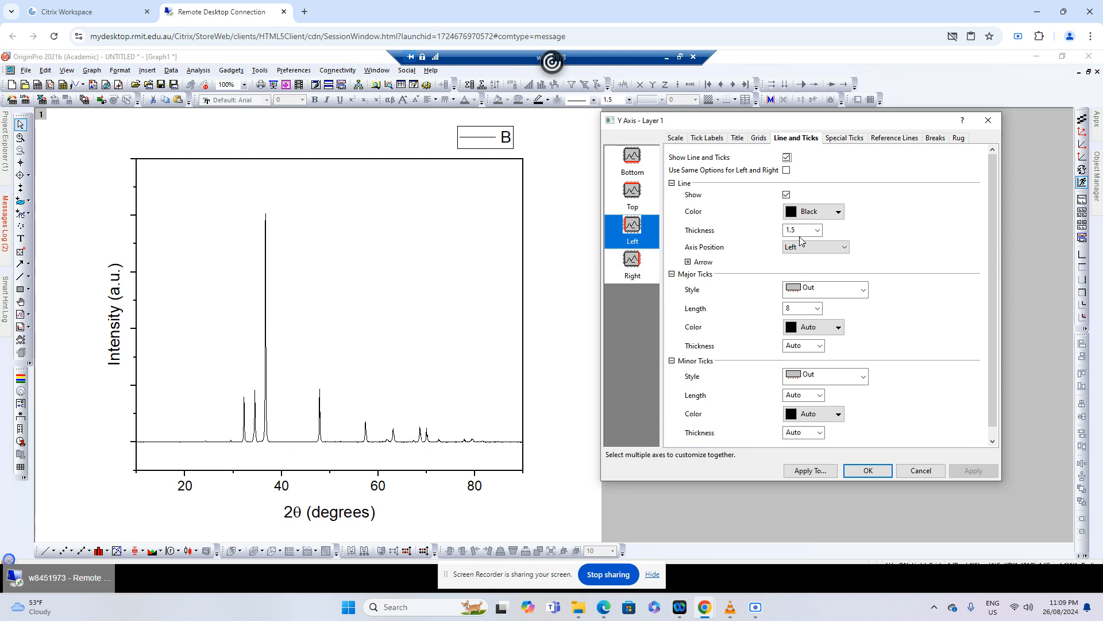
{"action": "left_click", "coordinate": [819, 295]}
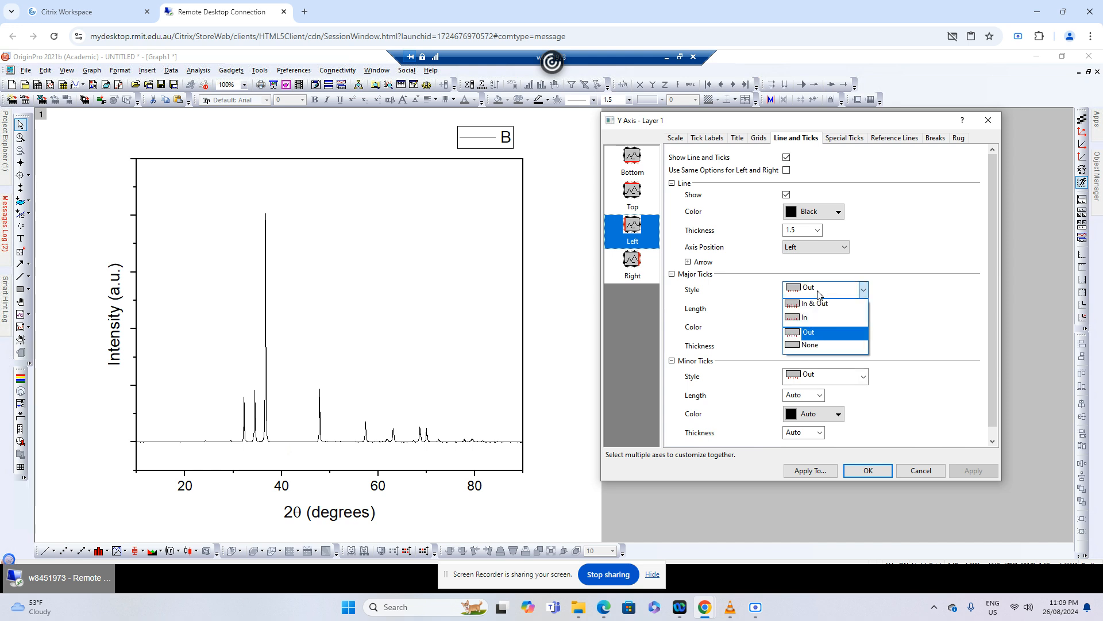
{"action": "left_click", "coordinate": [813, 347]}
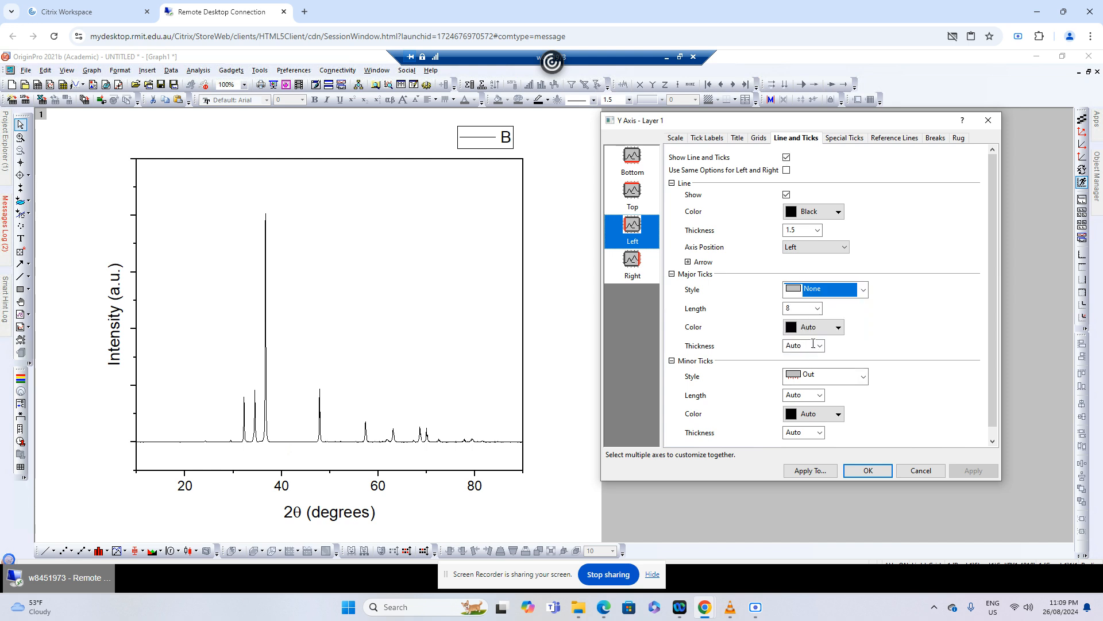
{"action": "left_click", "coordinate": [810, 377]}
{"action": "left_click", "coordinate": [816, 431]}
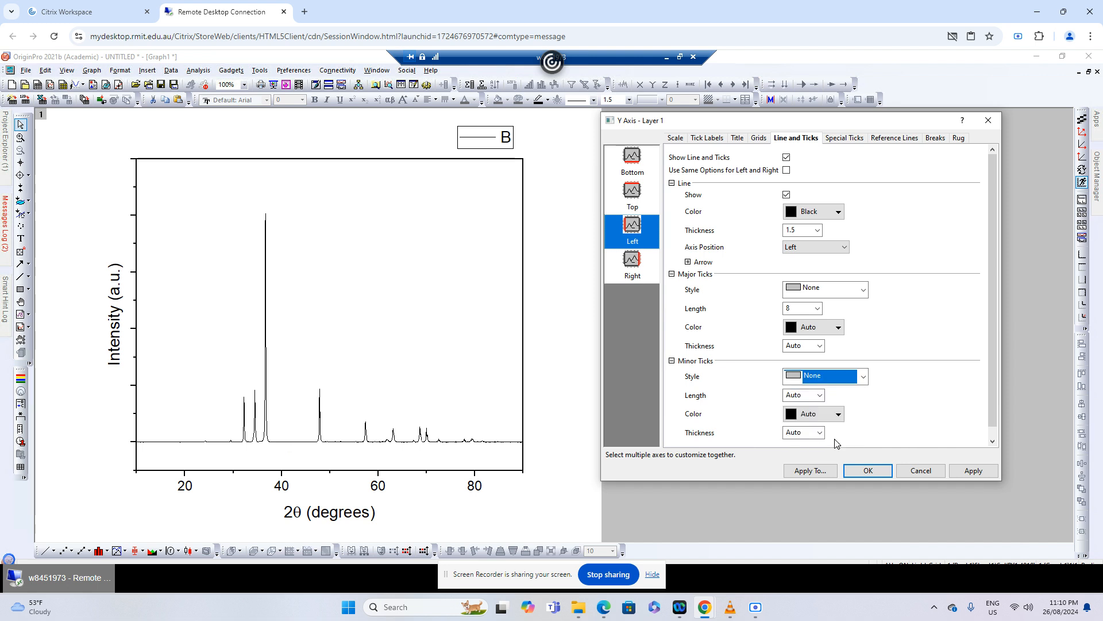
{"action": "left_click", "coordinate": [984, 472]}
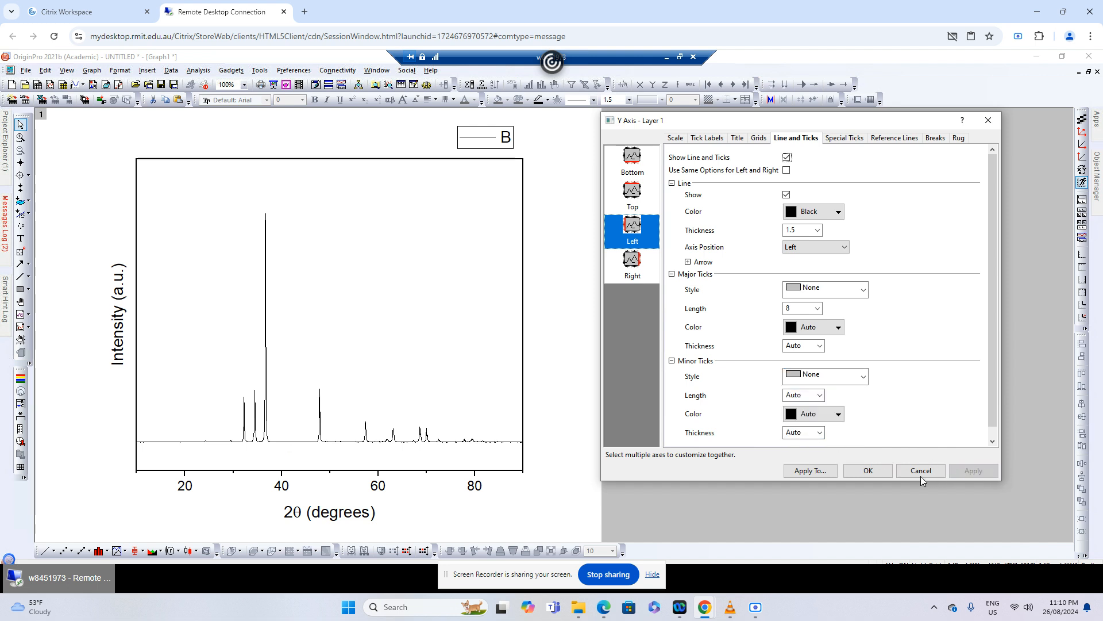
{"action": "left_click", "coordinate": [869, 471]}
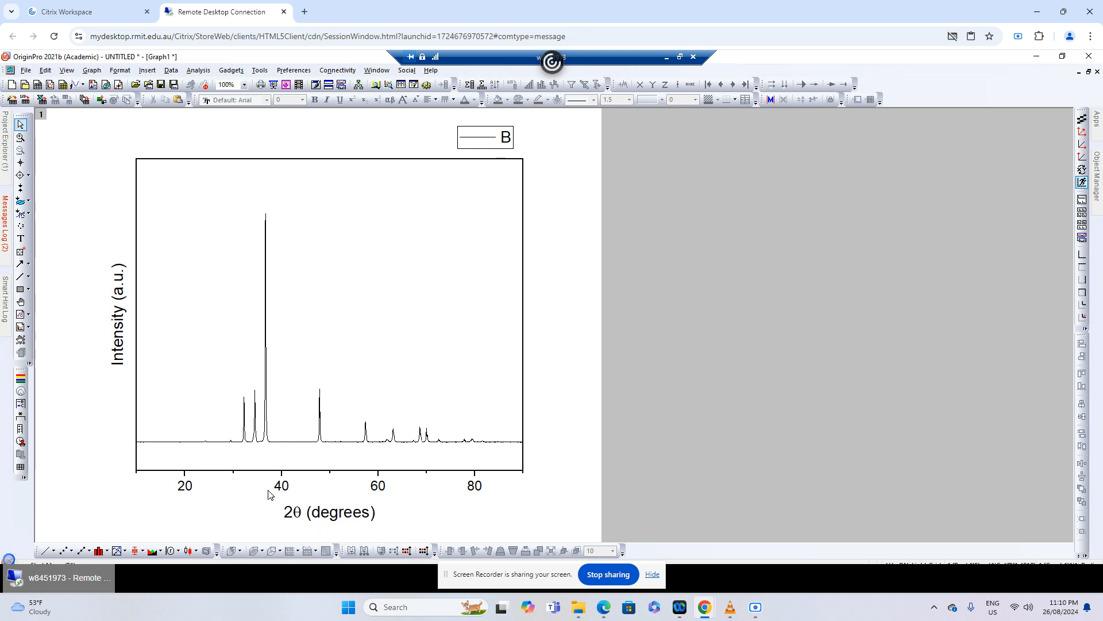
Set the X axis major tick increment to 10
{"action": "double_click", "coordinate": [286, 490]}
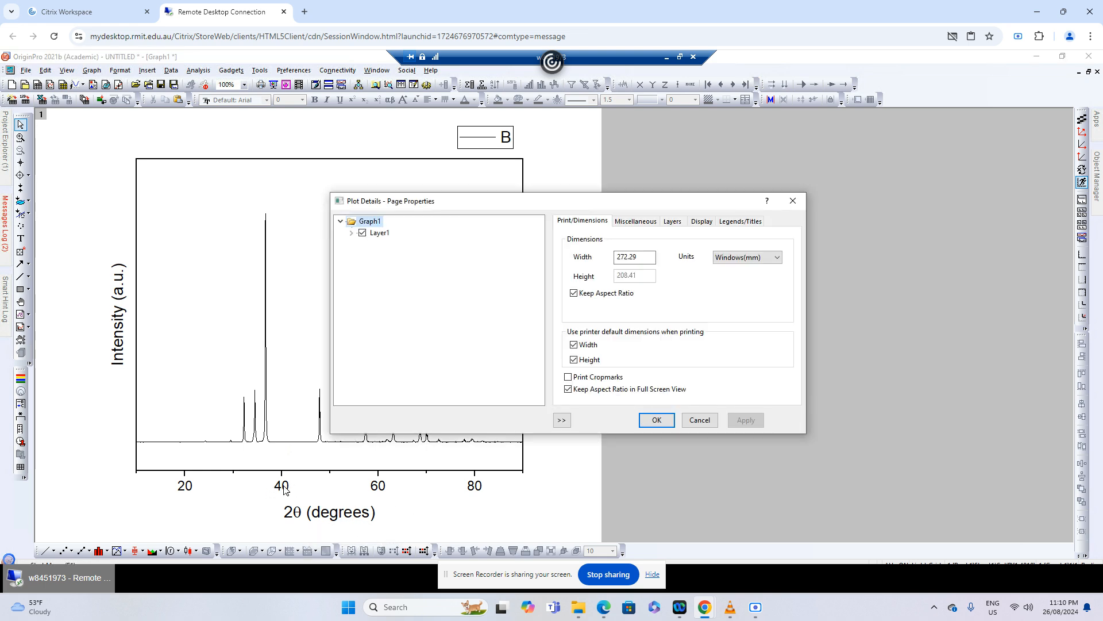
{"action": "left_click", "coordinate": [699, 420]}
{"action": "left_click", "coordinate": [363, 486]}
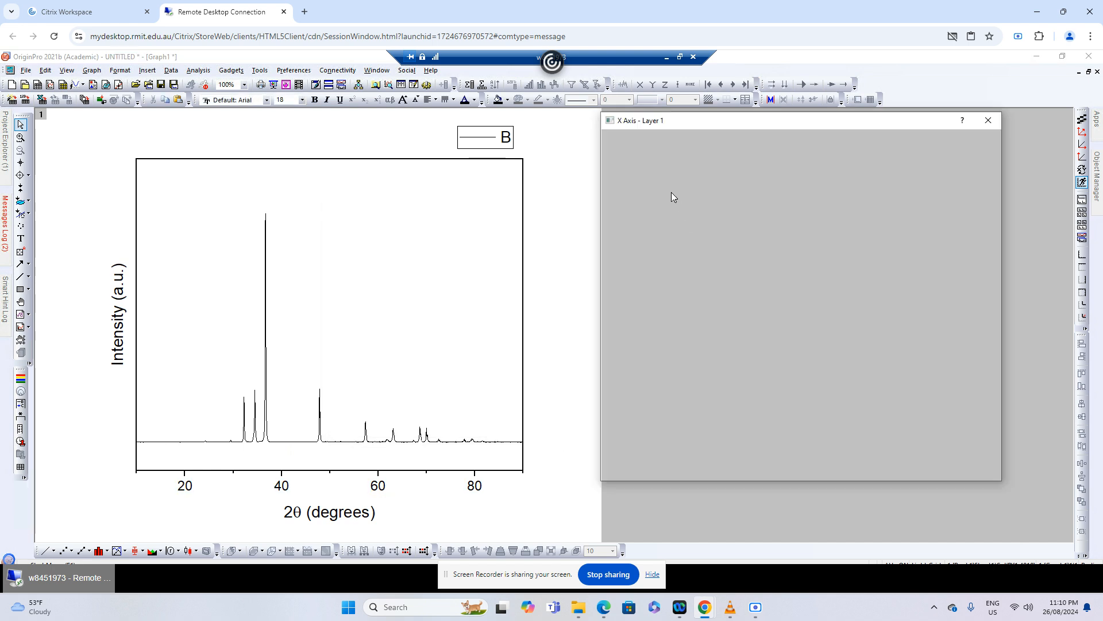
{"action": "left_click", "coordinate": [682, 139]}
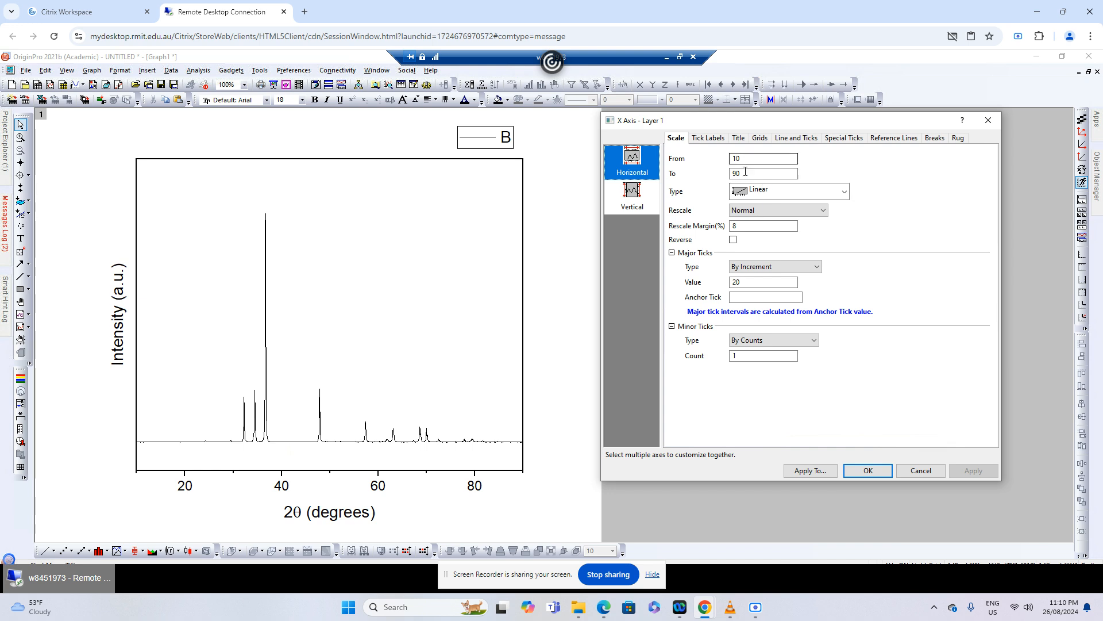
{"action": "left_click_drag", "start_coordinate": [753, 282], "coordinate": [722, 282]}
{"action": "type", "text": "10"}
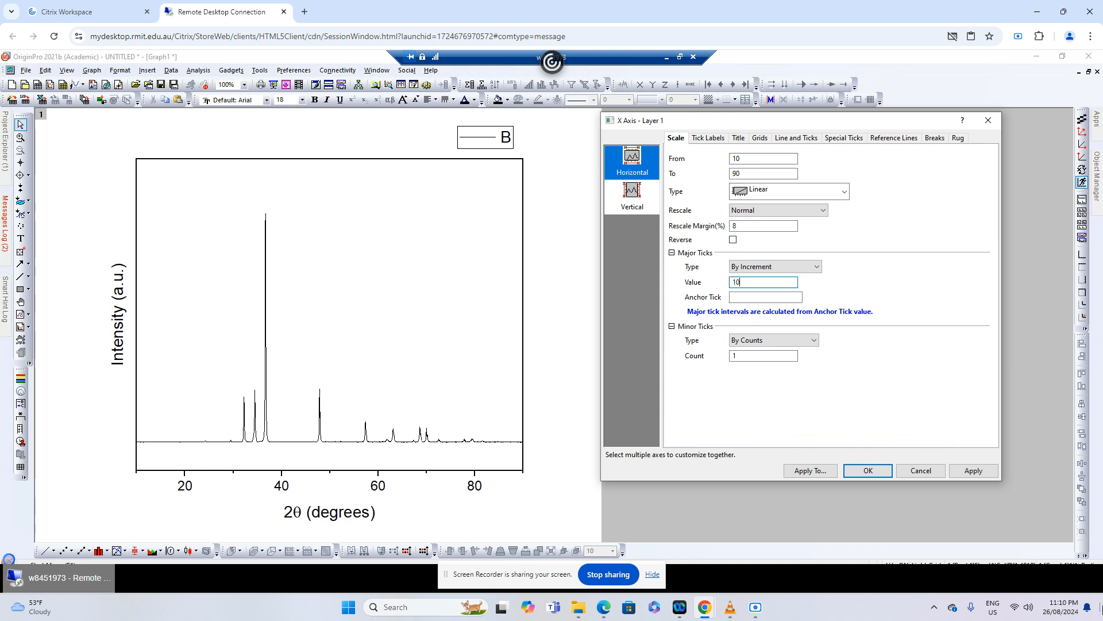
{"action": "left_click", "coordinate": [973, 470]}
{"action": "left_click", "coordinate": [920, 470]}
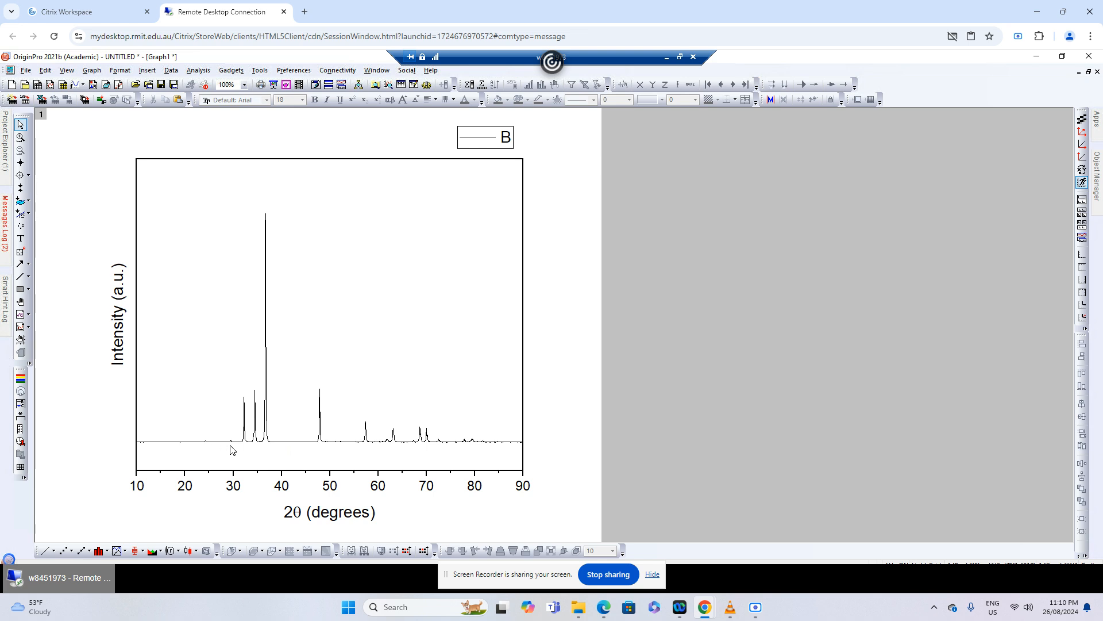
Switch to the XRD Analysis Example folder, open the All Peaks PDF and examine its diffraction plot and peak list
{"action": "mouse_move", "coordinate": [233, 447]}
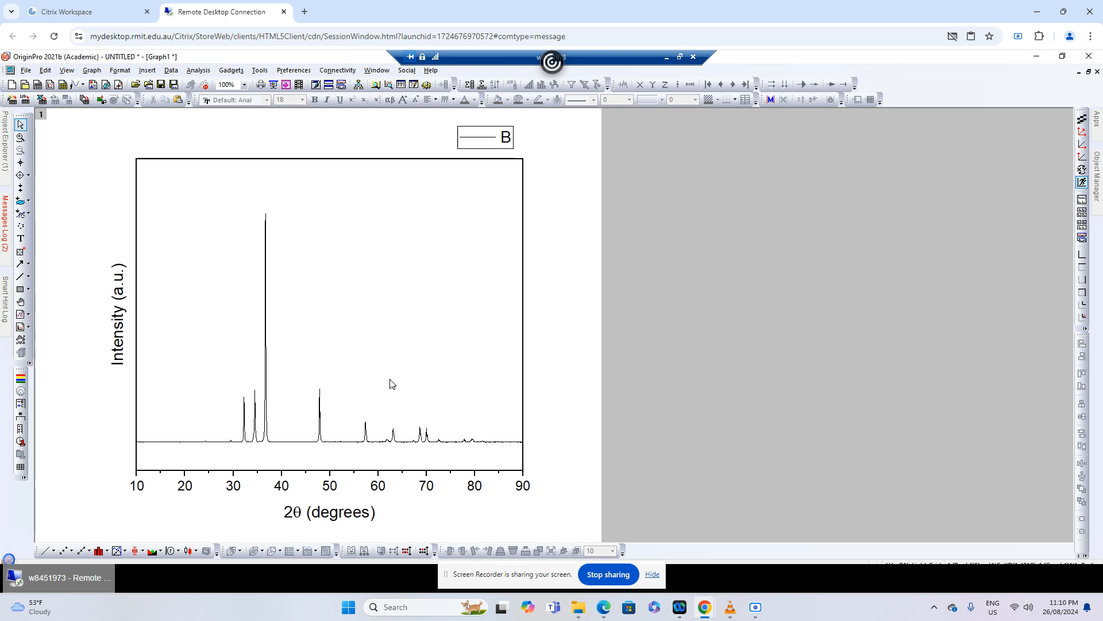
{"action": "left_click", "coordinate": [1061, 59]}
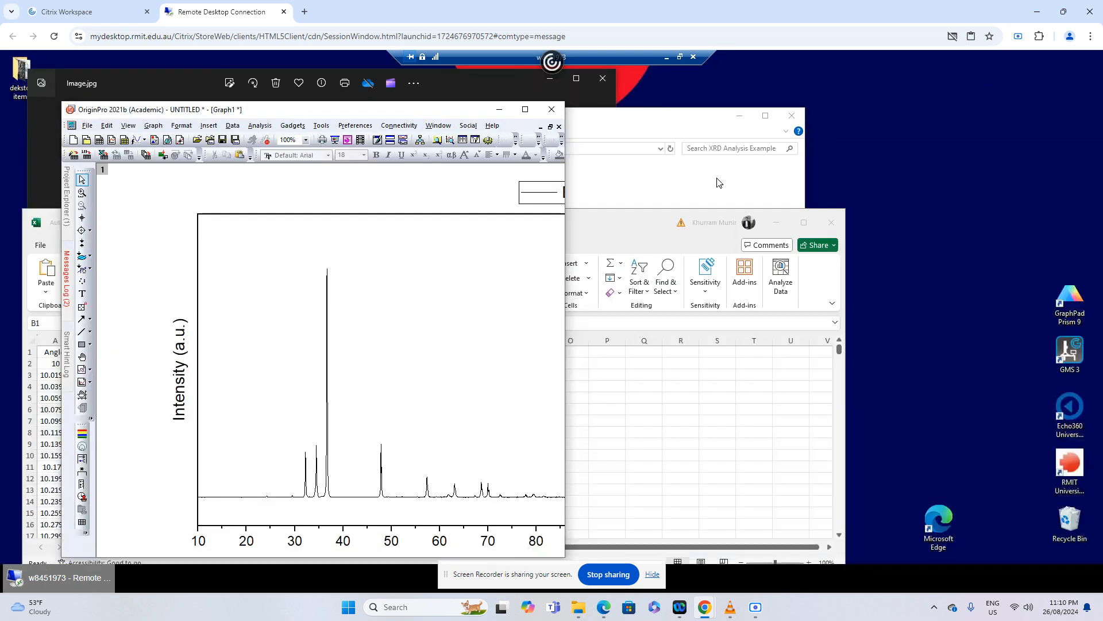
{"action": "left_click", "coordinate": [648, 192]}
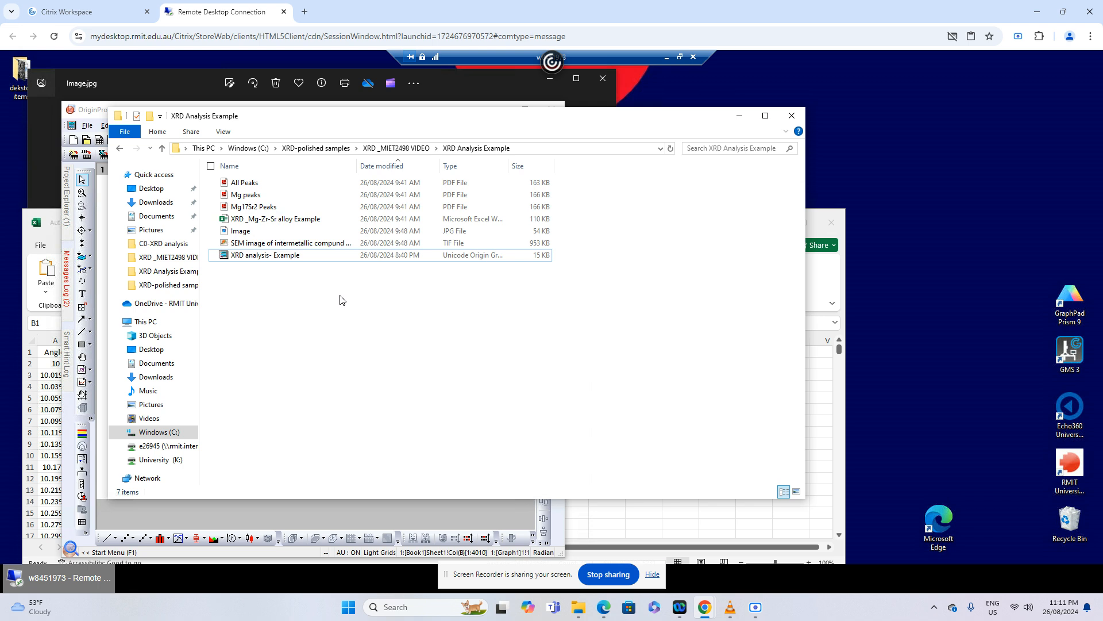
{"action": "left_click", "coordinate": [260, 185]}
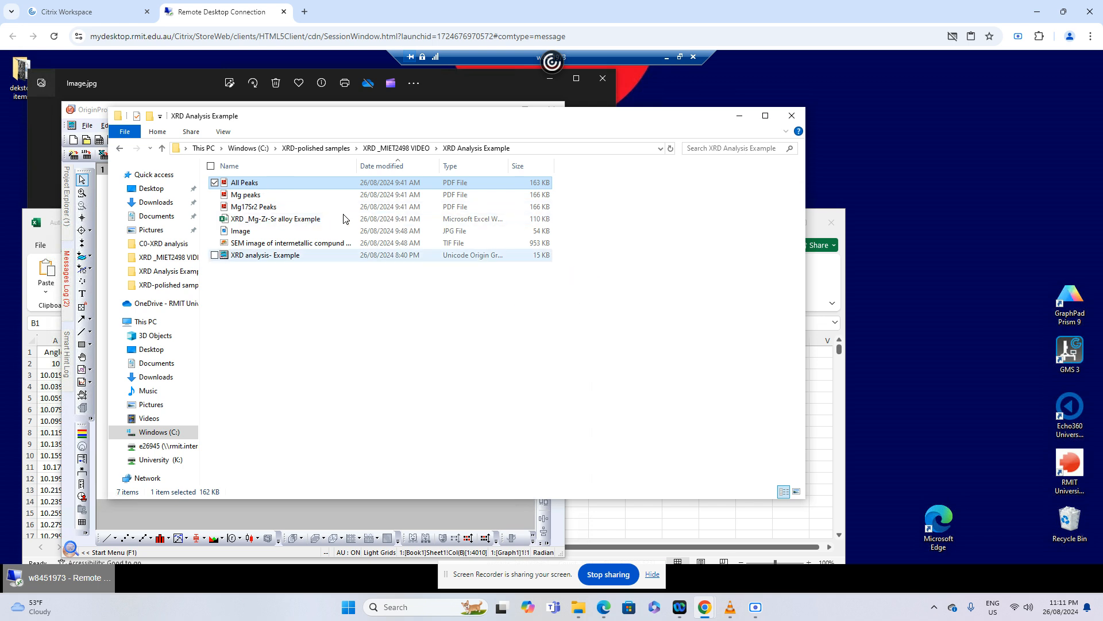
{"action": "double_click", "coordinate": [279, 186]}
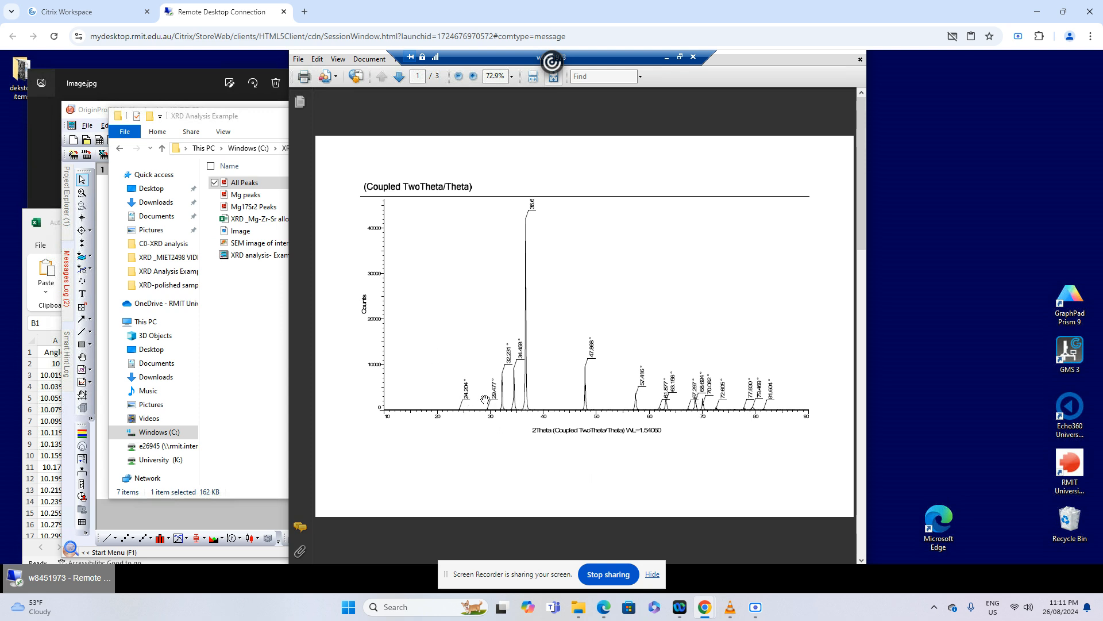
{"action": "scroll", "coordinate": [489, 425], "scroll_direction": "down", "scroll_amount": 1}
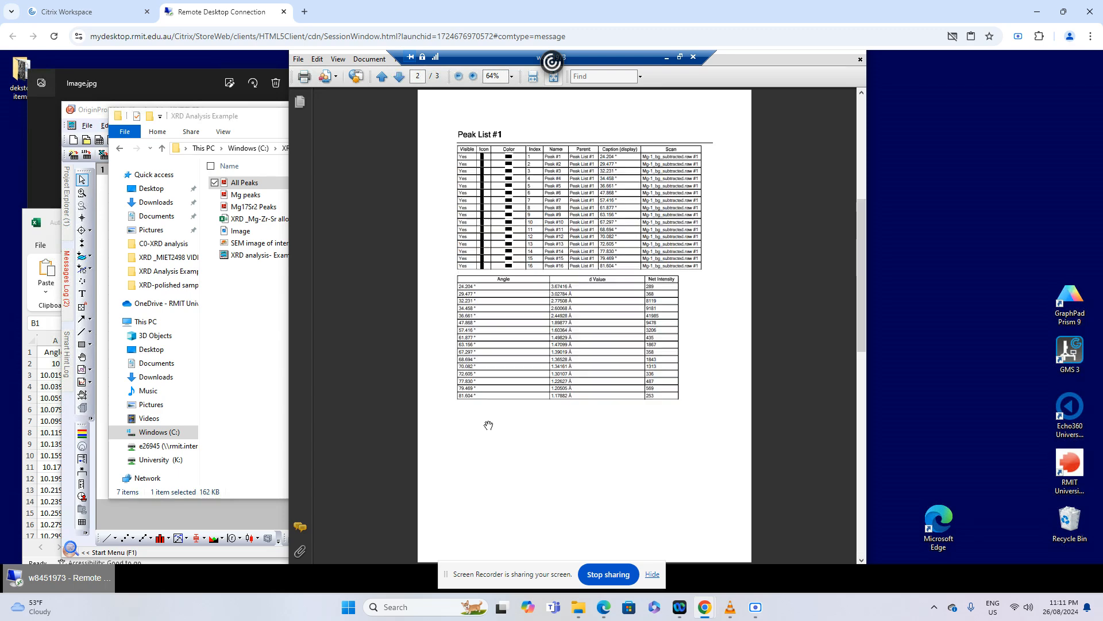
{"action": "scroll", "coordinate": [486, 398], "scroll_direction": "up", "scroll_amount": 1}
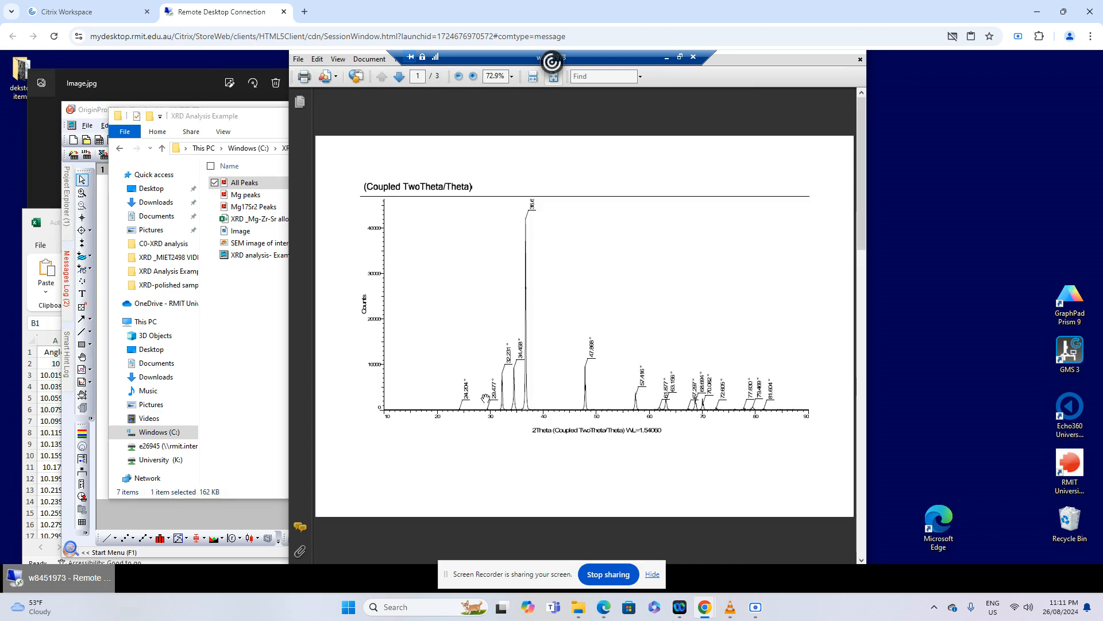
{"action": "scroll", "coordinate": [485, 398], "scroll_direction": "down", "scroll_amount": 1}
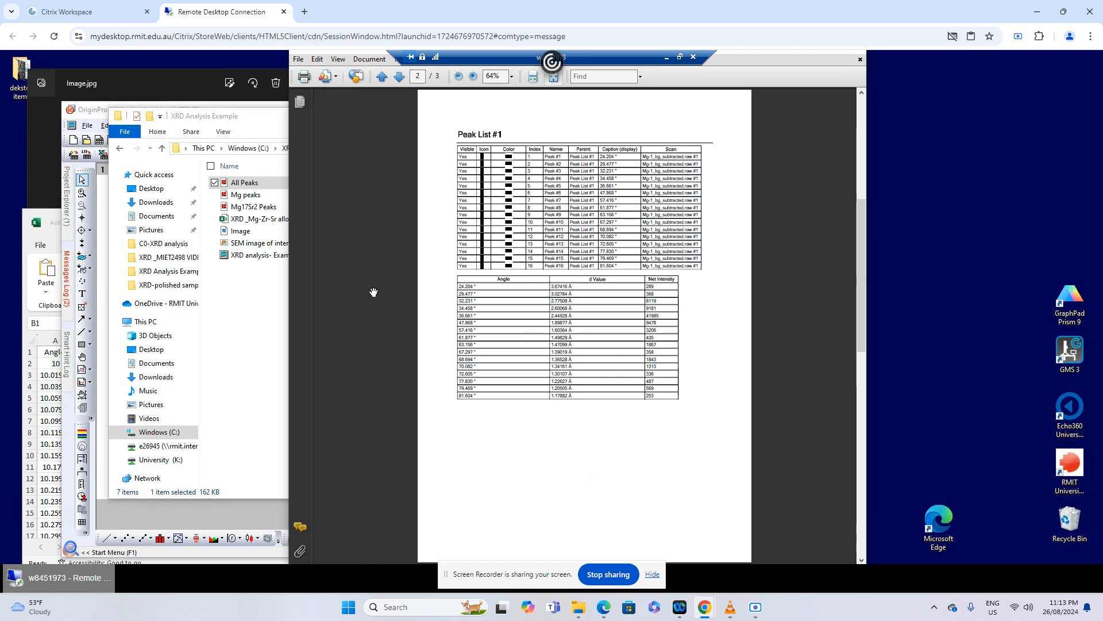
Open the Mg peaks PDF from the same folder and examine the diffraction plot on its first page
{"action": "left_click", "coordinate": [261, 310]}
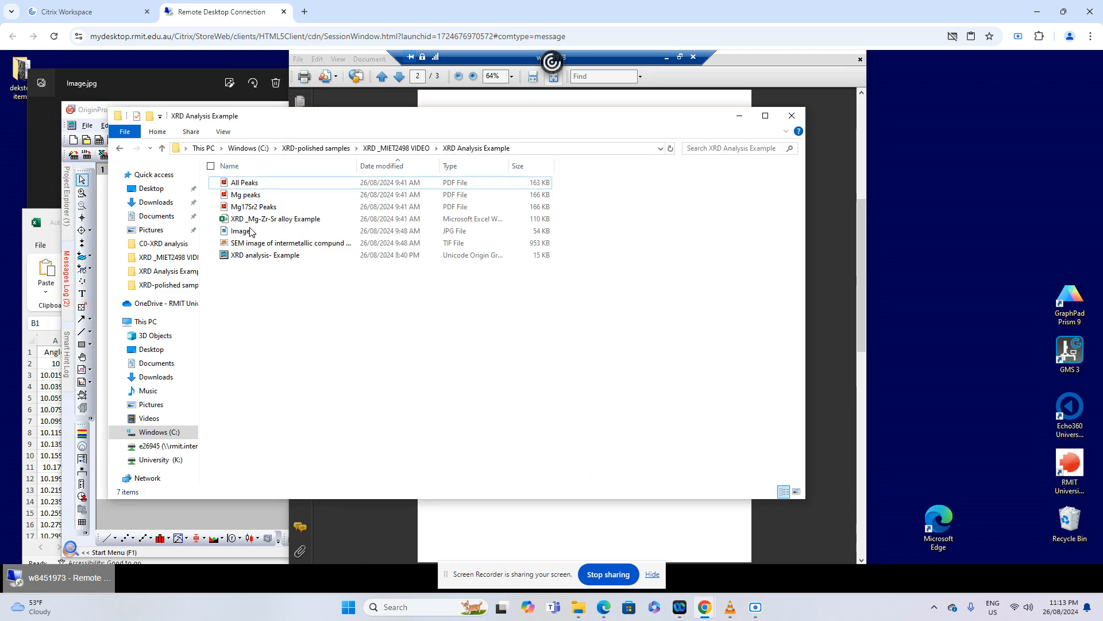
{"action": "left_click", "coordinate": [254, 198]}
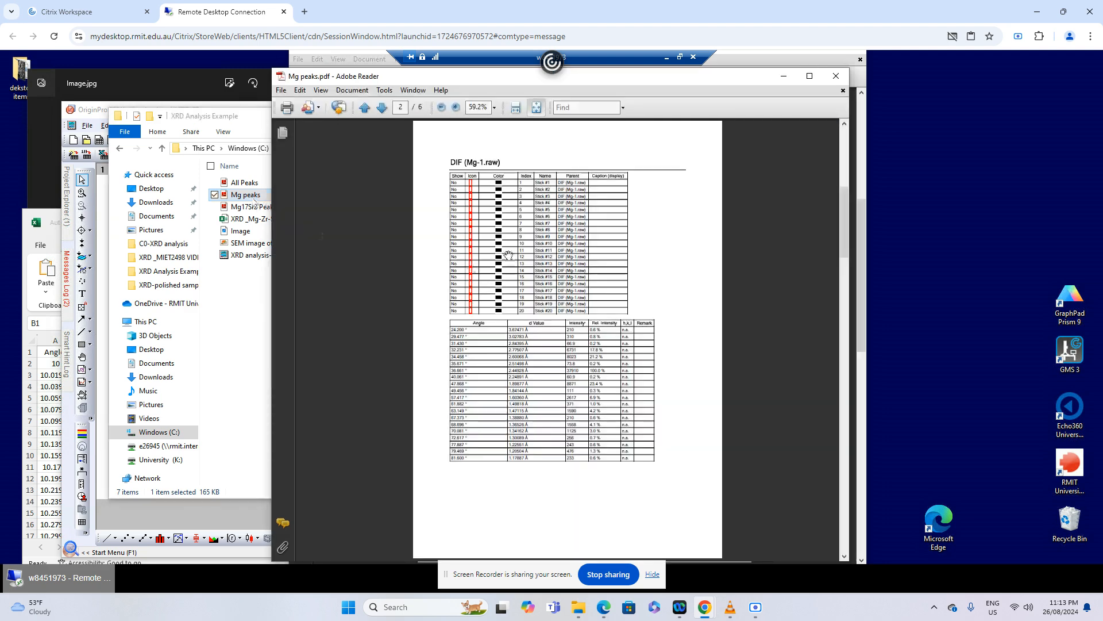
{"action": "scroll", "coordinate": [600, 320], "scroll_direction": "up", "scroll_amount": 1}
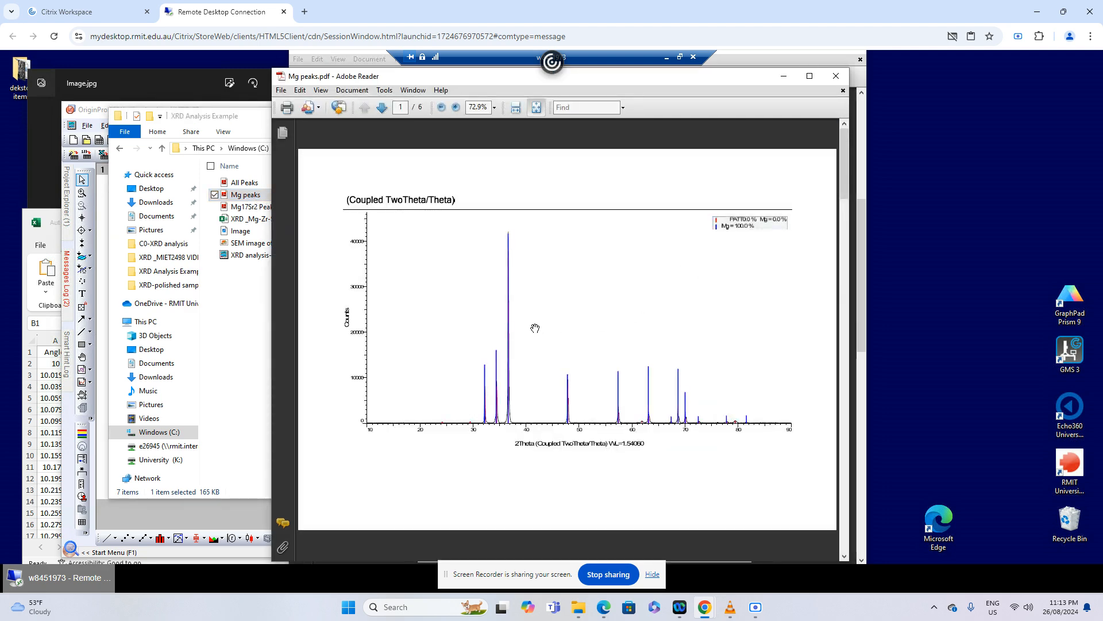
Examine the Mg reference peak table on the last page of the PDF, enlarged to 103%, against the graph's first peak in OriginPro
{"action": "scroll", "coordinate": [587, 373], "scroll_direction": "down", "scroll_amount": 3}
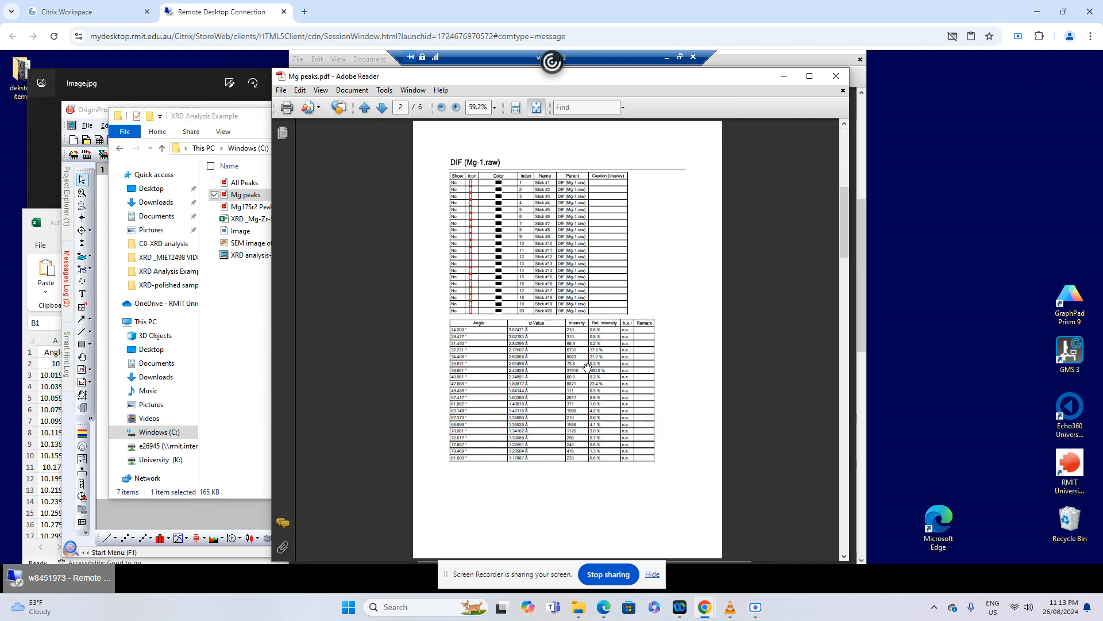
{"action": "scroll", "coordinate": [587, 368], "scroll_direction": "down", "scroll_amount": 1}
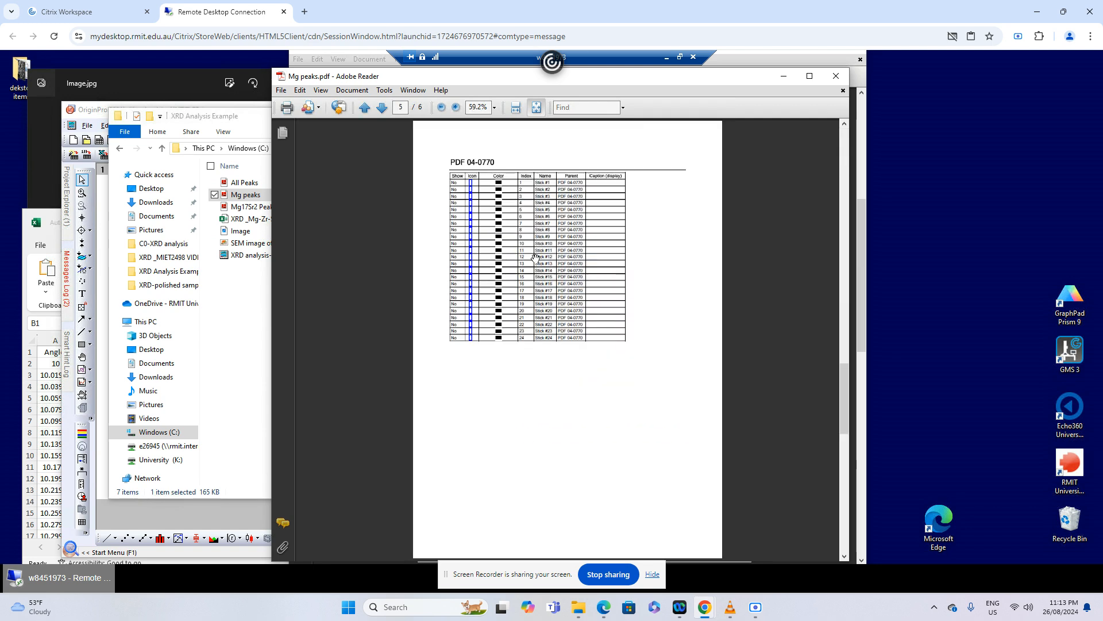
{"action": "scroll", "coordinate": [509, 352], "scroll_direction": "down", "scroll_amount": 1}
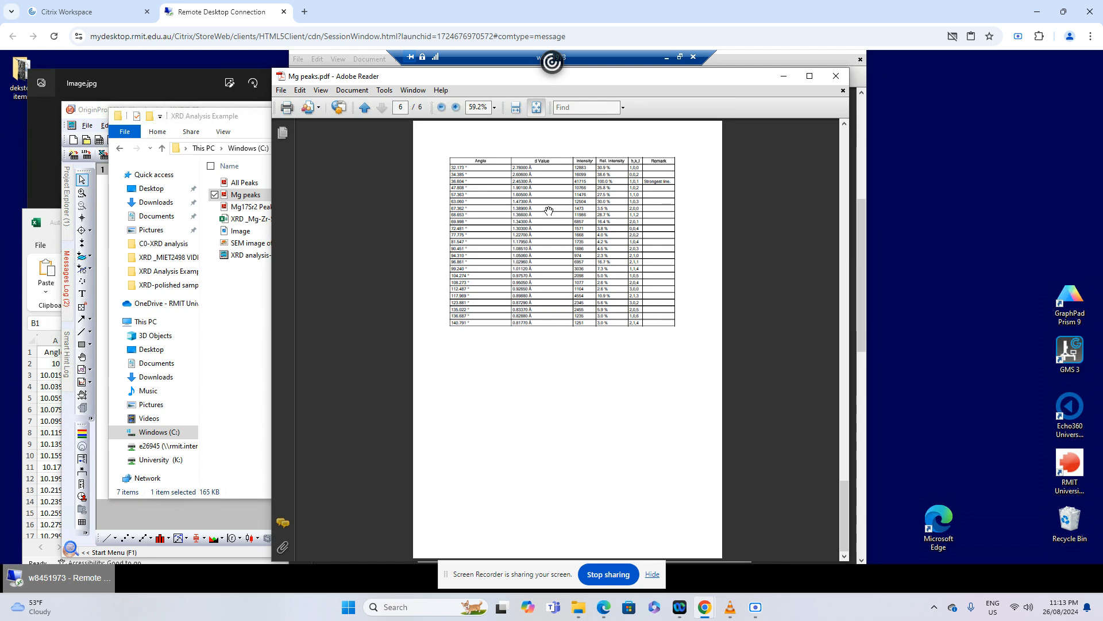
{"action": "left_click", "coordinate": [457, 108]}
{"action": "left_click", "coordinate": [456, 108]}
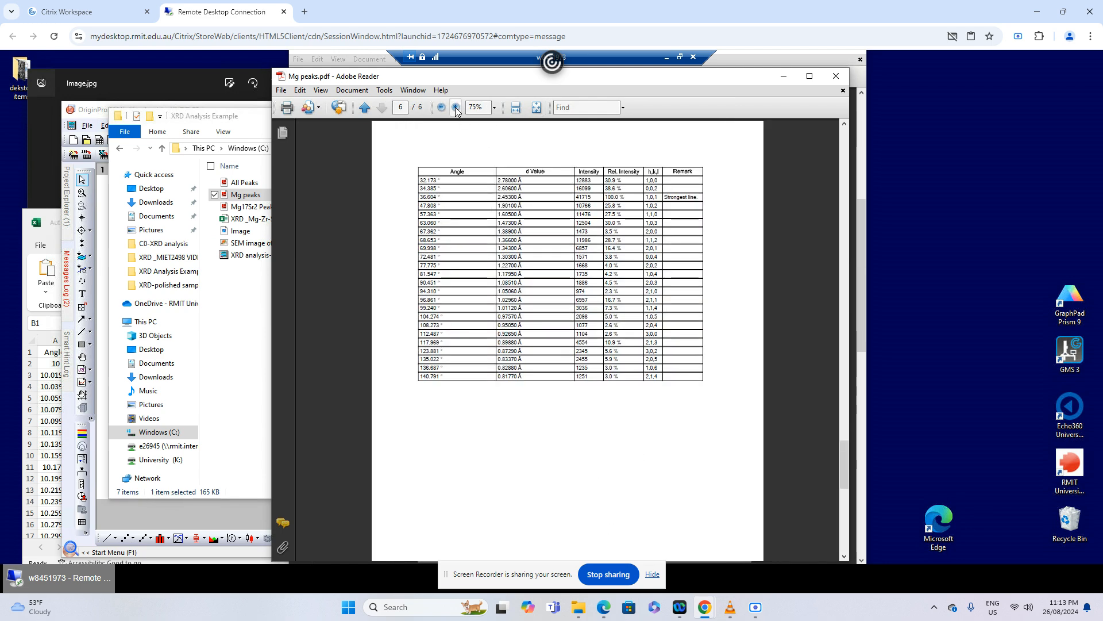
{"action": "left_click", "coordinate": [457, 108]}
{"action": "left_click", "coordinate": [456, 108]}
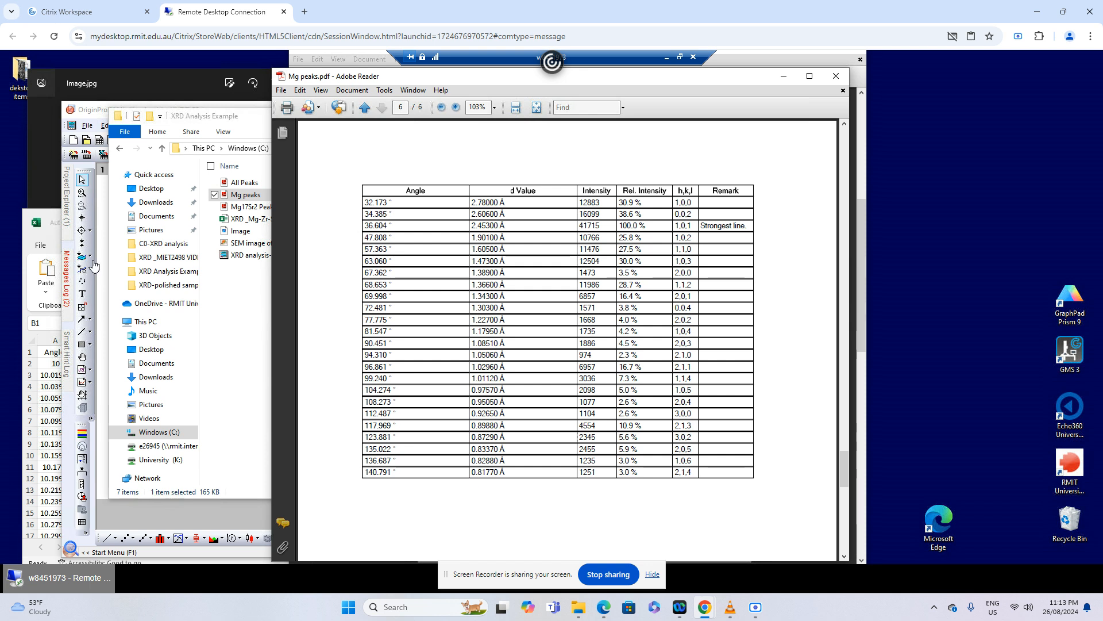
{"action": "left_click", "coordinate": [94, 111]}
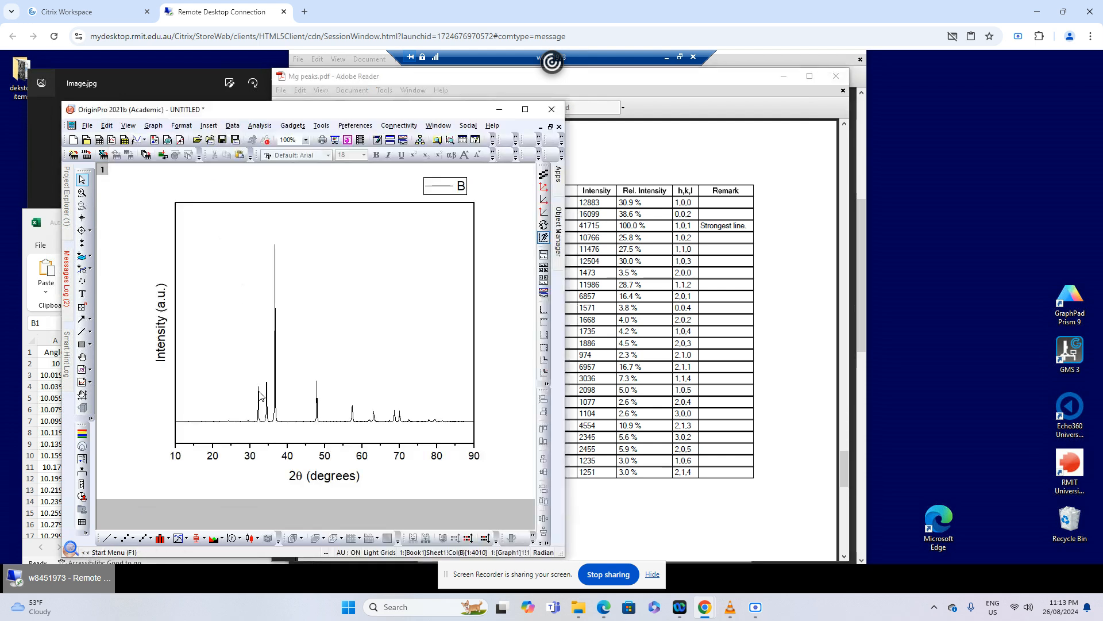
{"action": "mouse_move", "coordinate": [261, 395]}
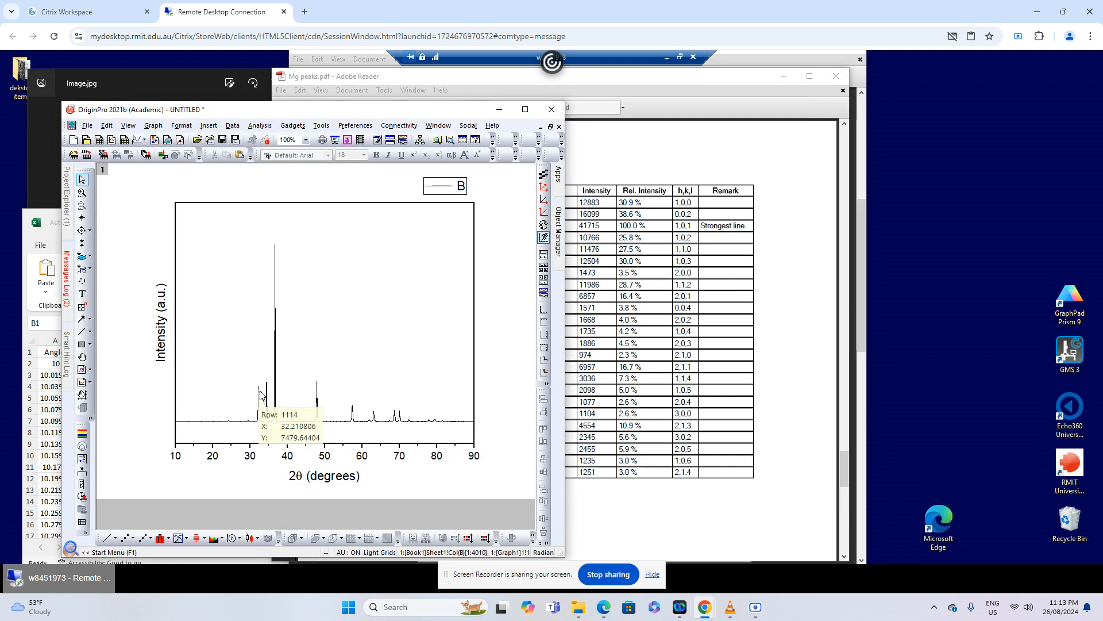
{"action": "left_click", "coordinate": [613, 163]}
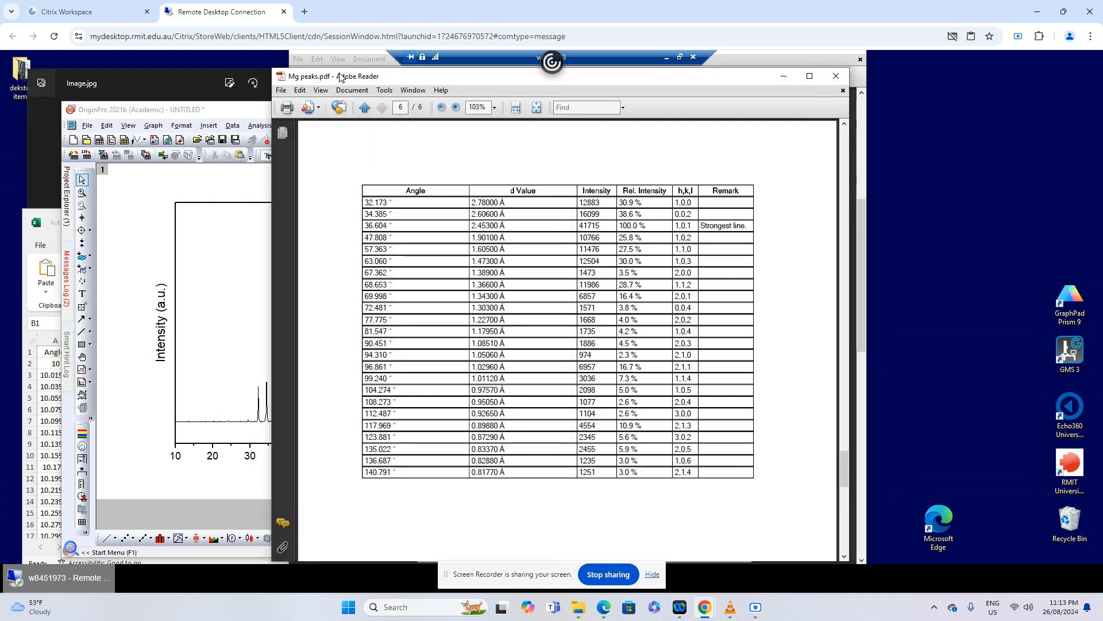
Move the Mg peaks window clear of the other windows and reopen the All Peaks PDF from the XRD Analysis Example folder
{"action": "left_click_drag", "start_coordinate": [339, 74], "coordinate": [440, 196]}
{"action": "left_click", "coordinate": [593, 118]}
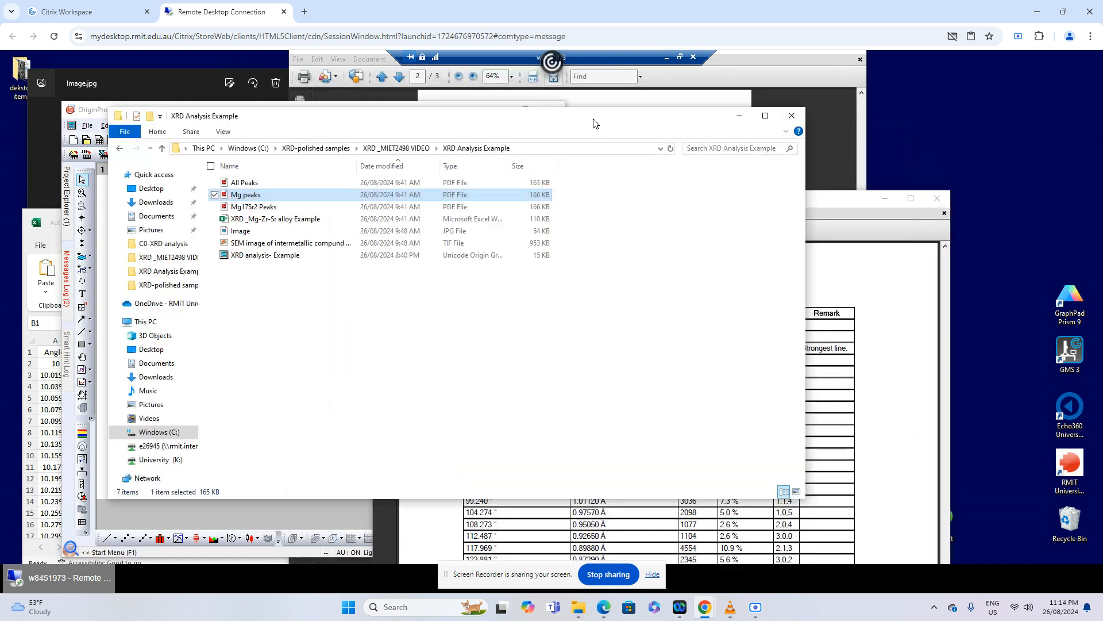
{"action": "double_click", "coordinate": [263, 185]}
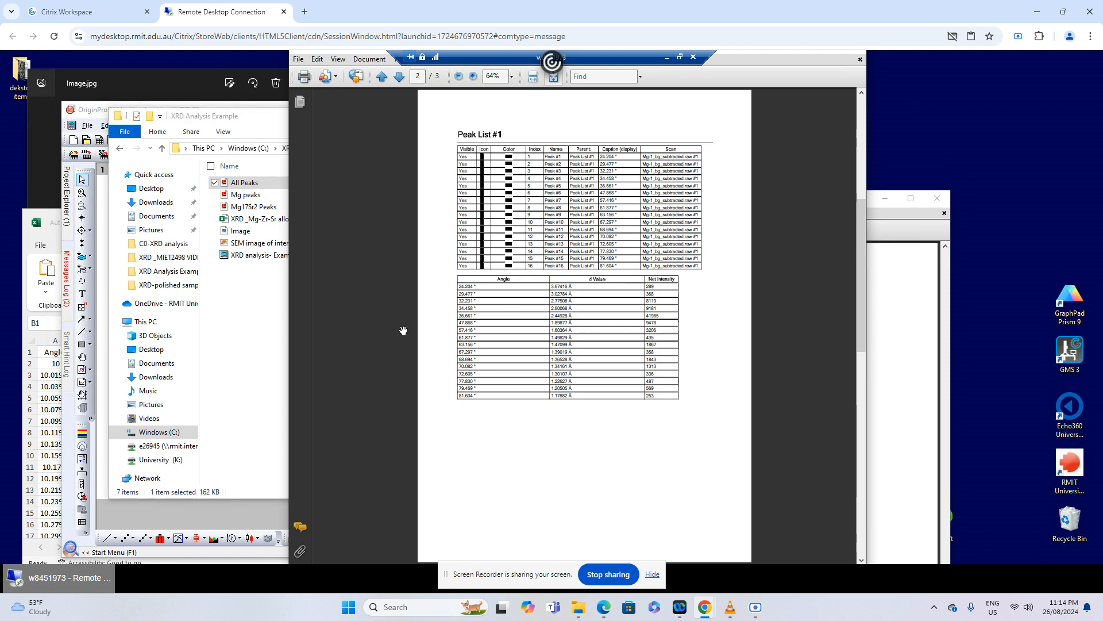
Switch to OriginPro, add a text label with the ♦ character from the Symbol font, and align it directly above the first peak
{"action": "left_click", "coordinate": [104, 110]}
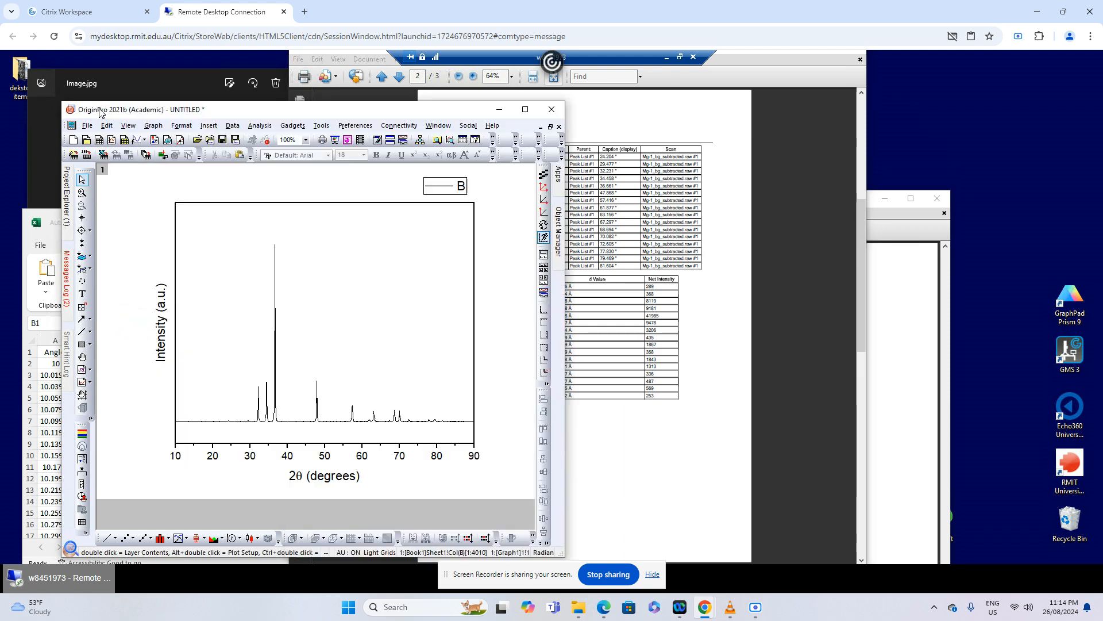
{"action": "right_click", "coordinate": [345, 283]}
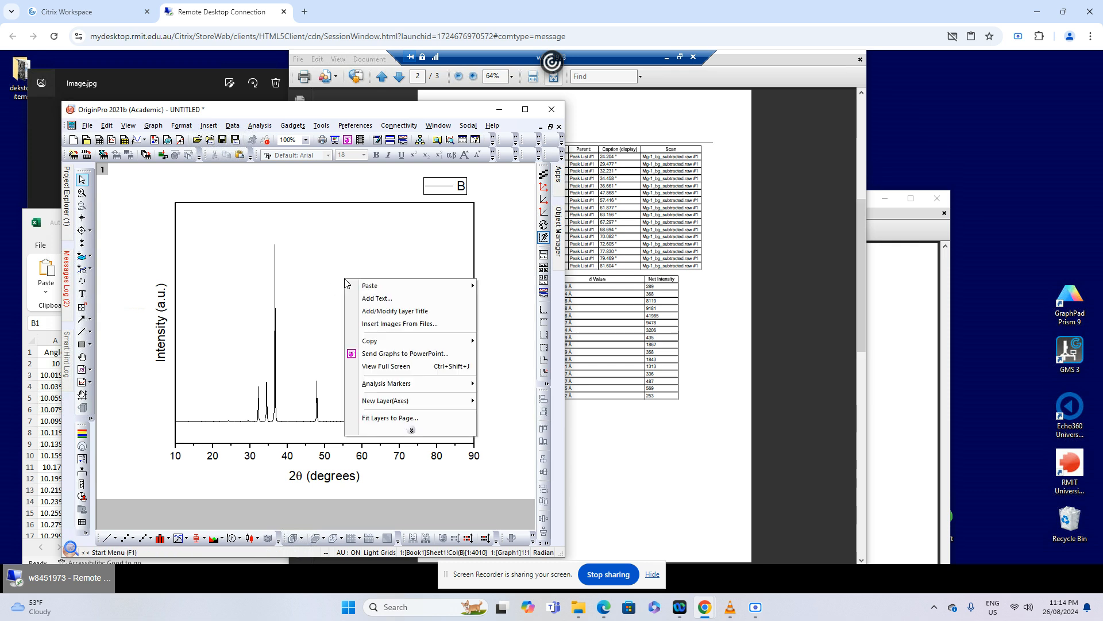
{"action": "left_click", "coordinate": [302, 311]}
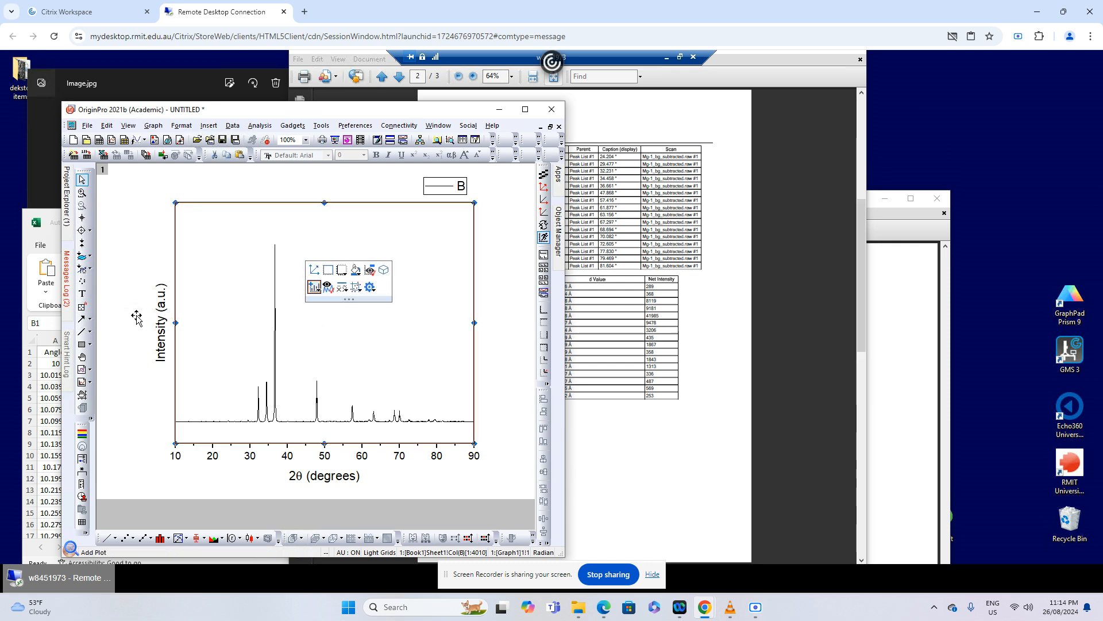
{"action": "left_click", "coordinate": [82, 294]}
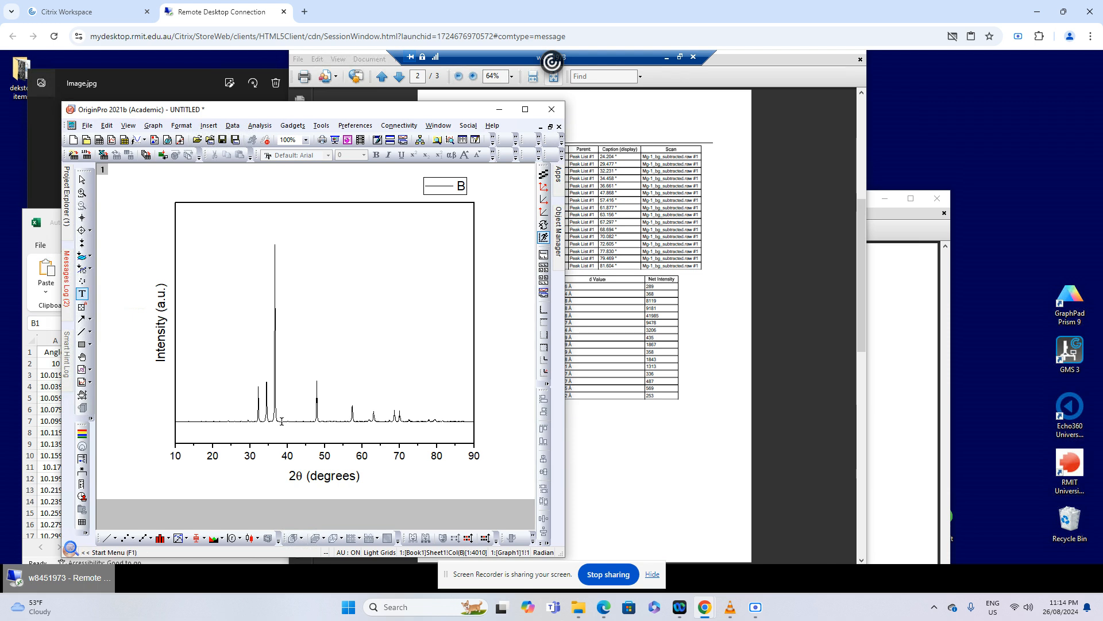
{"action": "left_click", "coordinate": [256, 376]}
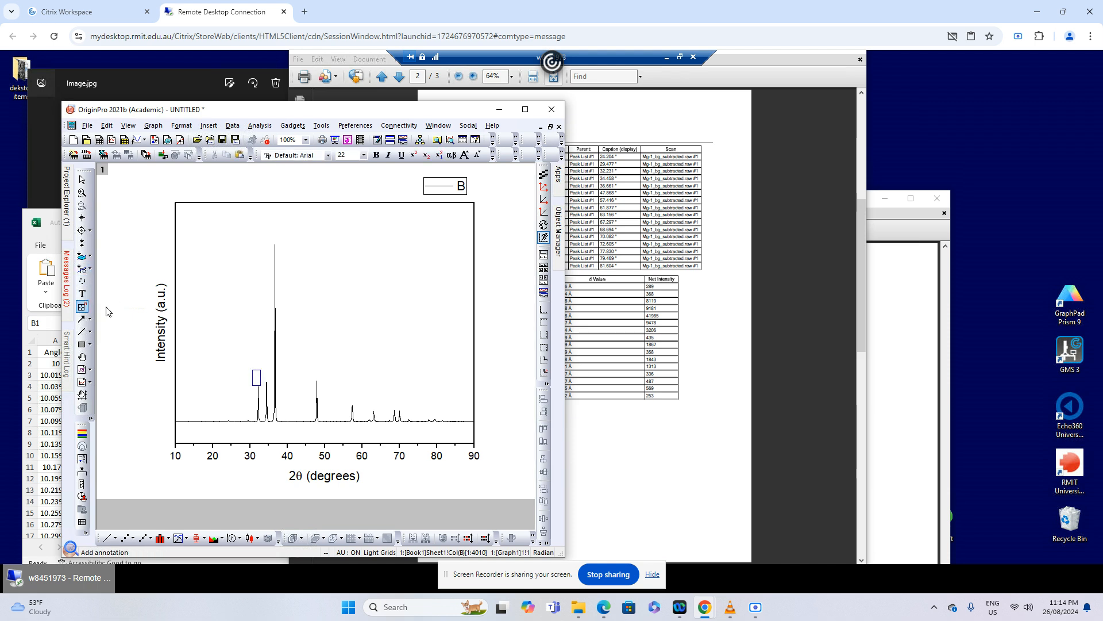
{"action": "right_click", "coordinate": [257, 380]}
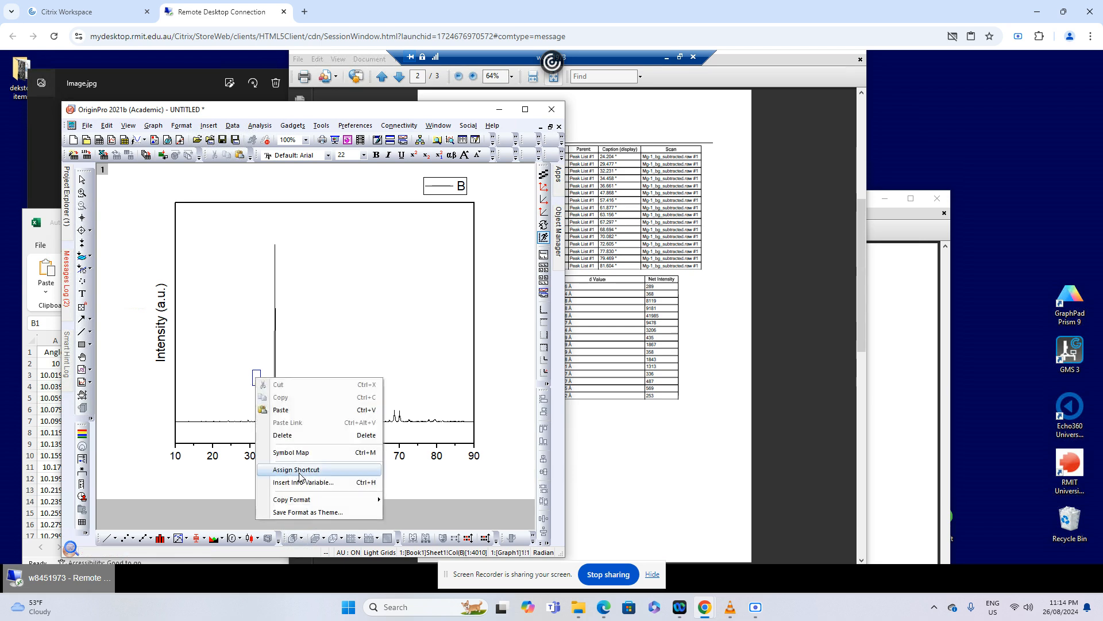
{"action": "left_click", "coordinate": [293, 452]}
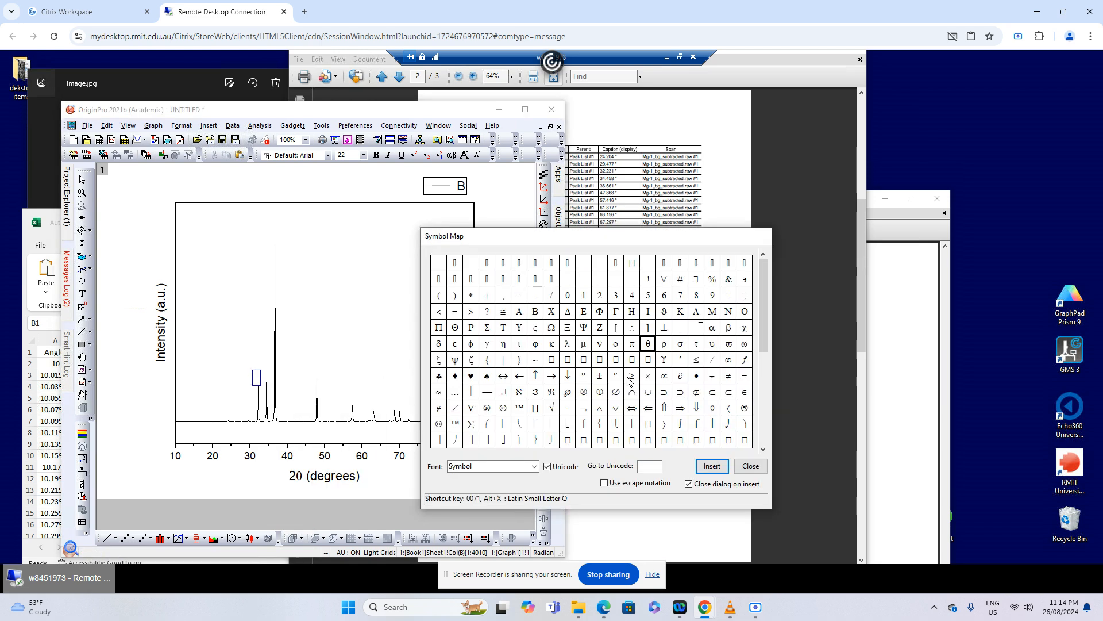
{"action": "left_click", "coordinate": [455, 376]}
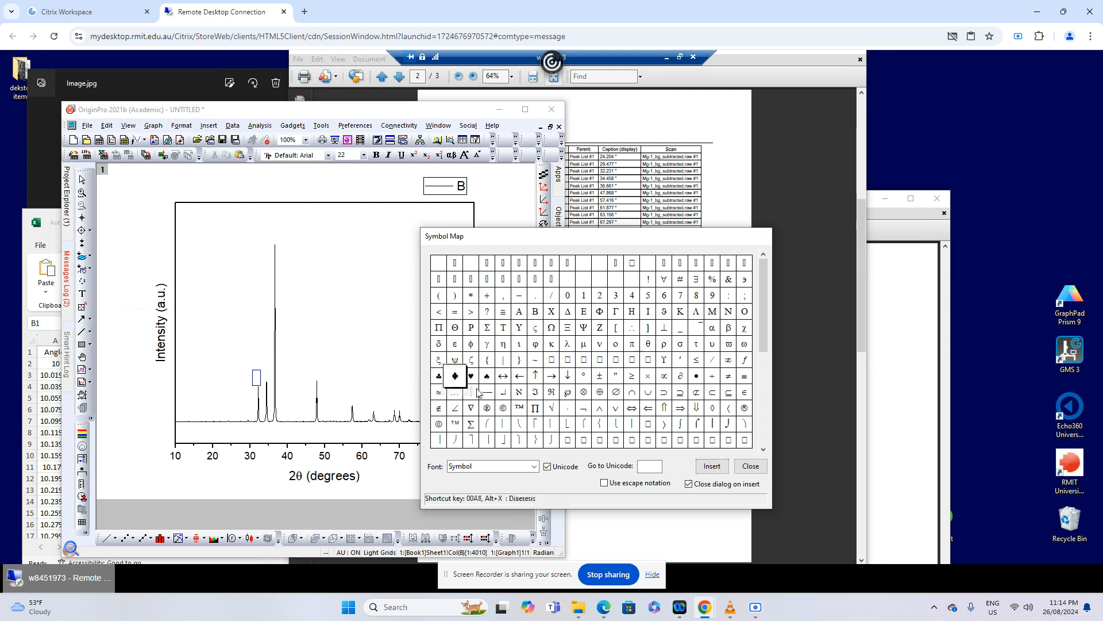
{"action": "left_click", "coordinate": [711, 466]}
{"action": "left_click", "coordinate": [313, 381]}
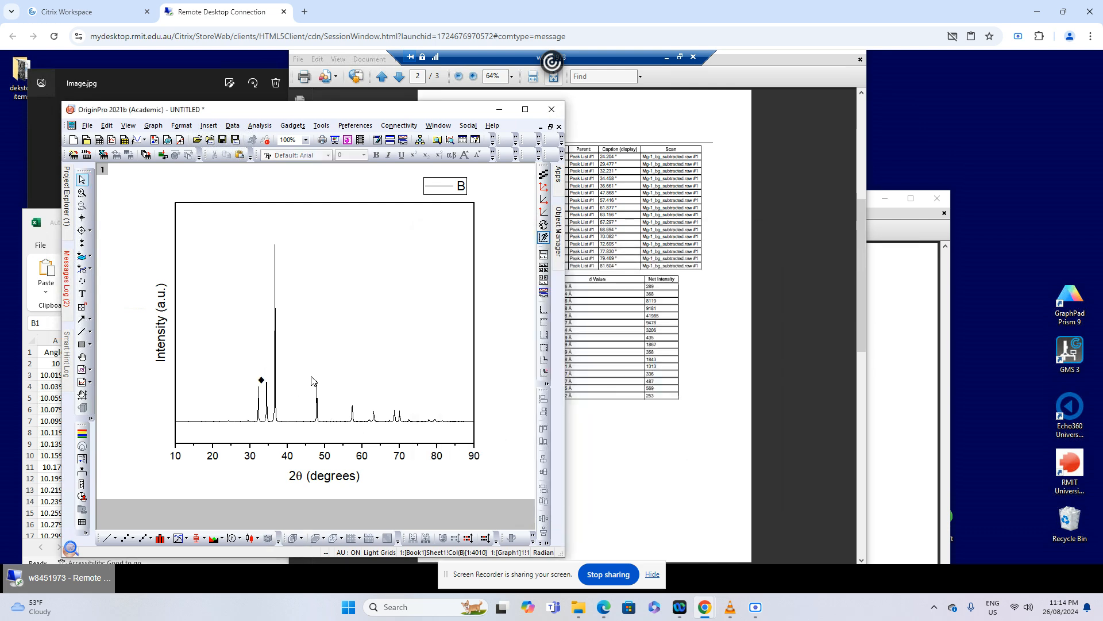
{"action": "left_click", "coordinate": [263, 380]}
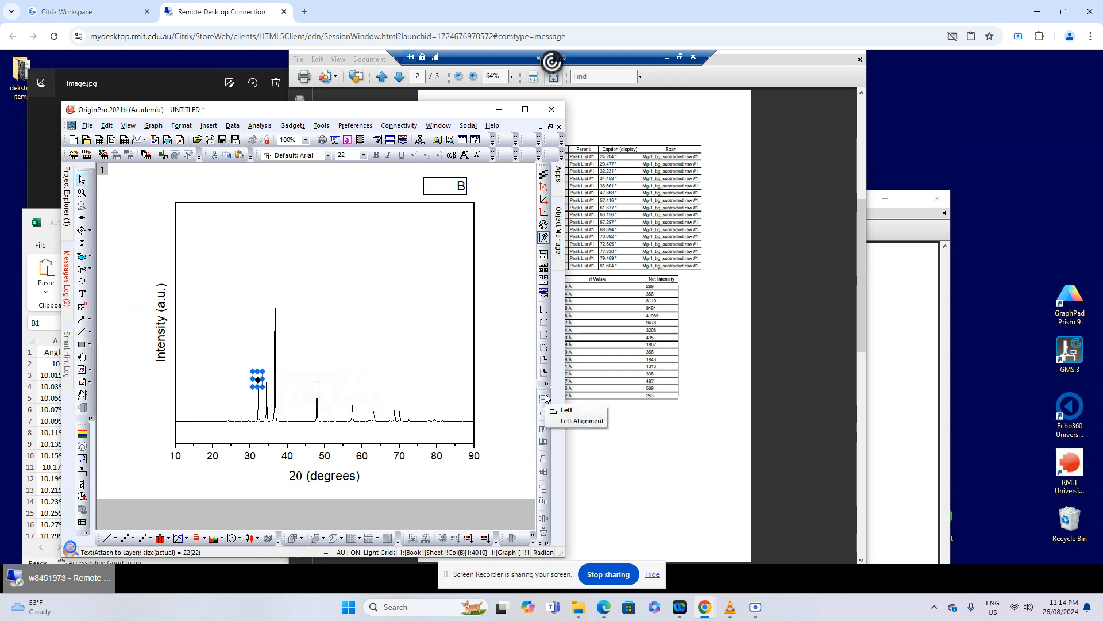
{"action": "left_click", "coordinate": [473, 377]}
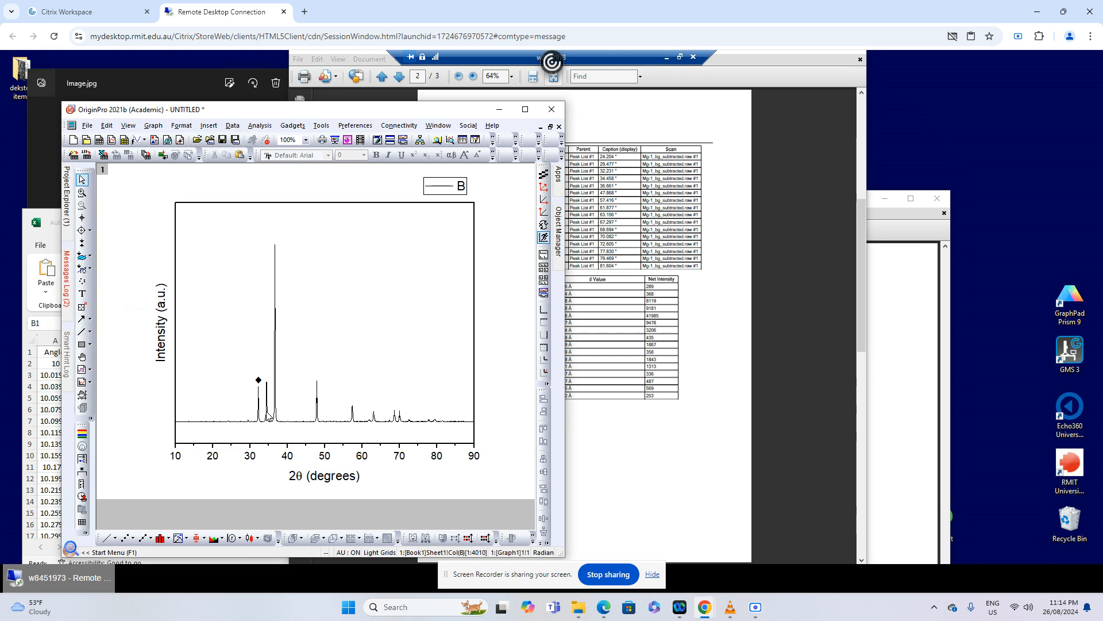
Read the second peak's angle on the graph and compare it with the All Peaks list and the Mg reference table
{"action": "mouse_move", "coordinate": [267, 394]}
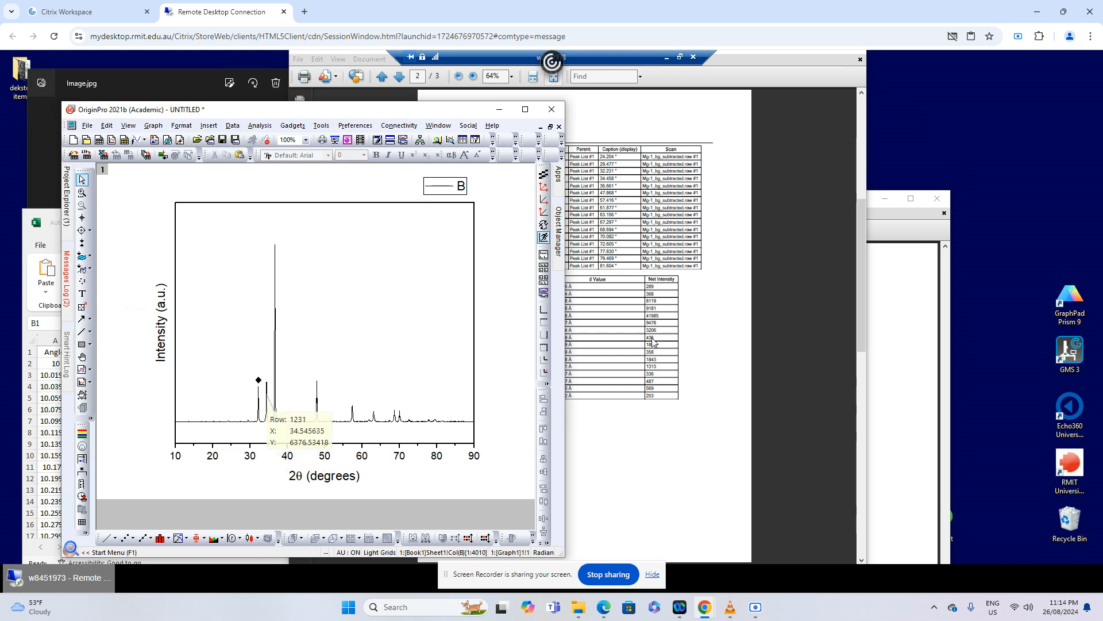
{"action": "left_click", "coordinate": [716, 315]}
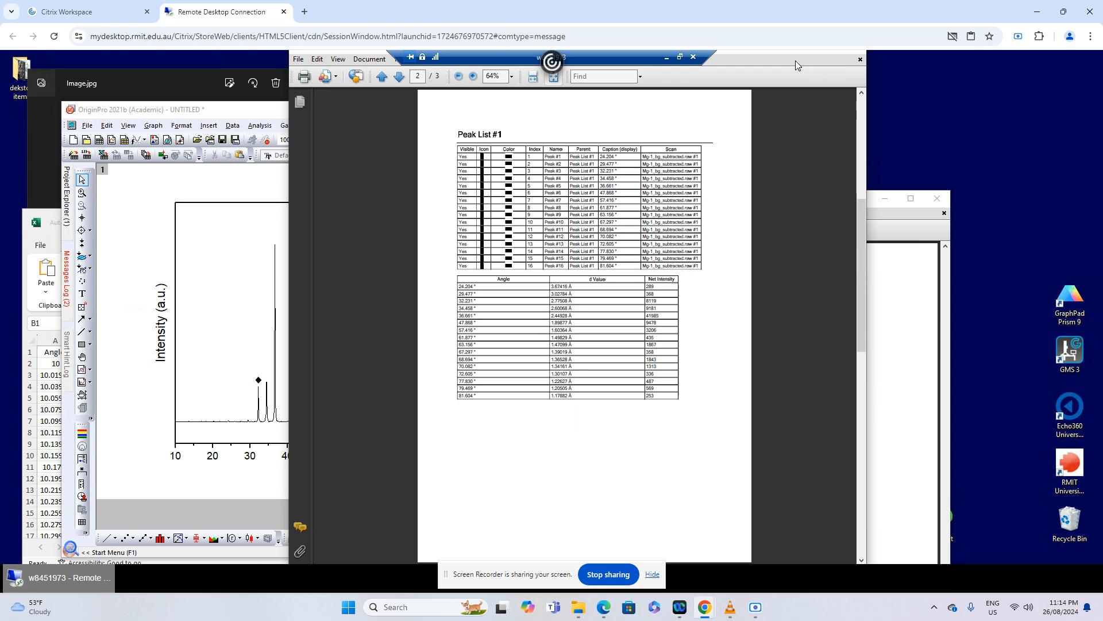
{"action": "left_click", "coordinate": [907, 306]}
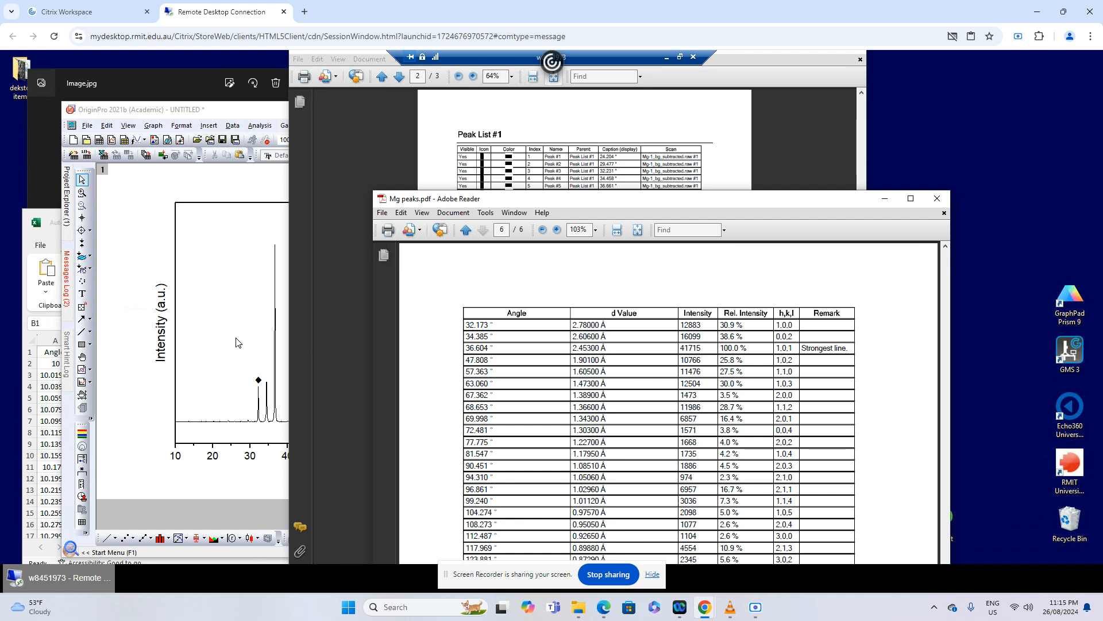
Duplicate the ♦ label in the OriginPro graph and position the copy directly above the second peak
{"action": "left_click", "coordinate": [258, 380]}
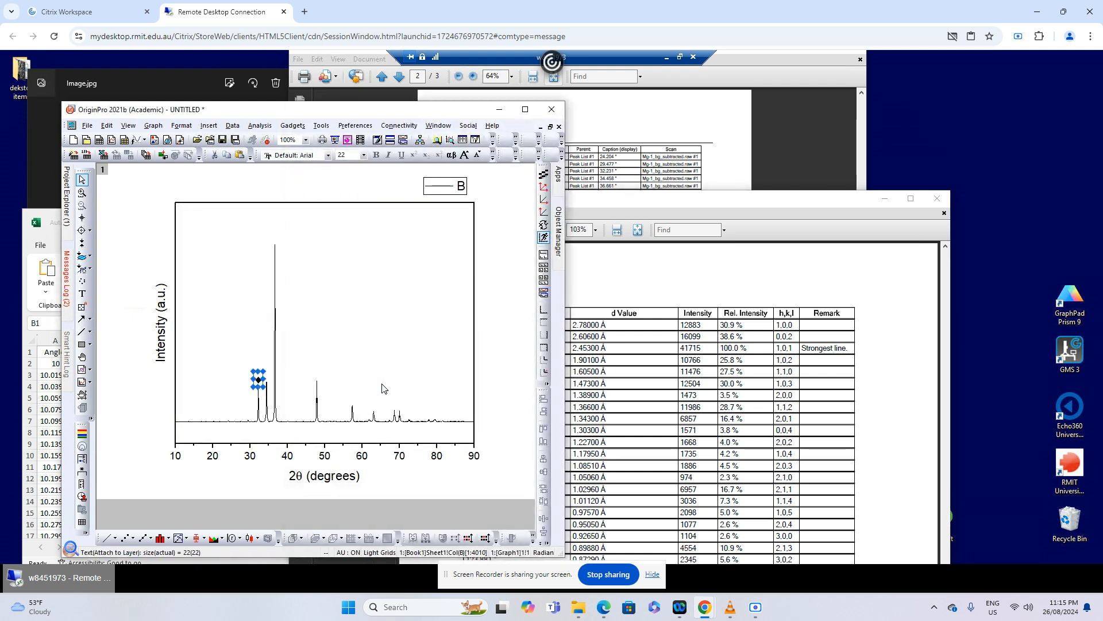
{"action": "key", "text": "ctrl+v"}
{"action": "key", "text": "Up"}
{"action": "key", "text": "Up"}
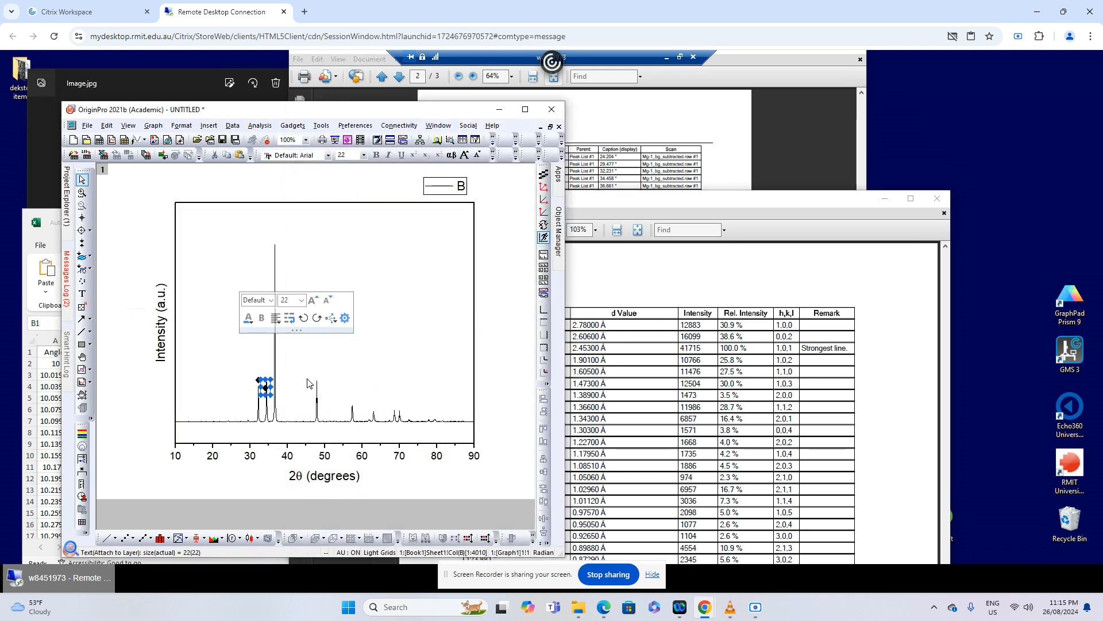
{"action": "key", "text": "Up"}
{"action": "key", "text": "Up"}
{"action": "key", "text": "Up"}
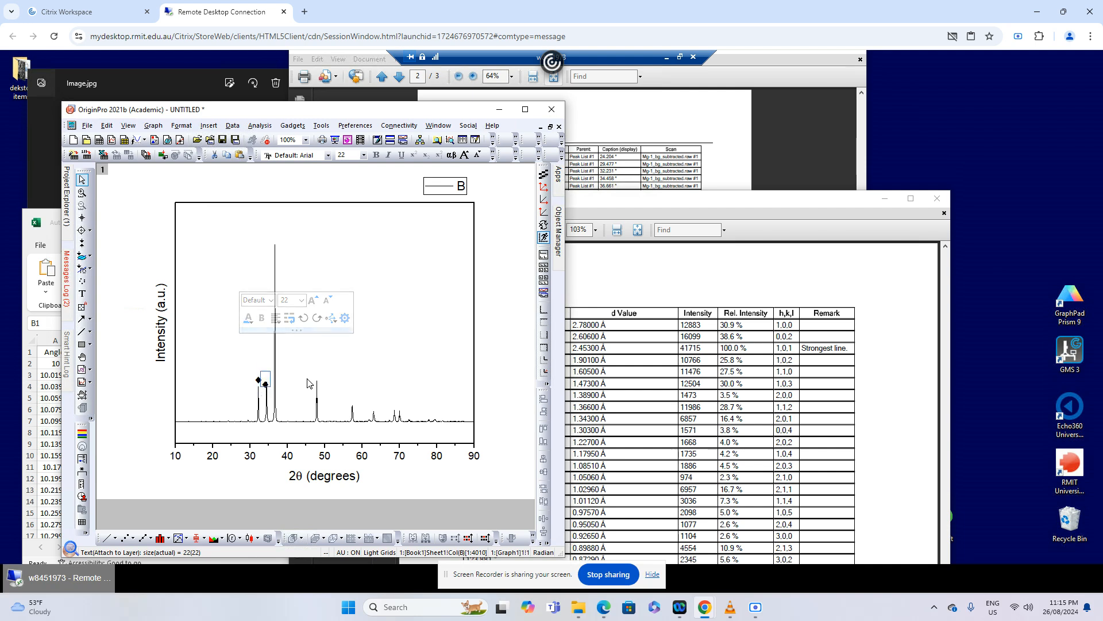
{"action": "key", "text": "Up"}
{"action": "key", "text": "Up"}
{"action": "key", "text": "Up"}
{"action": "key", "text": "Up"}
{"action": "key", "text": "Up"}
{"action": "key", "text": "Up"}
{"action": "key", "text": "Up"}
{"action": "key", "text": "Up"}
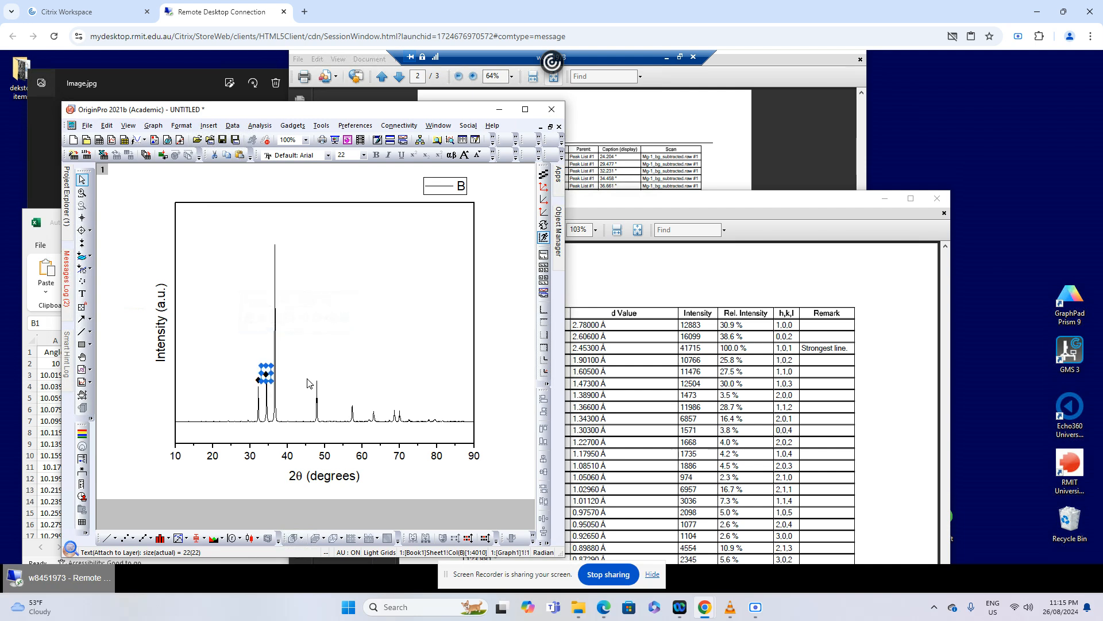
{"action": "key", "text": "Down"}
{"action": "key", "text": "Right"}
Look up the third peak's angle in the All Peaks list and the Mg reference table
{"action": "left_click", "coordinate": [724, 274]}
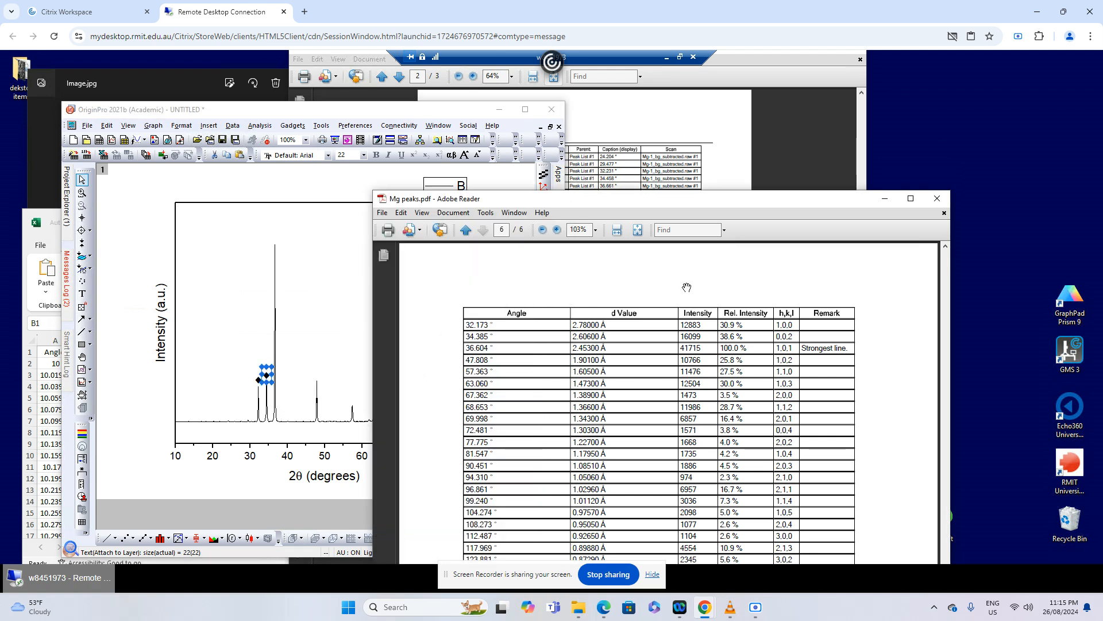
{"action": "left_click", "coordinate": [727, 123]}
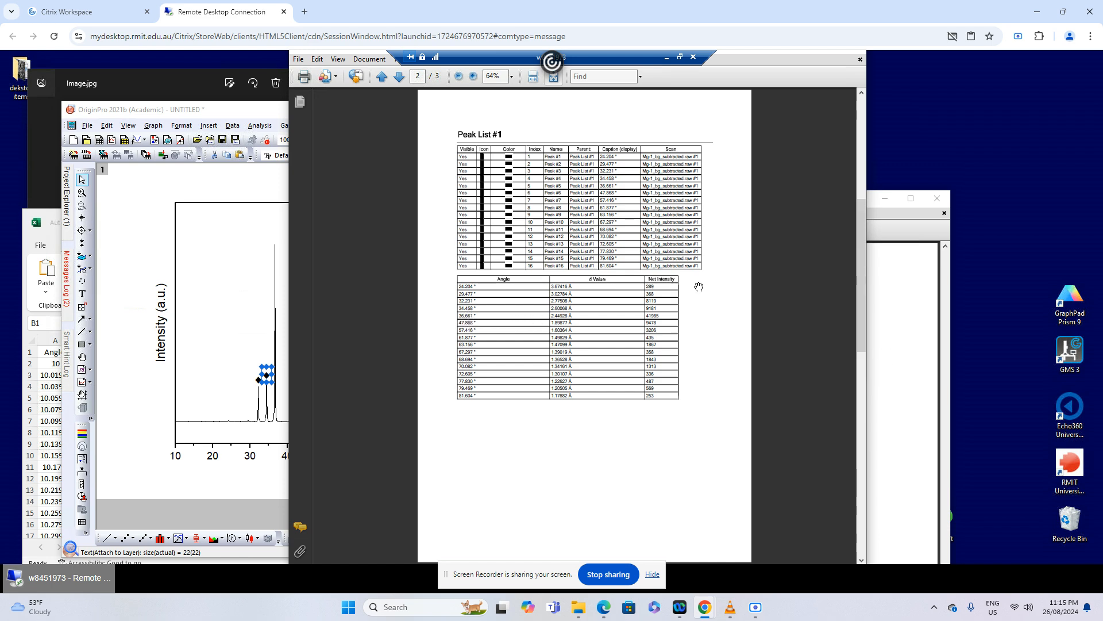
{"action": "left_click", "coordinate": [878, 360]}
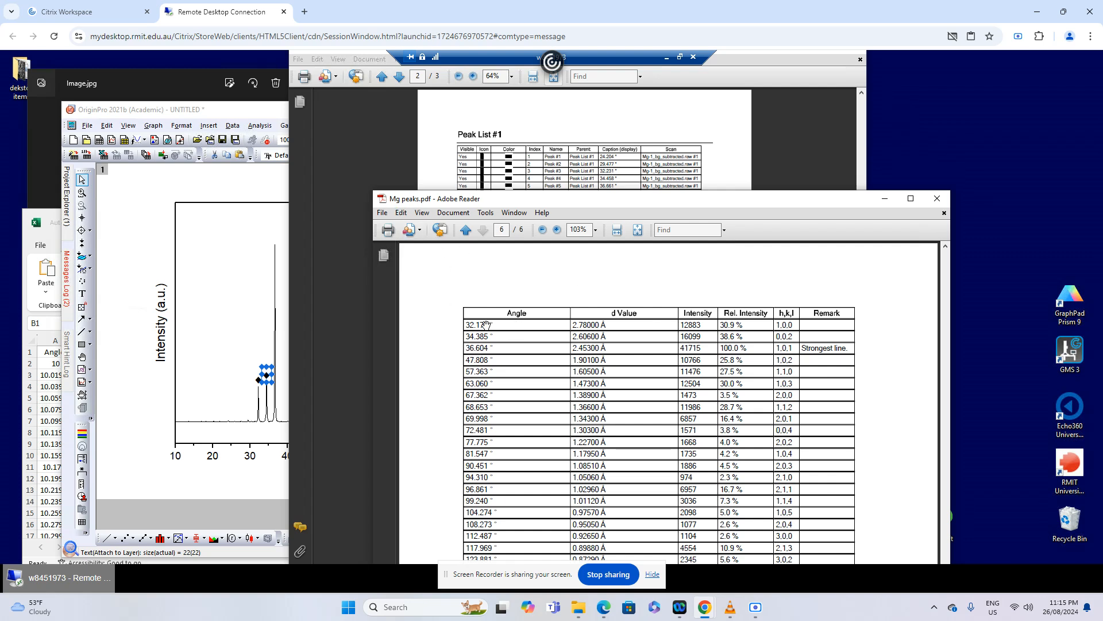
Copy the second peak's ♦ label in the OriginPro graph and position the duplicate directly above the tallest peak
{"action": "left_click", "coordinate": [269, 389]}
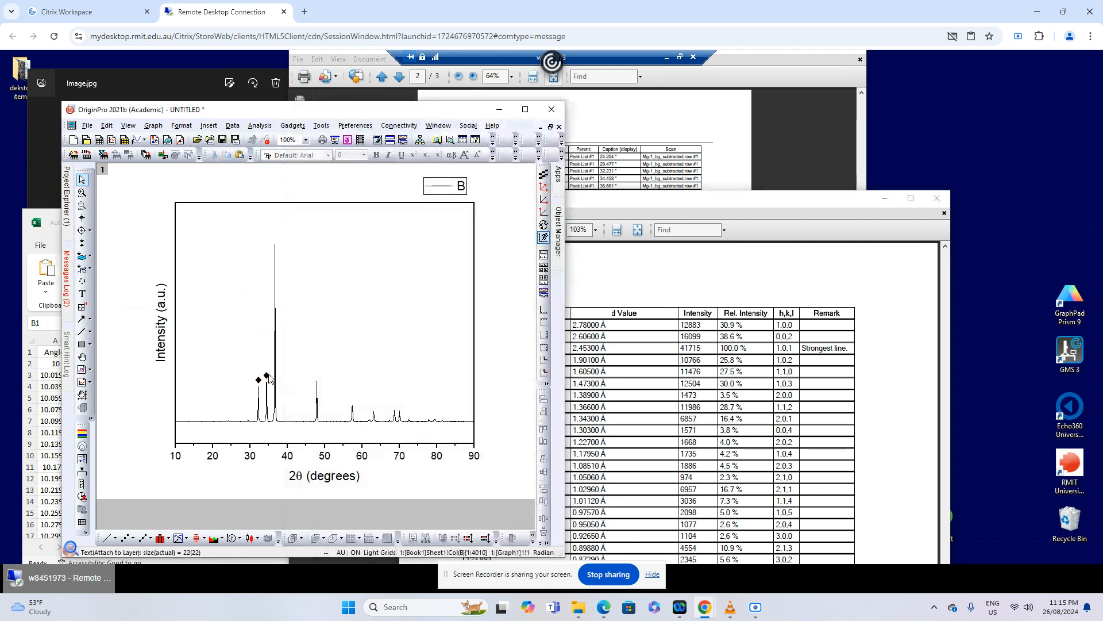
{"action": "left_click", "coordinate": [268, 376]}
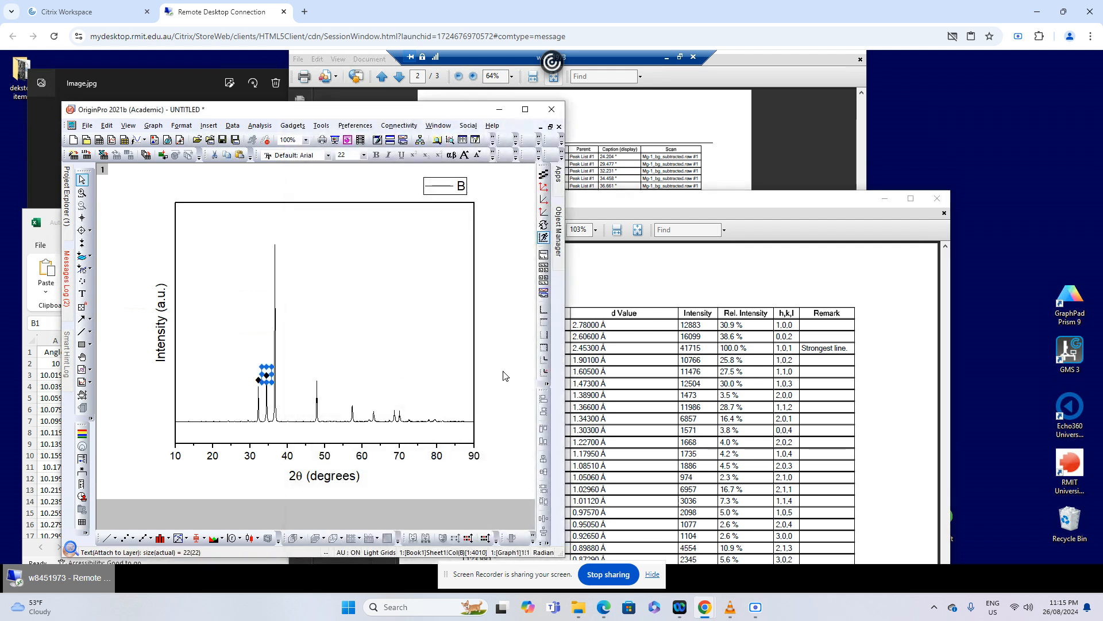
{"action": "key", "text": "ctrl+c"}
{"action": "key", "text": "ctrl+v"}
{"action": "key", "text": "Up"}
{"action": "key", "text": "Up"}
{"action": "key", "text": "Up"}
{"action": "key", "text": "Up"}
{"action": "key", "text": "Up"}
{"action": "key", "text": "Up"}
{"action": "key", "text": "Up"}
{"action": "key", "text": "Up"}
{"action": "key", "text": "Up"}
{"action": "key", "text": "Up"}
{"action": "key", "text": "Up"}
{"action": "key", "text": "Up"}
{"action": "key", "text": "Up"}
{"action": "key", "text": "Up"}
{"action": "key", "text": "Up"}
{"action": "key", "text": "Up"}
{"action": "key", "text": "Up"}
{"action": "key", "text": "Up"}
{"action": "key", "text": "Up"}
{"action": "key", "text": "Up"}
{"action": "key", "text": "Down"}
{"action": "key", "text": "Down"}
{"action": "key", "text": "Down"}
{"action": "key", "text": "Down"}
{"action": "key", "text": "Down"}
{"action": "key", "text": "Down"}
{"action": "key", "text": "Down"}
{"action": "key", "text": "Down"}
{"action": "key", "text": "Down"}
{"action": "key", "text": "Right"}
{"action": "key", "text": "Down"}
{"action": "left_click", "coordinate": [408, 382]}
Read the angle of the peak near 48° on the graph and compare it with the All Peaks list and Mg reference table
{"action": "mouse_move", "coordinate": [317, 392]}
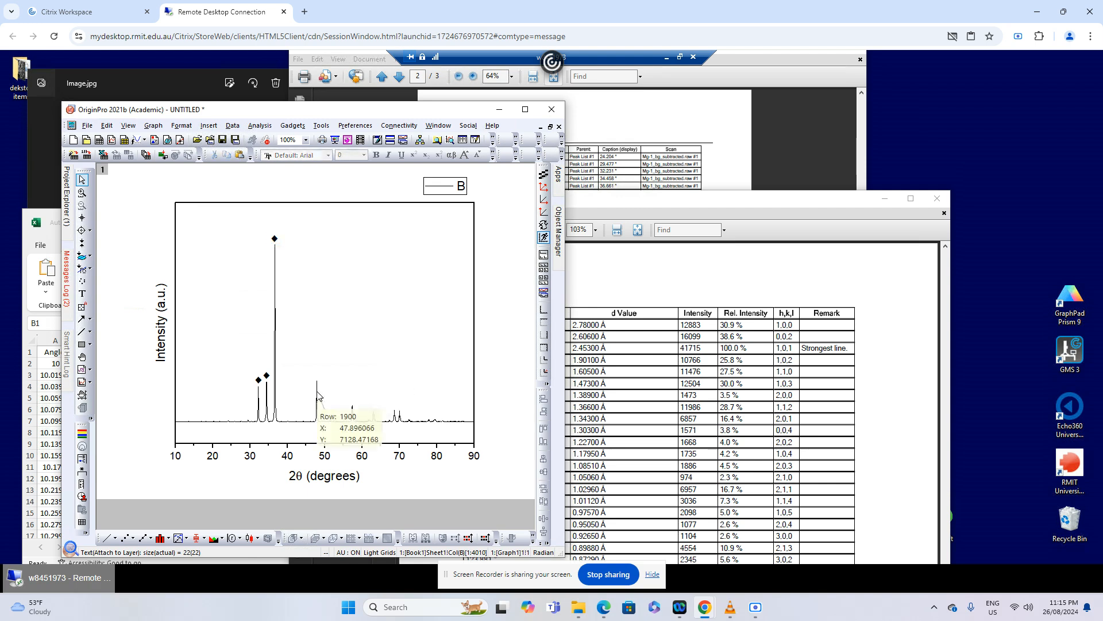
{"action": "left_click", "coordinate": [727, 290]}
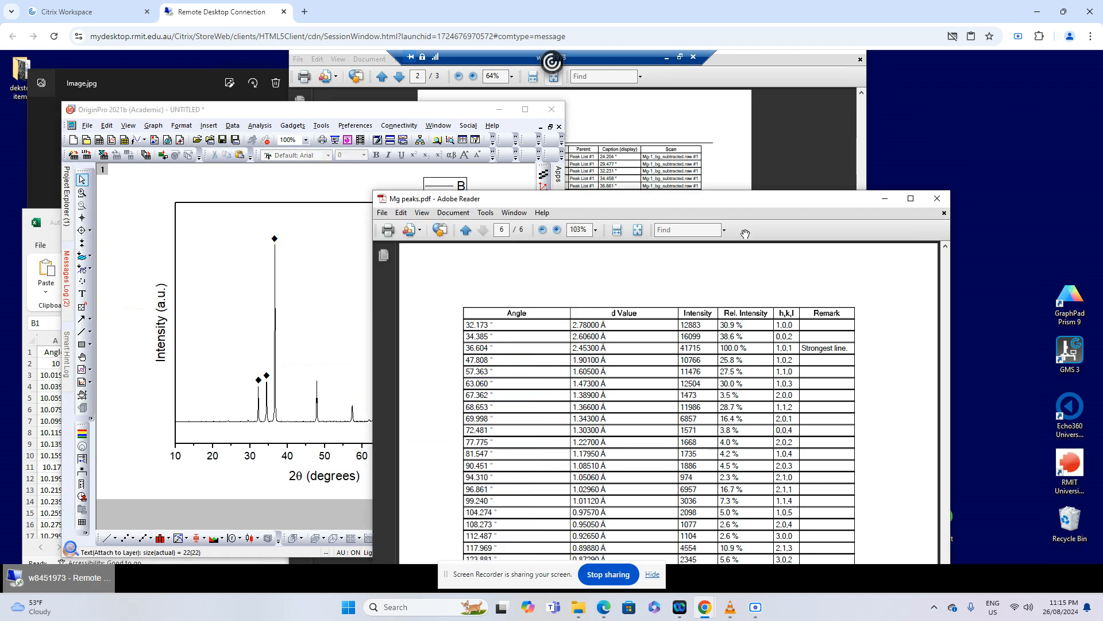
{"action": "left_click", "coordinate": [715, 143]}
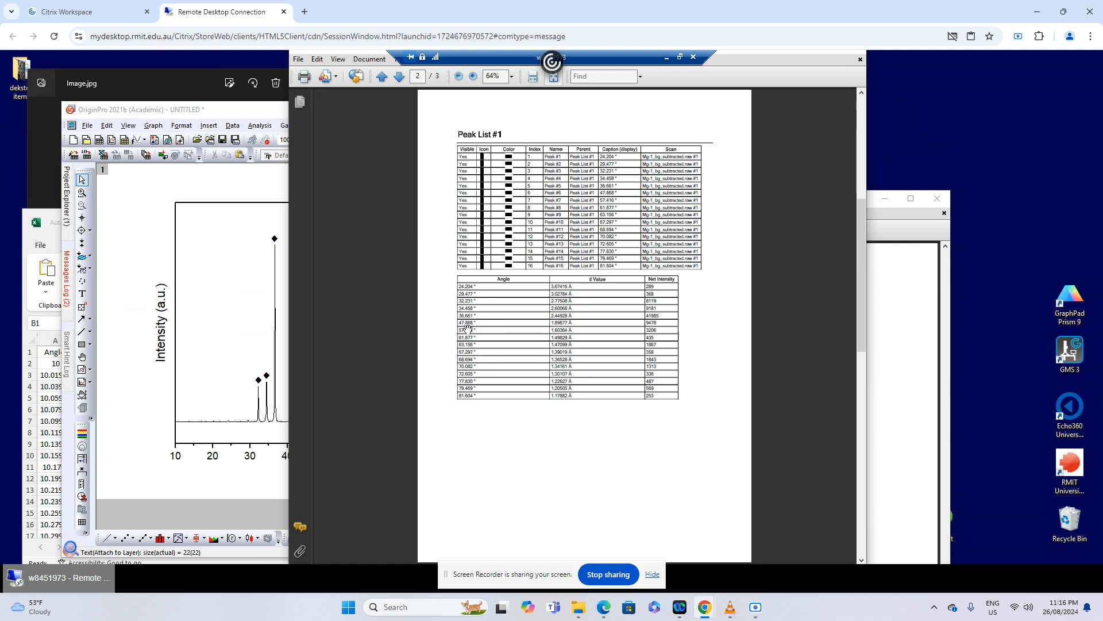
{"action": "left_click", "coordinate": [224, 342]}
{"action": "left_click", "coordinate": [723, 350]}
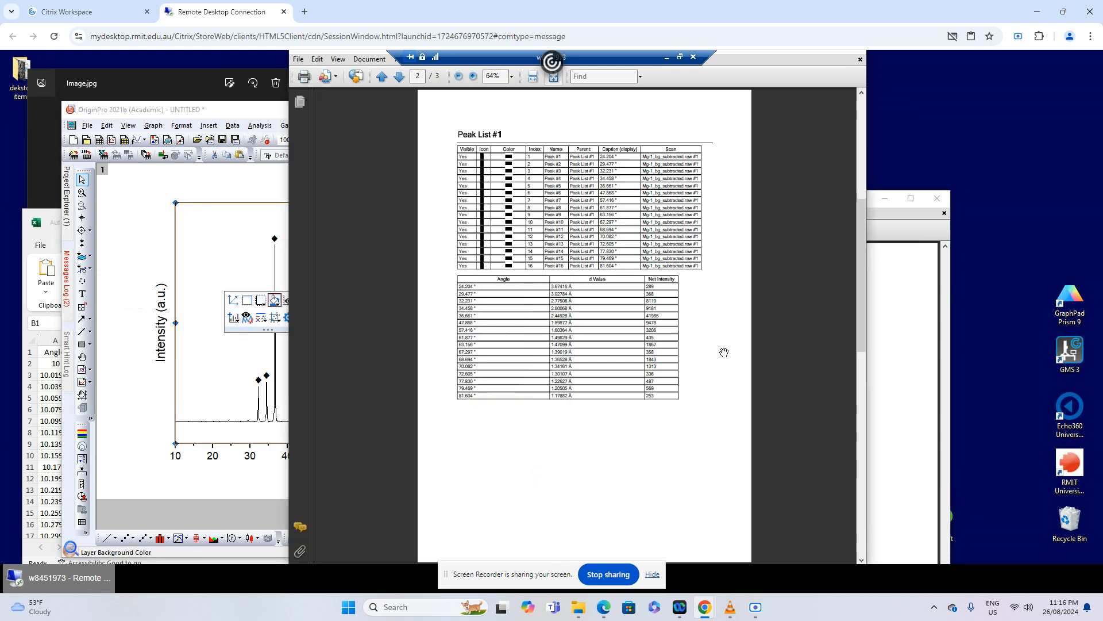
{"action": "left_click", "coordinate": [893, 307]}
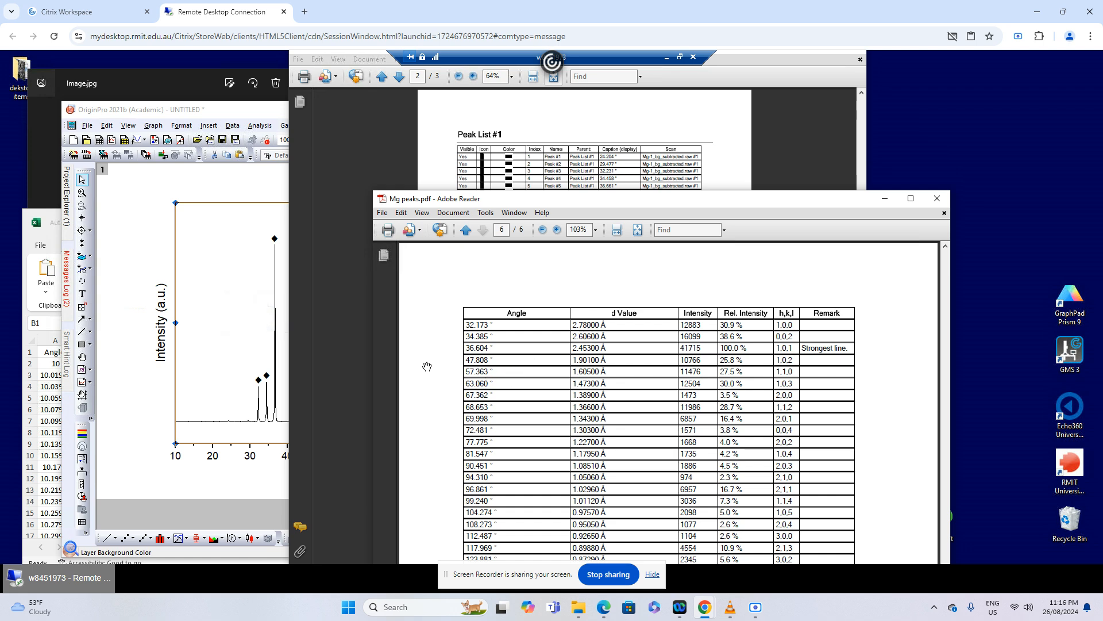
Duplicate the tallest peak's ♦ label in the OriginPro graph and centre the copy directly above the peak near 48°
{"action": "left_click", "coordinate": [263, 276]}
{"action": "left_click", "coordinate": [275, 238]}
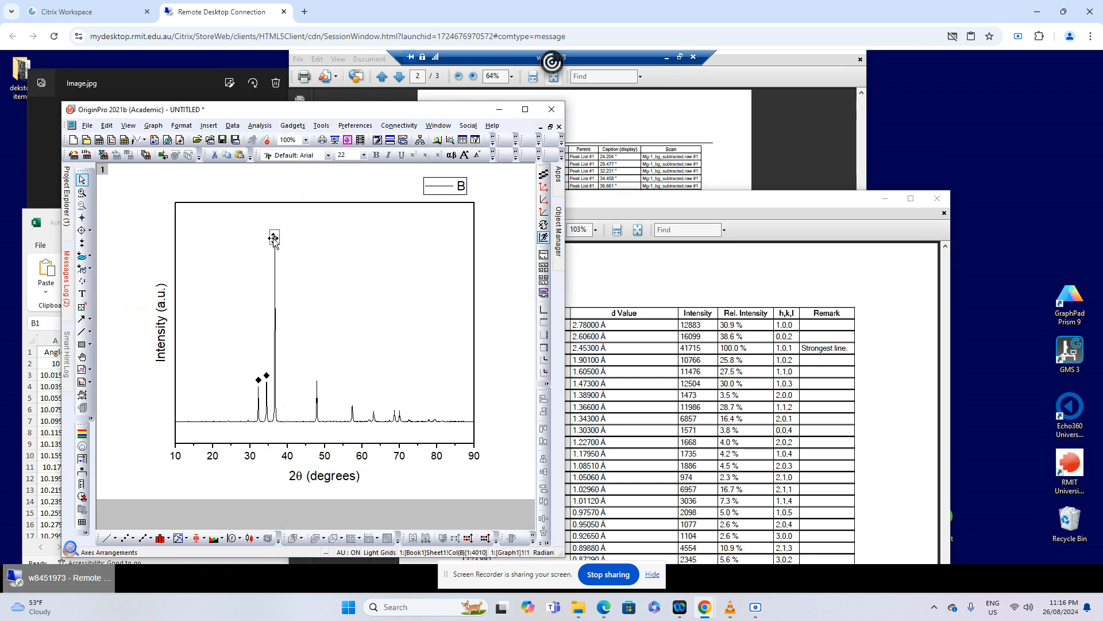
{"action": "left_click", "coordinate": [355, 257]}
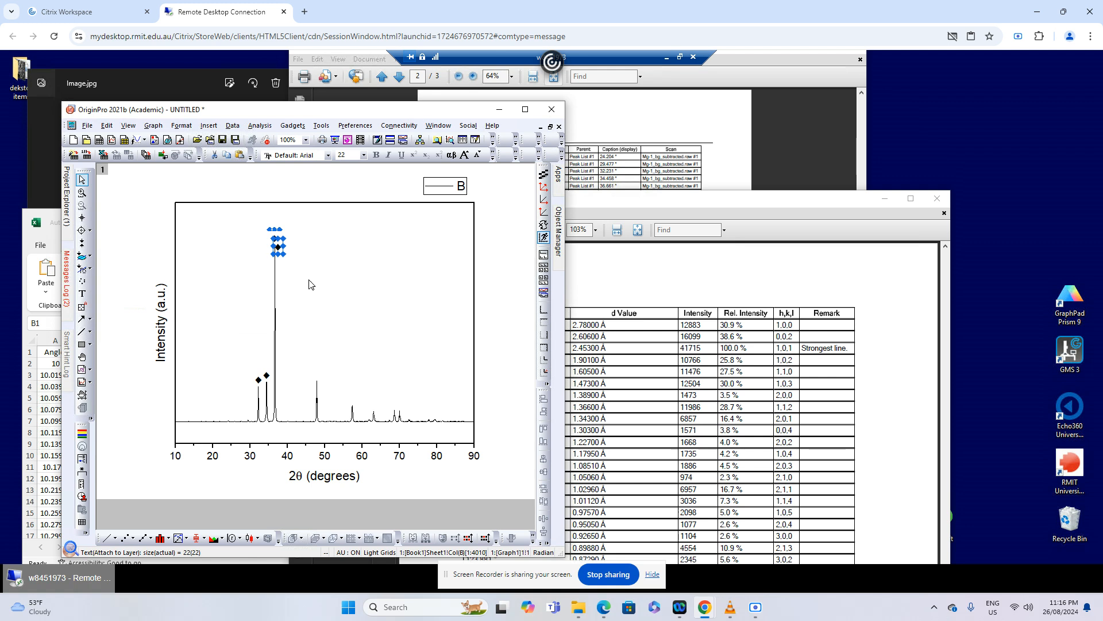
{"action": "mouse_move", "coordinate": [279, 249]}
{"action": "left_click_drag", "start_coordinate": [278, 247], "coordinate": [319, 369]}
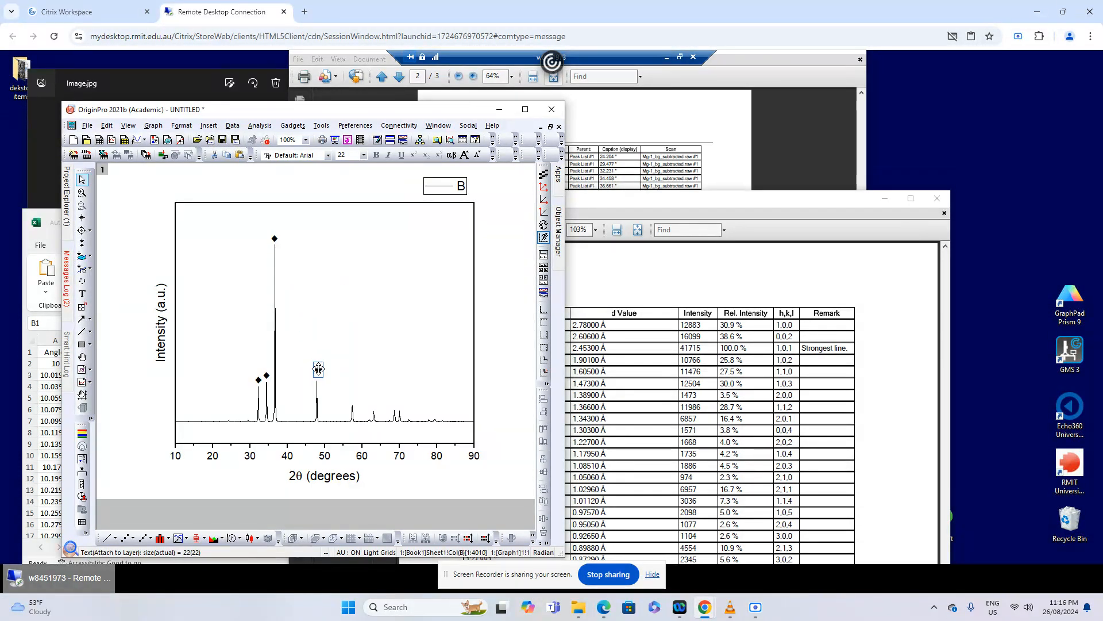
{"action": "key", "text": "Left"}
{"action": "key", "text": "Left"}
{"action": "key", "text": "Left"}
{"action": "key", "text": "Left"}
Paste three more ♦ labels and place them above the peaks near 57°, 63° and 69°
{"action": "key", "text": "ctrl+v"}
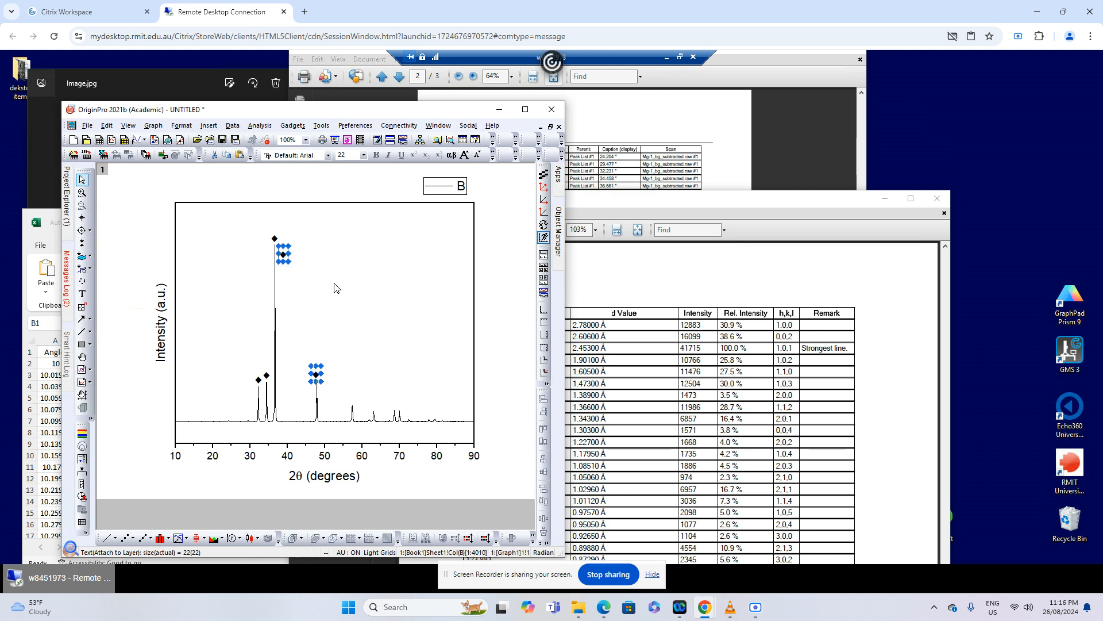
{"action": "left_click_drag", "start_coordinate": [284, 256], "coordinate": [351, 398]}
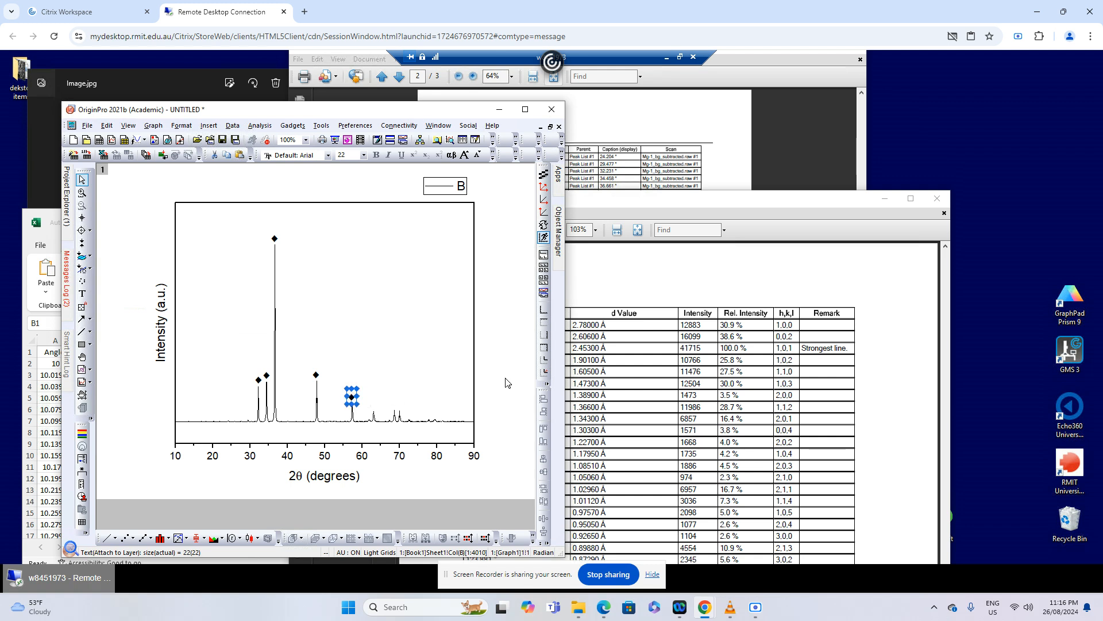
{"action": "key", "text": "ctrl+v"}
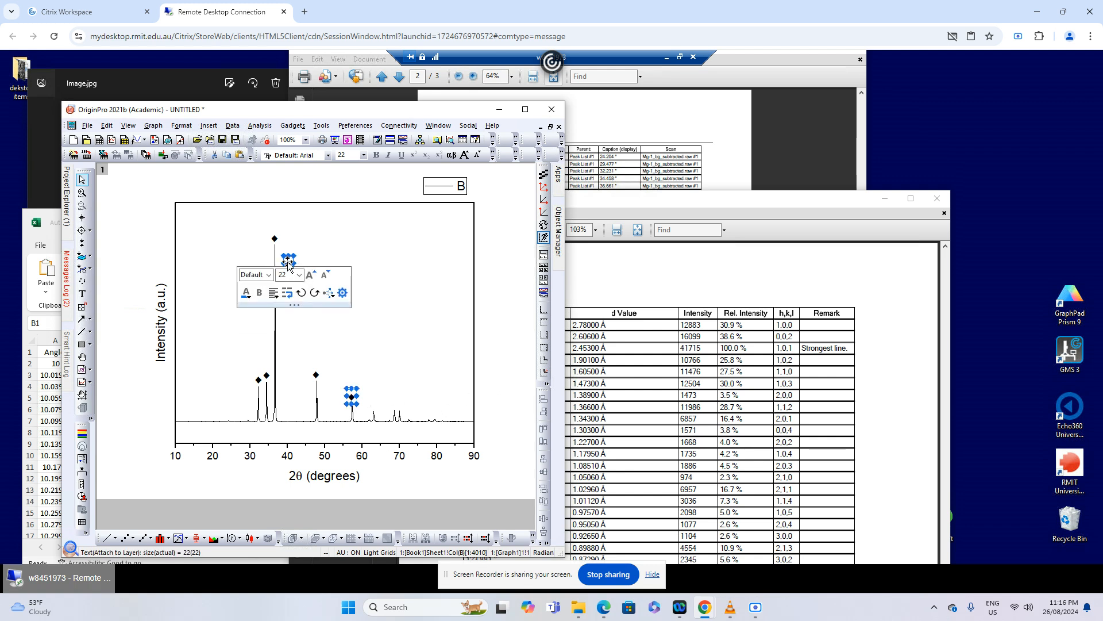
{"action": "left_click_drag", "start_coordinate": [288, 265], "coordinate": [374, 404]}
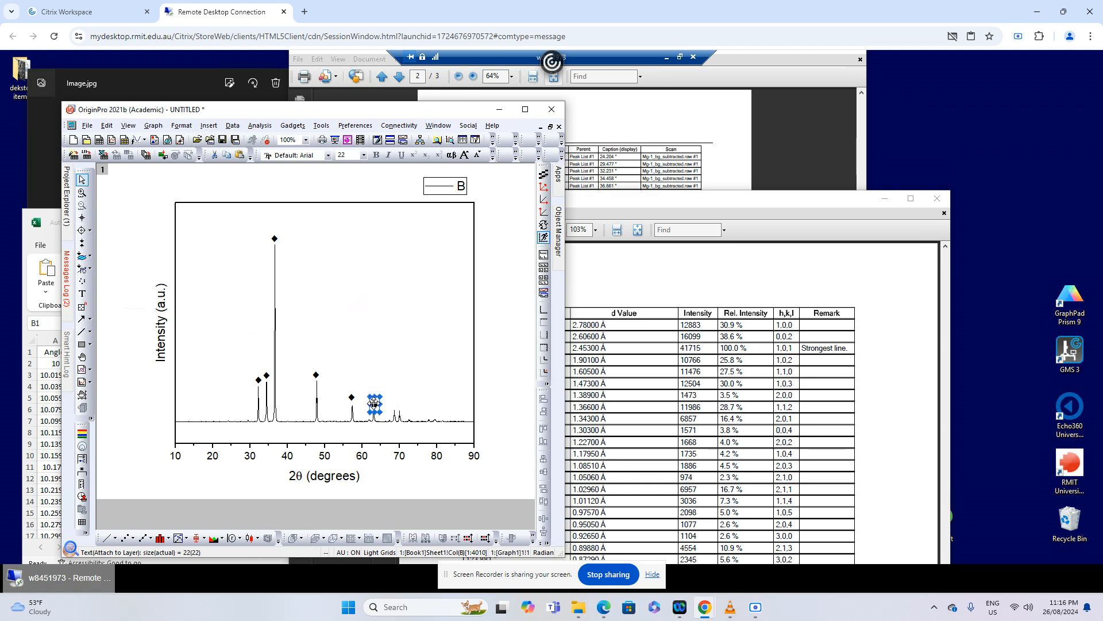
{"action": "key", "text": "ctrl+v"}
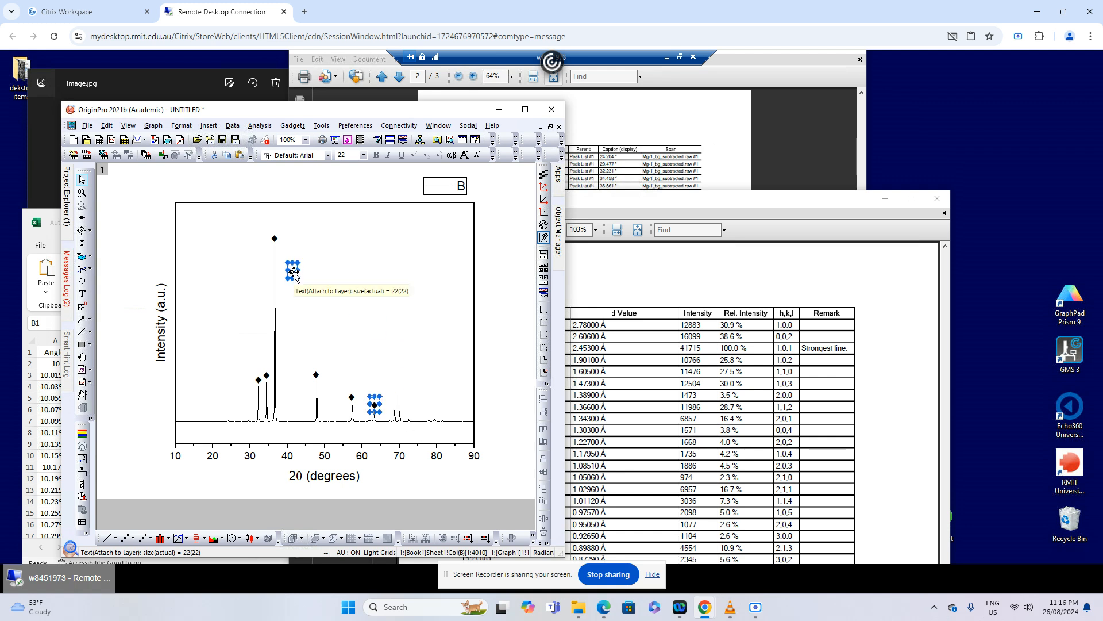
{"action": "left_click_drag", "start_coordinate": [294, 273], "coordinate": [394, 402]}
Compare the higher-angle peaks in the All Peaks list with the Mg reference table
{"action": "left_click", "coordinate": [740, 150]}
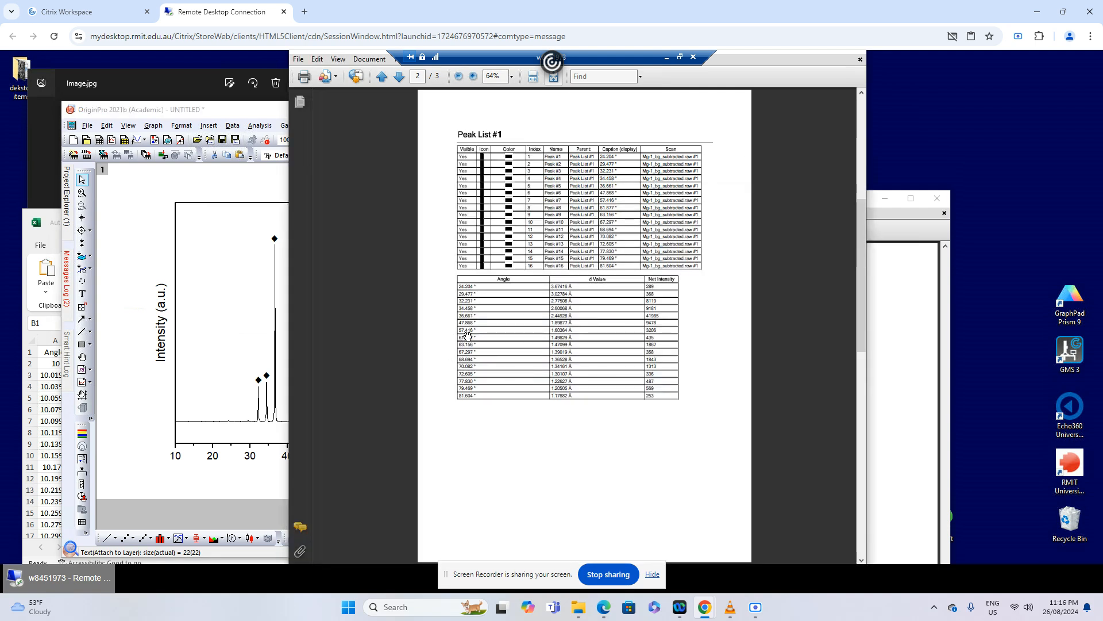
{"action": "left_click", "coordinate": [886, 321]}
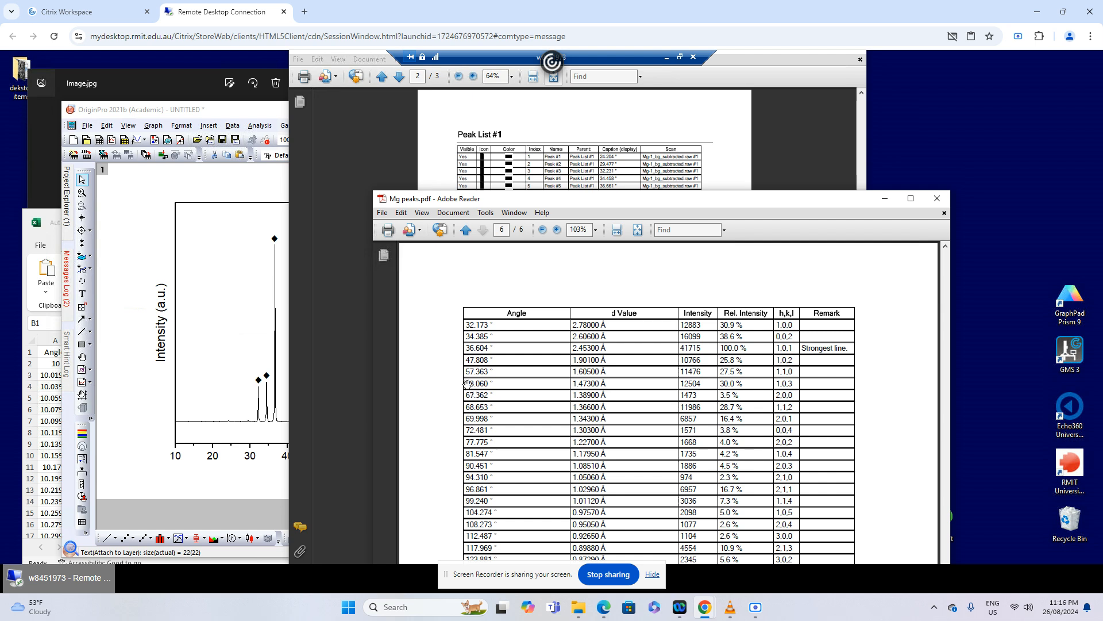
{"action": "left_click", "coordinate": [738, 178]}
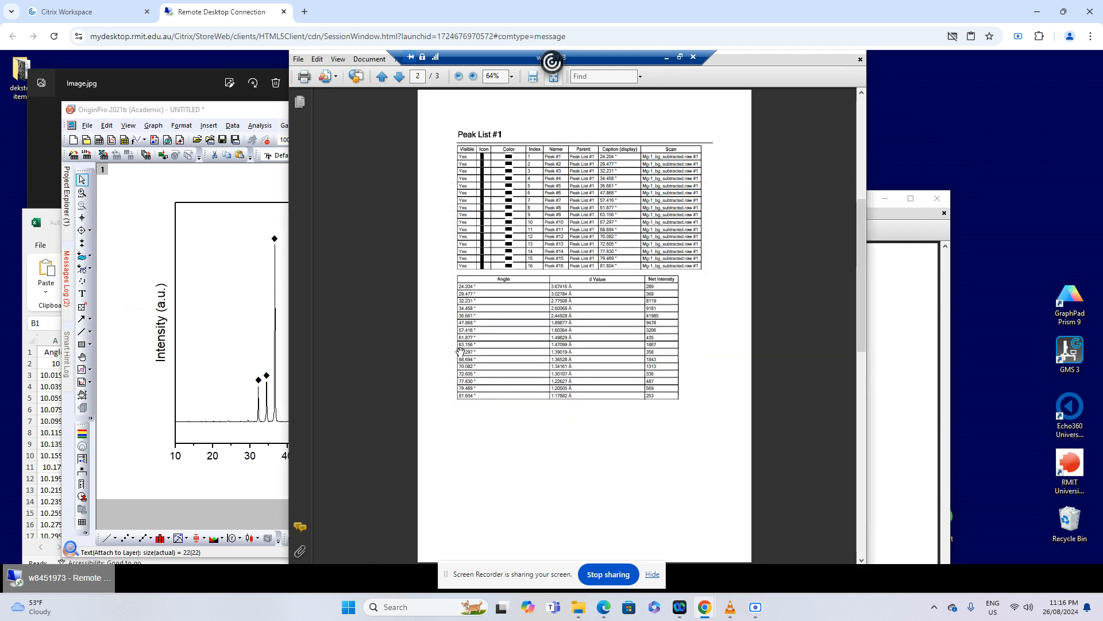
Duplicate the ♦ label of the peak near 69° in the OriginPro graph and position the copy above the peak near 70°
{"action": "left_click", "coordinate": [184, 306]}
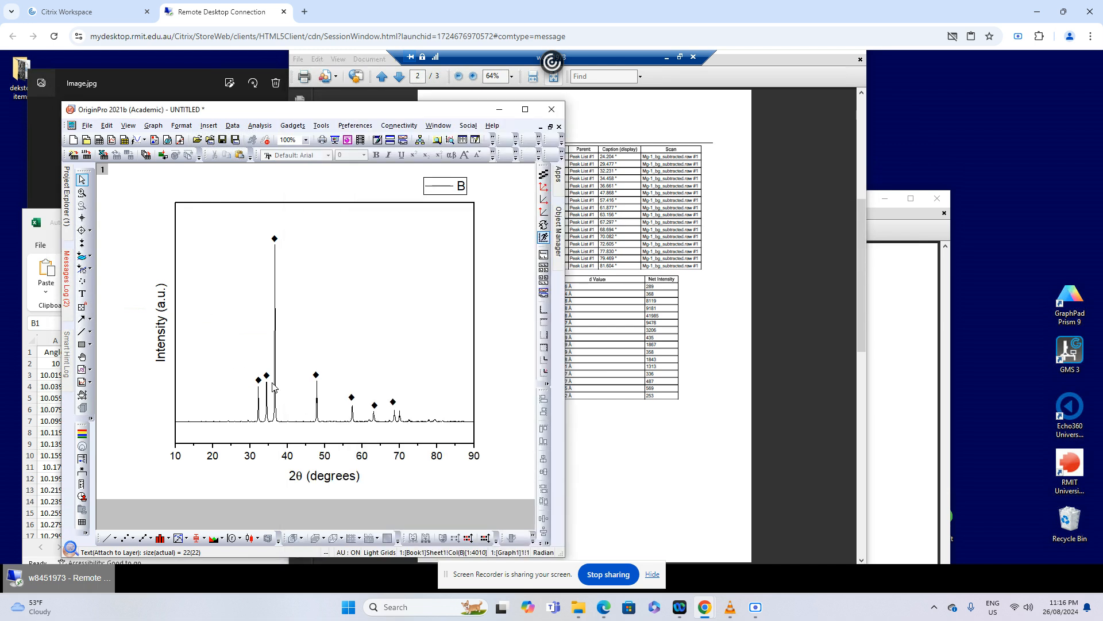
{"action": "left_click", "coordinate": [394, 404]}
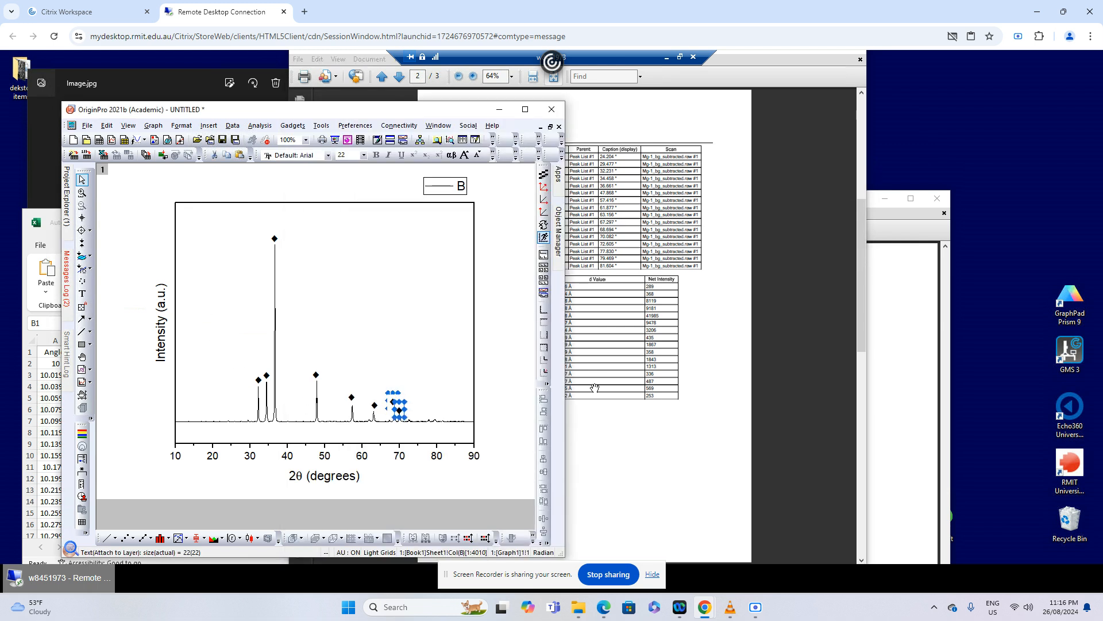
{"action": "key", "text": "Up"}
{"action": "key", "text": "Up"}
{"action": "key", "text": "Up"}
{"action": "key", "text": "Up"}
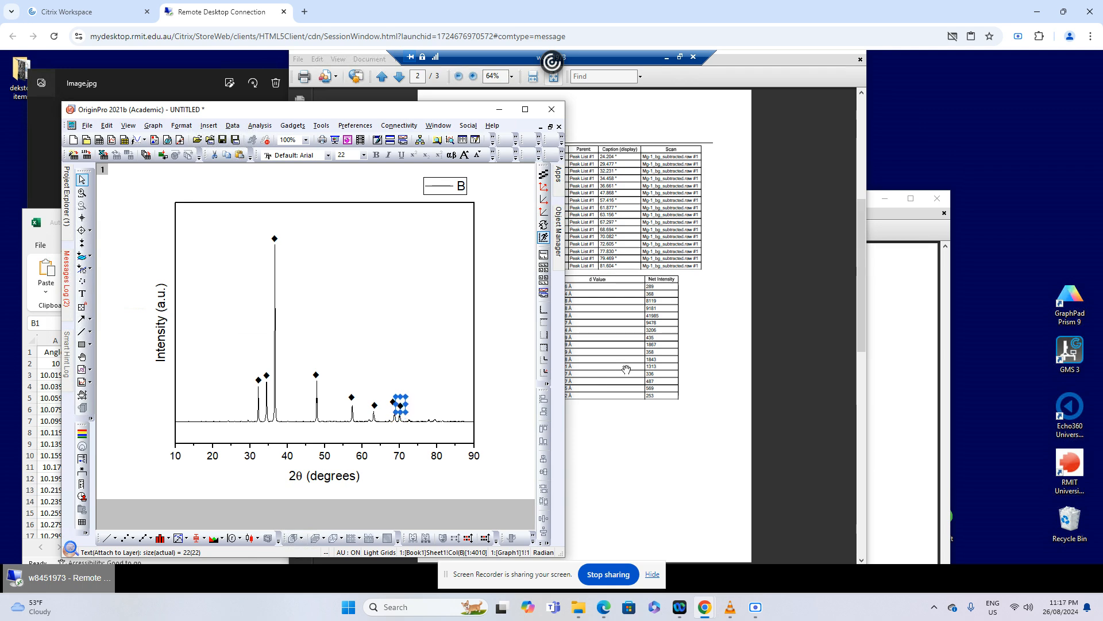
{"action": "left_click", "coordinate": [640, 437]}
{"action": "left_click", "coordinate": [200, 391]}
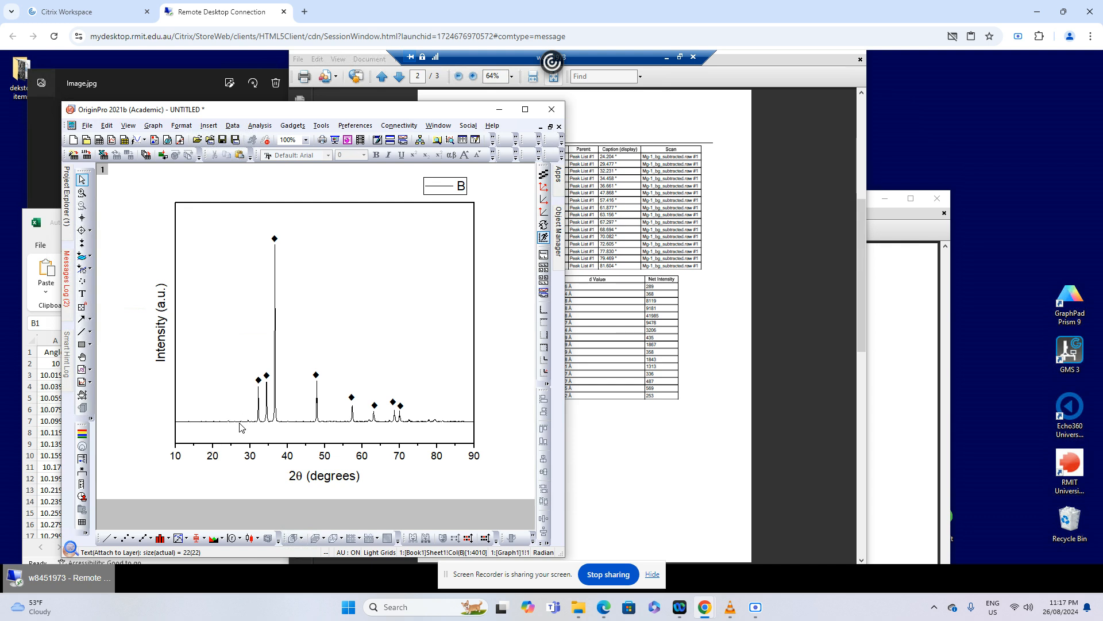
Read the angle of the small peak near 24° on the graph and look it up in the All Peaks list and Mg reference table
{"action": "mouse_move", "coordinate": [226, 426]}
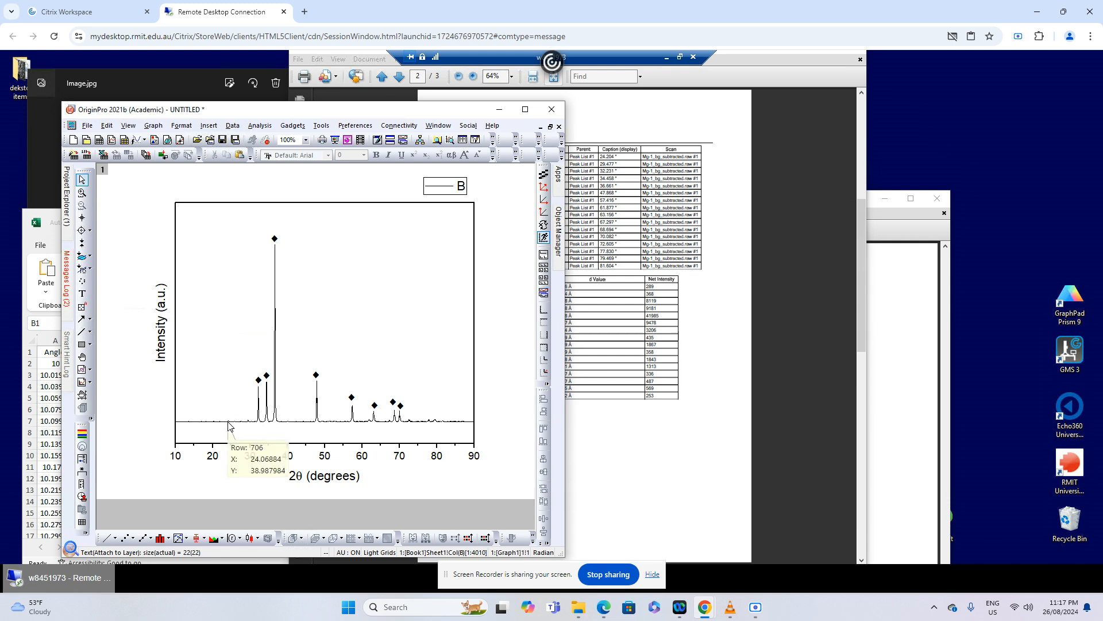
{"action": "left_click", "coordinate": [720, 273]}
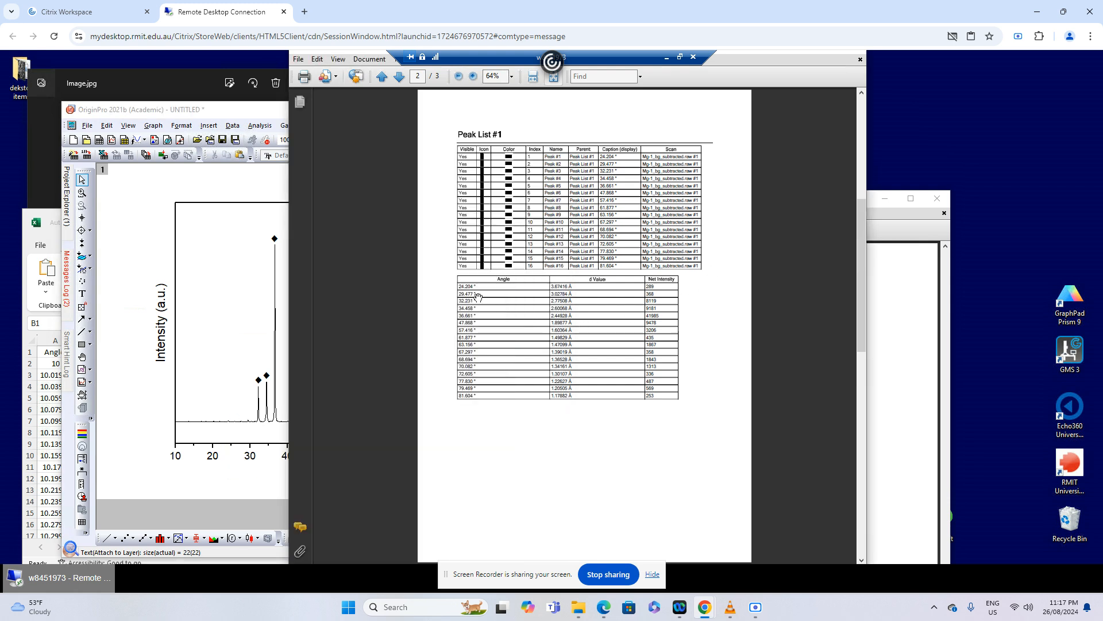
{"action": "left_click", "coordinate": [890, 323]}
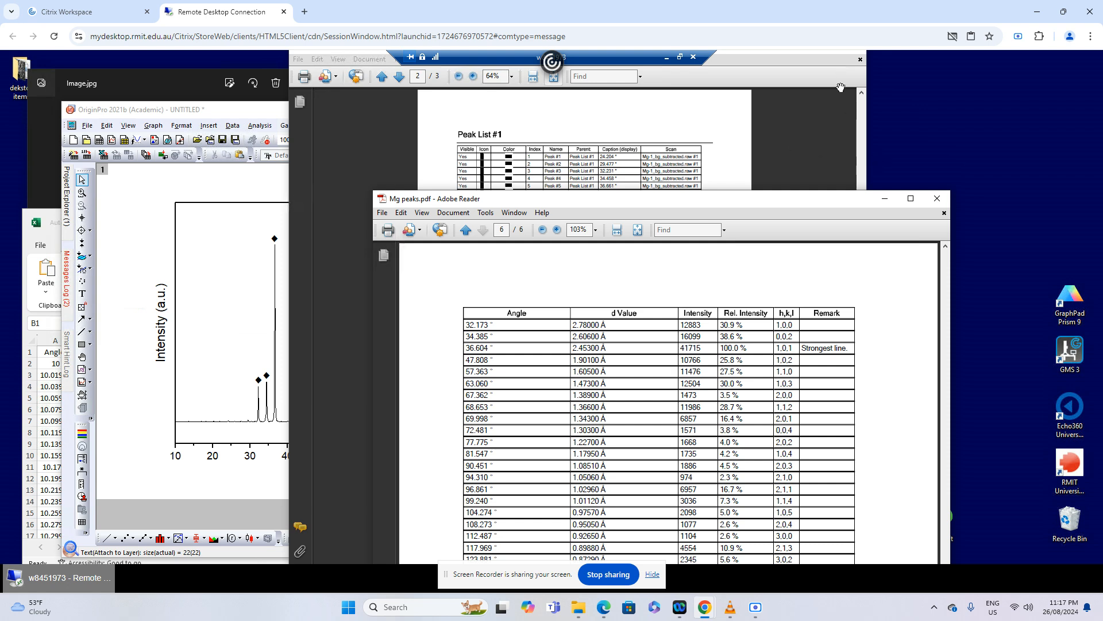
{"action": "left_click", "coordinate": [819, 74]}
{"action": "left_click", "coordinate": [893, 274]}
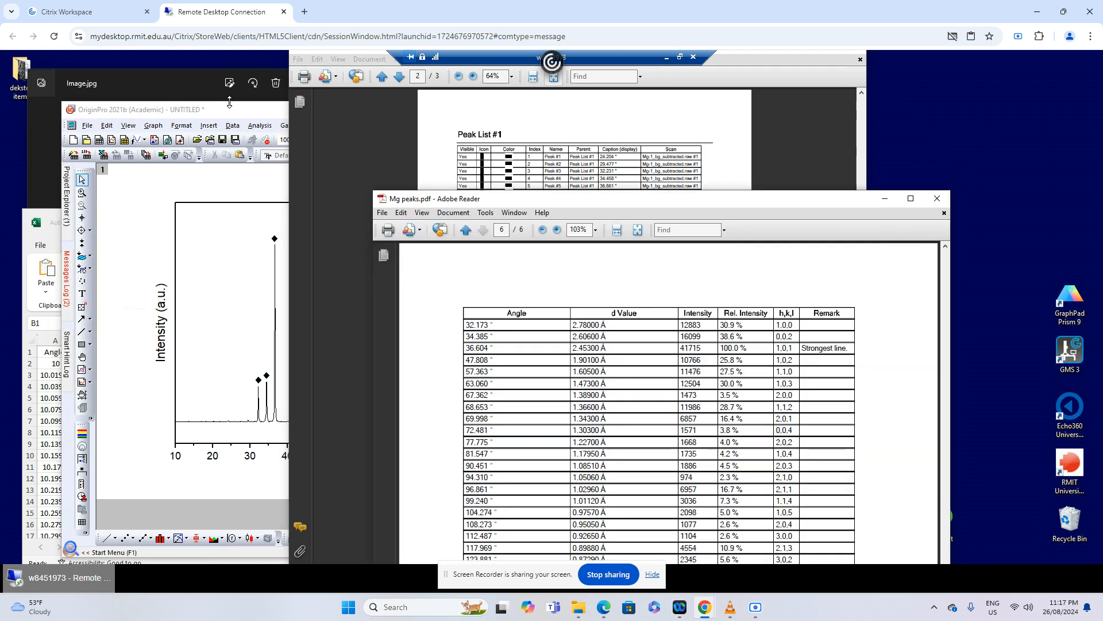
Open the Mg17Sr2 Peaks PDF from the XRD Analysis Example folder and show its page 6 angle table at 103% zoom
{"action": "left_click_drag", "start_coordinate": [246, 113], "coordinate": [238, 237]}
{"action": "left_click", "coordinate": [257, 131]}
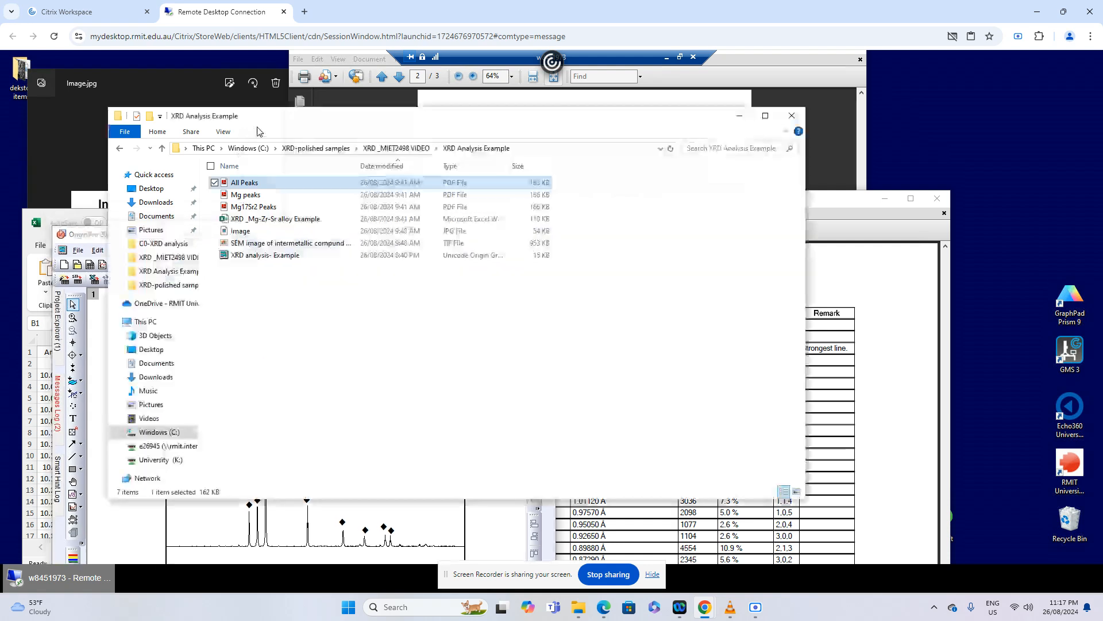
{"action": "left_click", "coordinate": [255, 208]}
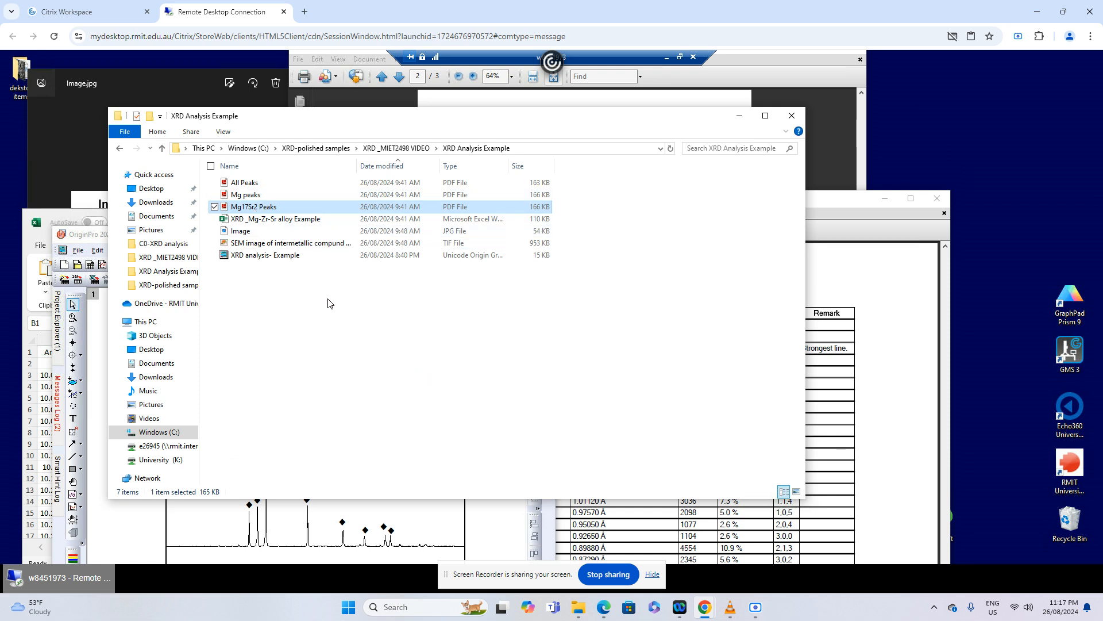
{"action": "key", "text": "Return"}
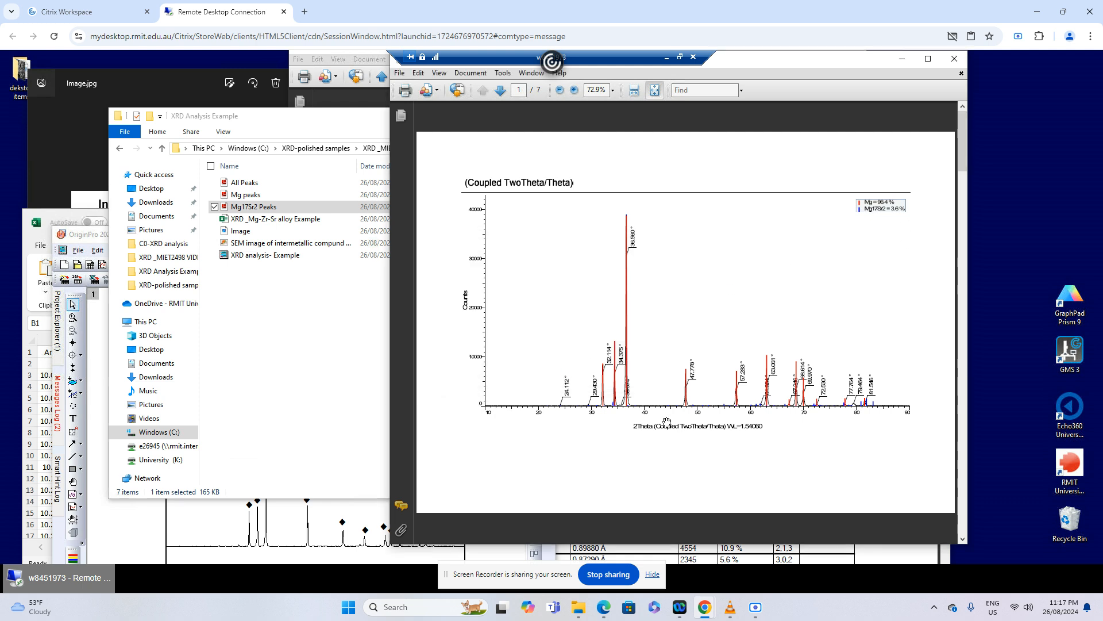
{"action": "scroll", "coordinate": [667, 422], "scroll_direction": "down", "scroll_amount": 1}
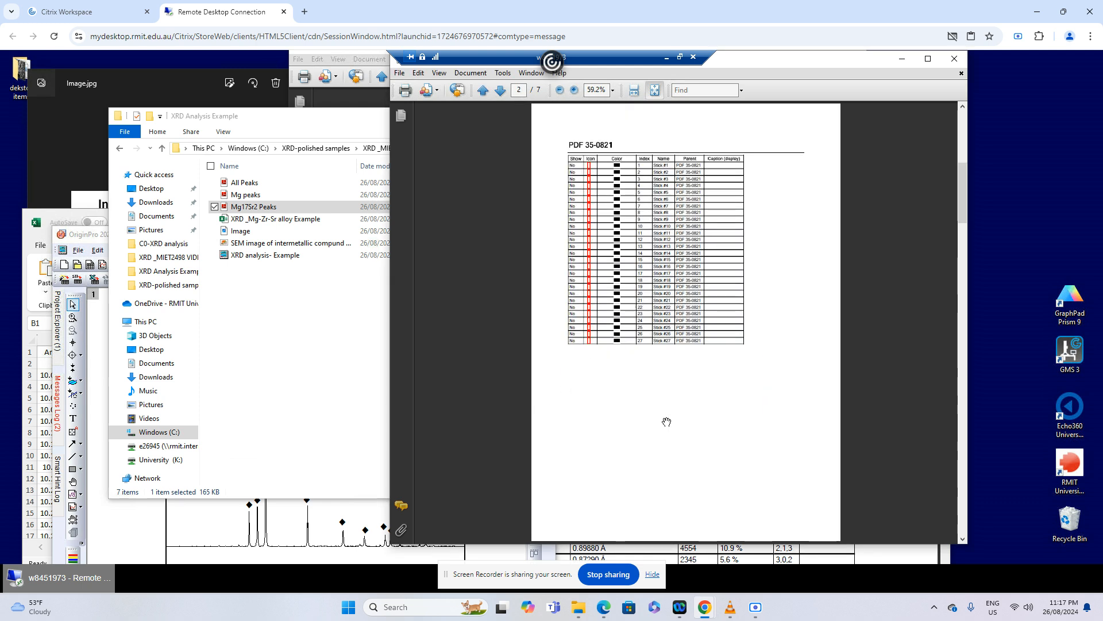
{"action": "scroll", "coordinate": [667, 422], "scroll_direction": "down", "scroll_amount": 2}
{"action": "scroll", "coordinate": [667, 422], "scroll_direction": "down", "scroll_amount": 1}
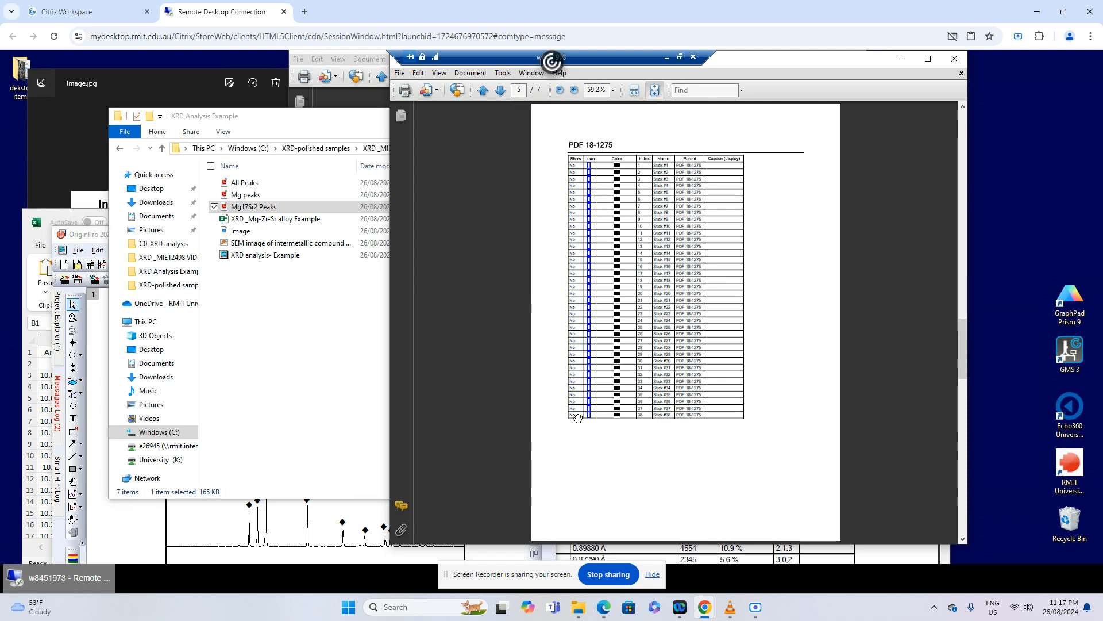
{"action": "scroll", "coordinate": [577, 417], "scroll_direction": "down", "scroll_amount": 1}
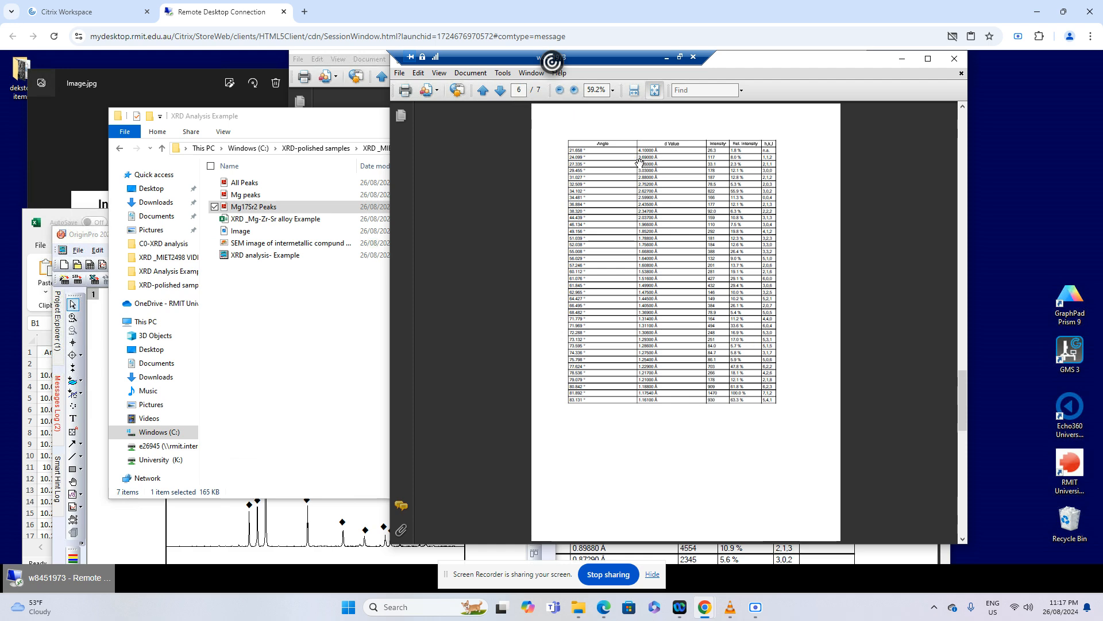
{"action": "left_click", "coordinate": [575, 91]}
{"action": "left_click", "coordinate": [574, 91]}
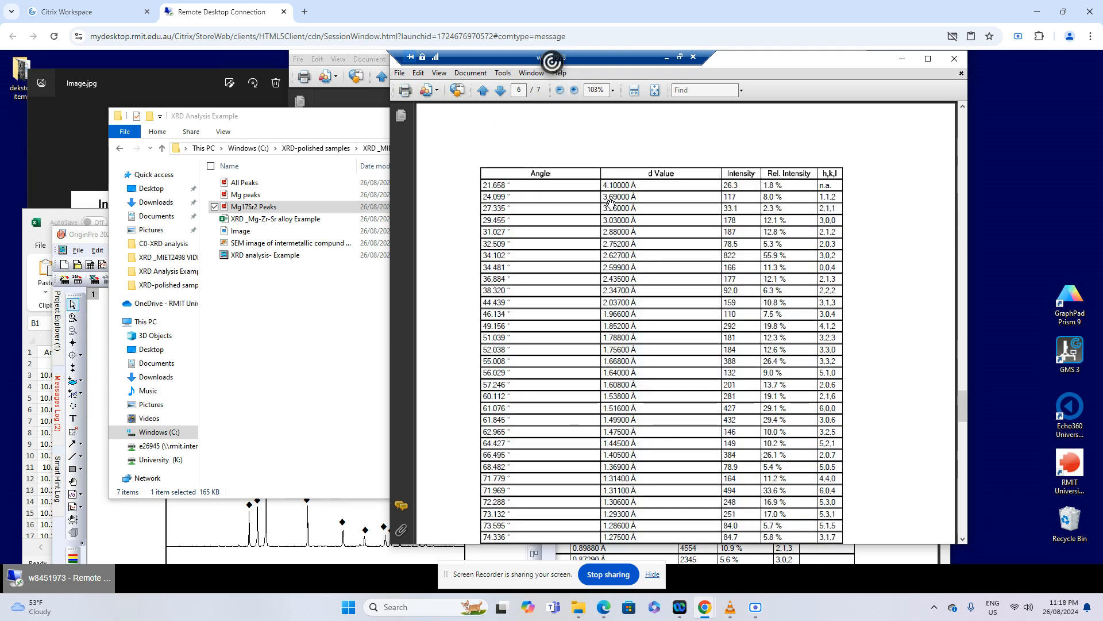
Maximise the OriginPro window, duplicate the ♦ label of the peak near 32° and place the copy above the small peak near 24°
{"action": "left_click", "coordinate": [347, 514]}
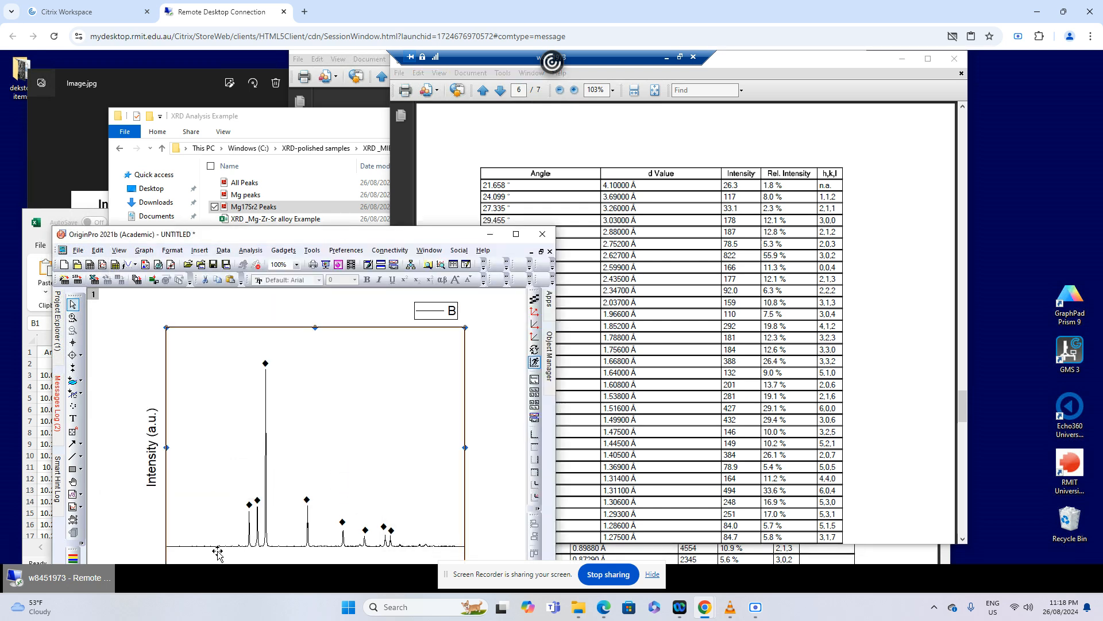
{"action": "left_click_drag", "start_coordinate": [380, 234], "coordinate": [452, 126]}
{"action": "left_click", "coordinate": [589, 126]}
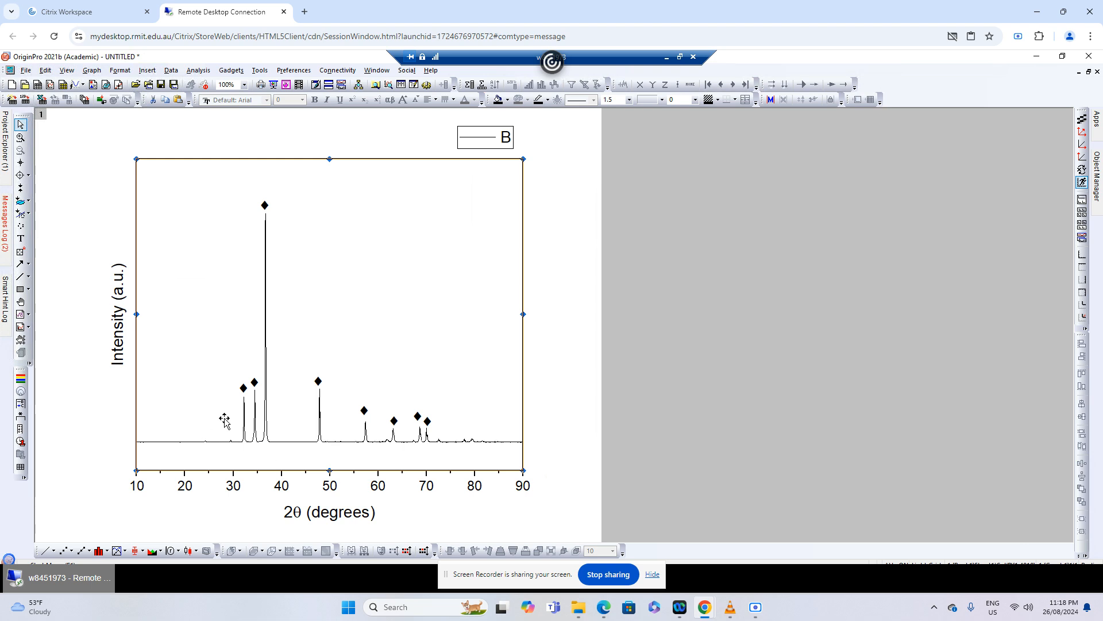
{"action": "left_click", "coordinate": [243, 390]}
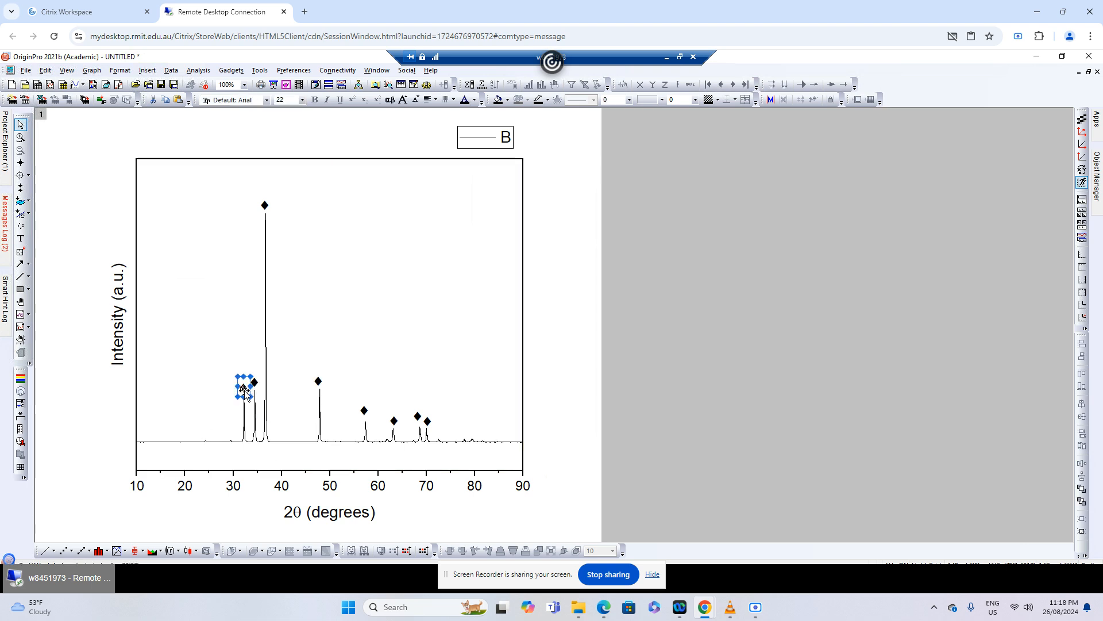
{"action": "key", "text": "ctrl+v"}
{"action": "left_click_drag", "start_coordinate": [249, 405], "coordinate": [201, 427]}
Replace the ♦ in the label above the small peak near 24° with the ♣ character from the Symbol font's Symbol Map
{"action": "double_click", "coordinate": [205, 429]}
{"action": "right_click", "coordinate": [203, 428]}
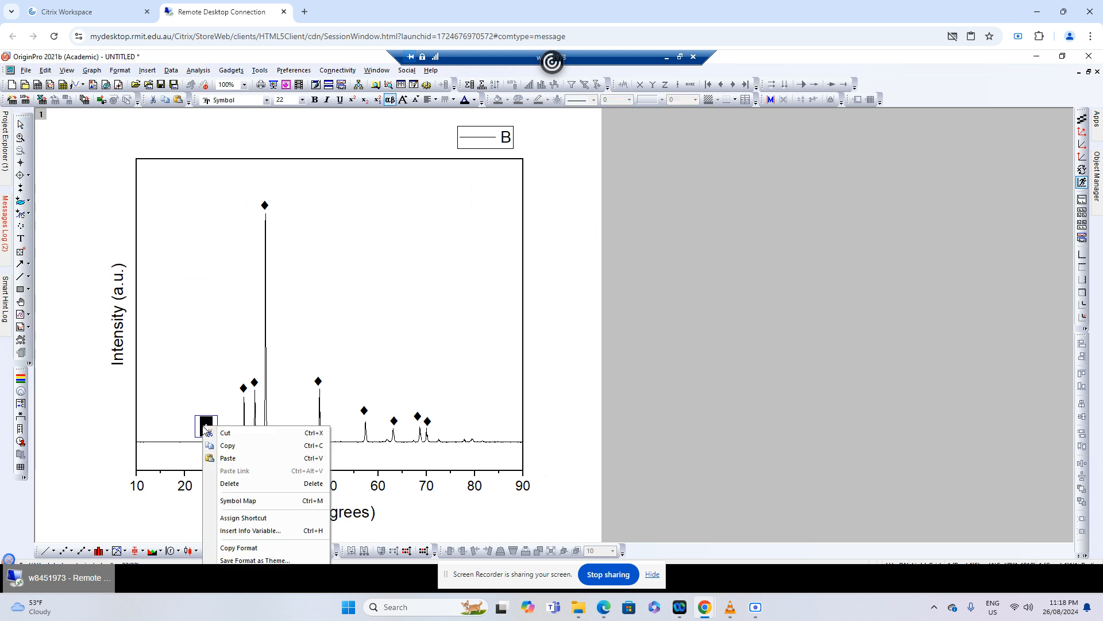
{"action": "left_click", "coordinate": [259, 499]}
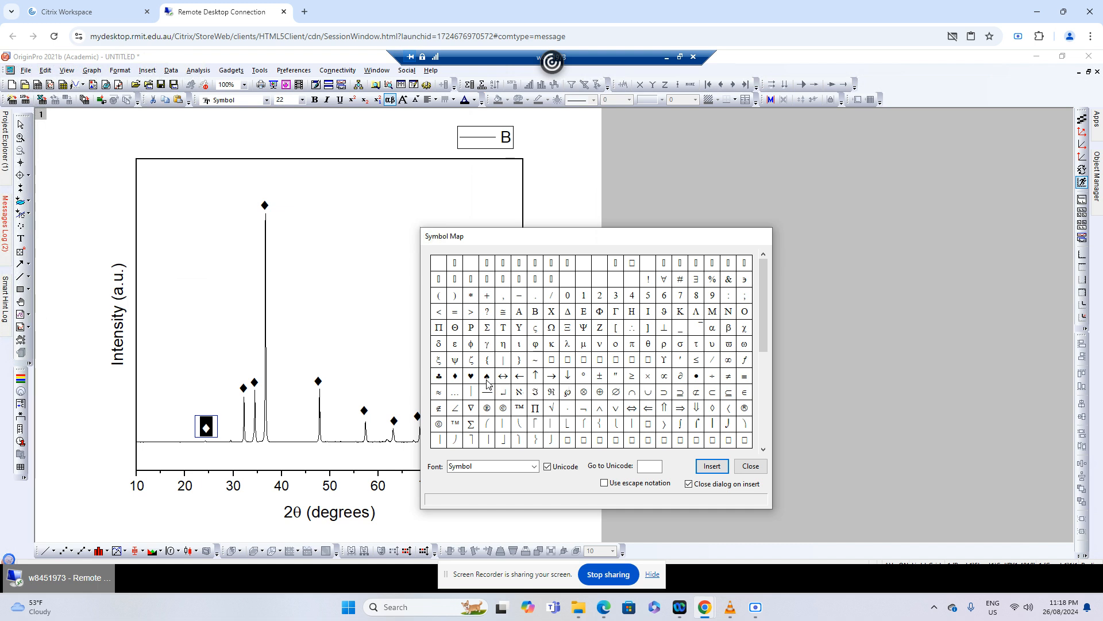
{"action": "left_click", "coordinate": [439, 376]}
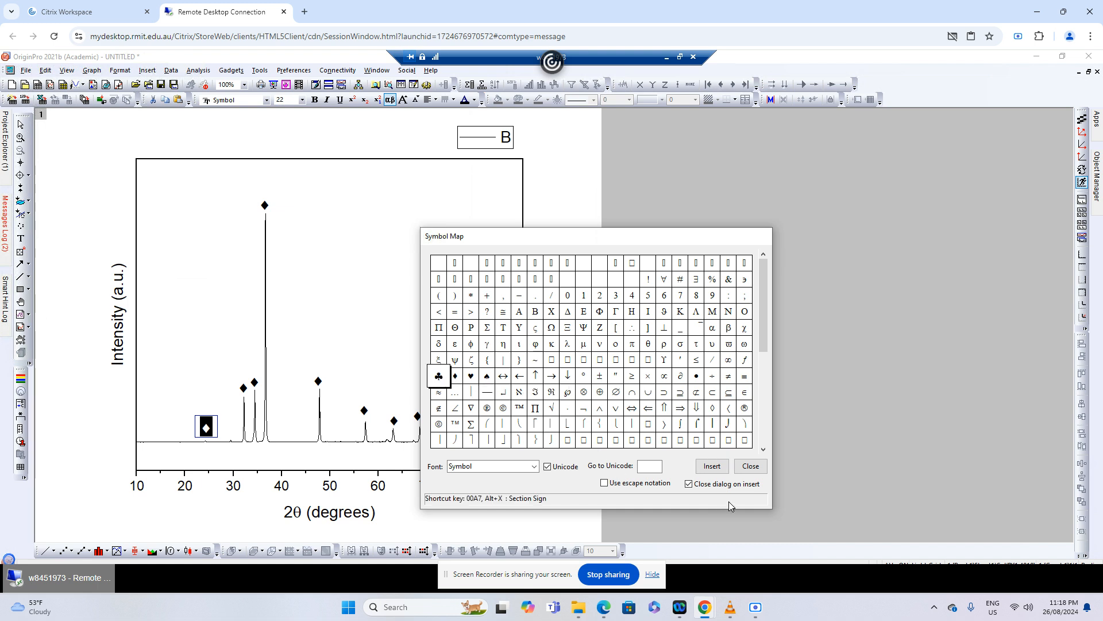
{"action": "left_click", "coordinate": [712, 466]}
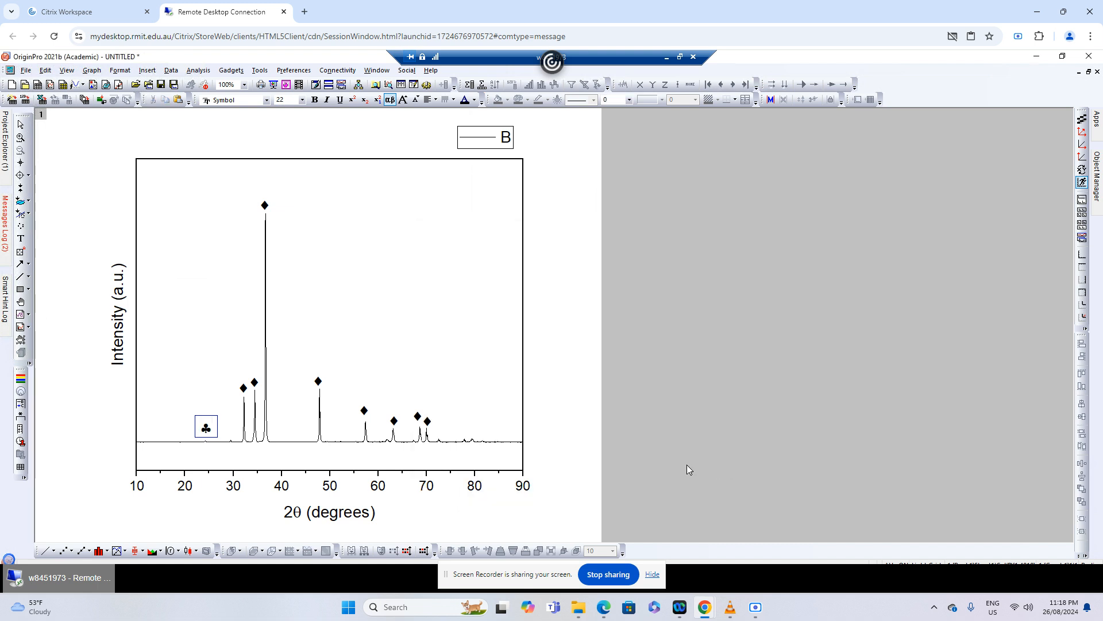
{"action": "left_click", "coordinate": [492, 369]}
Nudge the ♣ label down so it sits just above the small peak near 24°
{"action": "left_click", "coordinate": [207, 429]}
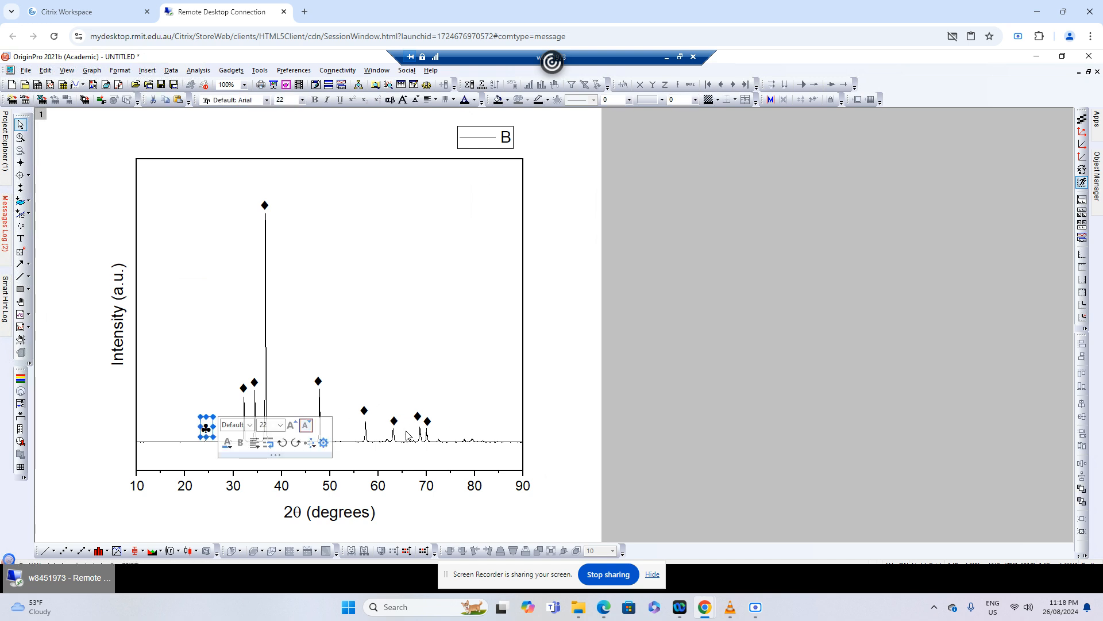
{"action": "key", "text": "Down"}
{"action": "key", "text": "Down"}
{"action": "key", "text": "Down"}
{"action": "key", "text": "Down"}
{"action": "key", "text": "Down"}
{"action": "key", "text": "Down"}
{"action": "left_click", "coordinate": [528, 427]}
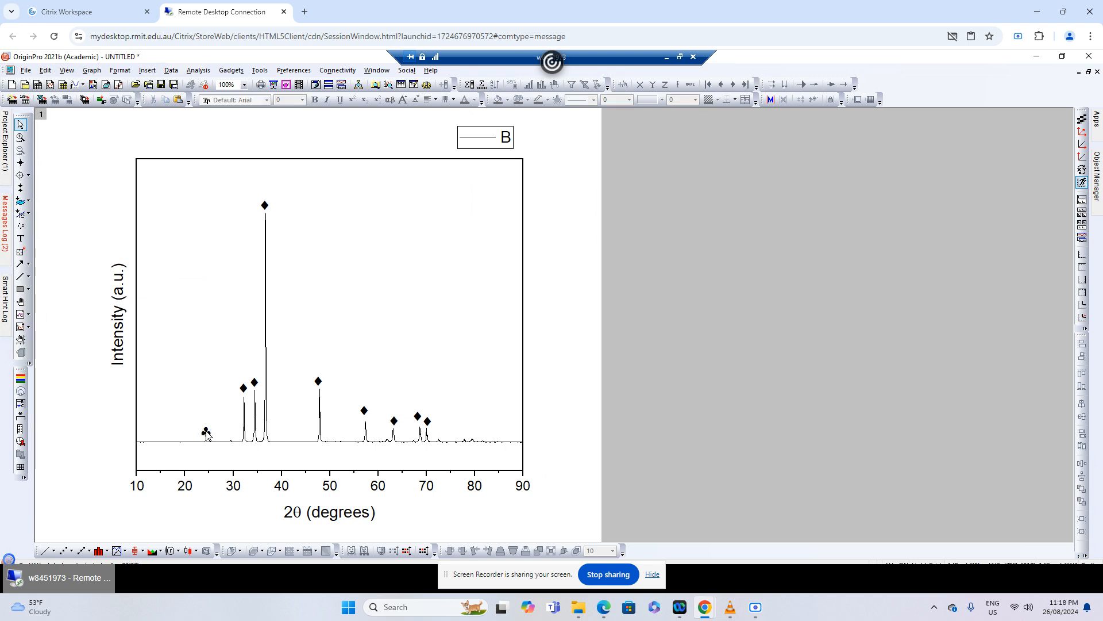
Duplicate the ♣ label of the peak near 24° and align the copy above the small peak near 29°
{"action": "left_click", "coordinate": [207, 436]}
{"action": "key", "text": "ctrl+c"}
{"action": "key", "text": "ctrl+v"}
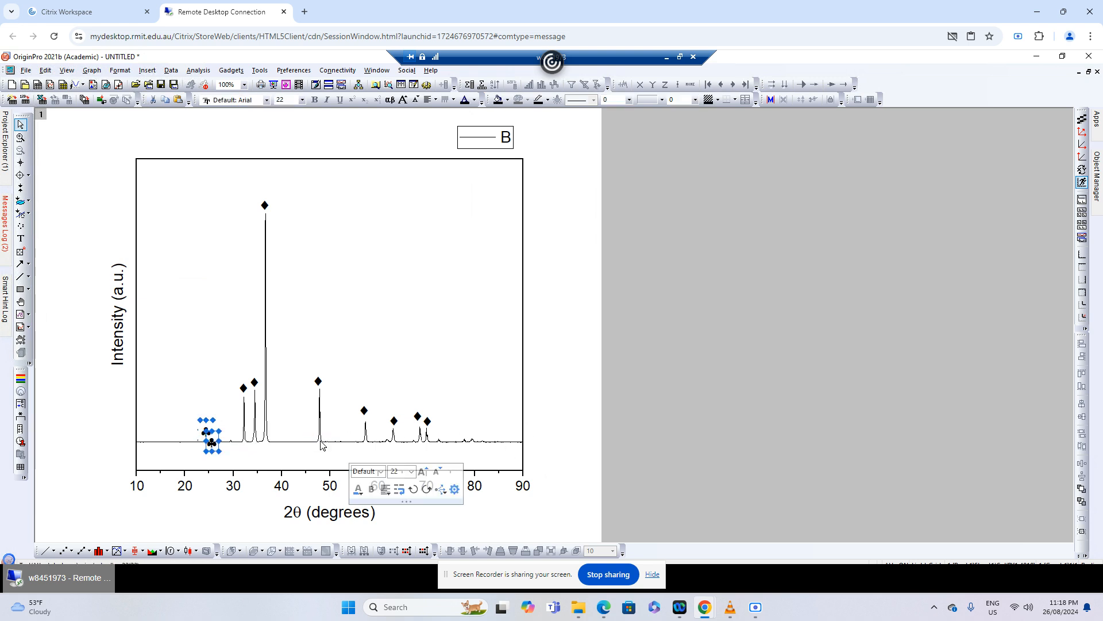
{"action": "key", "text": "Up"}
{"action": "key", "text": "Up"}
{"action": "key", "text": "Up"}
{"action": "key", "text": "Up"}
{"action": "key", "text": "Up"}
{"action": "key", "text": "Up"}
{"action": "key", "text": "Right"}
{"action": "key", "text": "Right"}
{"action": "key", "text": "Right"}
{"action": "key", "text": "Right"}
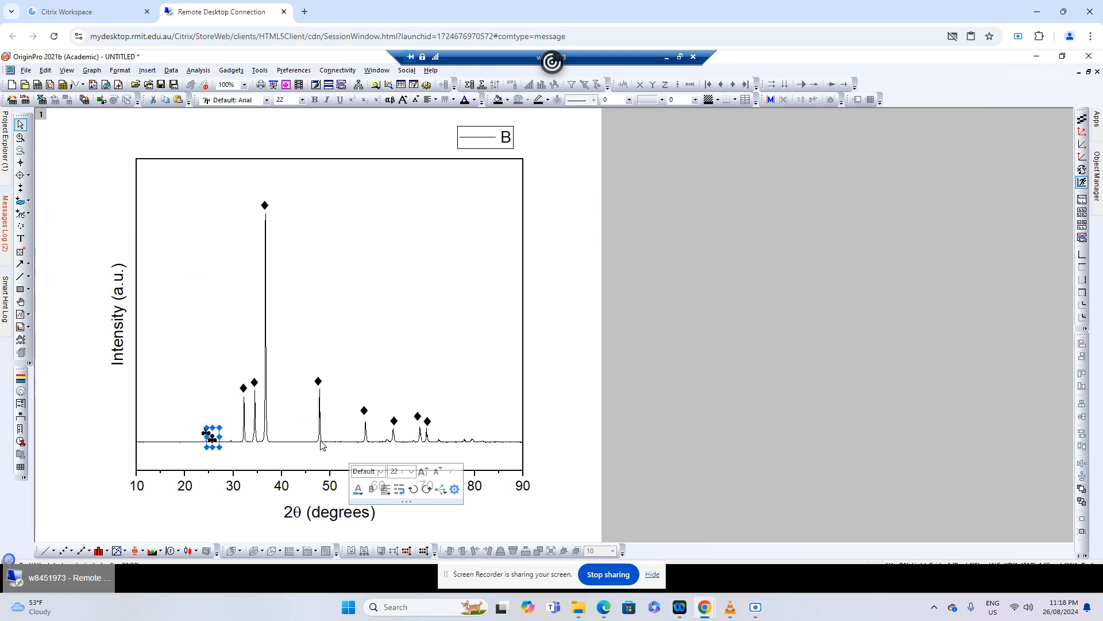
{"action": "key", "text": "Right"}
{"action": "key", "text": "Right"}
{"action": "key", "text": "Right"}
{"action": "key", "text": "Right"}
{"action": "key", "text": "Right"}
{"action": "key", "text": "Right"}
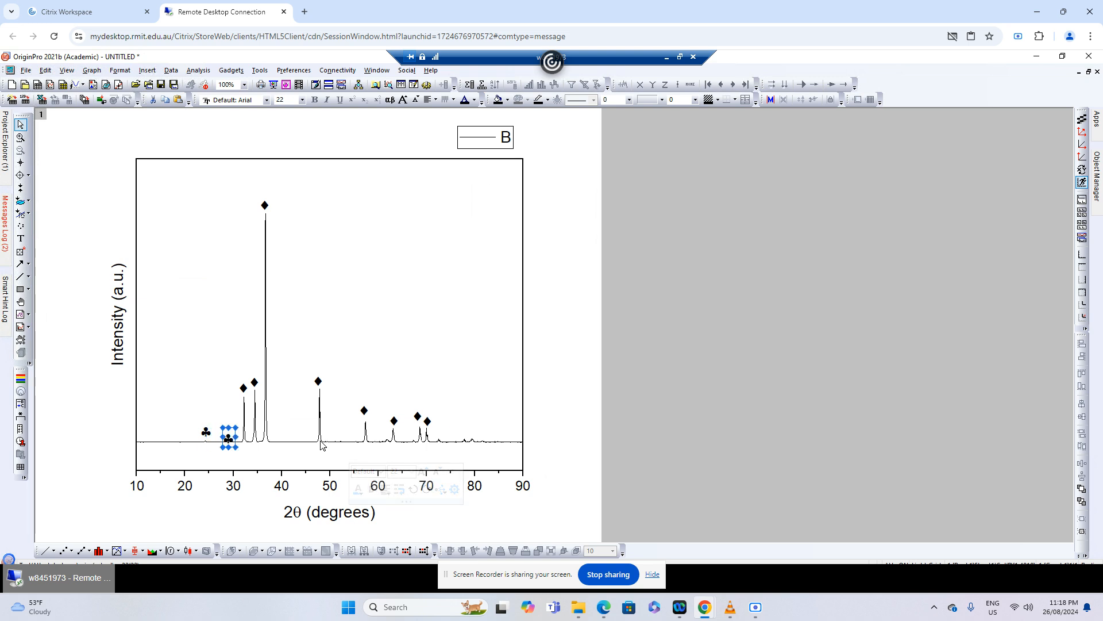
{"action": "key", "text": "Up"}
{"action": "key", "text": "Up"}
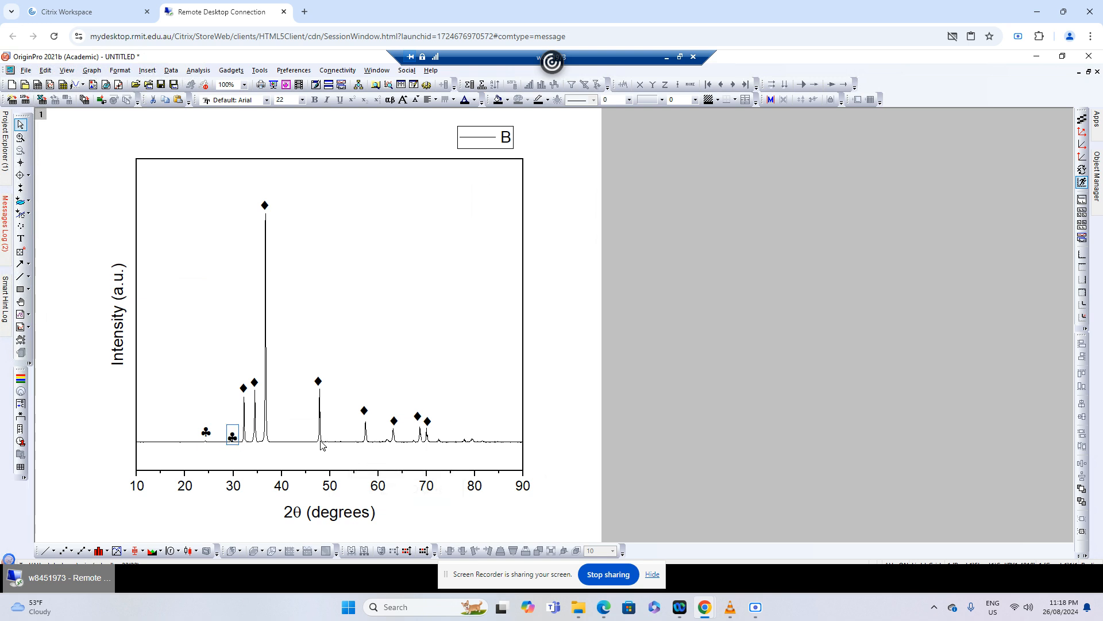
{"action": "key", "text": "Left"}
{"action": "left_click", "coordinate": [560, 380]}
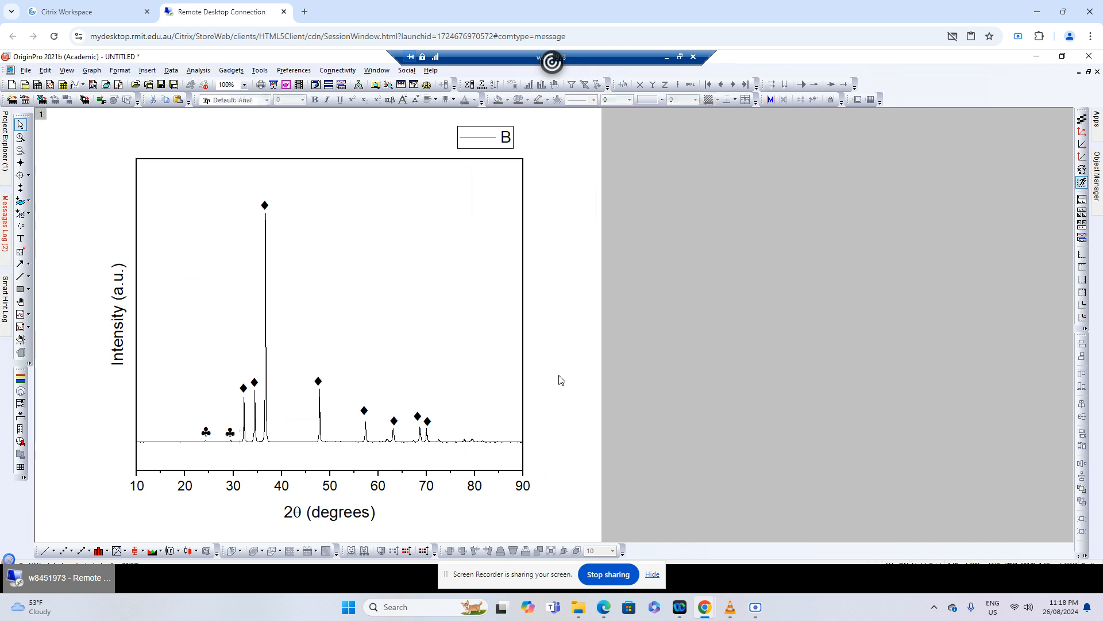
{"action": "left_click", "coordinate": [231, 434]}
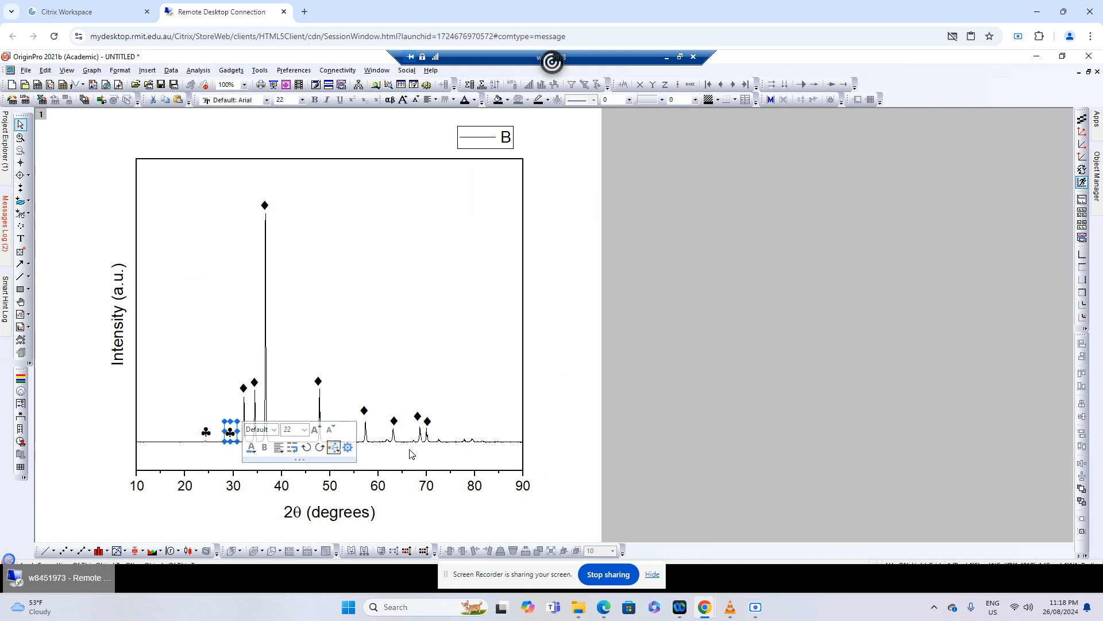
{"action": "key", "text": "Left"}
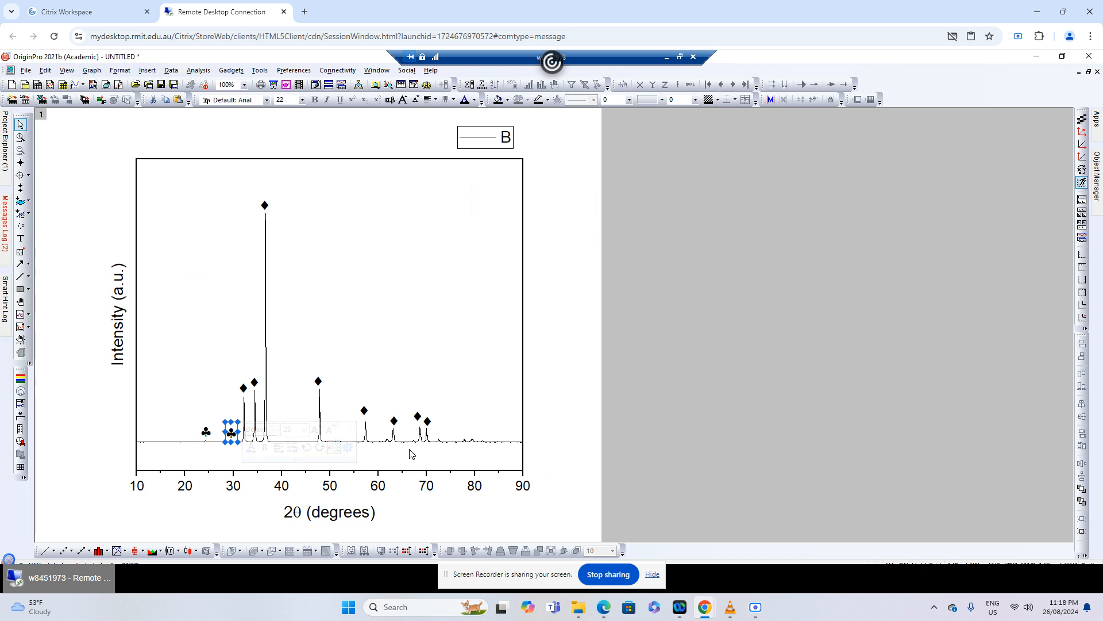
{"action": "left_click", "coordinate": [547, 426]}
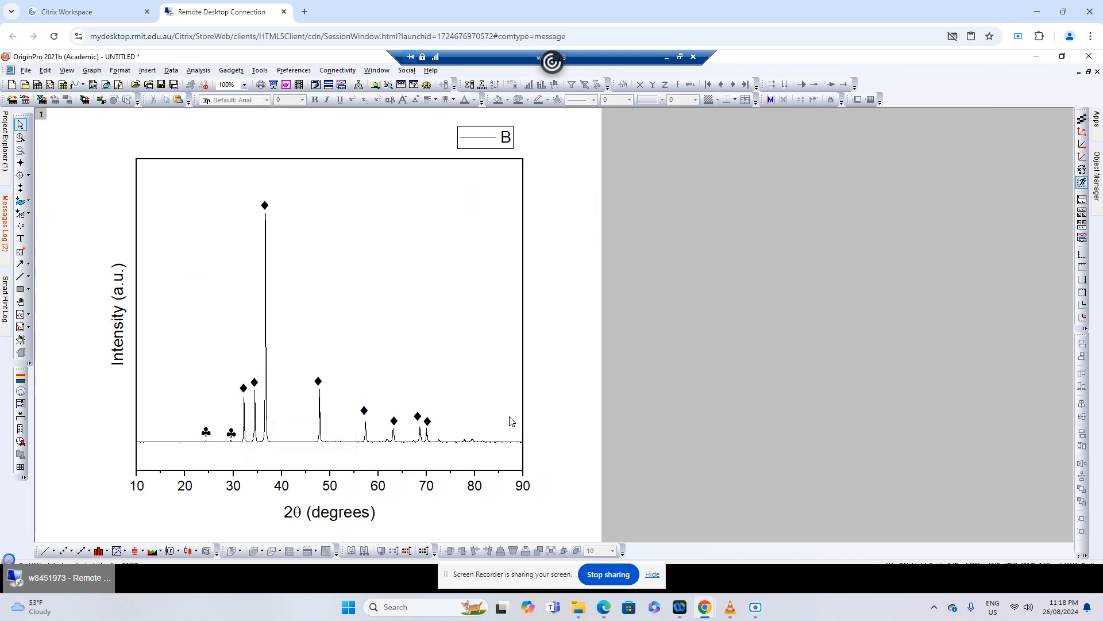
Shrink the graph and OriginPro windows and look up the small peak near 29° in the Mg17Sr2 Peaks angle table
{"action": "mouse_move", "coordinate": [232, 444]}
{"action": "left_click", "coordinate": [1089, 71]}
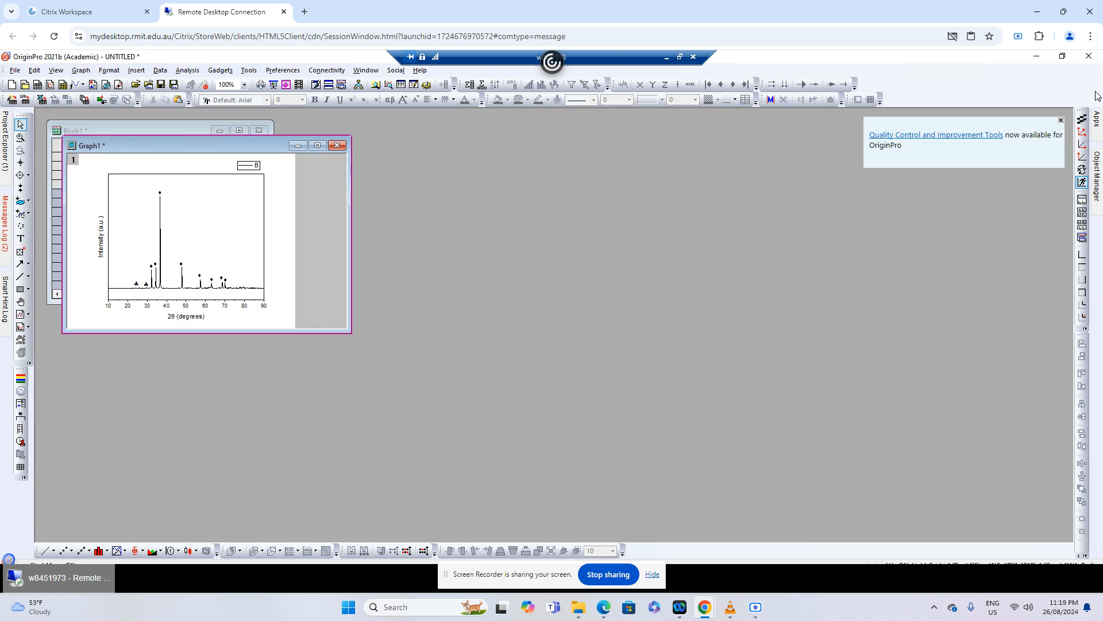
{"action": "left_click", "coordinate": [1062, 56]}
{"action": "left_click", "coordinate": [897, 266]}
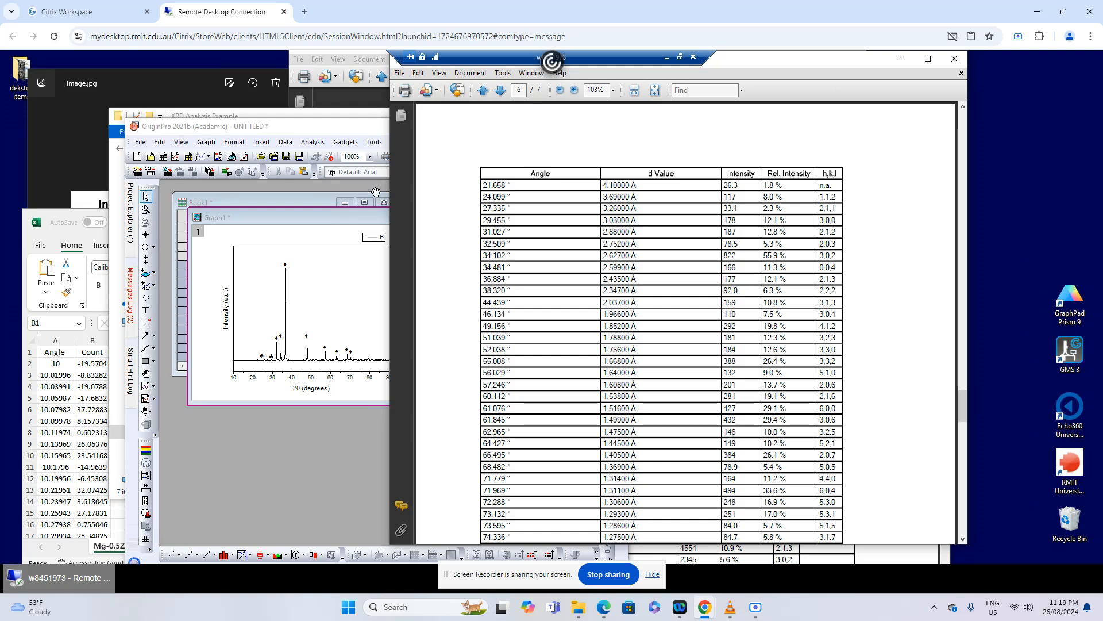
{"action": "left_click", "coordinate": [930, 61]}
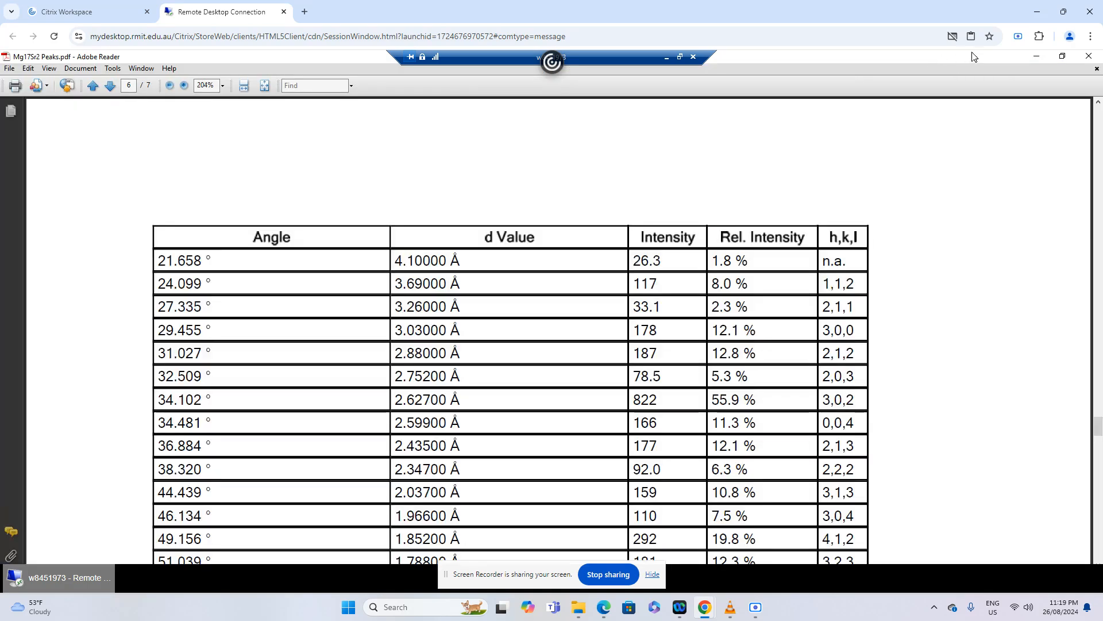
{"action": "left_click", "coordinate": [1050, 60]}
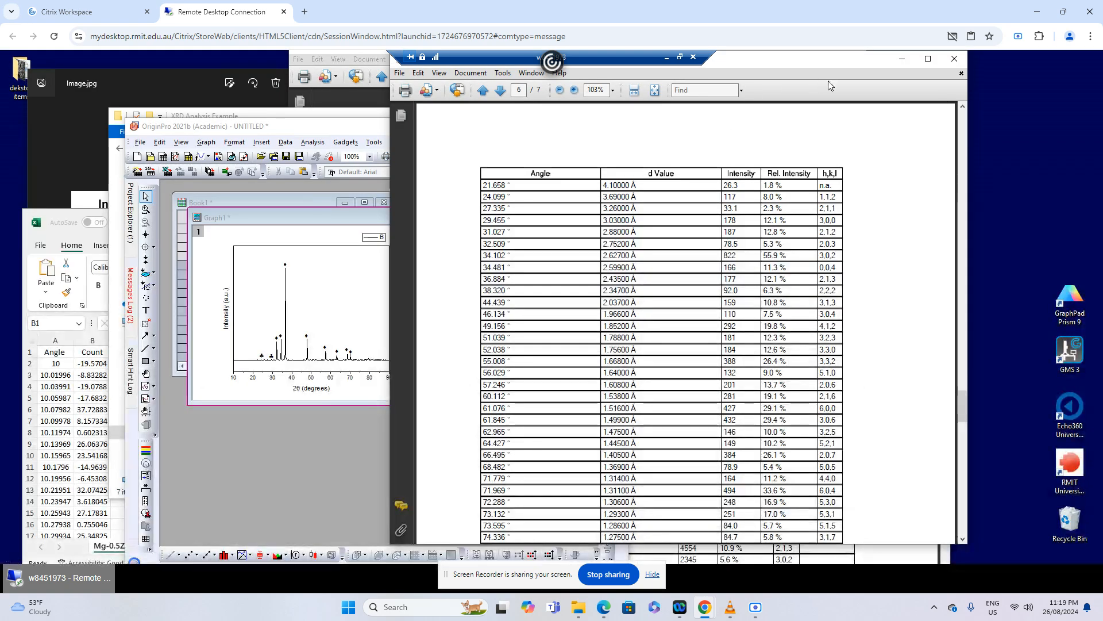
{"action": "left_click_drag", "start_coordinate": [826, 64], "coordinate": [806, 107]}
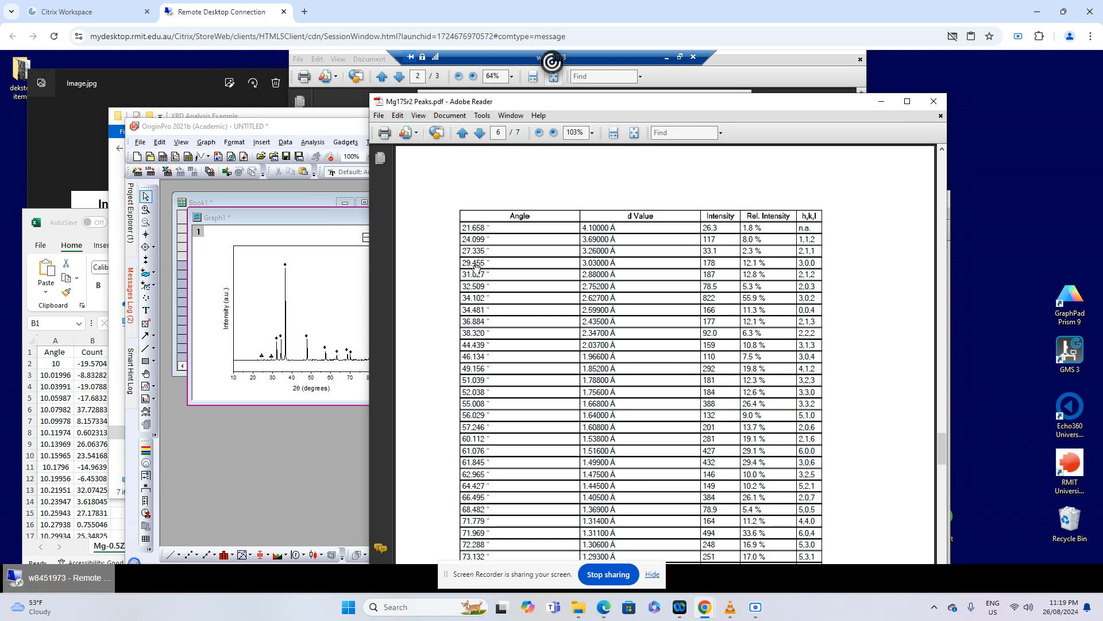
Switch back to OriginPro, maximise Graph1 within its window and dismiss the autosave message
{"action": "left_click", "coordinate": [337, 215]}
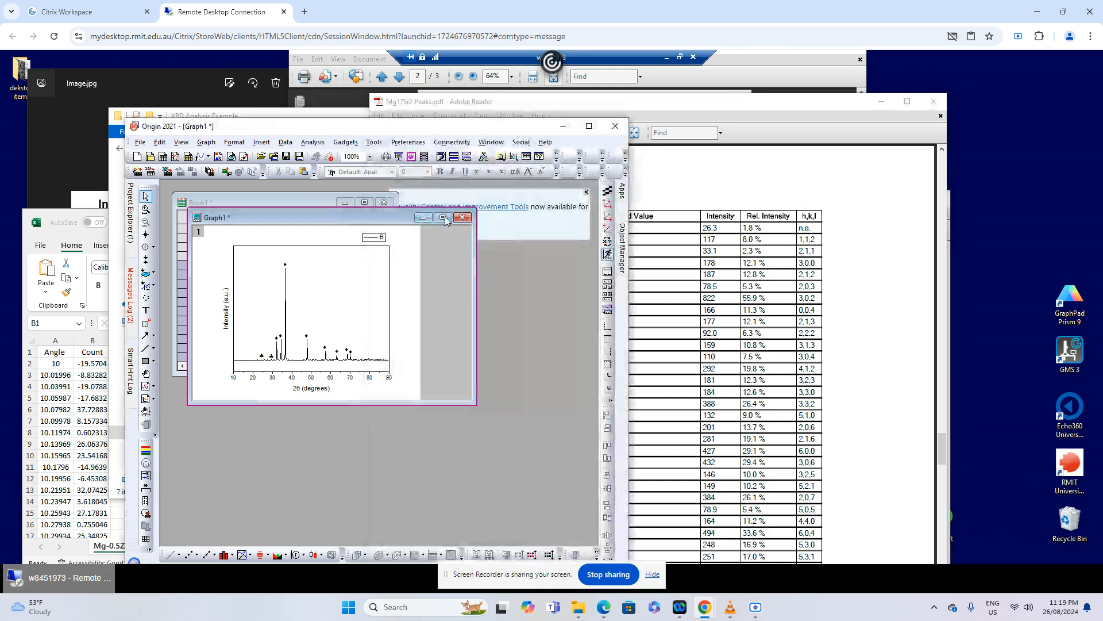
{"action": "left_click", "coordinate": [444, 217]}
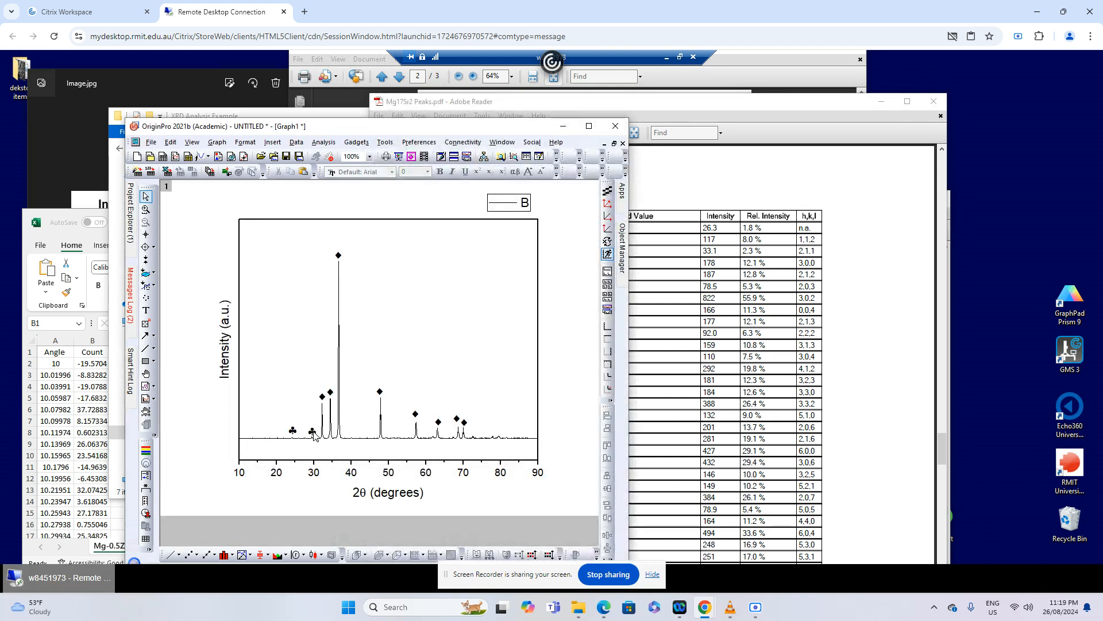
{"action": "mouse_move", "coordinate": [313, 441]}
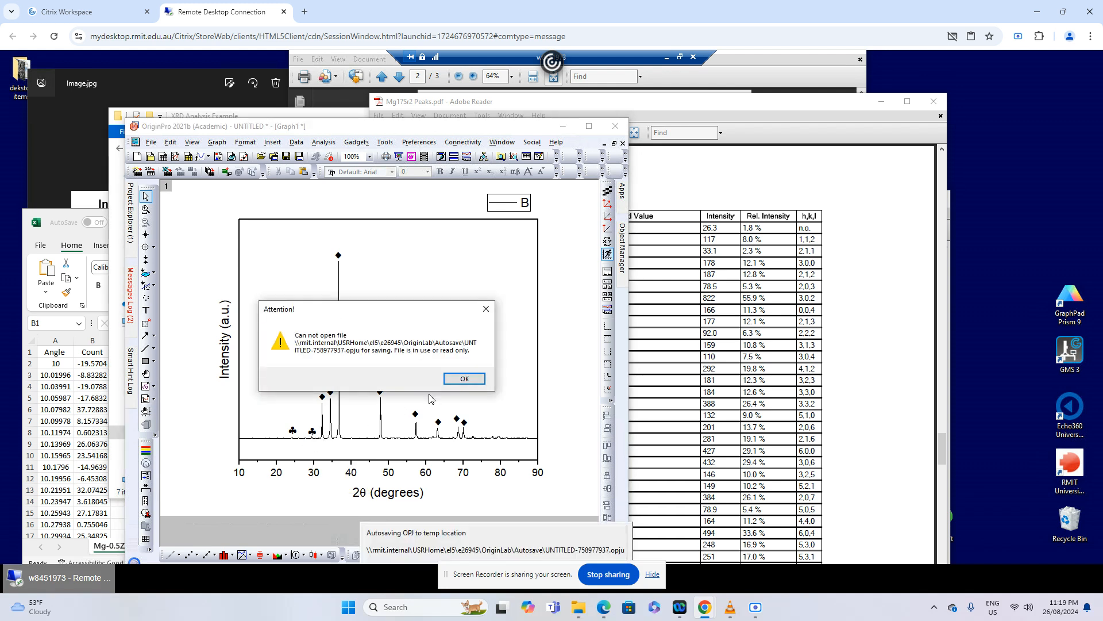
{"action": "left_click", "coordinate": [465, 383]}
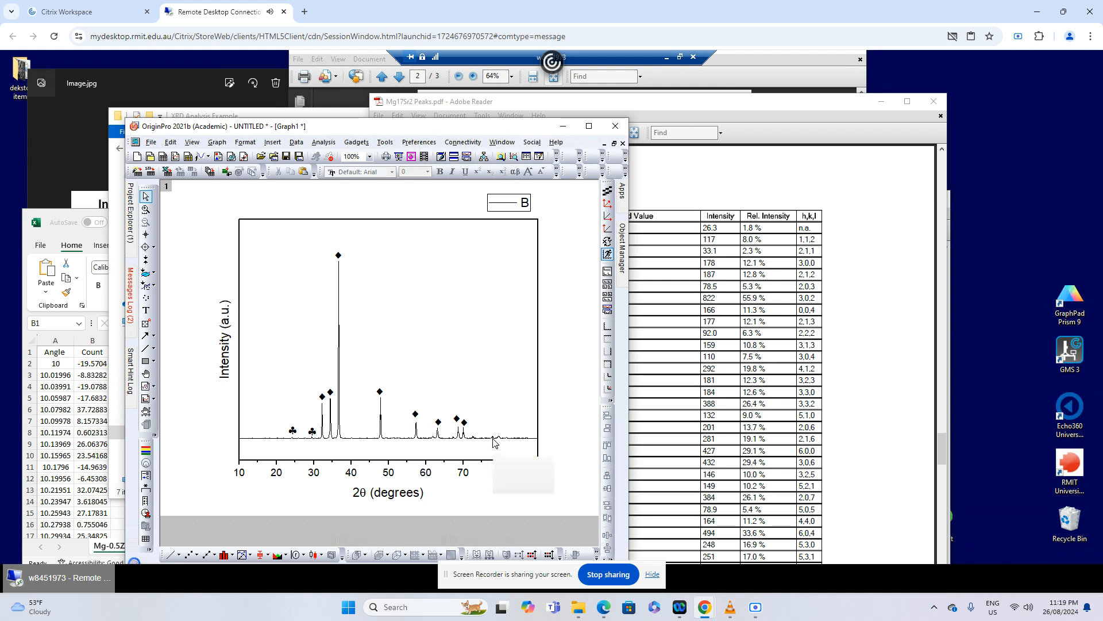
Read the angle of the small peak near 62° on the graph and look it up in the Mg17Sr2 Peaks table
{"action": "mouse_move", "coordinate": [502, 440]}
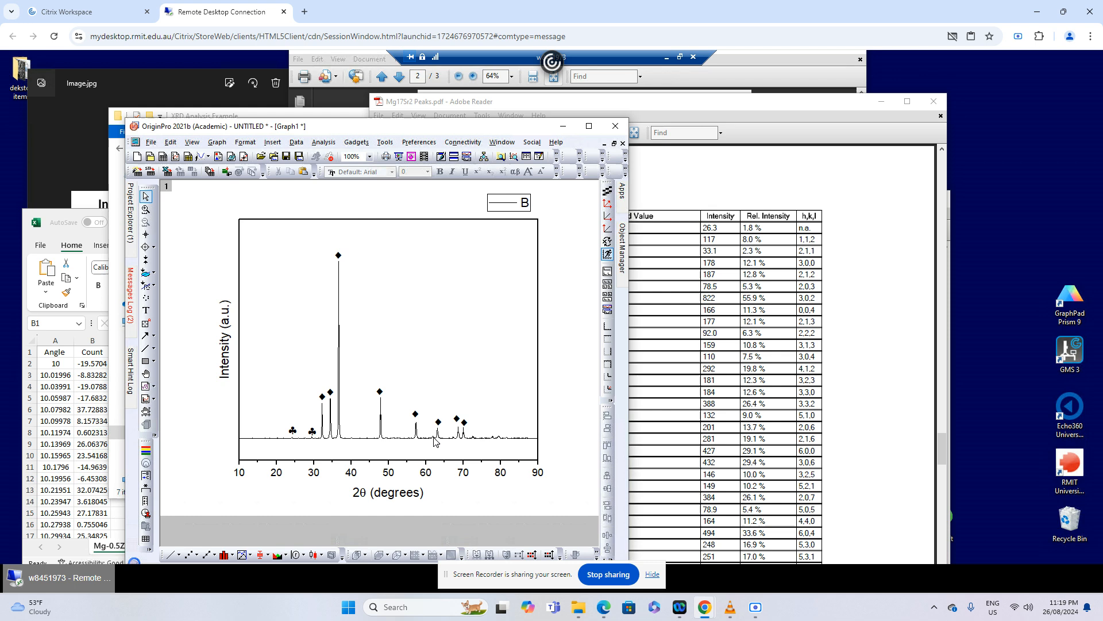
{"action": "mouse_move", "coordinate": [434, 441]}
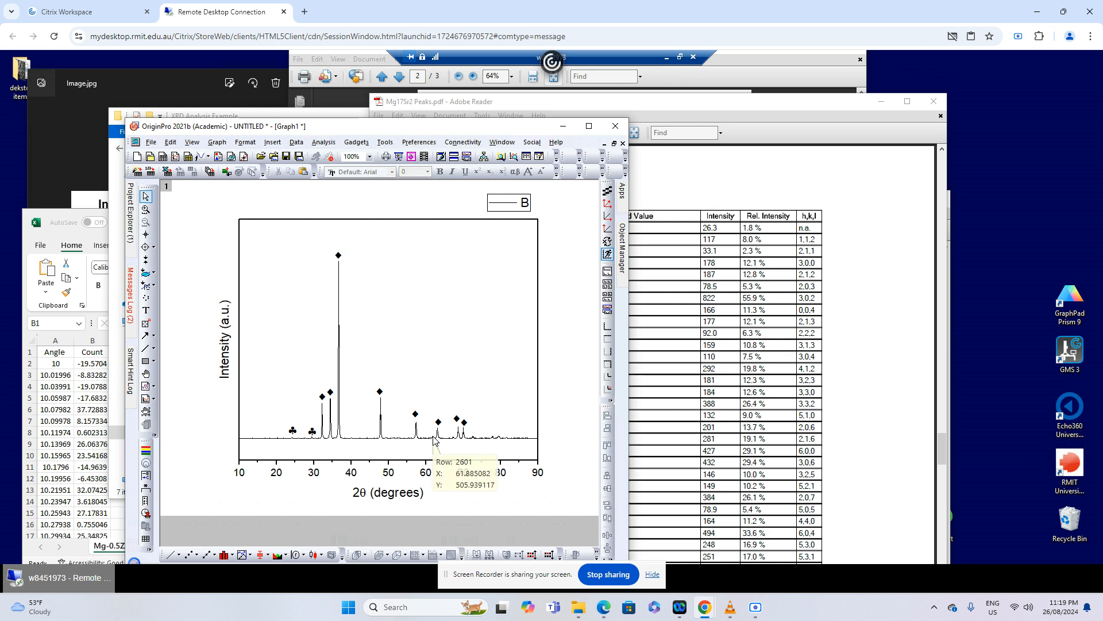
{"action": "left_click", "coordinate": [825, 257]}
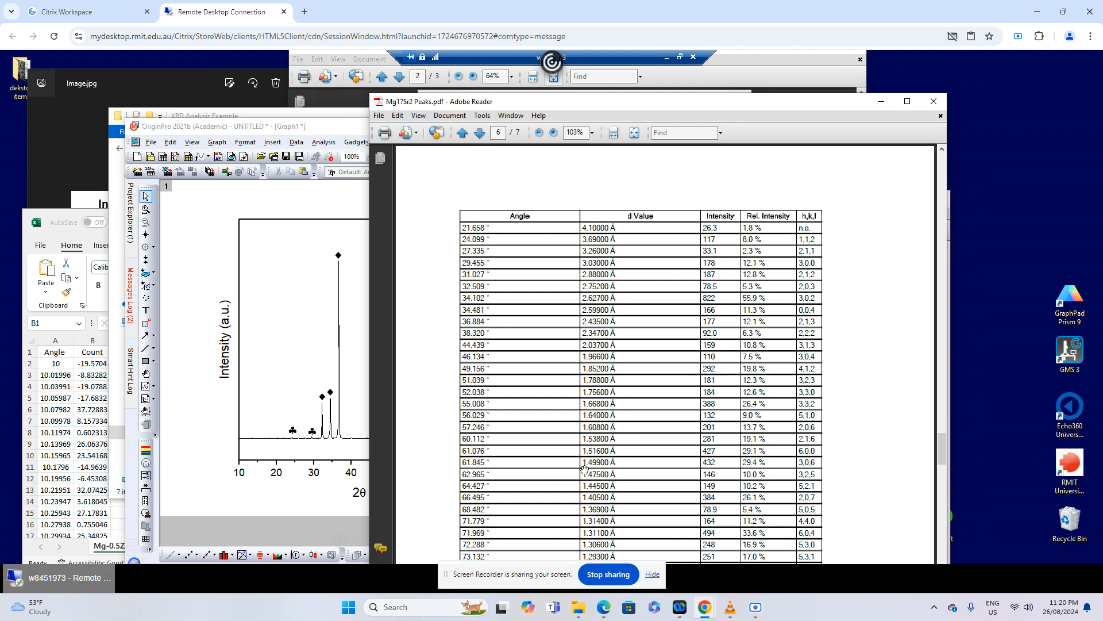
In OriginPro, duplicate the ♣ label of the peak near 29° and place the copy above the small peak near 62°
{"action": "left_click", "coordinate": [357, 414]}
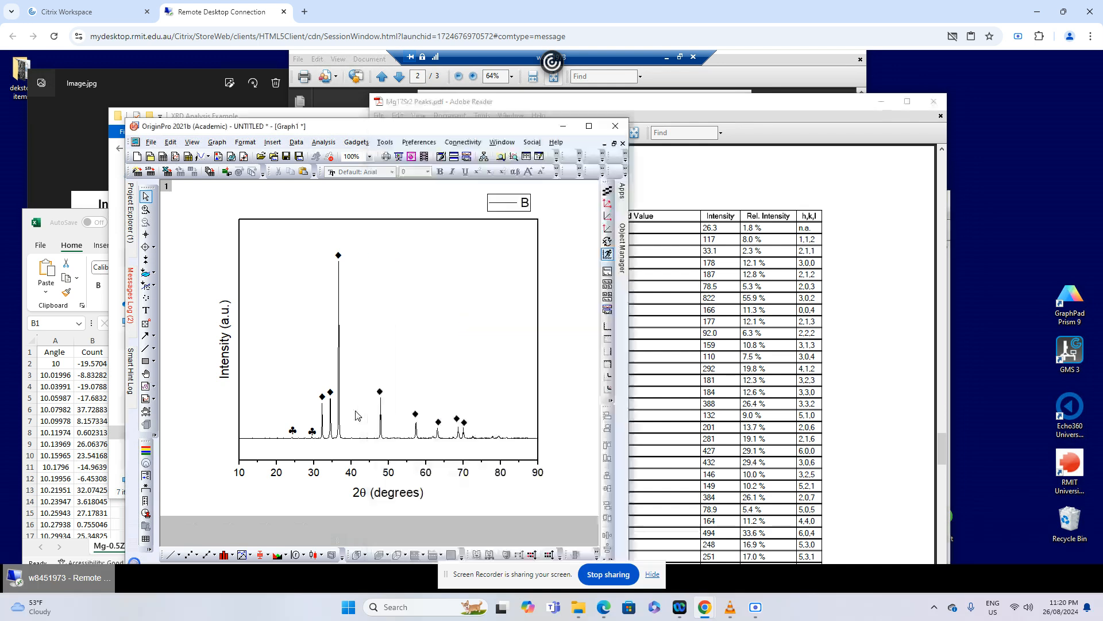
{"action": "left_click", "coordinate": [311, 433]}
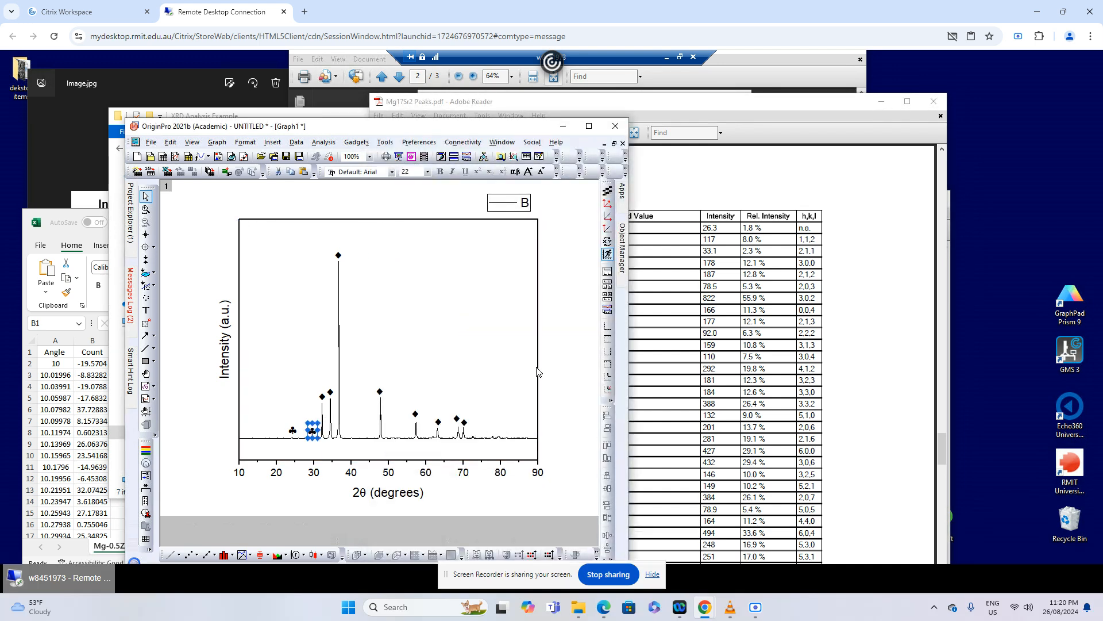
{"action": "key", "text": "ctrl+v"}
{"action": "mouse_move", "coordinate": [315, 442]}
{"action": "left_mouse_down"}
{"action": "mouse_move", "coordinate": [385, 424]}
{"action": "mouse_move", "coordinate": [455, 427]}
{"action": "mouse_move", "coordinate": [430, 428]}
{"action": "left_mouse_up"}
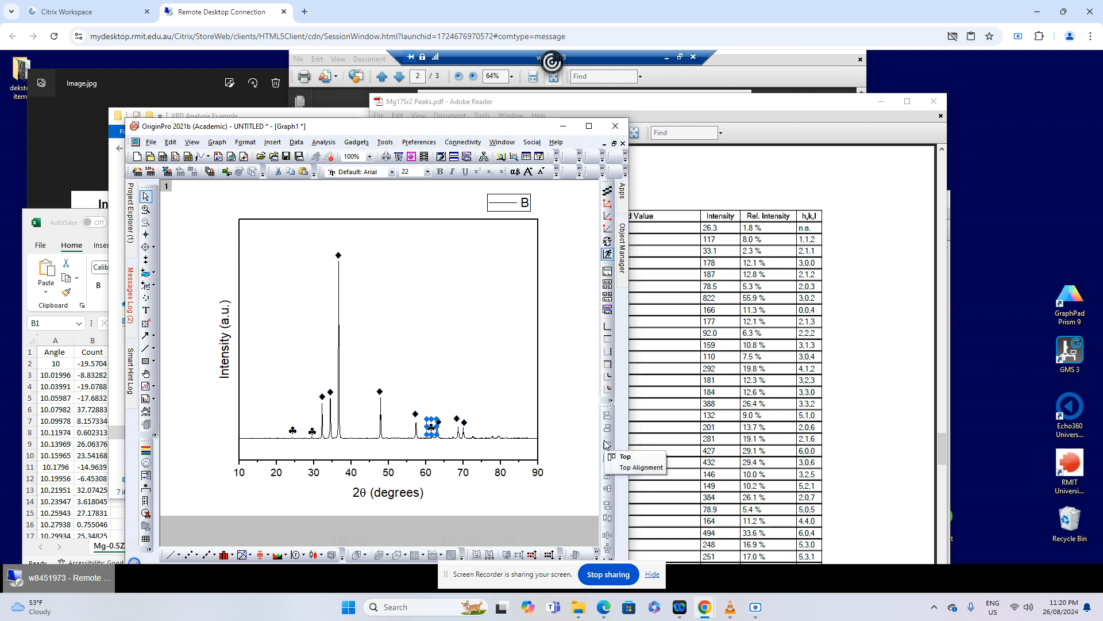
{"action": "key", "text": "Down"}
{"action": "key", "text": "Down"}
{"action": "key", "text": "Down"}
{"action": "key", "text": "Down"}
{"action": "key", "text": "Down"}
{"action": "key", "text": "Right"}
{"action": "key", "text": "Right"}
{"action": "key", "text": "Right"}
{"action": "left_click", "coordinate": [584, 425]}
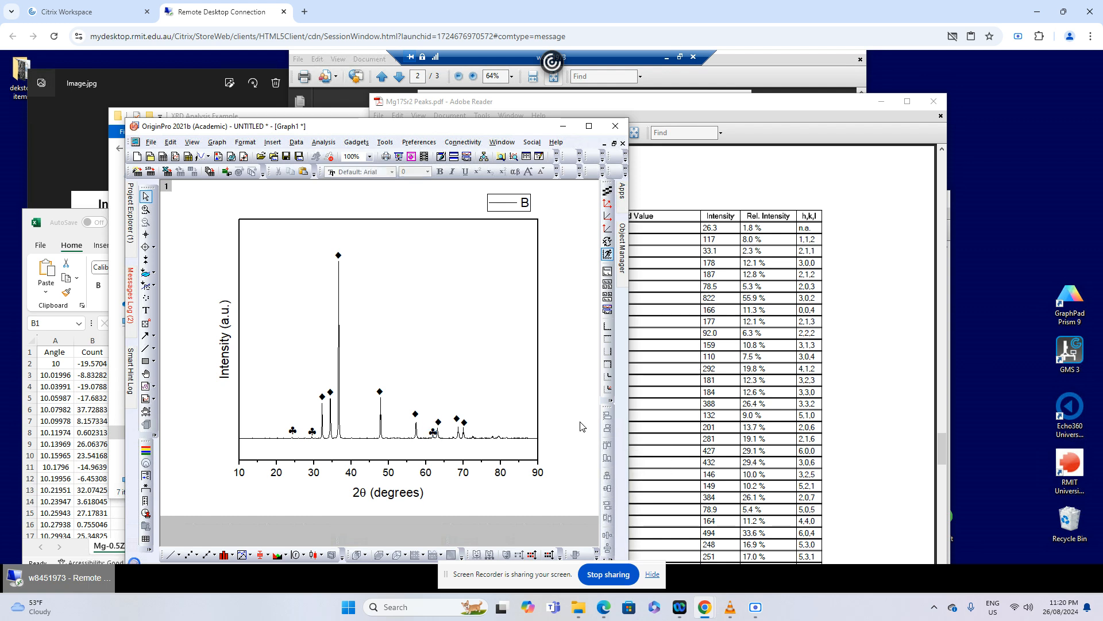
{"action": "left_click", "coordinate": [434, 435]}
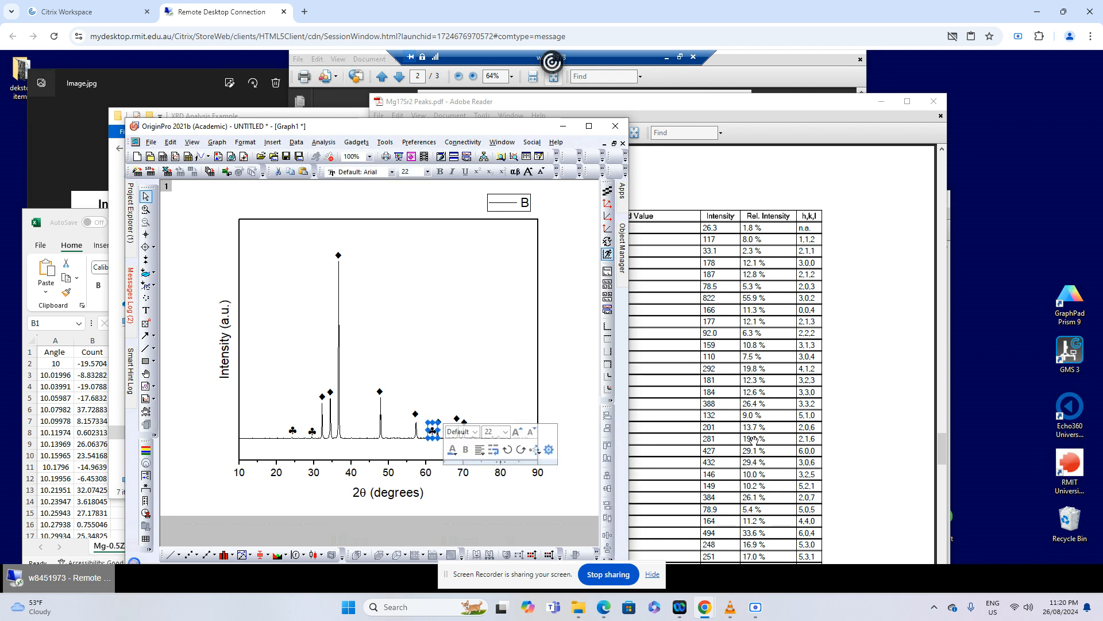
{"action": "left_click", "coordinate": [566, 402]}
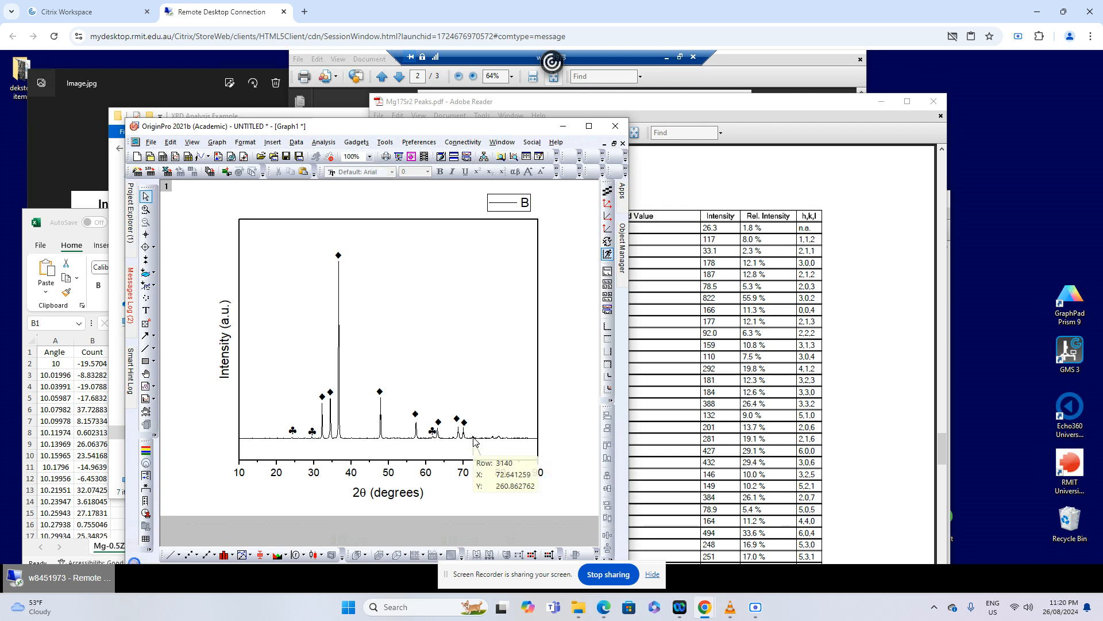
Look up the small peak near 73° in the Mg17Sr2 Peaks and Mg peaks tables, and return to the OriginPro graph
{"action": "left_click", "coordinate": [827, 378]}
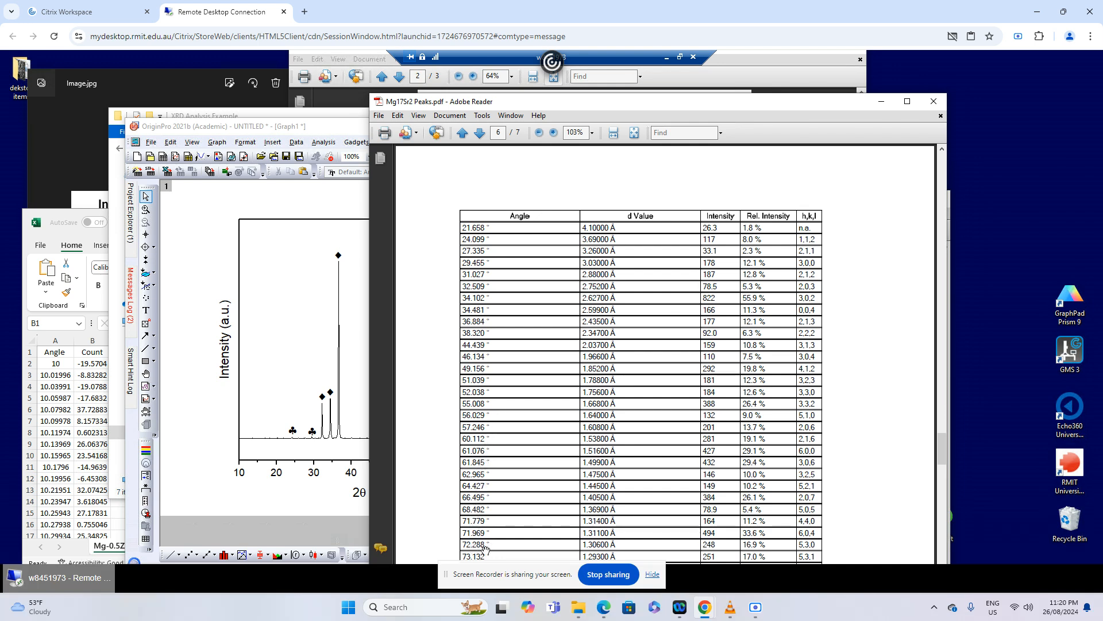
{"action": "left_click_drag", "start_coordinate": [818, 106], "coordinate": [780, 243]}
{"action": "left_click", "coordinate": [830, 224]}
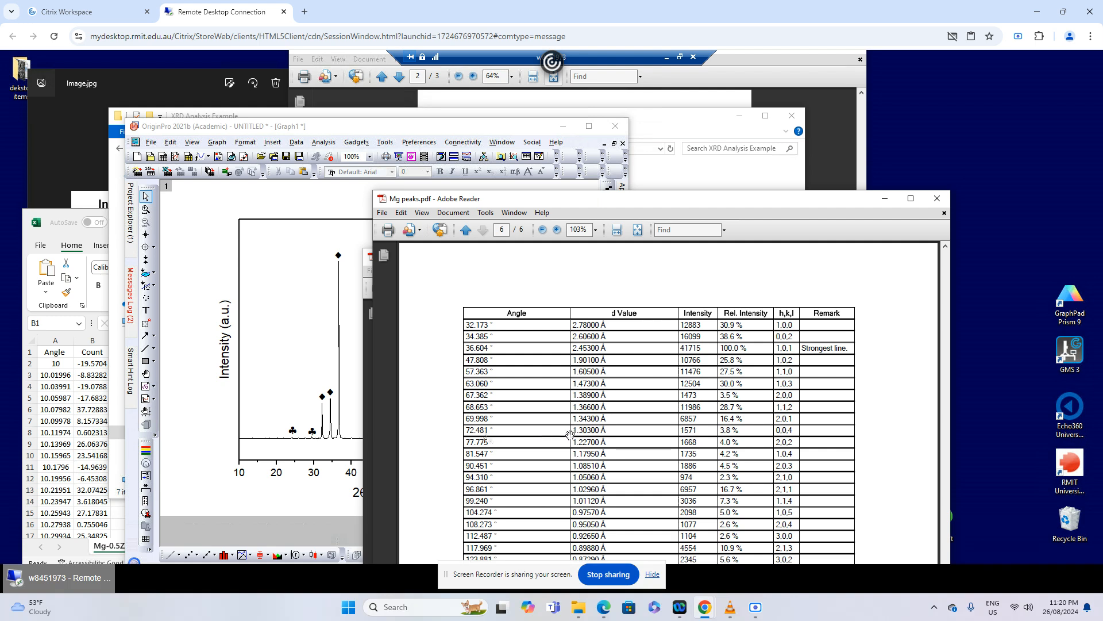
{"action": "left_click", "coordinate": [296, 383]}
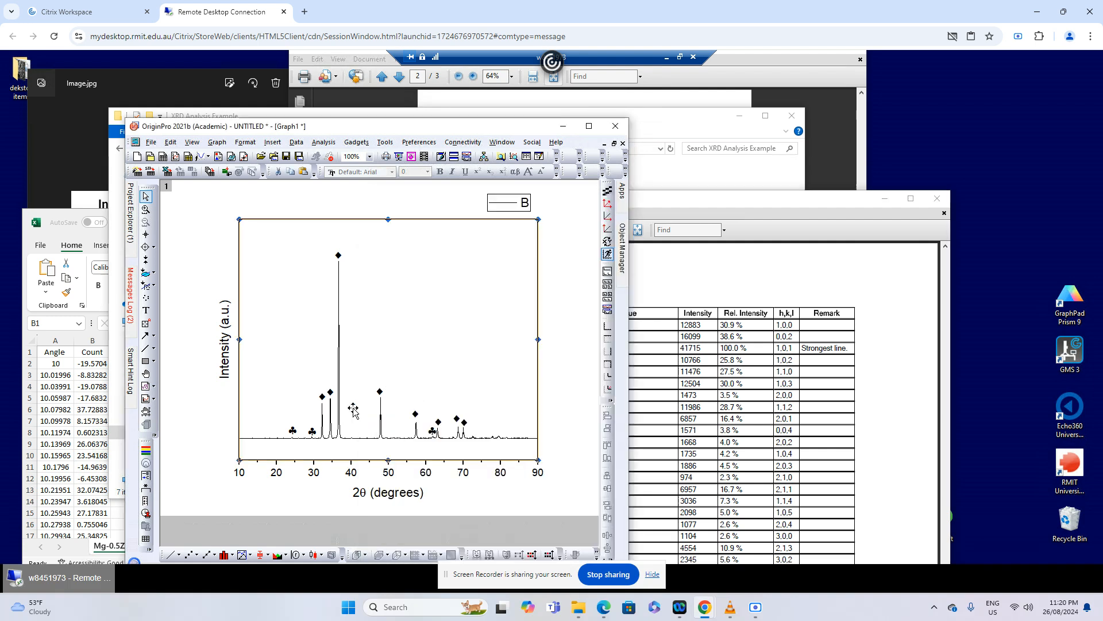
Duplicate the ♦ label of the peak near 69° and place the copy above the small peak near 73°
{"action": "left_click", "coordinate": [457, 418]}
{"action": "key", "text": "ctrl+v"}
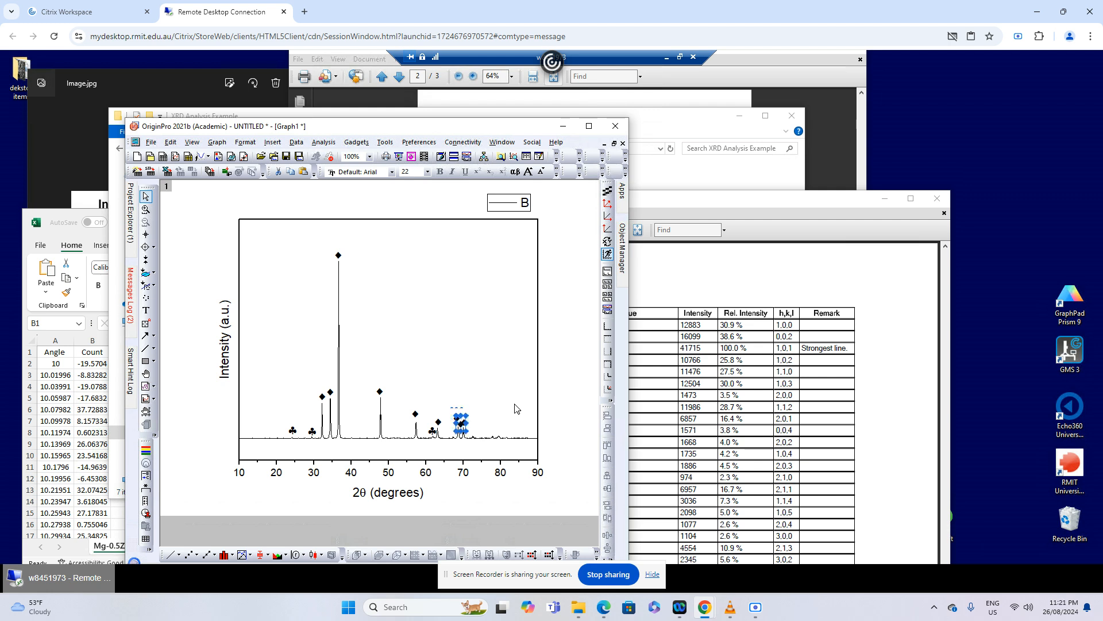
{"action": "key", "text": "Left"}
{"action": "key", "text": "Left"}
{"action": "key", "text": "Left"}
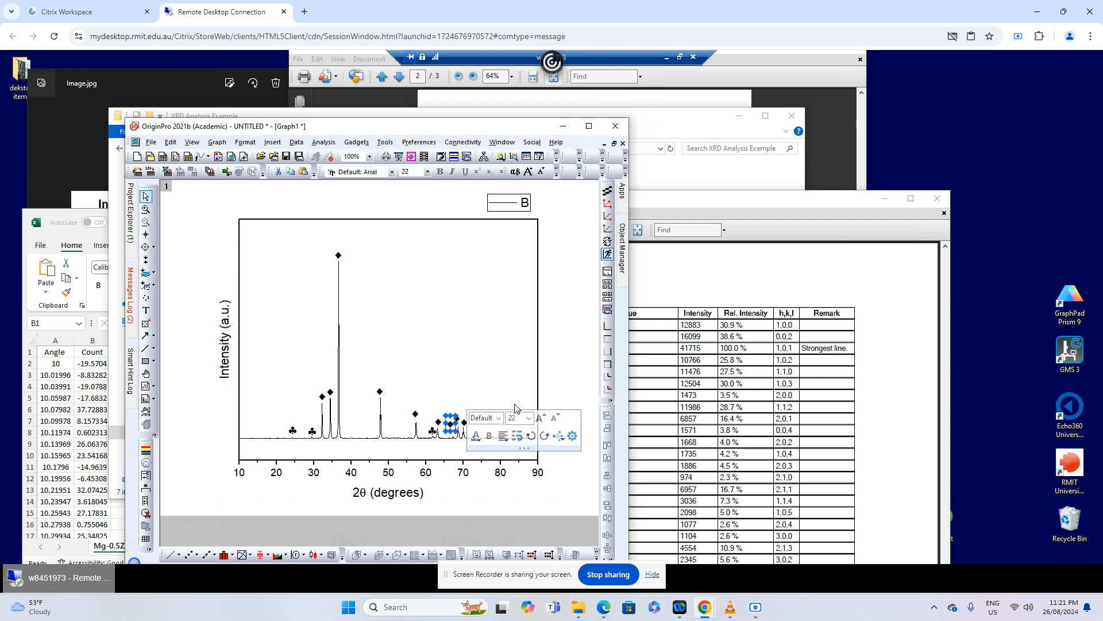
{"action": "key", "text": "Right"}
{"action": "key", "text": "Right"}
{"action": "key", "text": "Right"}
{"action": "key", "text": "Right"}
{"action": "key", "text": "Right"}
{"action": "key", "text": "Right"}
{"action": "key", "text": "Right"}
{"action": "key", "text": "Right"}
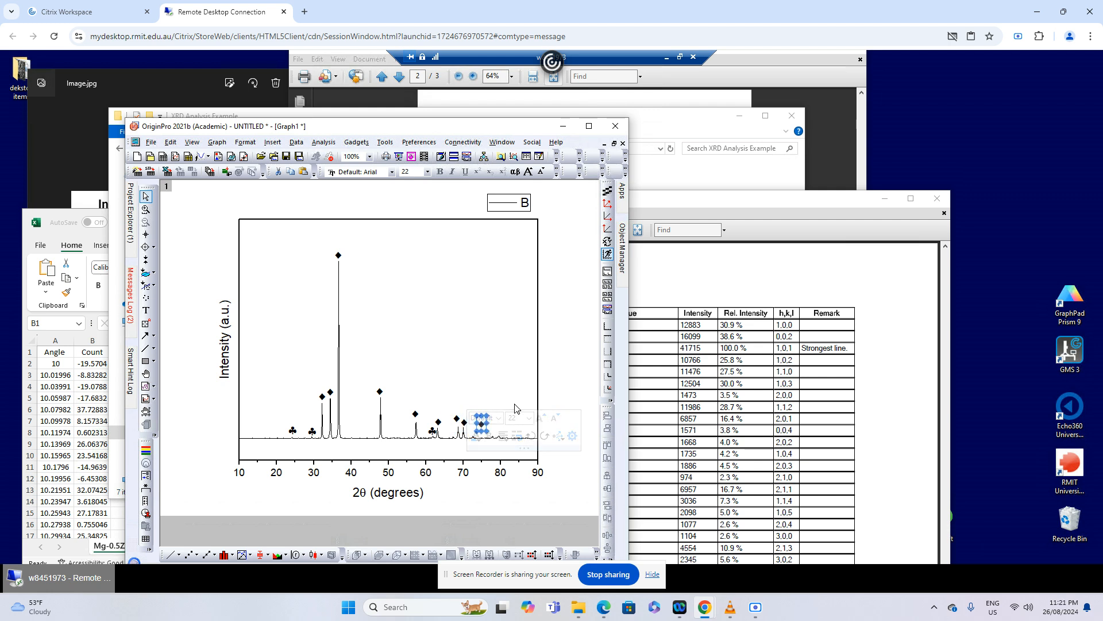
{"action": "key", "text": "Left"}
{"action": "key", "text": "Left"}
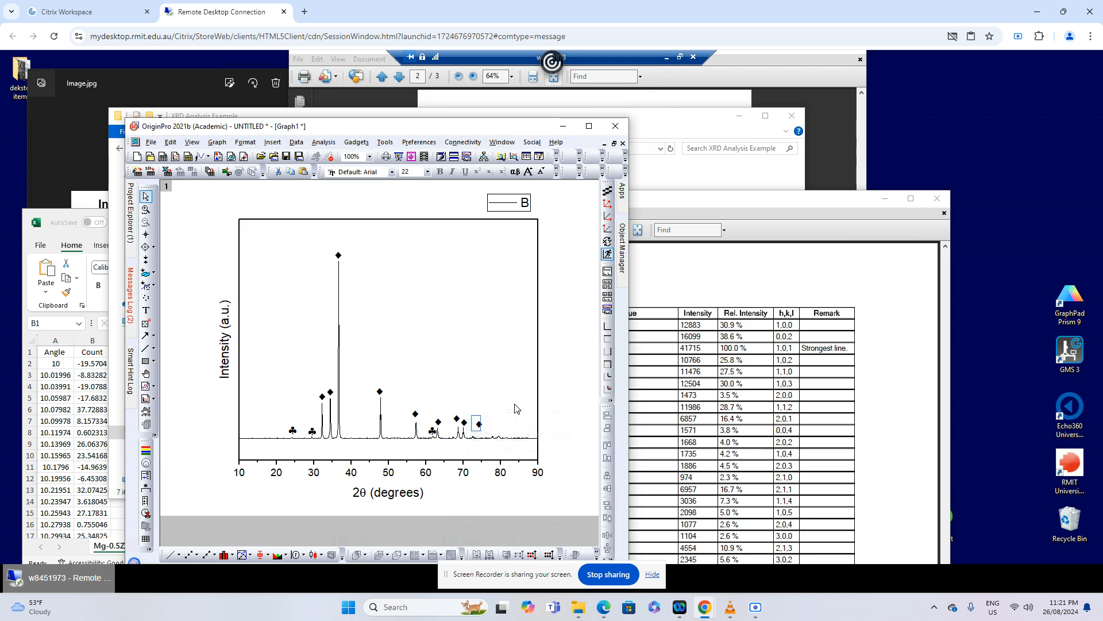
{"action": "key", "text": "Down"}
{"action": "key", "text": "Down"}
{"action": "left_click", "coordinate": [581, 416]}
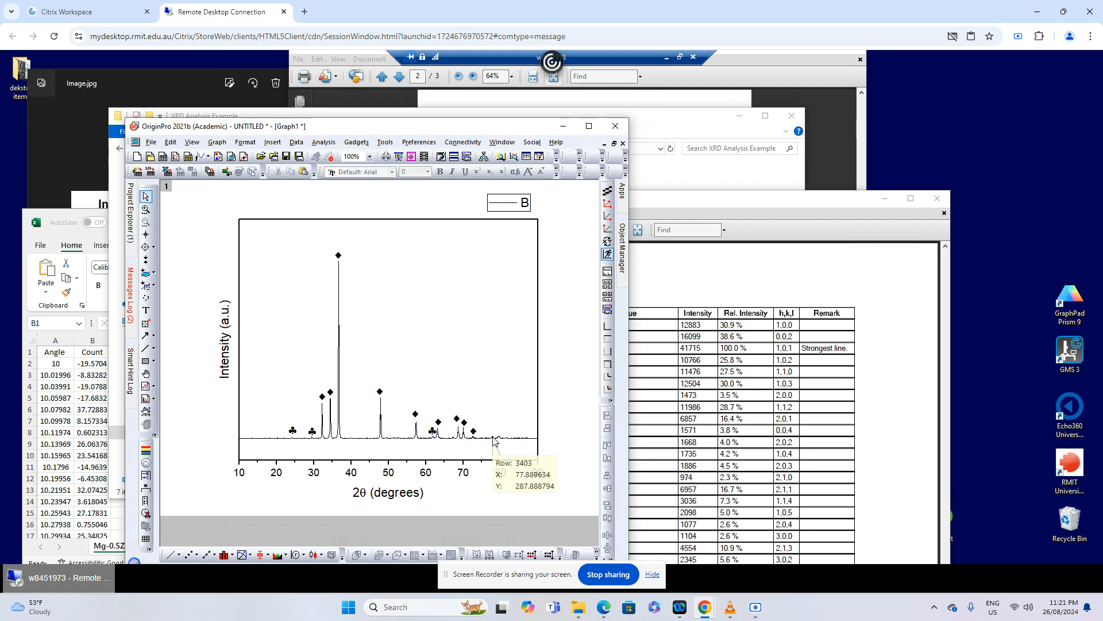
Look up the small peak near 78° in the Mg peaks table and place a copy of the neighbouring ♦ label above it in OriginPro
{"action": "left_click", "coordinate": [893, 400]}
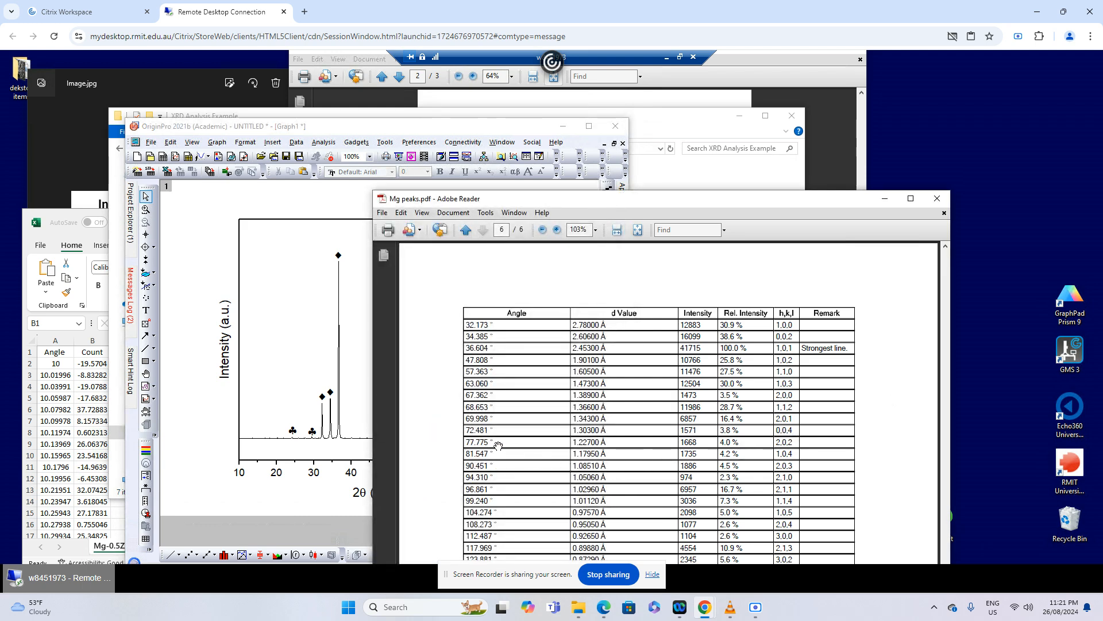
{"action": "left_click", "coordinate": [264, 385]}
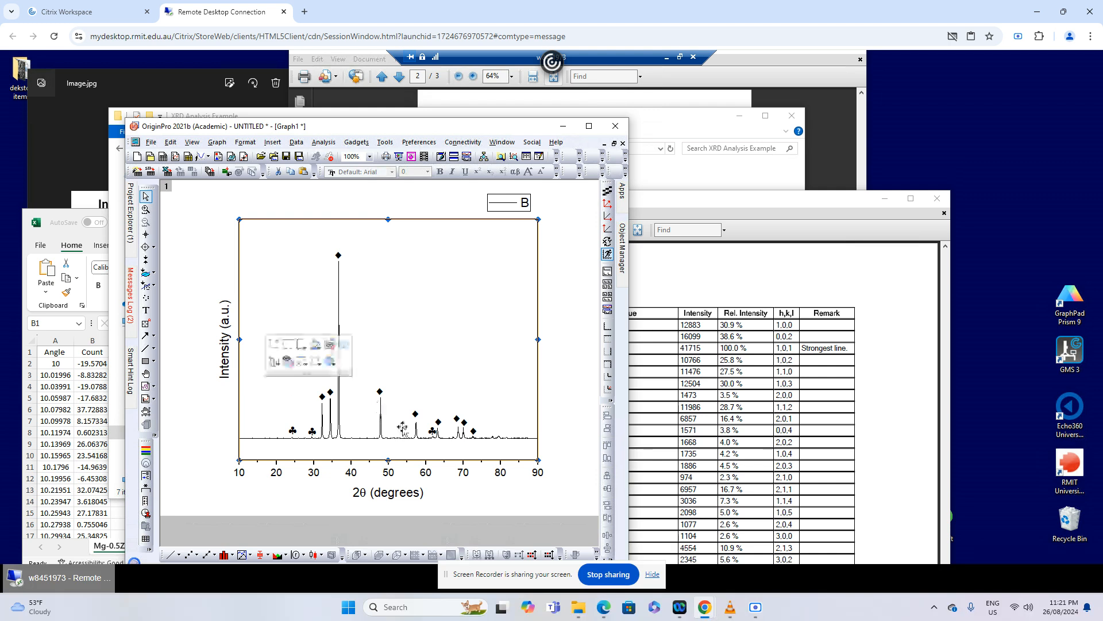
{"action": "left_click", "coordinate": [473, 430]}
{"action": "key", "text": "ctrl+c"}
{"action": "key", "text": "ctrl+v"}
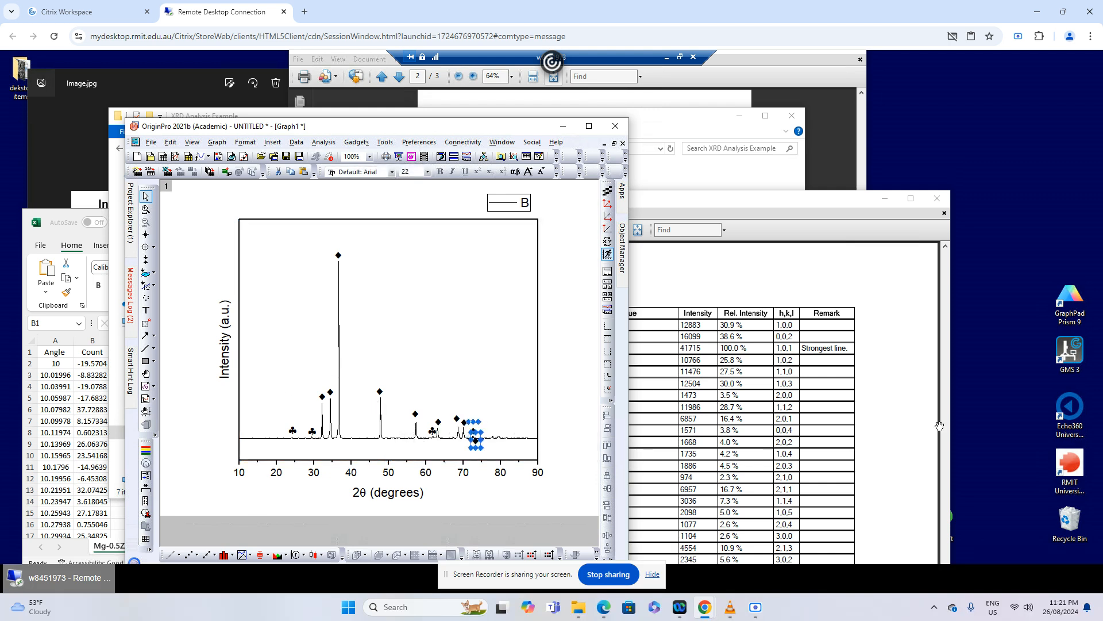
{"action": "key", "text": "Right"}
{"action": "key", "text": "Right"}
{"action": "key", "text": "Right"}
{"action": "key", "text": "Right"}
{"action": "key", "text": "Right"}
{"action": "key", "text": "Right"}
{"action": "key", "text": "Right"}
{"action": "key", "text": "Right"}
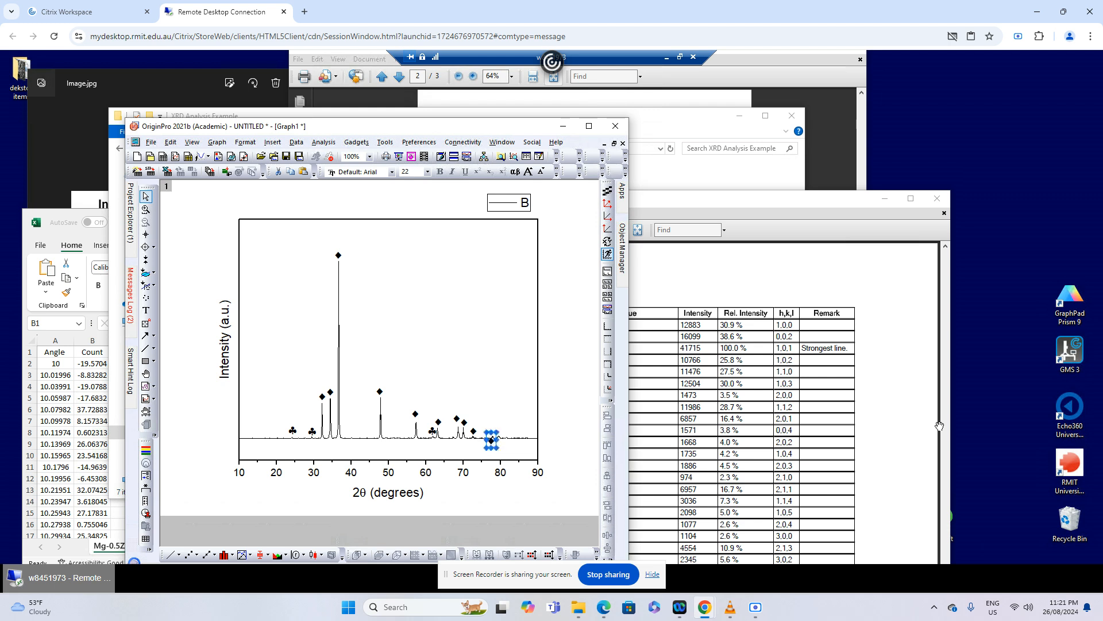
{"action": "key", "text": "Up"}
{"action": "key", "text": "Up"}
{"action": "key", "text": "Up"}
{"action": "key", "text": "Up"}
{"action": "left_click", "coordinate": [580, 426]}
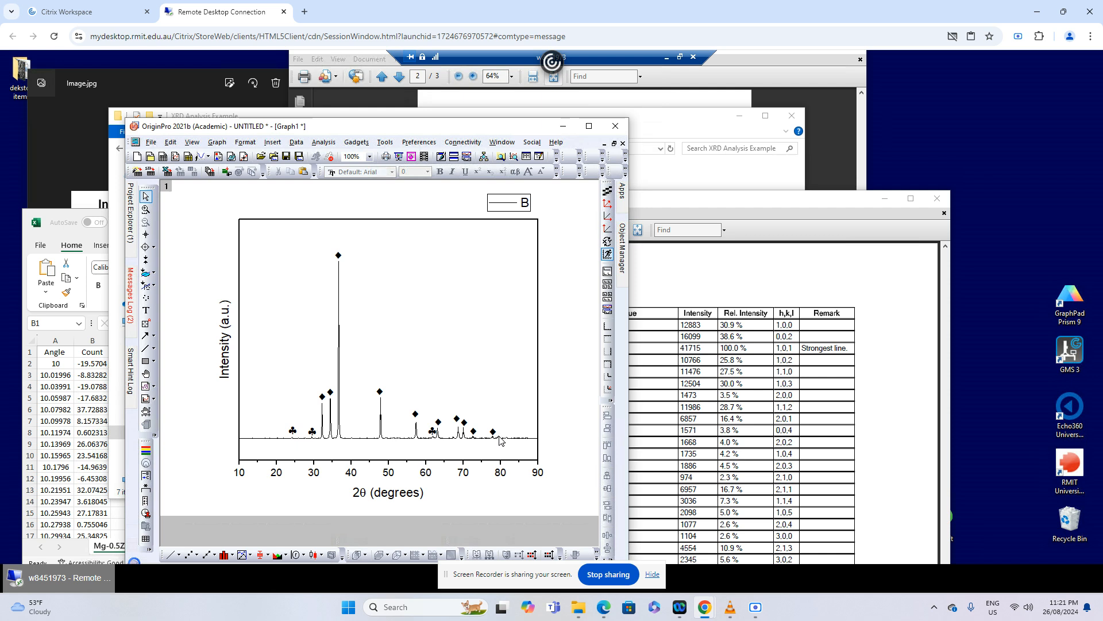
Look up the small peak near 80° in the Mg peaks table and Peak List #1, and return to the OriginPro graph
{"action": "mouse_move", "coordinate": [499, 441]}
{"action": "left_click", "coordinate": [827, 449]}
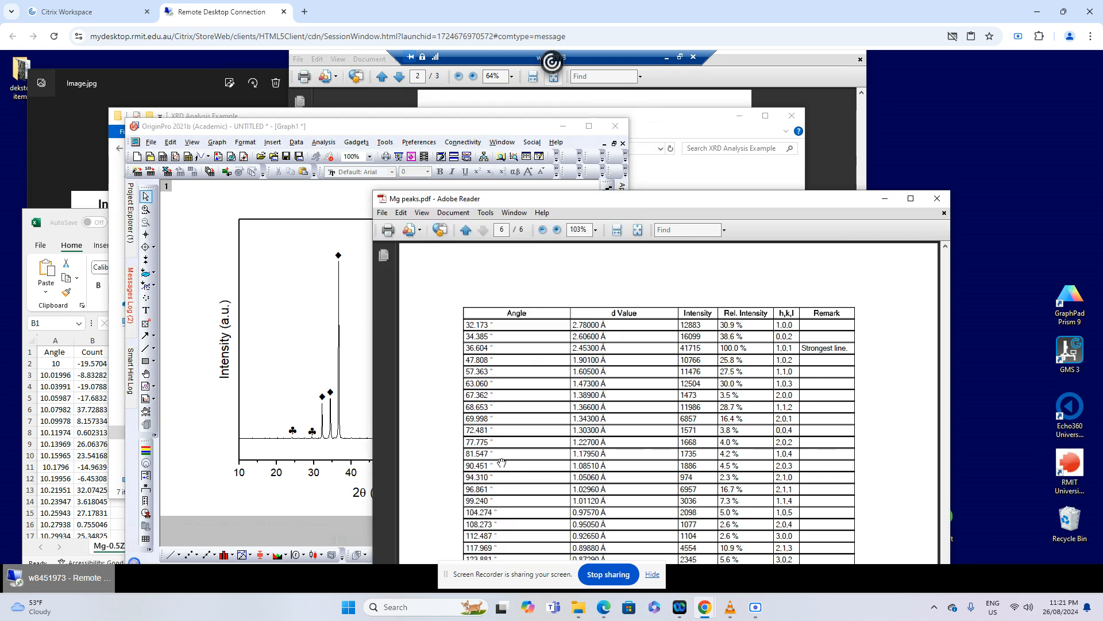
{"action": "left_click", "coordinate": [715, 175]}
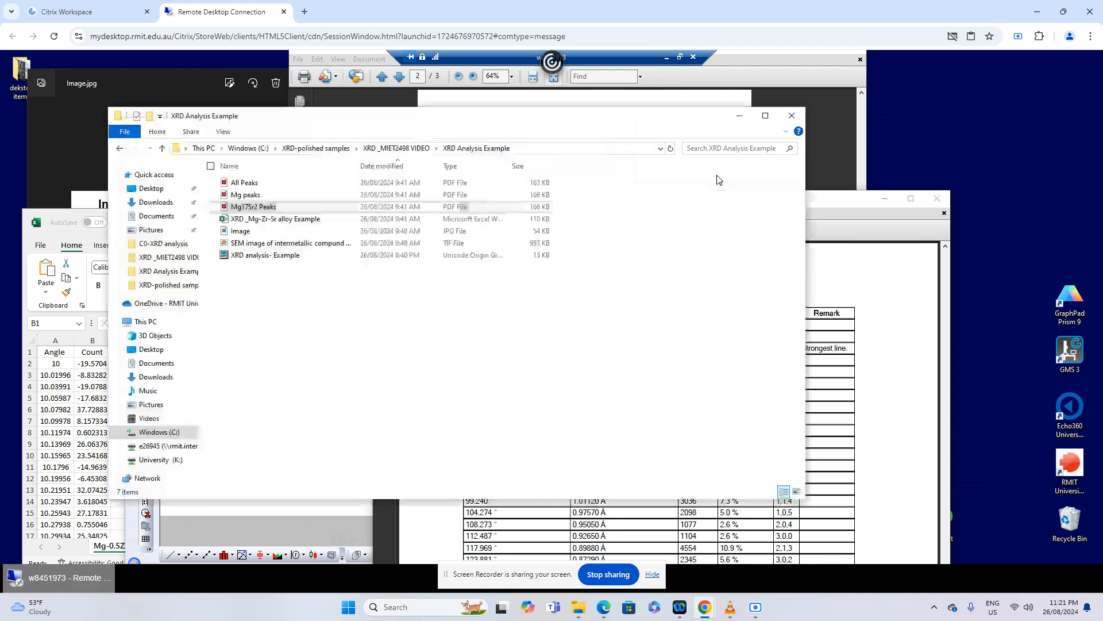
{"action": "left_click", "coordinate": [817, 147]}
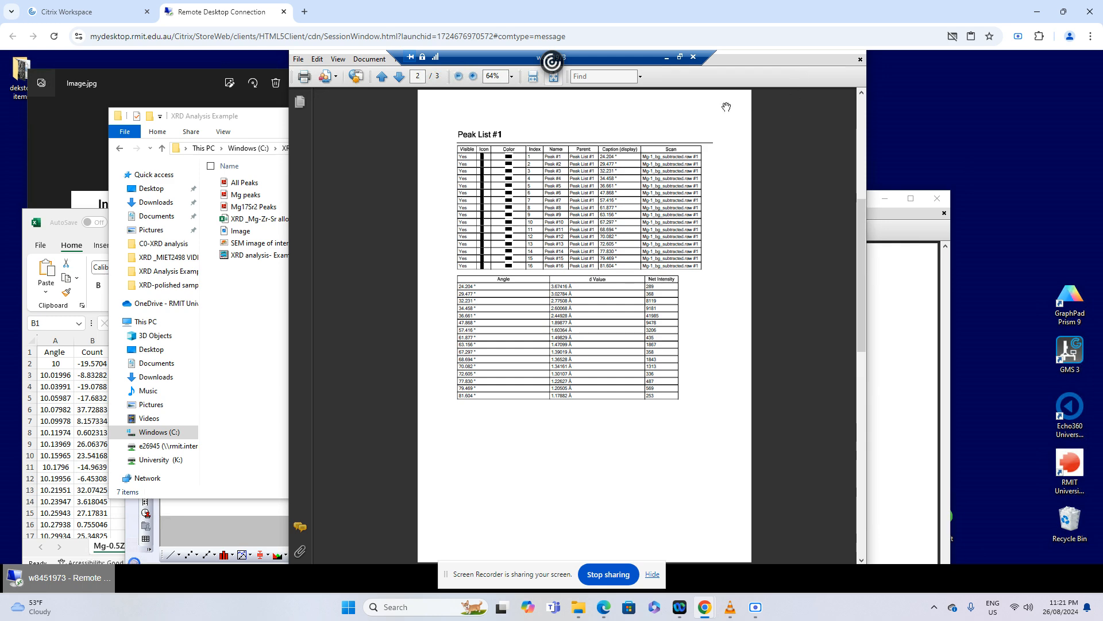
{"action": "left_click", "coordinate": [242, 417]}
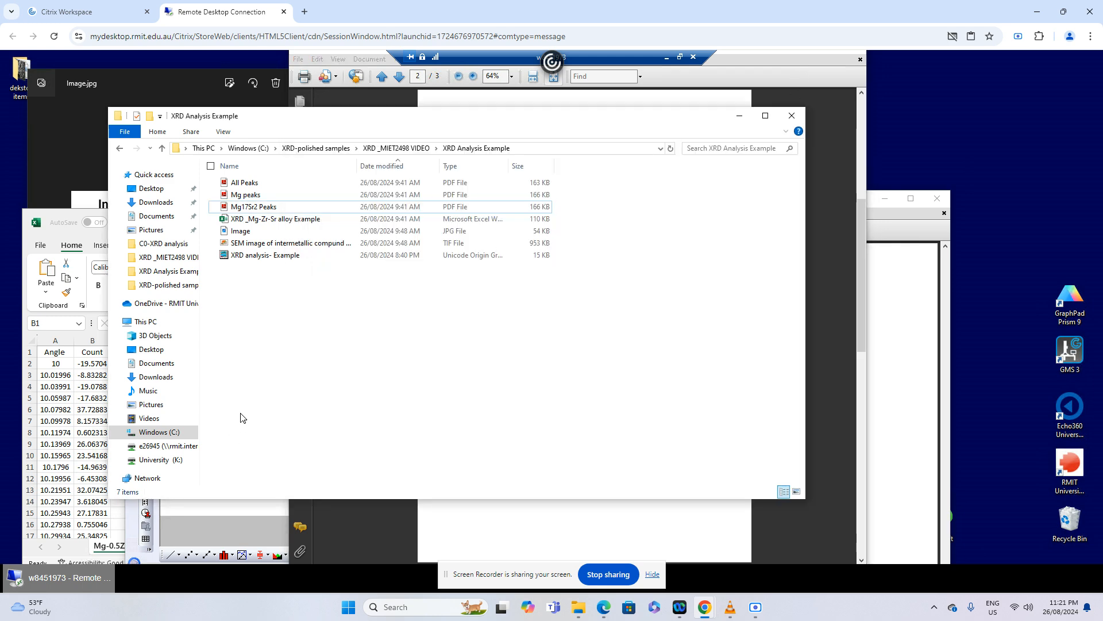
{"action": "left_click", "coordinate": [267, 531]}
Duplicate the ♣ label of the peak near 62° and place the copy above the small peak near 80°
{"action": "left_click", "coordinate": [435, 432]}
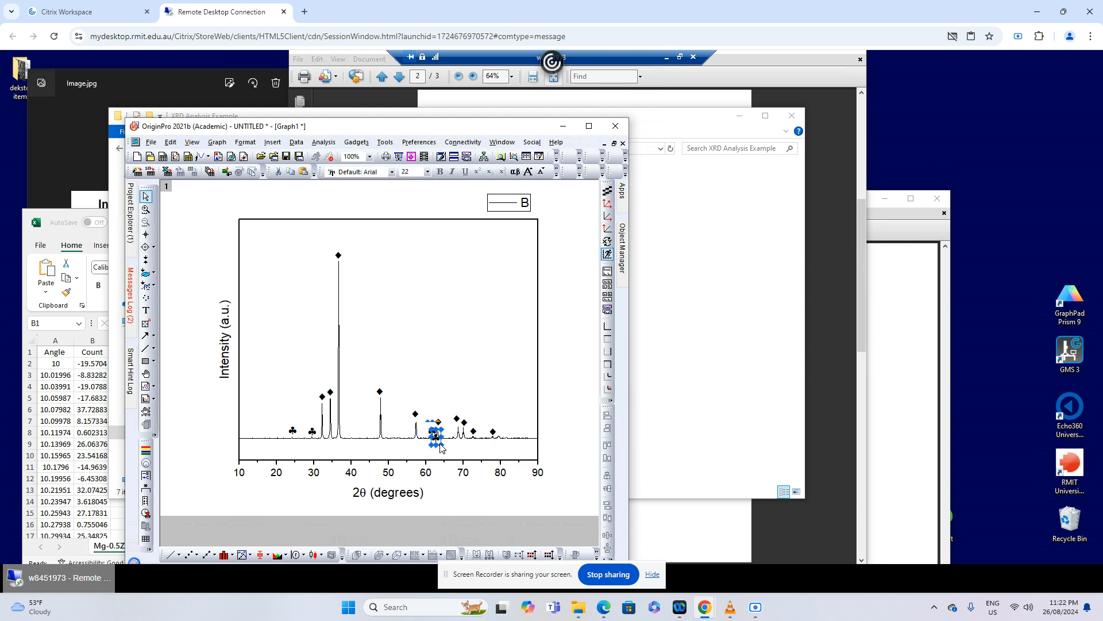
{"action": "left_click_drag", "start_coordinate": [434, 439], "coordinate": [497, 429]}
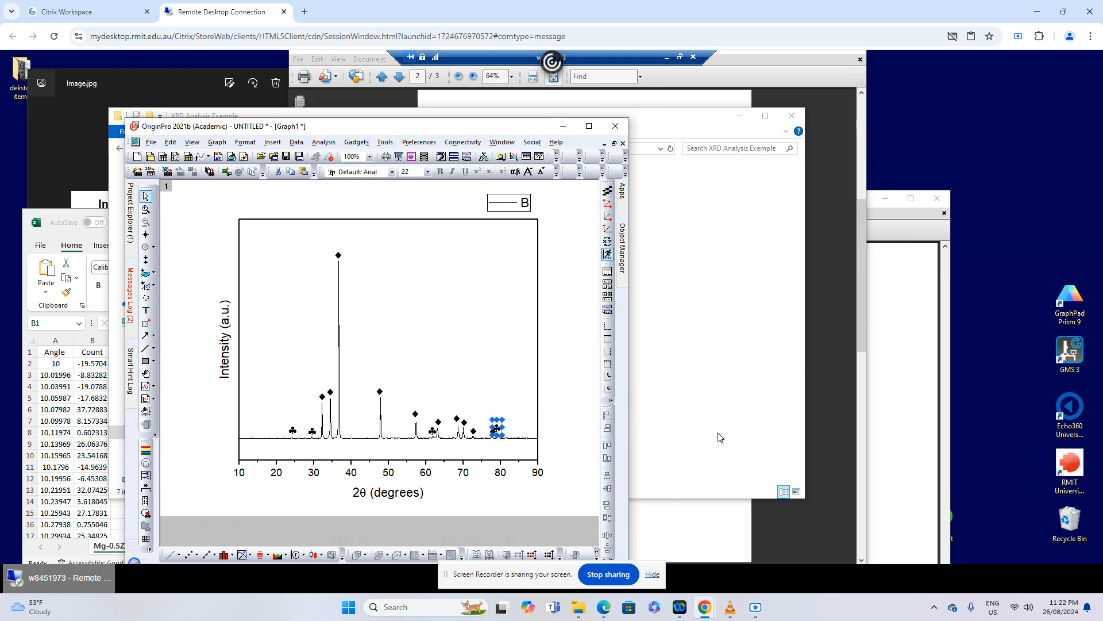
{"action": "key", "text": "Right"}
{"action": "key", "text": "Right"}
{"action": "key", "text": "Right"}
{"action": "key", "text": "Right"}
{"action": "key", "text": "Right"}
{"action": "key", "text": "Down"}
{"action": "key", "text": "Down"}
{"action": "key", "text": "Down"}
{"action": "key", "text": "Down"}
{"action": "key", "text": "Down"}
{"action": "left_click", "coordinate": [584, 436]}
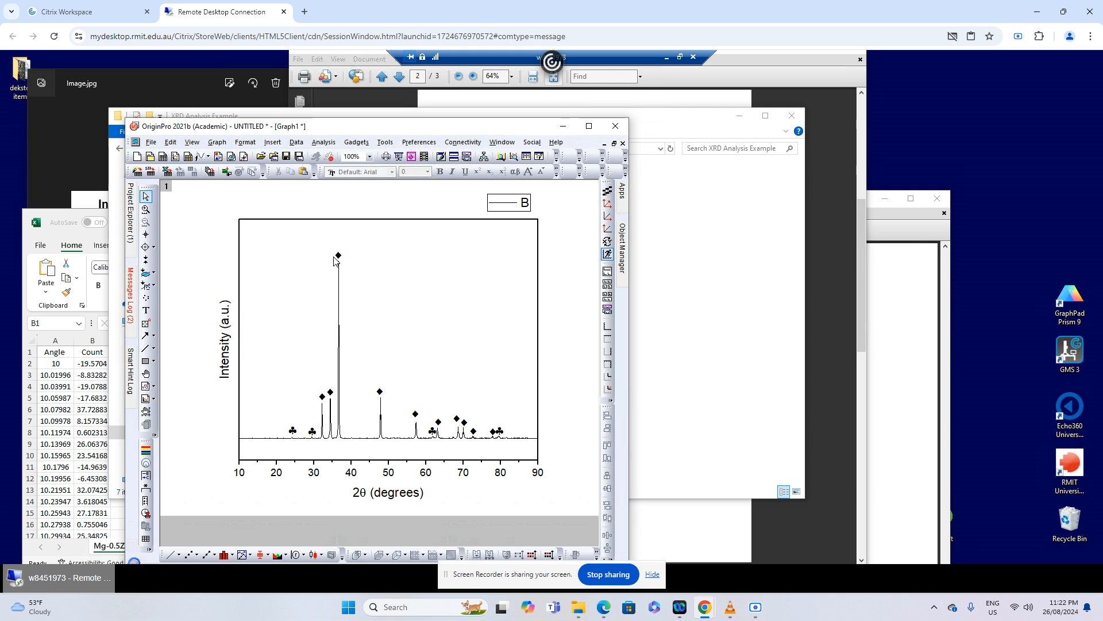
Delete the default curve legend B above the plot frame
{"action": "left_click", "coordinate": [493, 213]}
{"action": "left_click", "coordinate": [523, 217]}
{"action": "key", "text": "Delete"}
Place a copy of the tallest peak's ♦ label in the empty upper-right area of the plot and add the text Mg beside it
{"action": "left_click", "coordinate": [338, 256]}
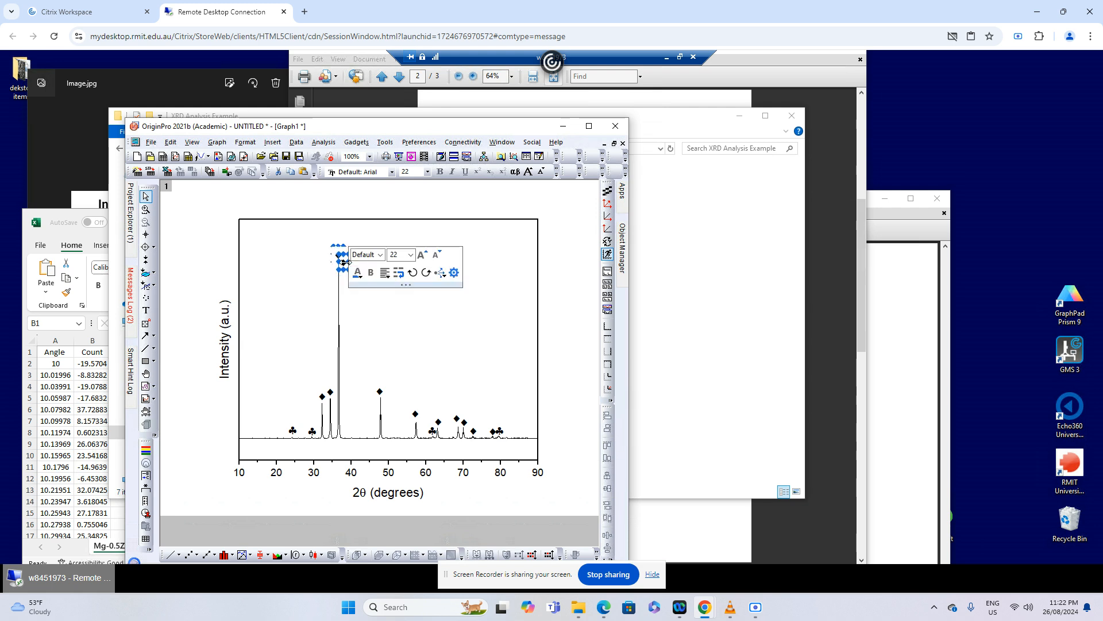
{"action": "left_click_drag", "start_coordinate": [340, 257], "coordinate": [445, 235]}
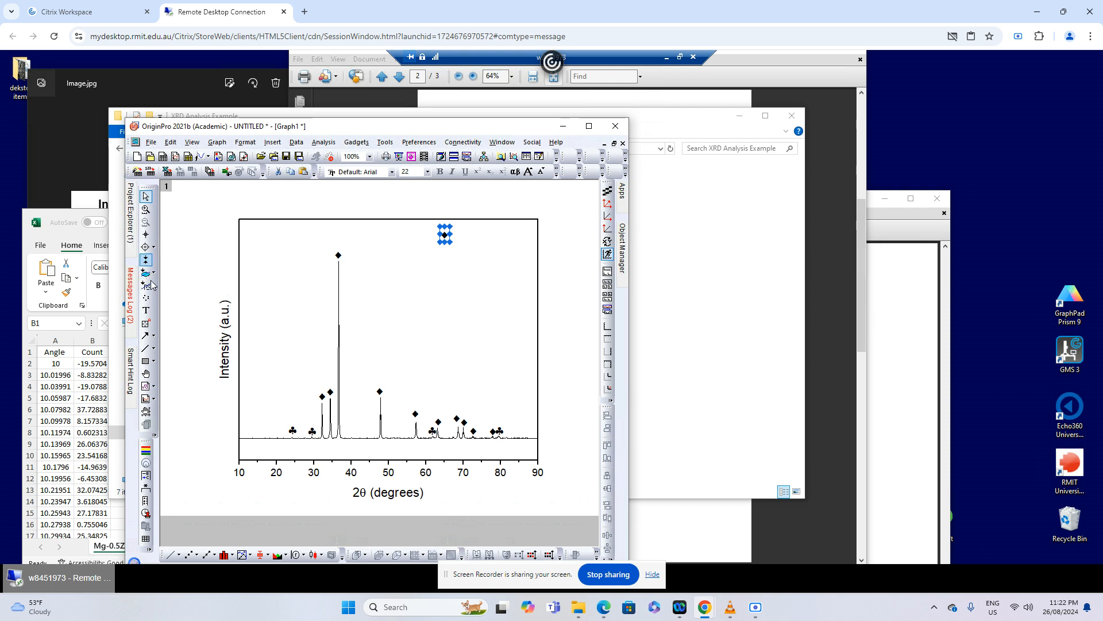
{"action": "left_click", "coordinate": [147, 314]}
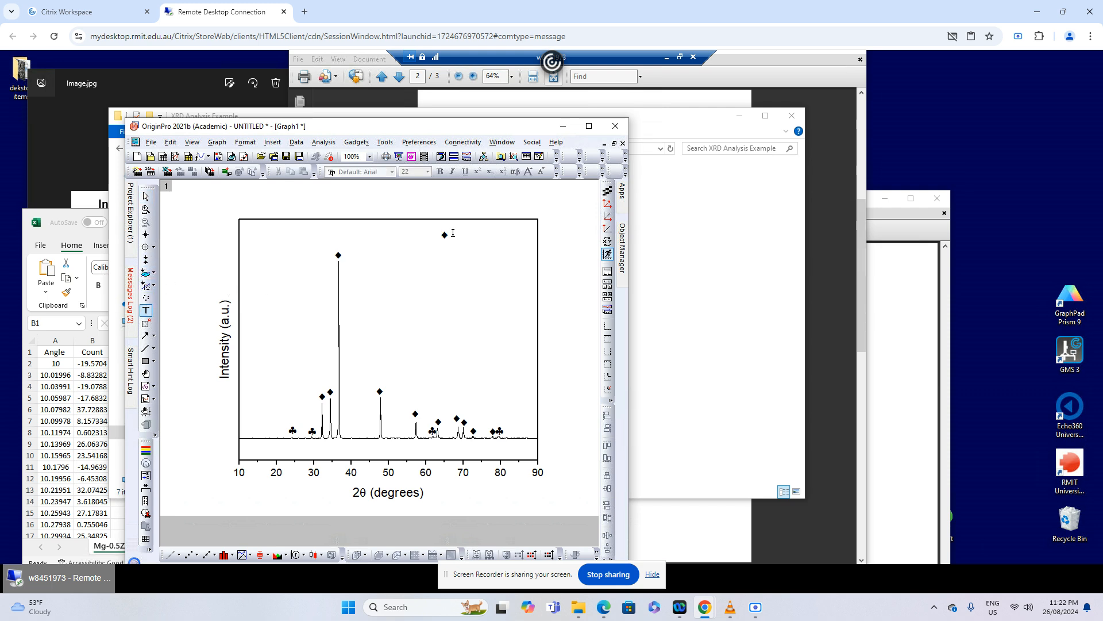
{"action": "left_click", "coordinate": [454, 234]}
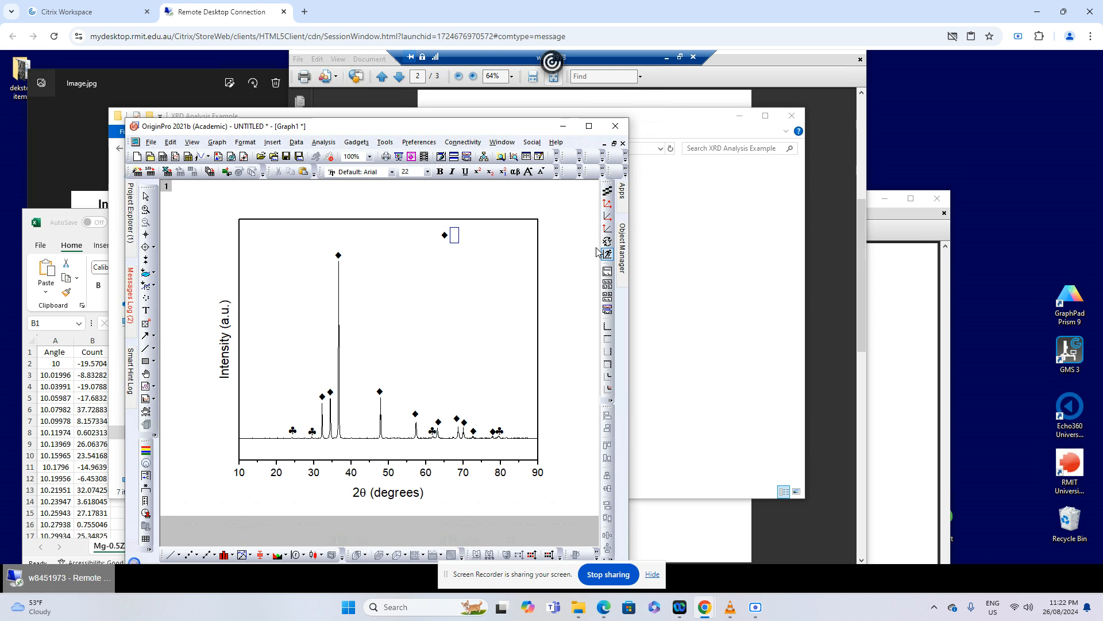
{"action": "type", "text": "Mg"}
{"action": "left_click", "coordinate": [474, 253]}
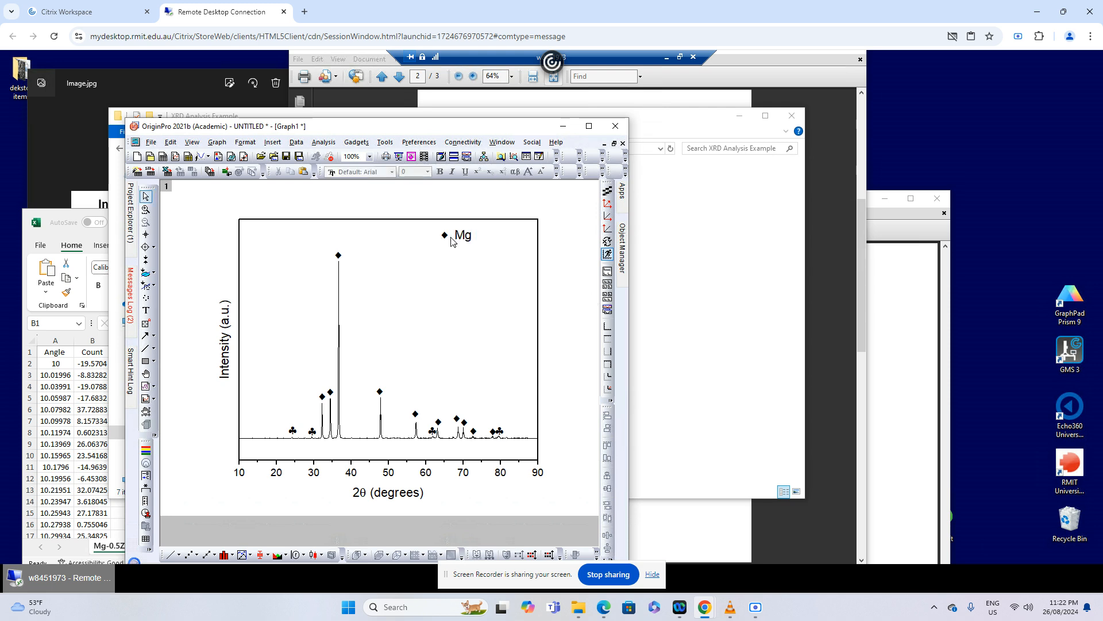
Duplicate the ♣ label of the peak near 24° and place the copy below the ♦ beside the Mg text
{"action": "left_click", "coordinate": [294, 431]}
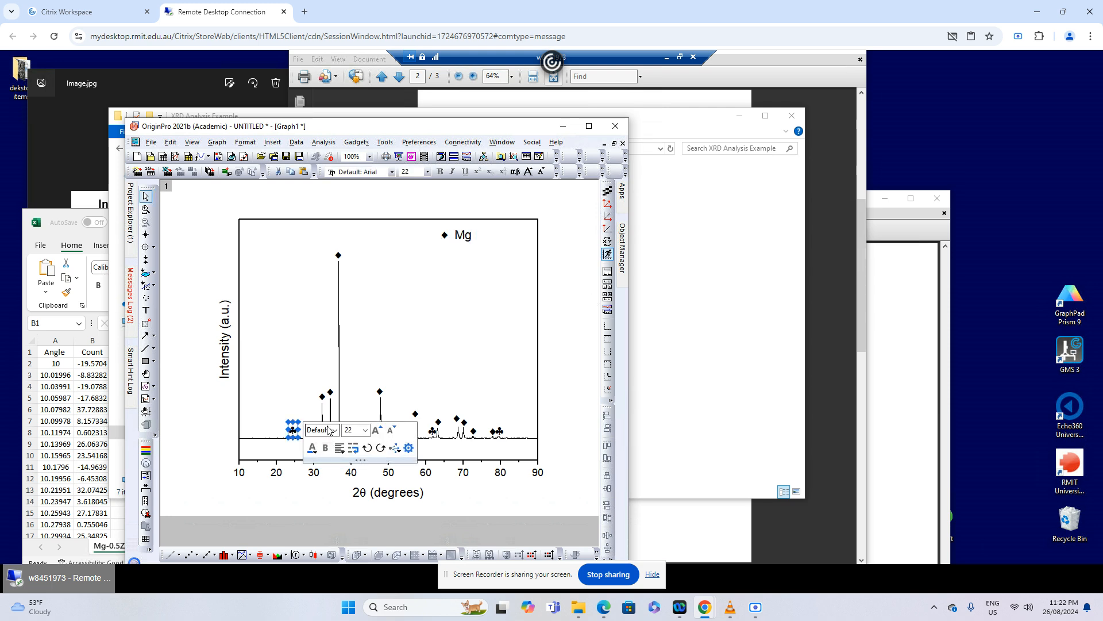
{"action": "key", "text": "ctrl+v"}
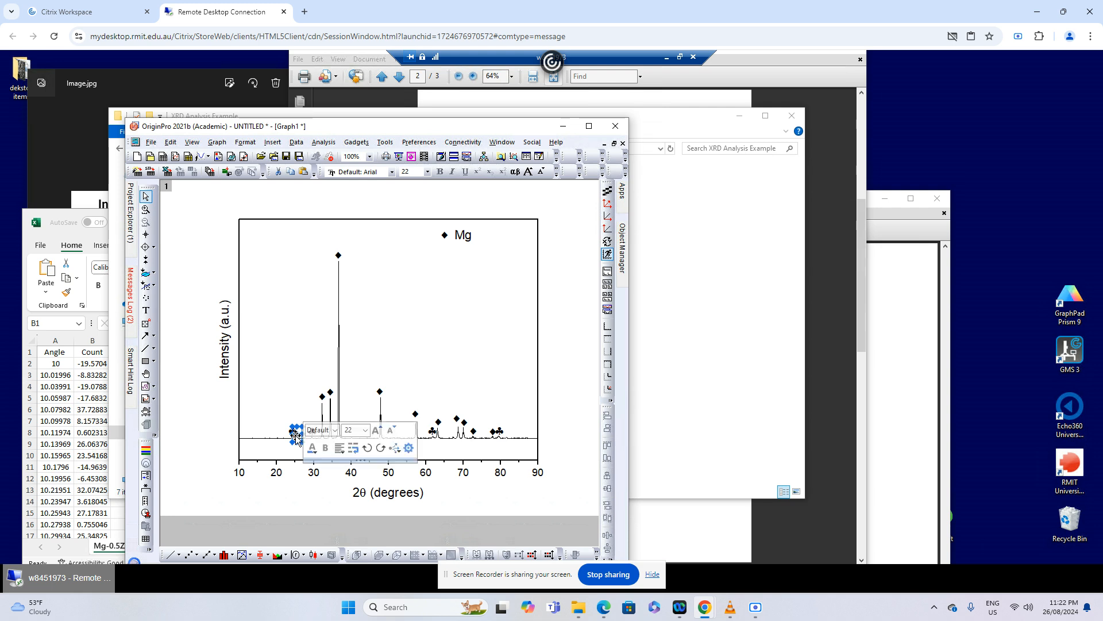
{"action": "left_click_drag", "start_coordinate": [296, 437], "coordinate": [443, 258]}
Duplicate the Mg text, place the copy beside the ♣ key symbol and change it to Mg17Sr2
{"action": "left_click", "coordinate": [470, 246]}
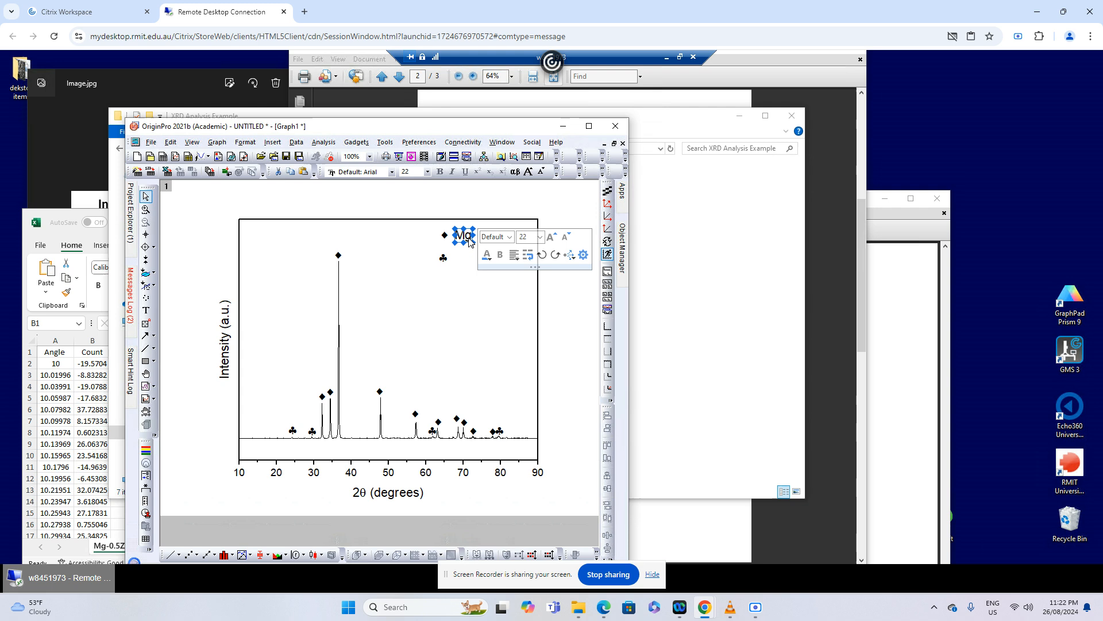
{"action": "key", "text": "ctrl+c"}
{"action": "key", "text": "ctrl+v"}
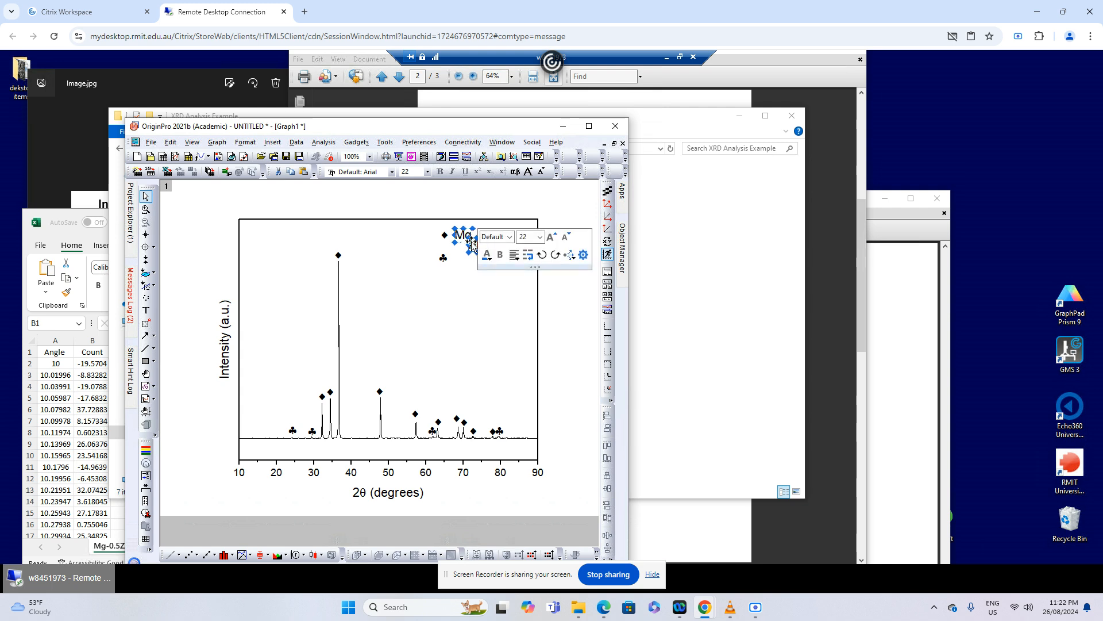
{"action": "left_click_drag", "start_coordinate": [472, 243], "coordinate": [456, 255]}
{"action": "double_click", "coordinate": [463, 258]}
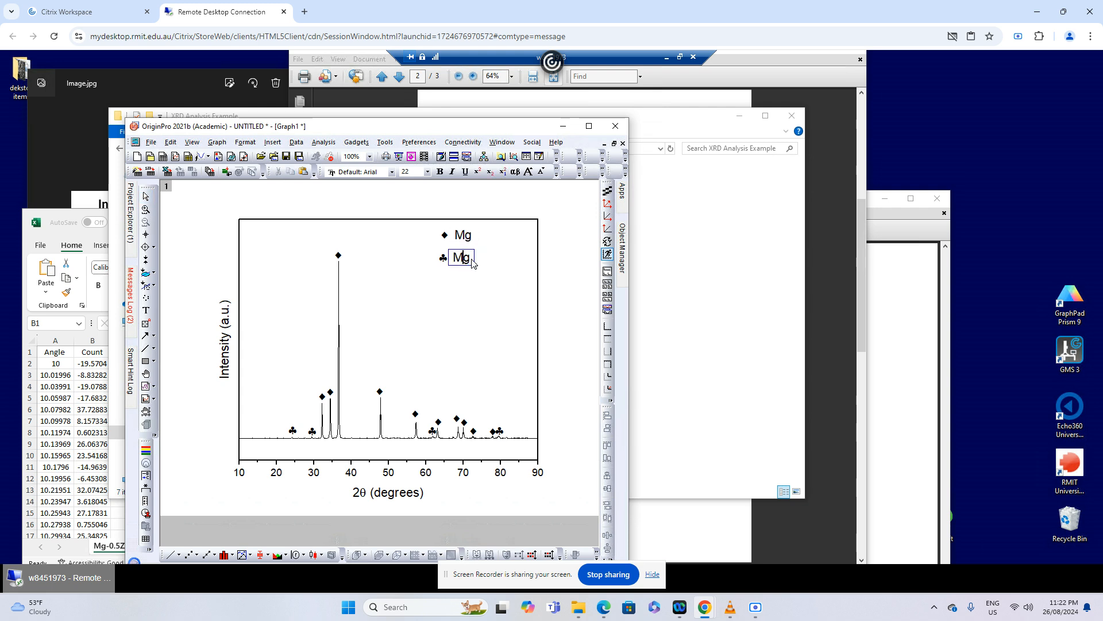
{"action": "type", "text": "17Sr2"}
Format the 17 and 2 in the Mg17Sr2 key text as subscripts and align the ♦ key symbol with the ♣ below it
{"action": "left_click_drag", "start_coordinate": [485, 260], "coordinate": [470, 259]}
{"action": "left_click", "coordinate": [490, 174]}
{"action": "left_click_drag", "start_coordinate": [502, 260], "coordinate": [495, 262]}
{"action": "left_click", "coordinate": [489, 172]}
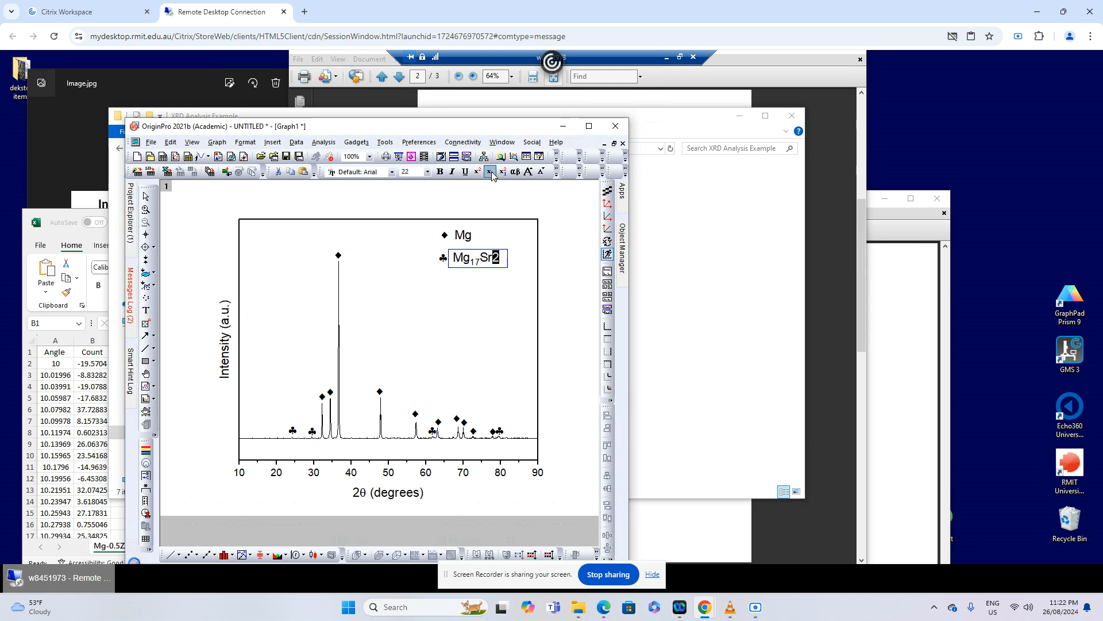
{"action": "left_click", "coordinate": [567, 302]}
{"action": "left_click", "coordinate": [446, 238]}
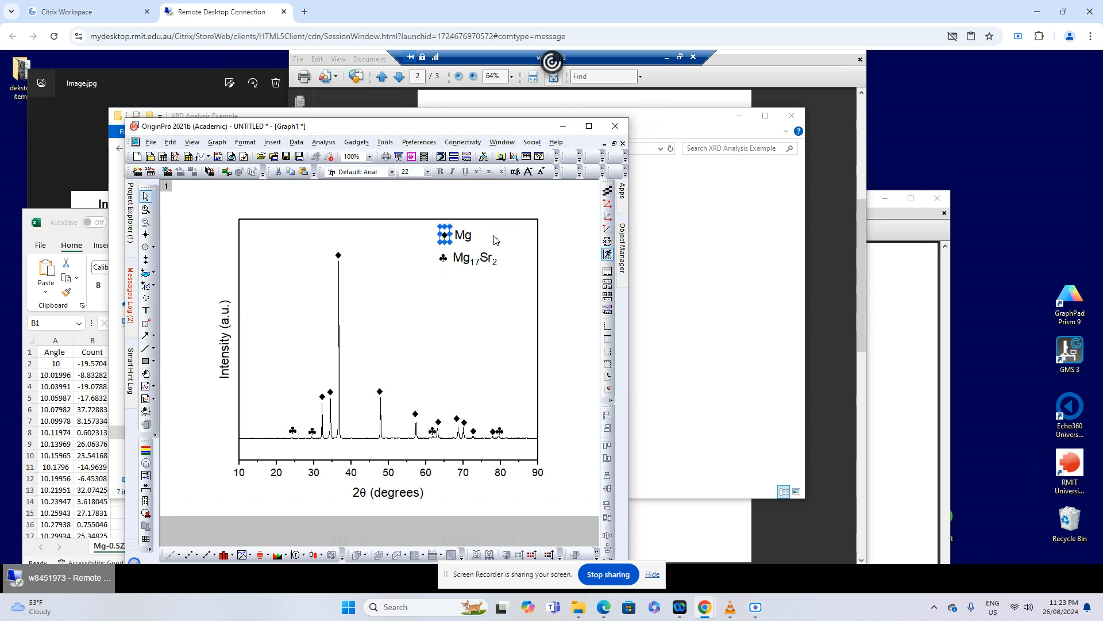
{"action": "left_click", "coordinate": [556, 305]}
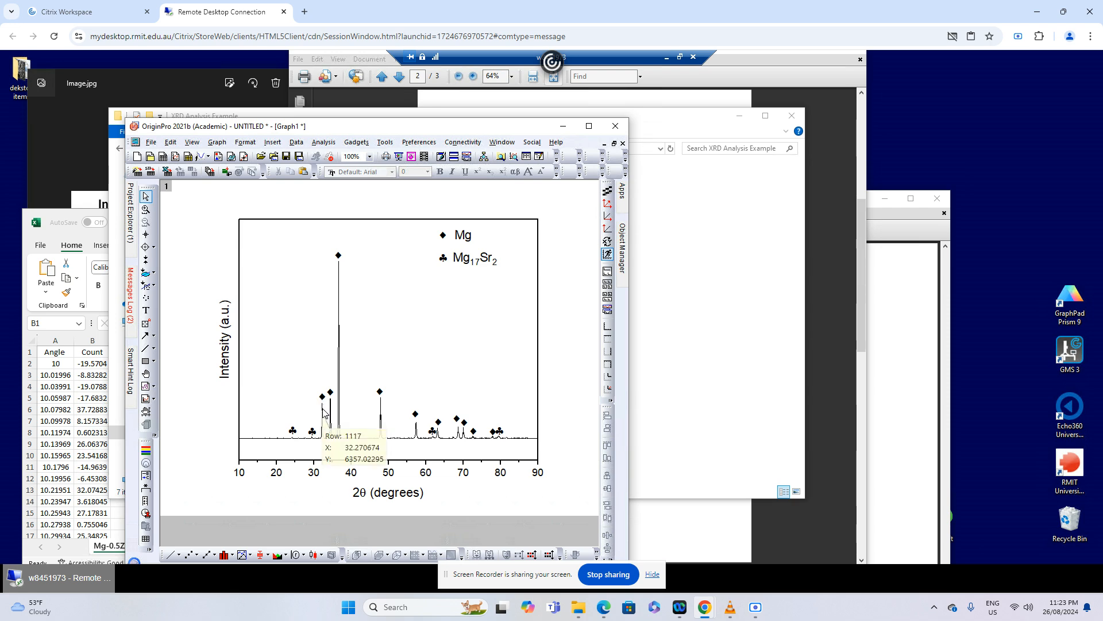
Bring Peak List #1 and the Mg peaks table to the front to review the reference angles
{"action": "left_click", "coordinate": [671, 351]}
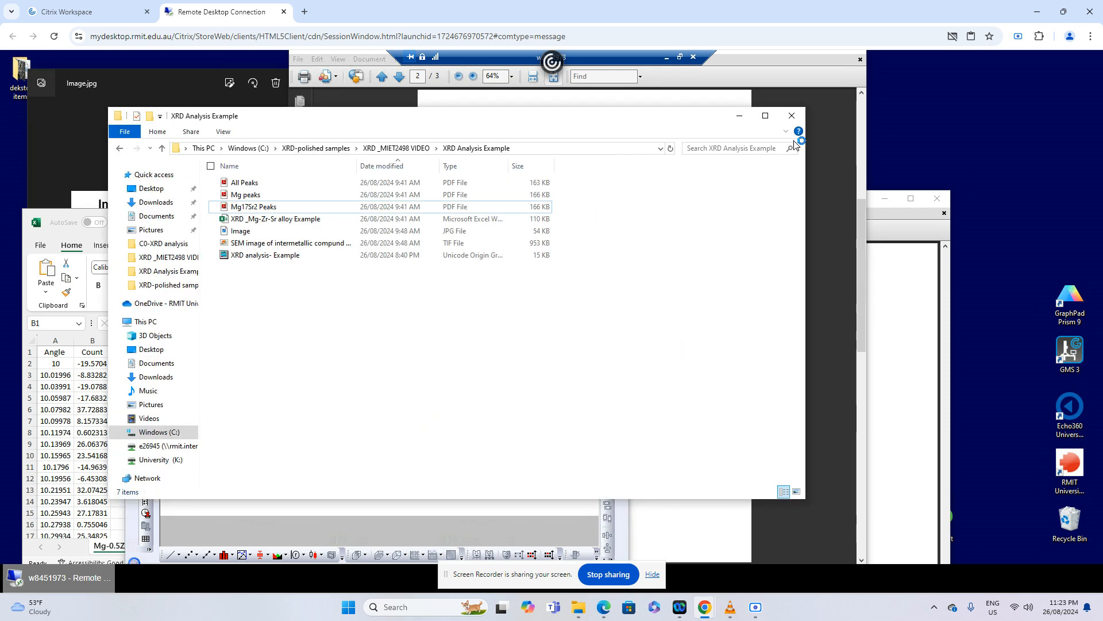
{"action": "left_click", "coordinate": [828, 188]}
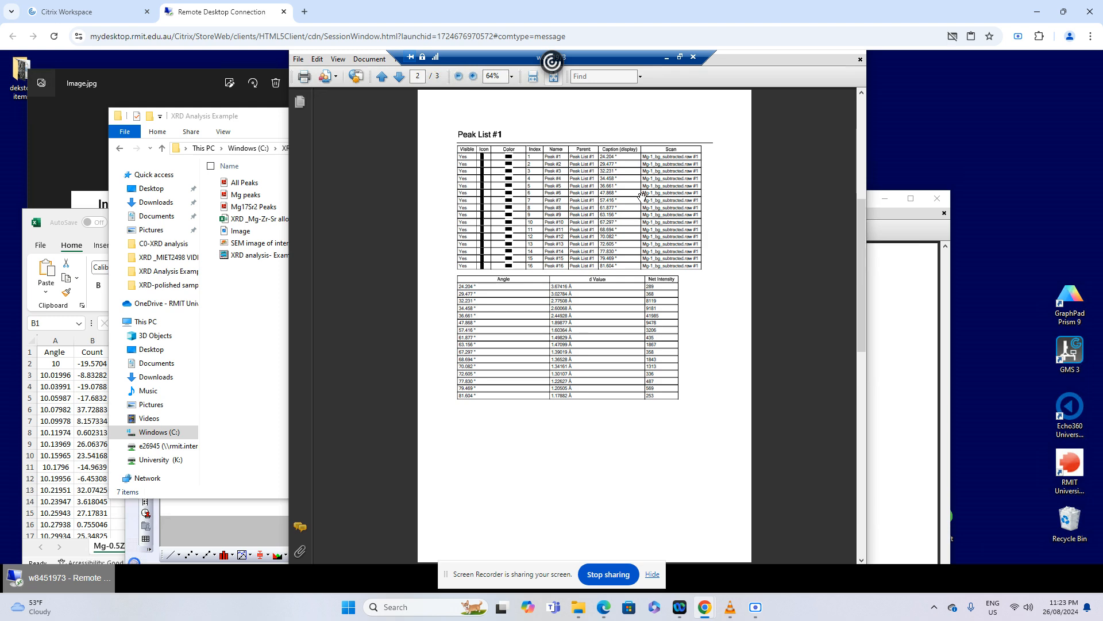
{"action": "left_click", "coordinate": [907, 270]}
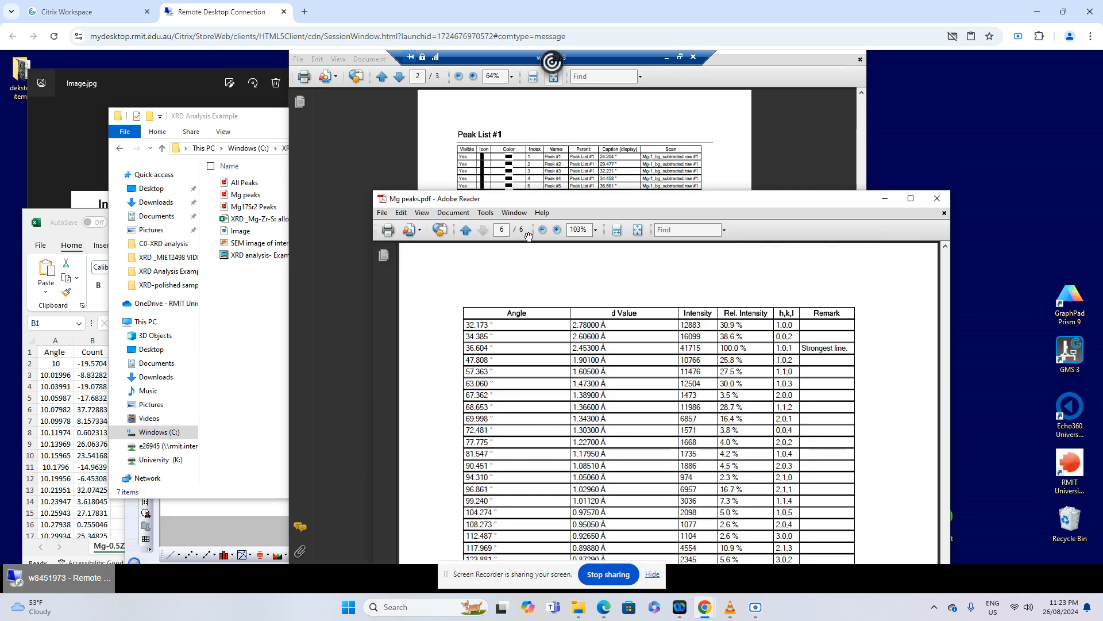
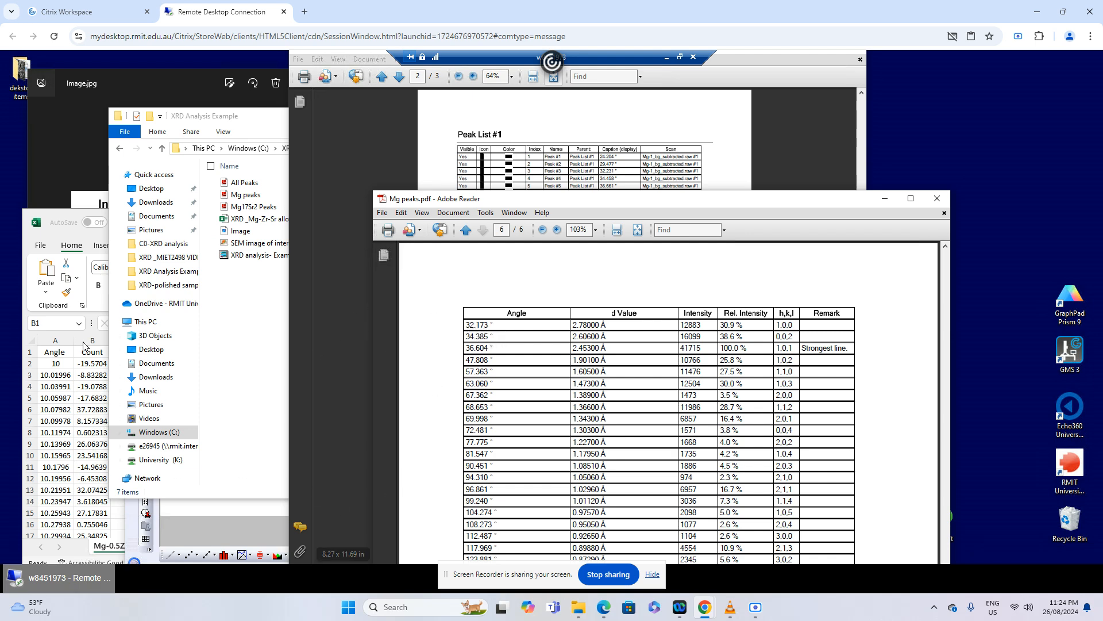
Return to the OriginPro graph and add a (100) text label above the ♦ of the Mg peak near 32°
{"action": "left_click", "coordinate": [178, 520]}
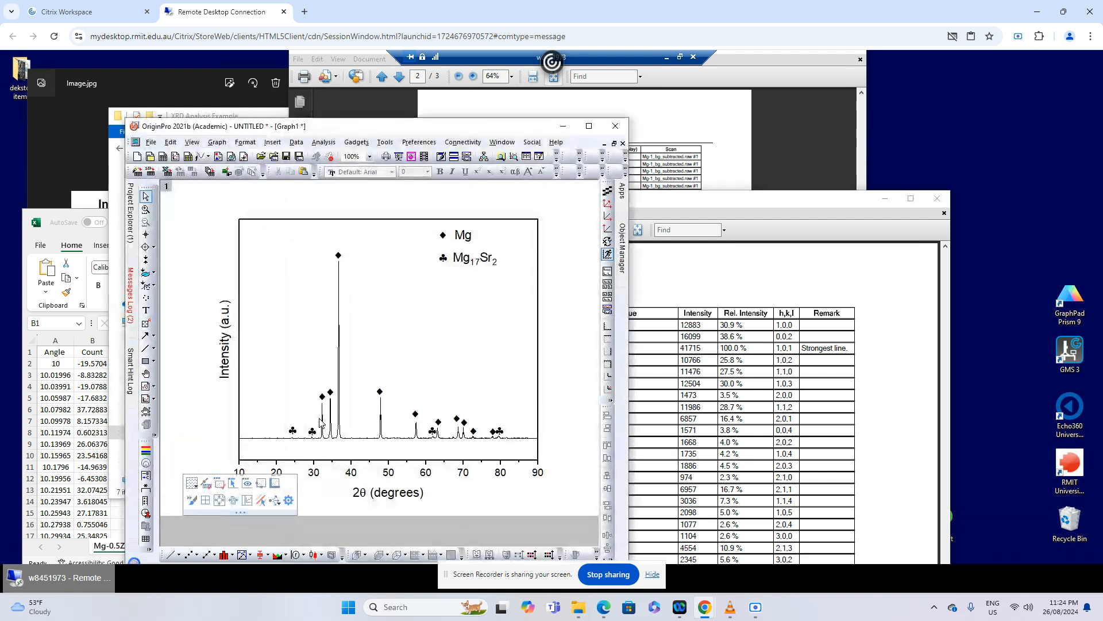
{"action": "left_click", "coordinate": [322, 397]}
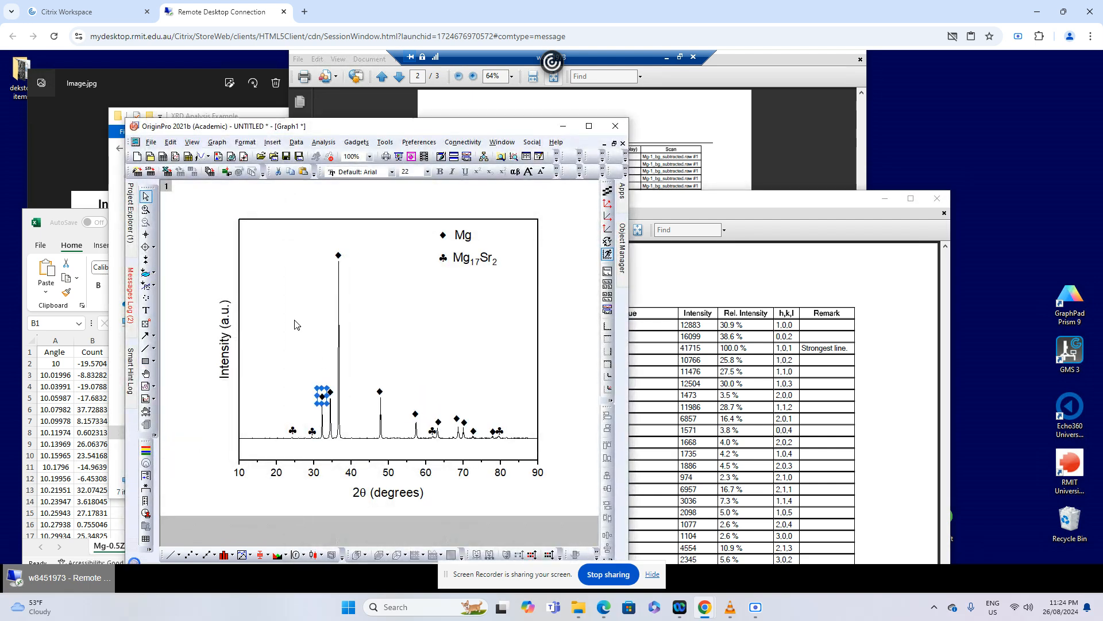
{"action": "left_click", "coordinate": [147, 311]}
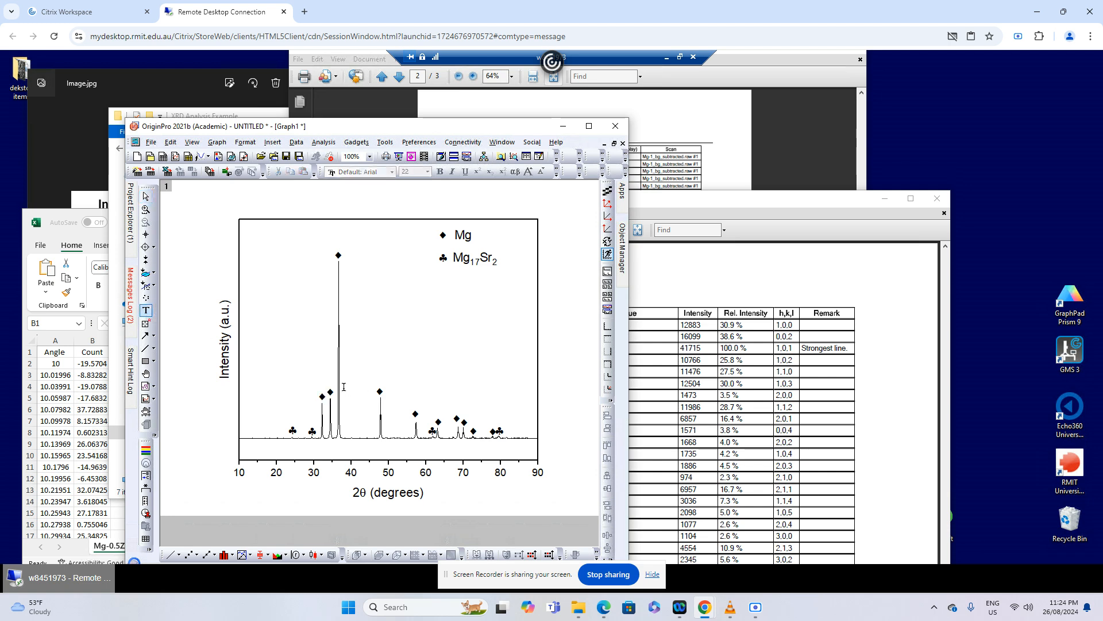
{"action": "left_click", "coordinate": [321, 383]}
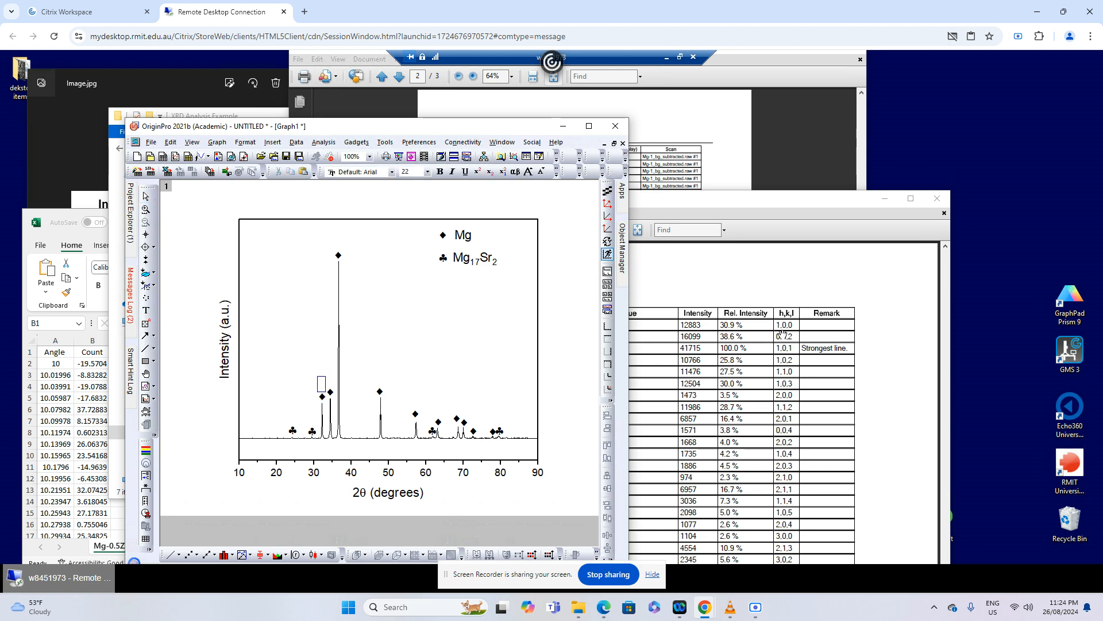
{"action": "type", "text": "(100"}
{"action": "left_click", "coordinate": [336, 384]}
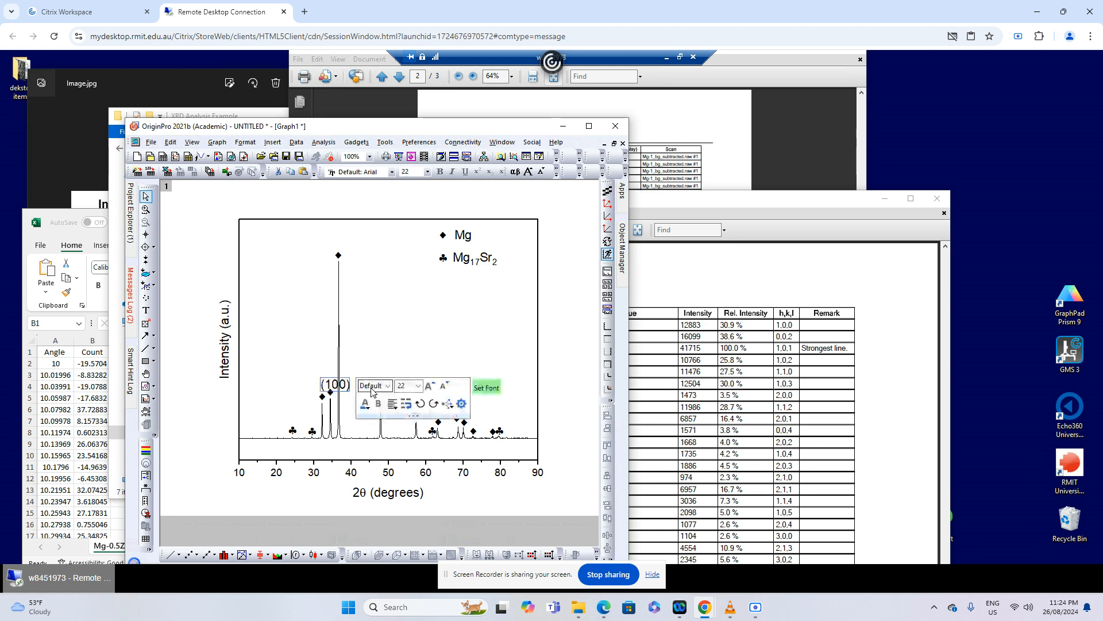
Shift the (100) label clear of the neighbouring peak and rotate it counter-clockwise to read vertically
{"action": "key", "text": "Left"}
{"action": "key", "text": "Left"}
{"action": "key", "text": "Left"}
{"action": "key", "text": "Left"}
{"action": "key", "text": "Left"}
{"action": "key", "text": "Left"}
{"action": "key", "text": "Left"}
{"action": "key", "text": "Left"}
{"action": "key", "text": "Left"}
{"action": "key", "text": "Left"}
{"action": "key", "text": "Up"}
{"action": "key", "text": "Up"}
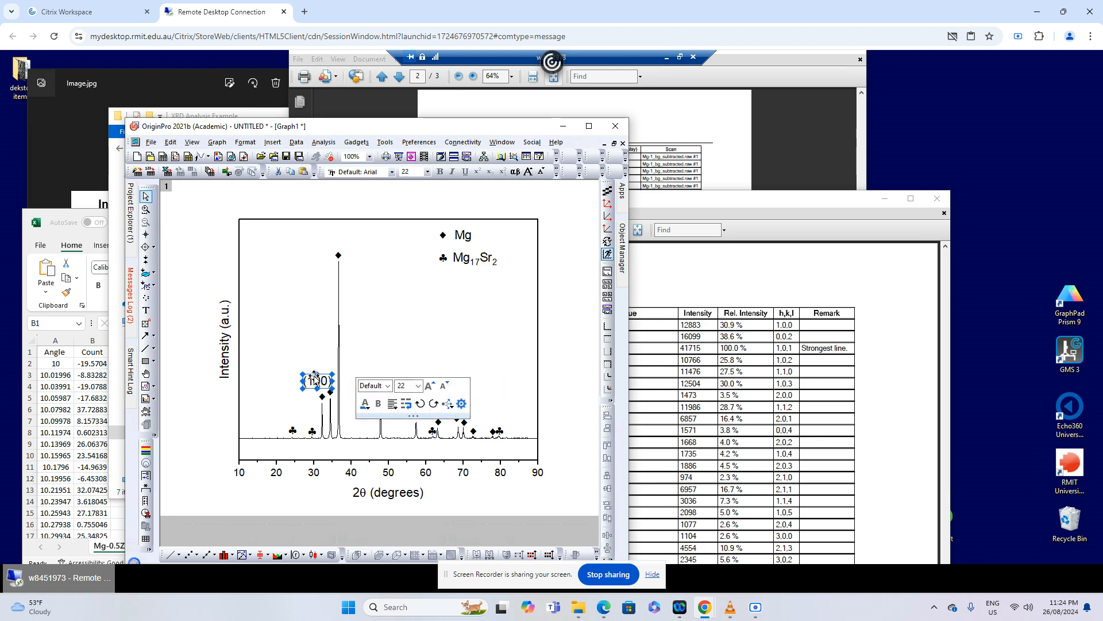
{"action": "left_click", "coordinate": [437, 406]}
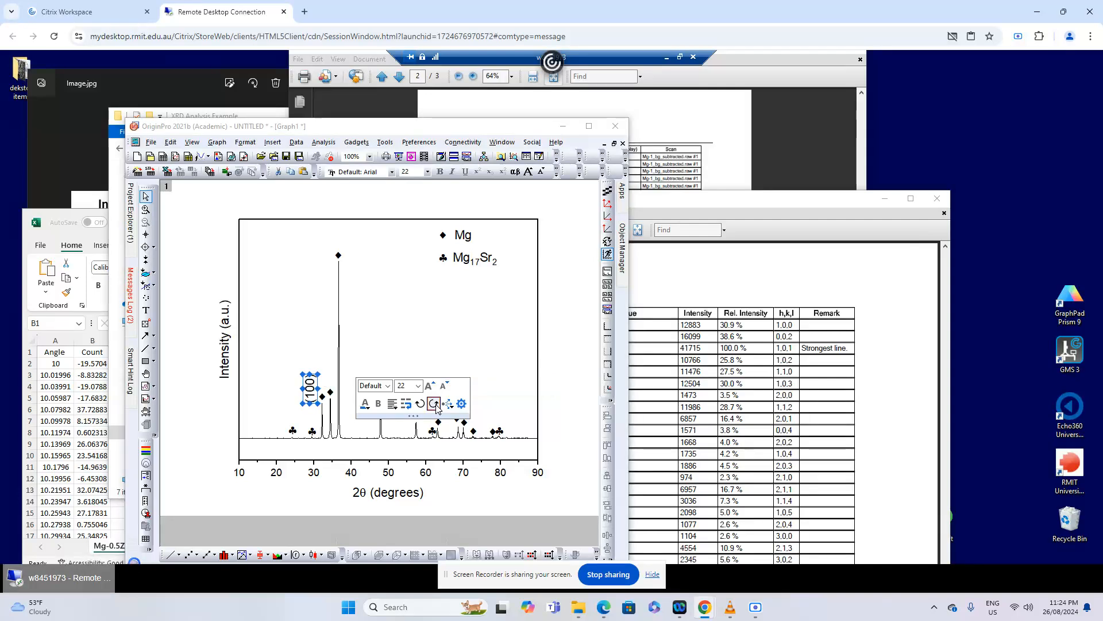
{"action": "left_click", "coordinate": [587, 399]}
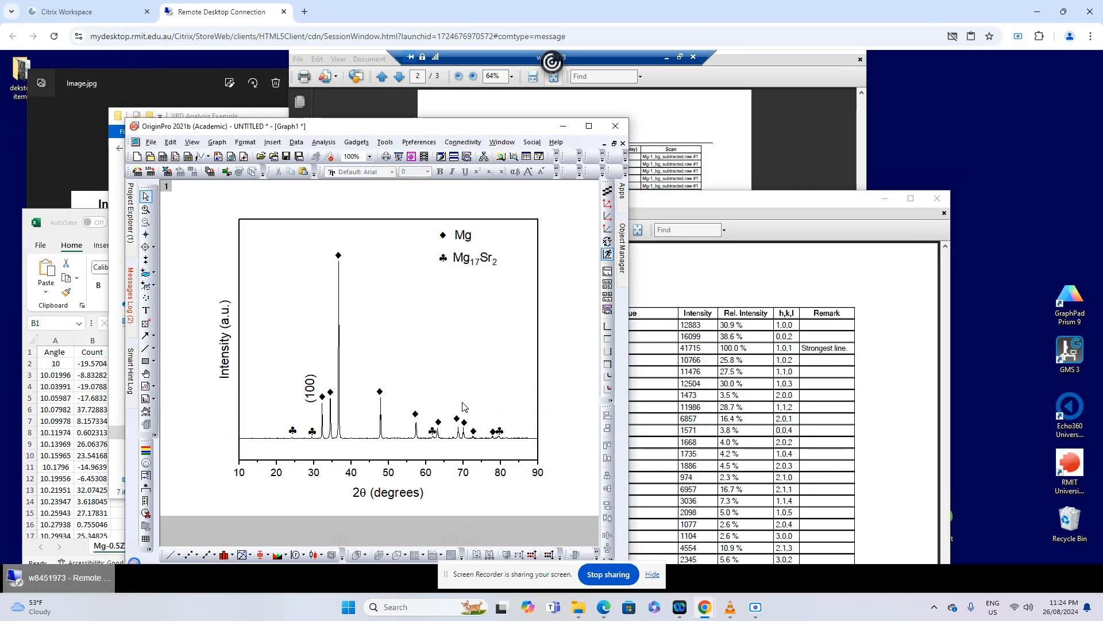
Nudge the vertical (100) label into position directly above the ♦ of the peak near 32°
{"action": "left_click", "coordinate": [313, 385]}
{"action": "key", "text": "Up"}
{"action": "key", "text": "Up"}
{"action": "key", "text": "Up"}
{"action": "key", "text": "Up"}
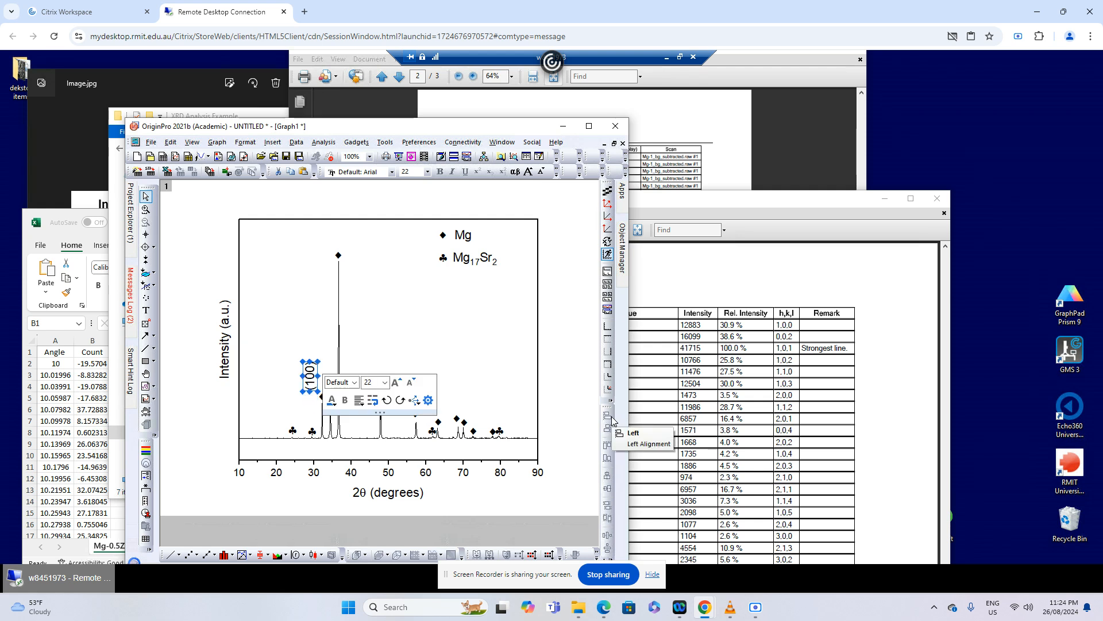
{"action": "key", "text": "Right"}
{"action": "key", "text": "Right"}
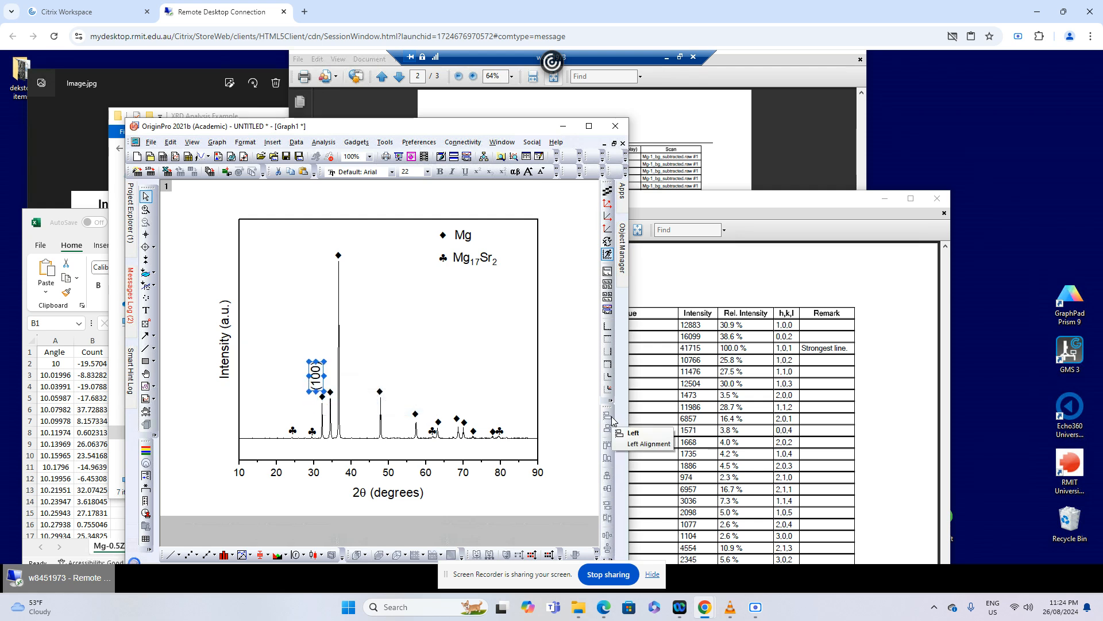
{"action": "key", "text": "Right"}
{"action": "key", "text": "Right"}
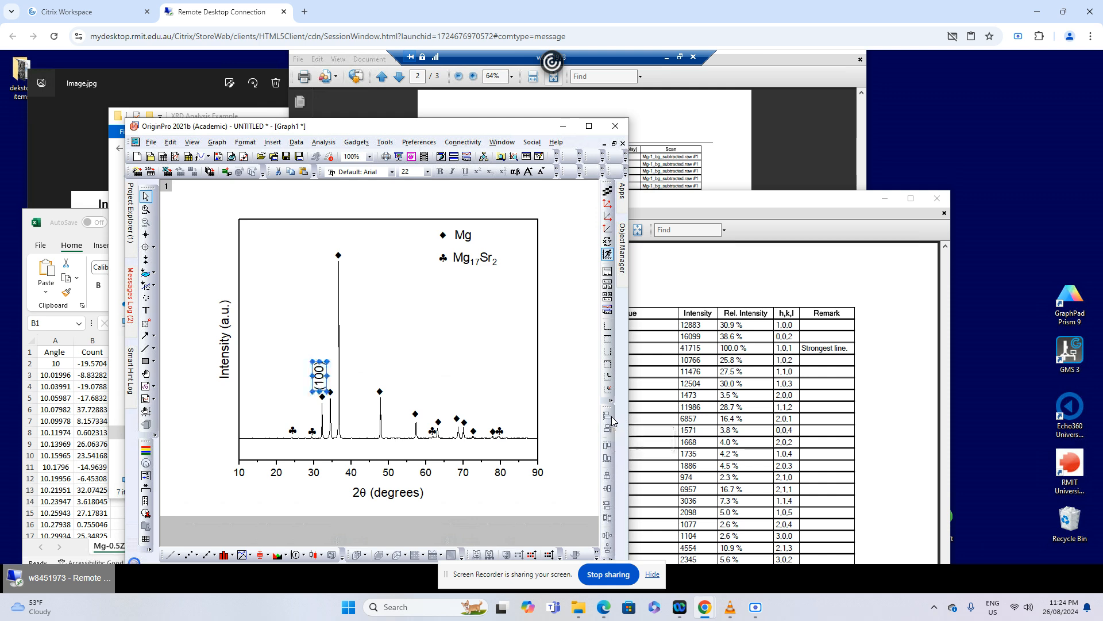
{"action": "left_click", "coordinate": [539, 426]}
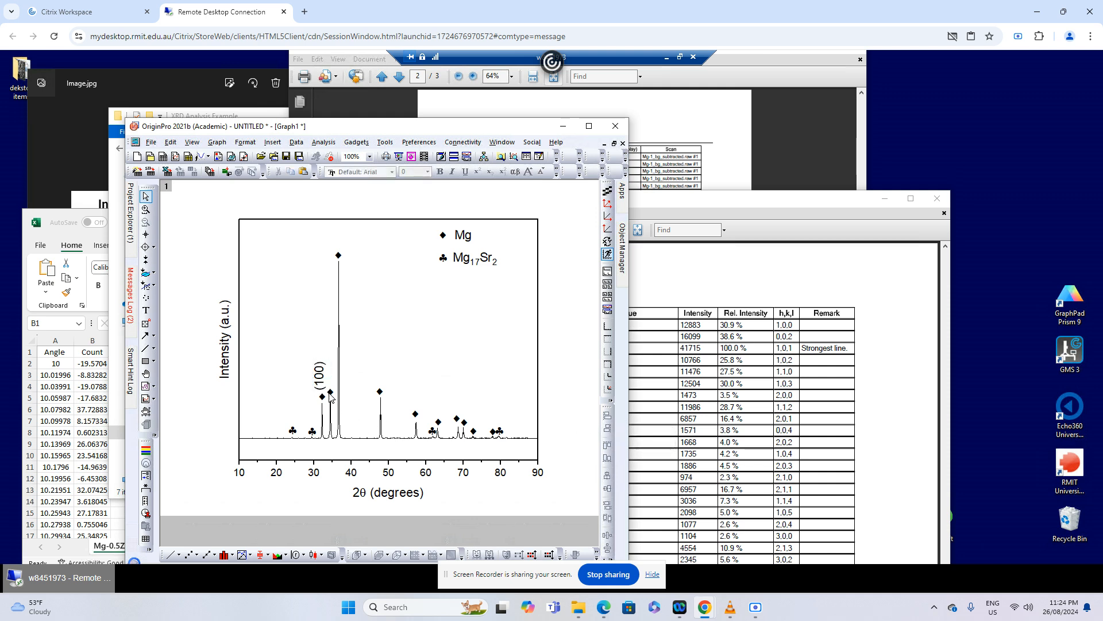
Look up the peak near 34° in the Mg peaks table and place a copy of the (100) label above its ♦
{"action": "mouse_move", "coordinate": [331, 406]}
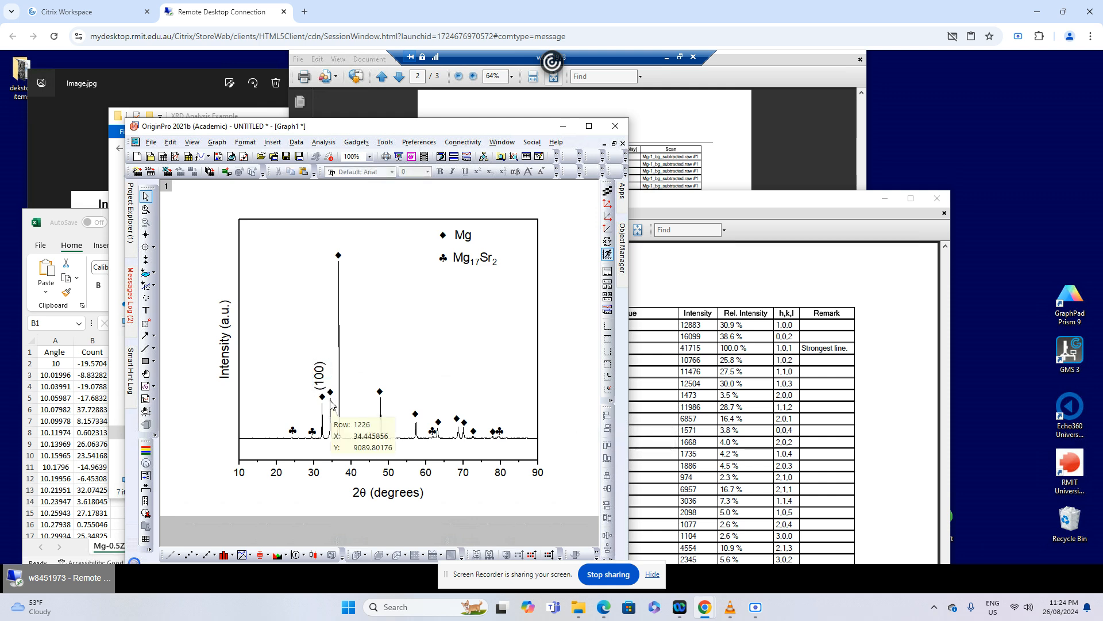
{"action": "left_click", "coordinate": [723, 352]}
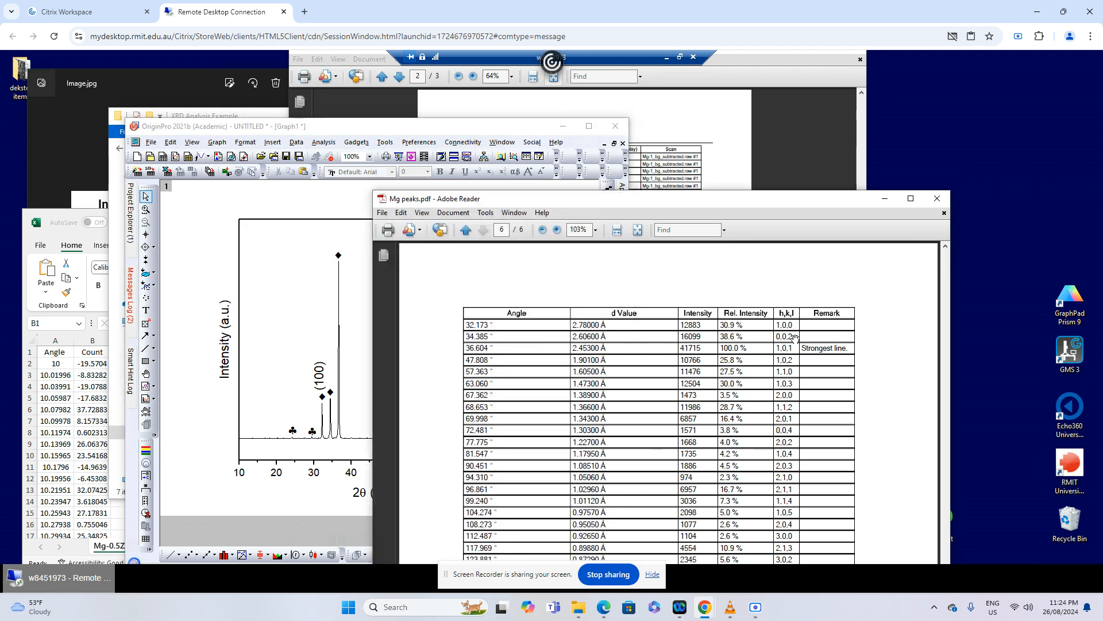
{"action": "left_click", "coordinate": [322, 358]}
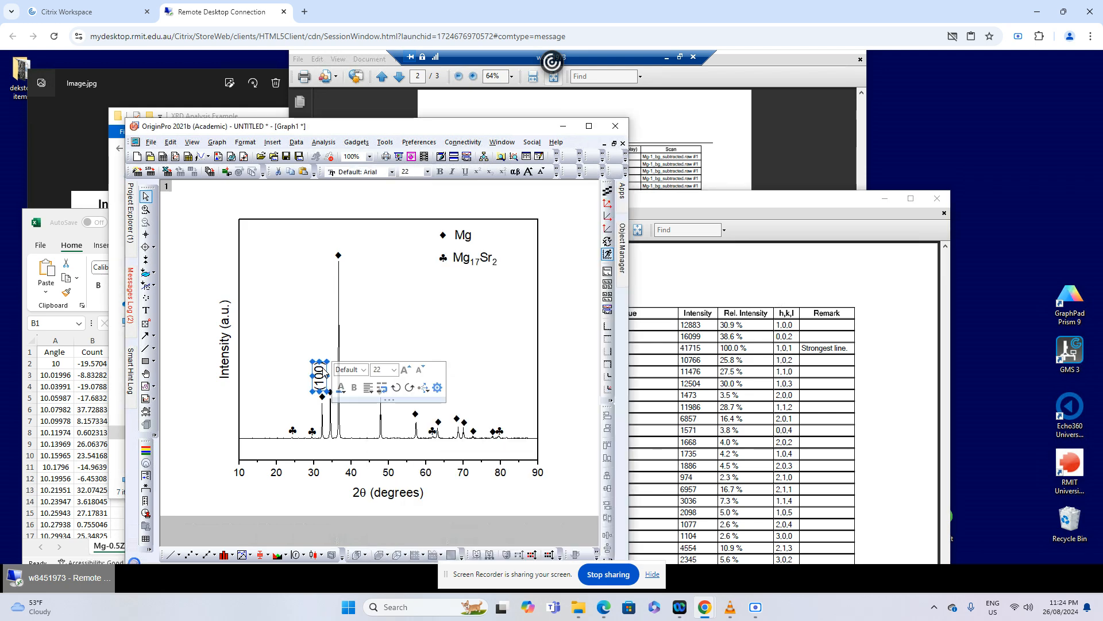
{"action": "key", "text": "ctrl+v"}
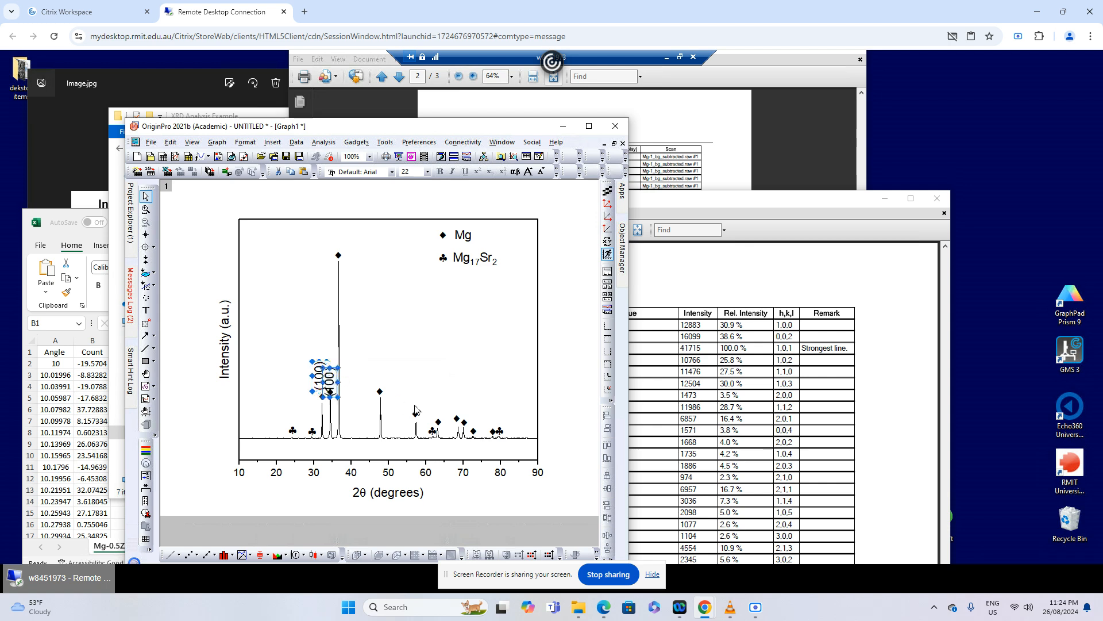
{"action": "key", "text": "Up"}
{"action": "key", "text": "Up"}
{"action": "key", "text": "Up"}
{"action": "key", "text": "Up"}
{"action": "key", "text": "Up"}
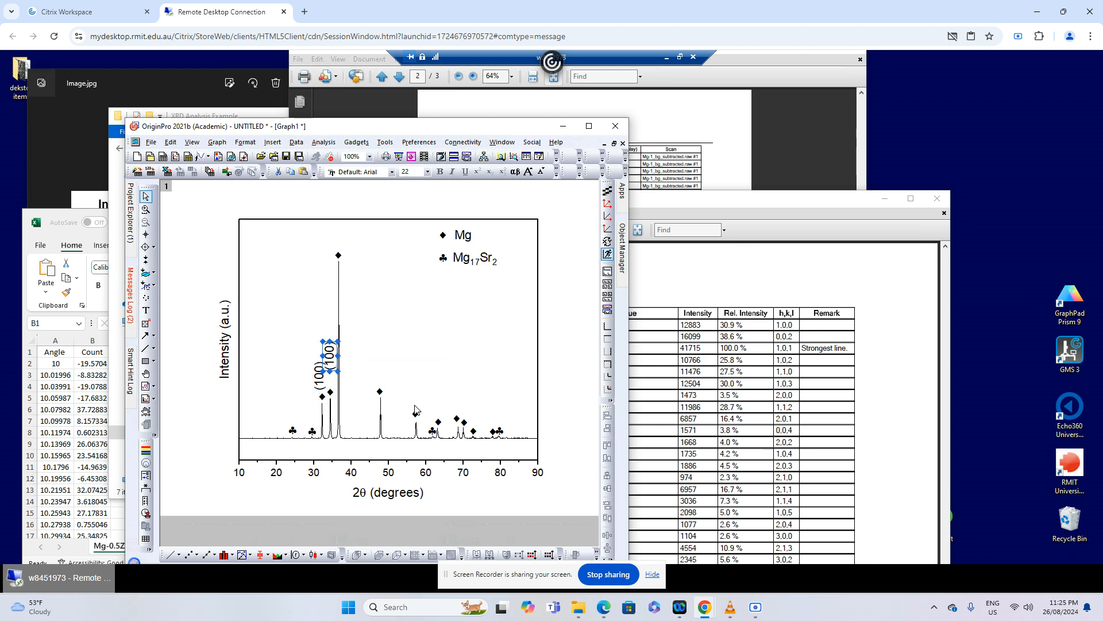
{"action": "key", "text": "Up"}
Change the copied label above the peak near 34° to (002)
{"action": "double_click", "coordinate": [331, 368]}
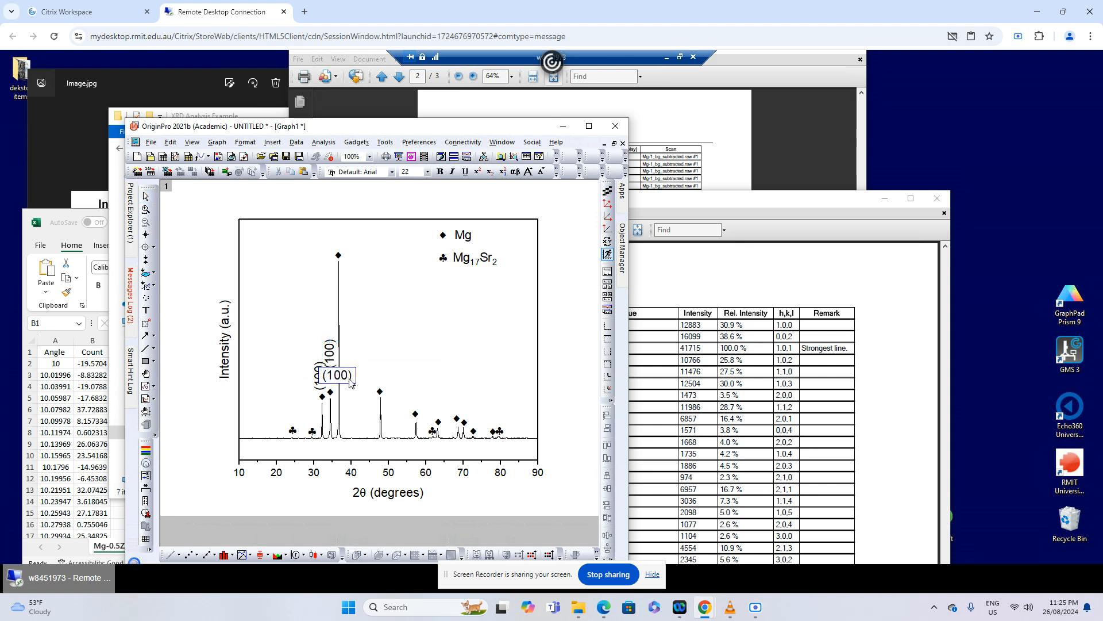
{"action": "left_click_drag", "start_coordinate": [347, 383], "coordinate": [331, 383]}
{"action": "type", "text": "002"}
{"action": "left_click", "coordinate": [562, 416]}
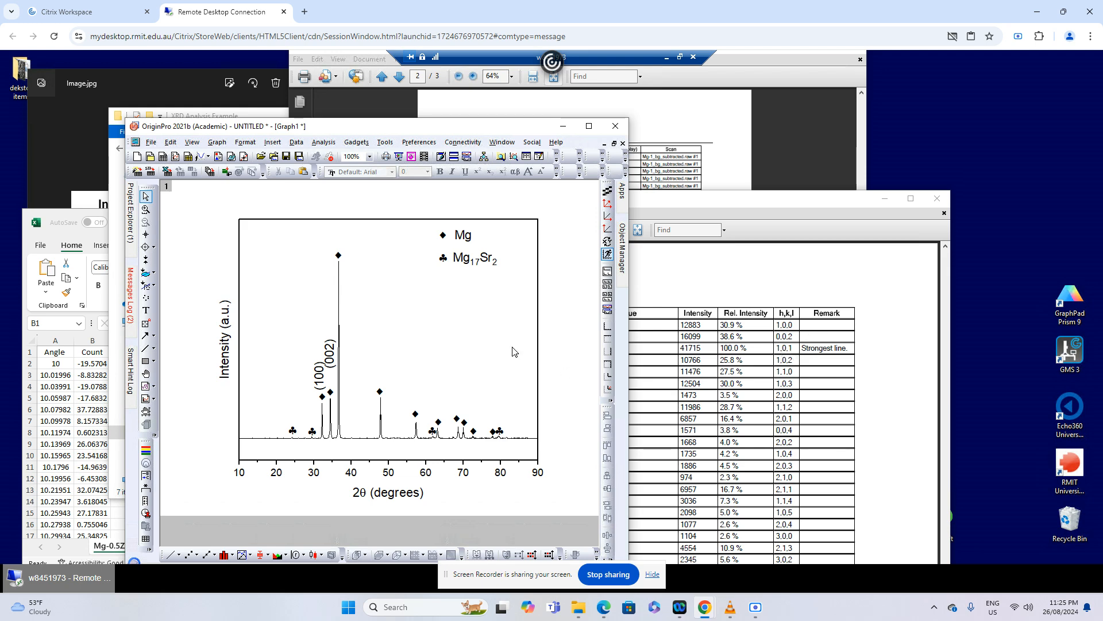
Duplicate the (002) label, place the copy above the ♦ of the tallest peak and change it to (101)
{"action": "left_click", "coordinate": [329, 356]}
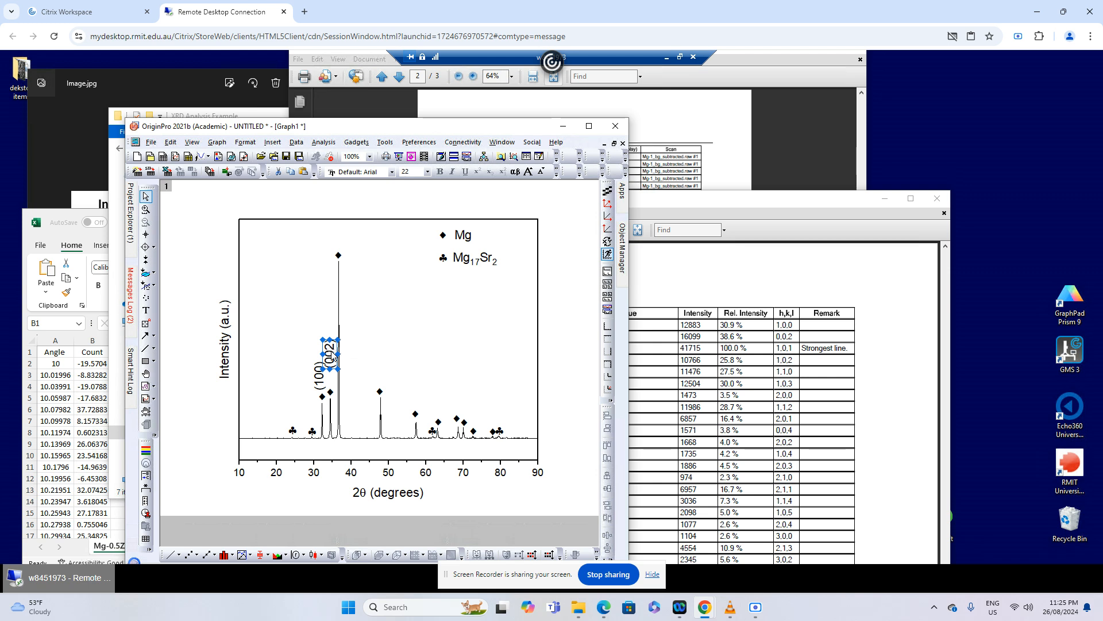
{"action": "left_click_drag", "start_coordinate": [337, 352], "coordinate": [337, 260]}
{"action": "double_click", "coordinate": [338, 240]}
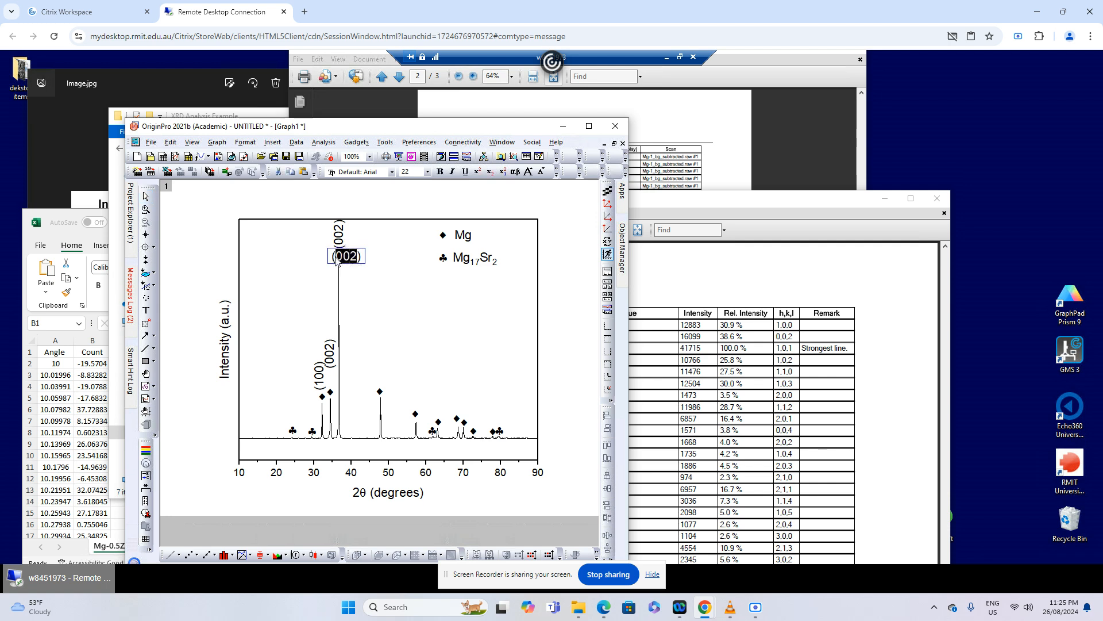
{"action": "type", "text": "101"}
{"action": "left_click", "coordinate": [562, 328]}
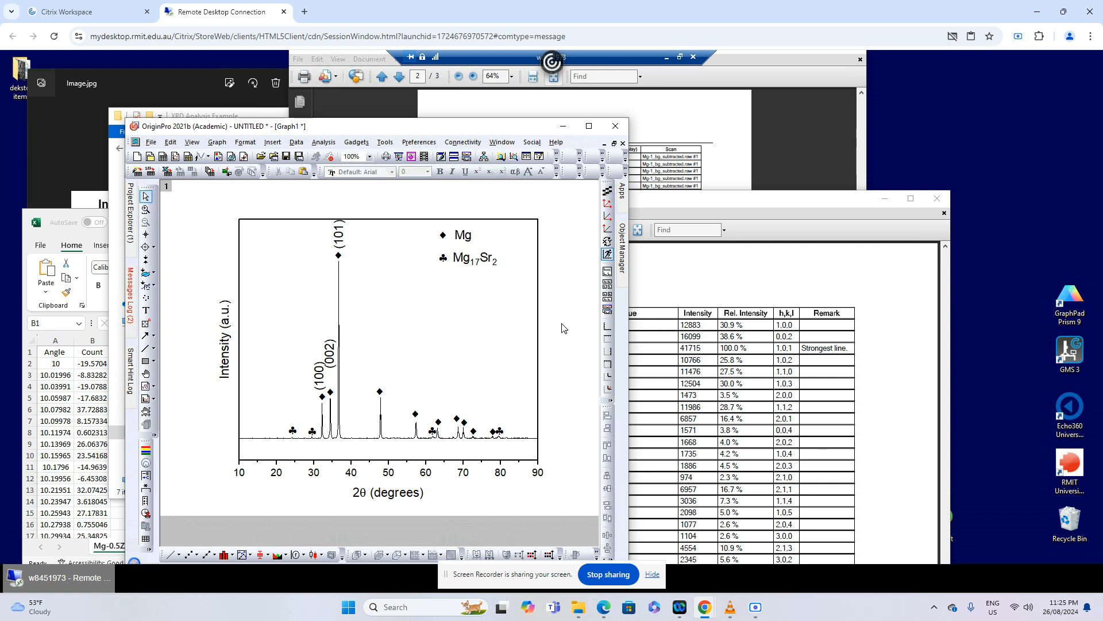
Nudge the (101) label into line above the ♦ of the tallest peak
{"action": "left_click", "coordinate": [343, 244]}
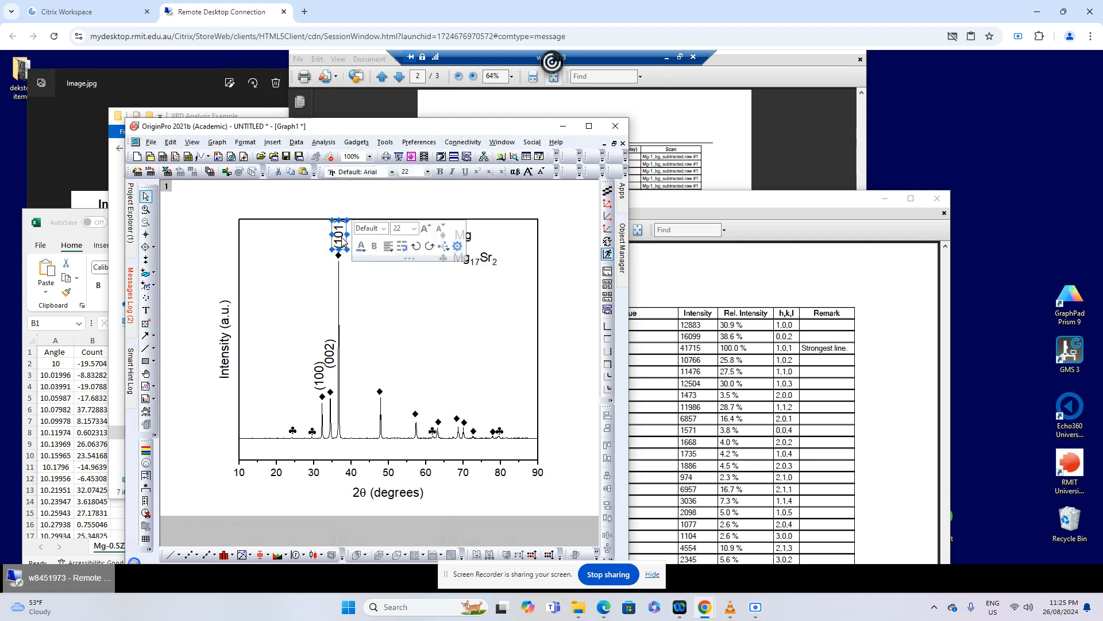
{"action": "key", "text": "Down"}
{"action": "key", "text": "Down"}
{"action": "key", "text": "Down"}
{"action": "key", "text": "Left"}
{"action": "key", "text": "Left"}
{"action": "left_click", "coordinate": [489, 300]}
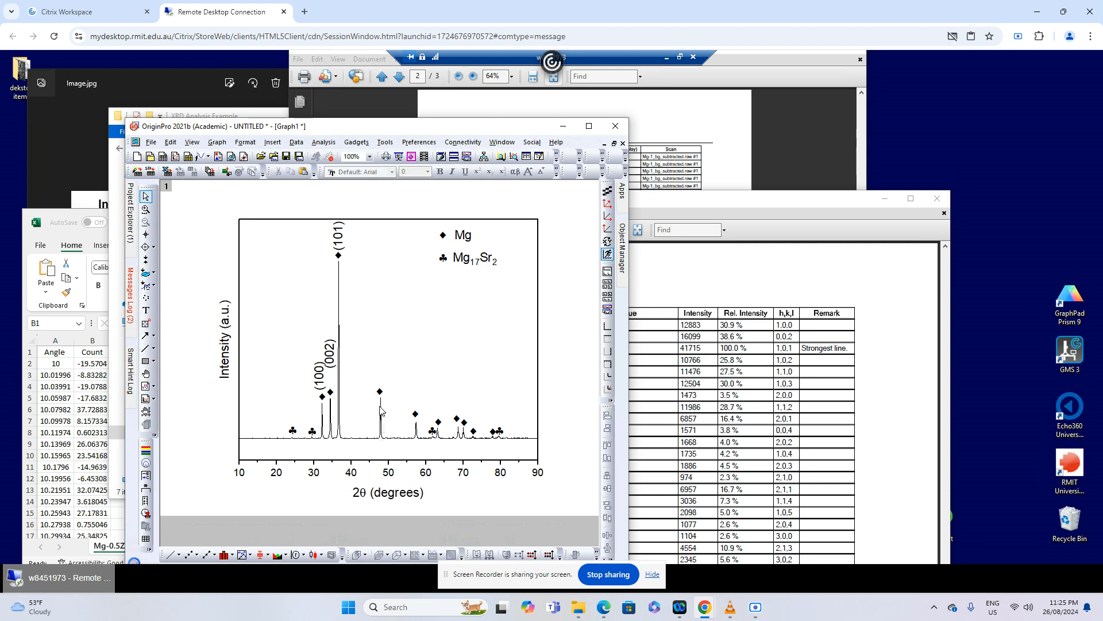
Look up the peak near 48° in the Mg peaks table and place a copy of the (101) label above its ♦
{"action": "mouse_move", "coordinate": [380, 409]}
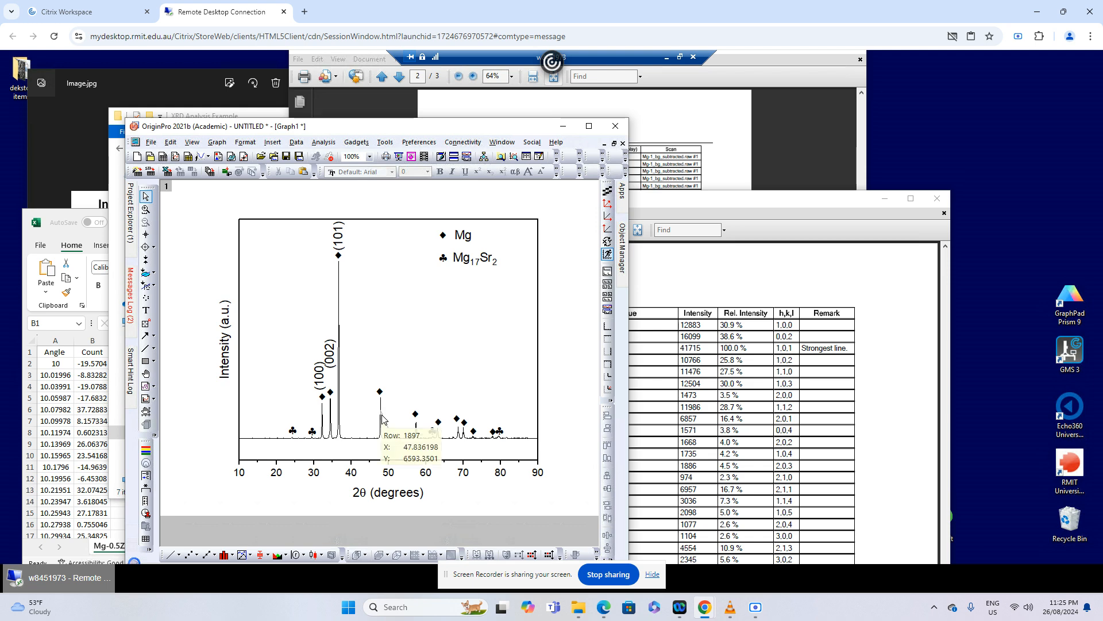
{"action": "left_click", "coordinate": [829, 409]}
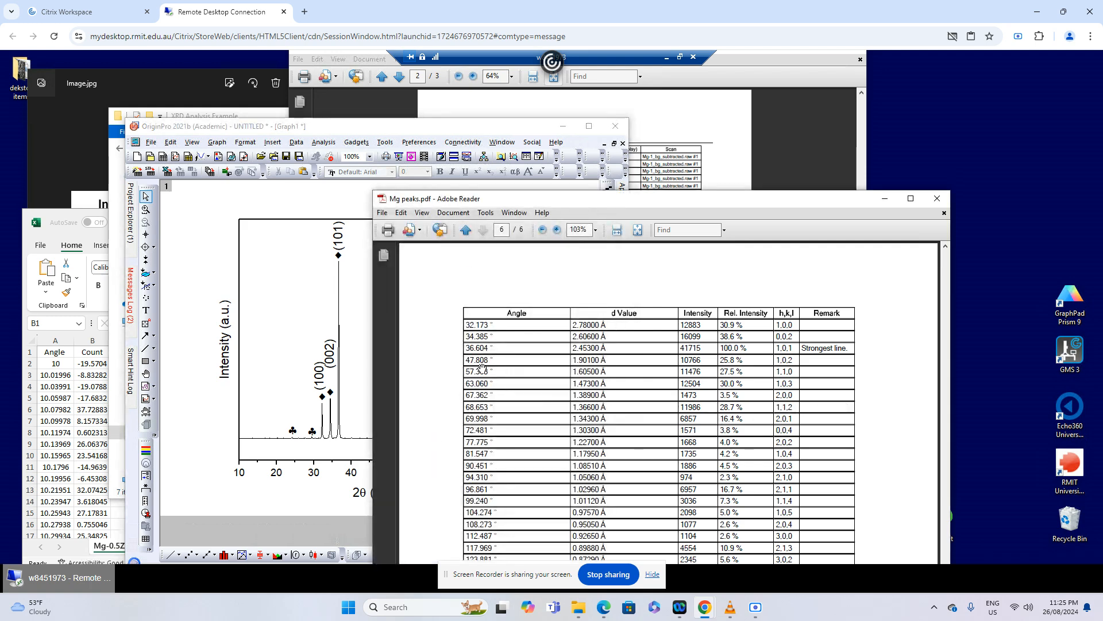
{"action": "left_click", "coordinate": [336, 233]}
{"action": "key", "text": "ctrl+c"}
{"action": "key", "text": "ctrl+v"}
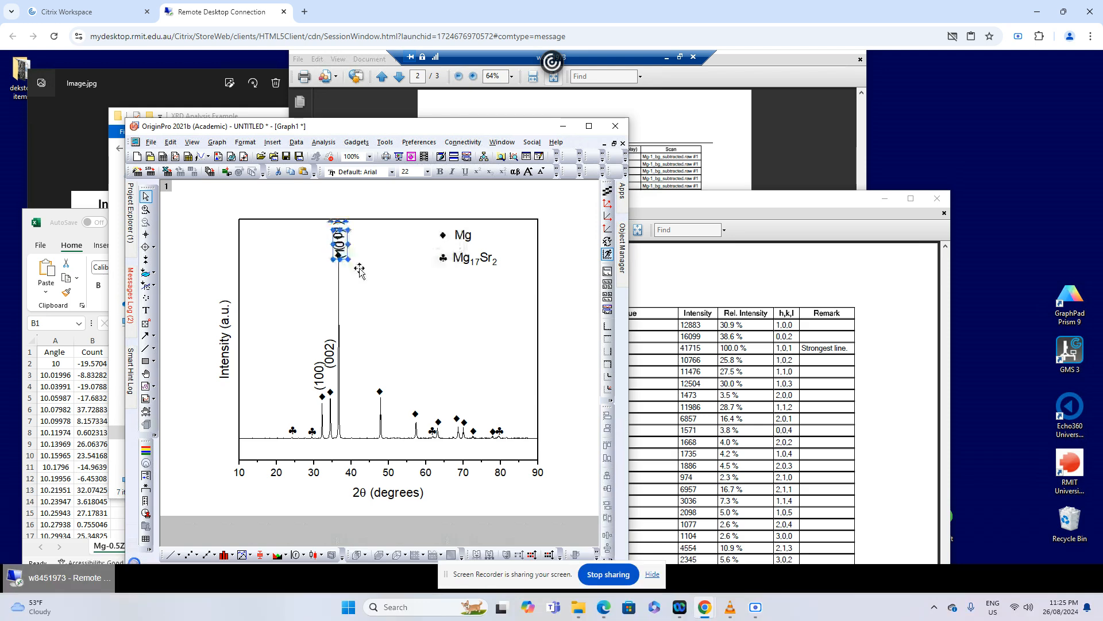
{"action": "left_click_drag", "start_coordinate": [340, 247], "coordinate": [383, 368]}
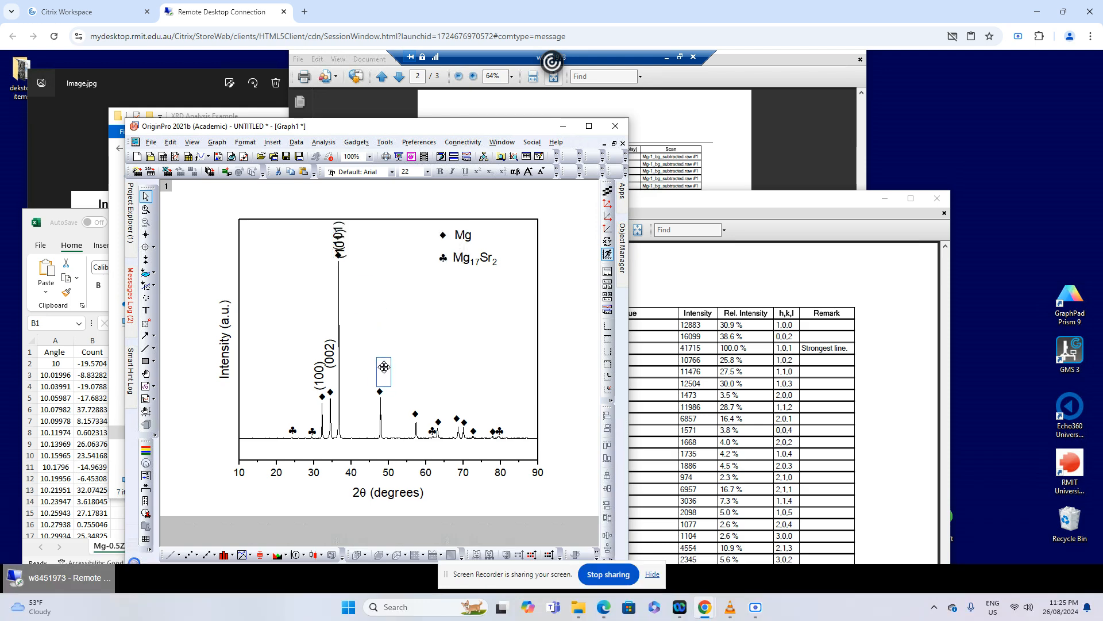
Change the copied label above the peak near 48° to (102)
{"action": "double_click", "coordinate": [383, 370]}
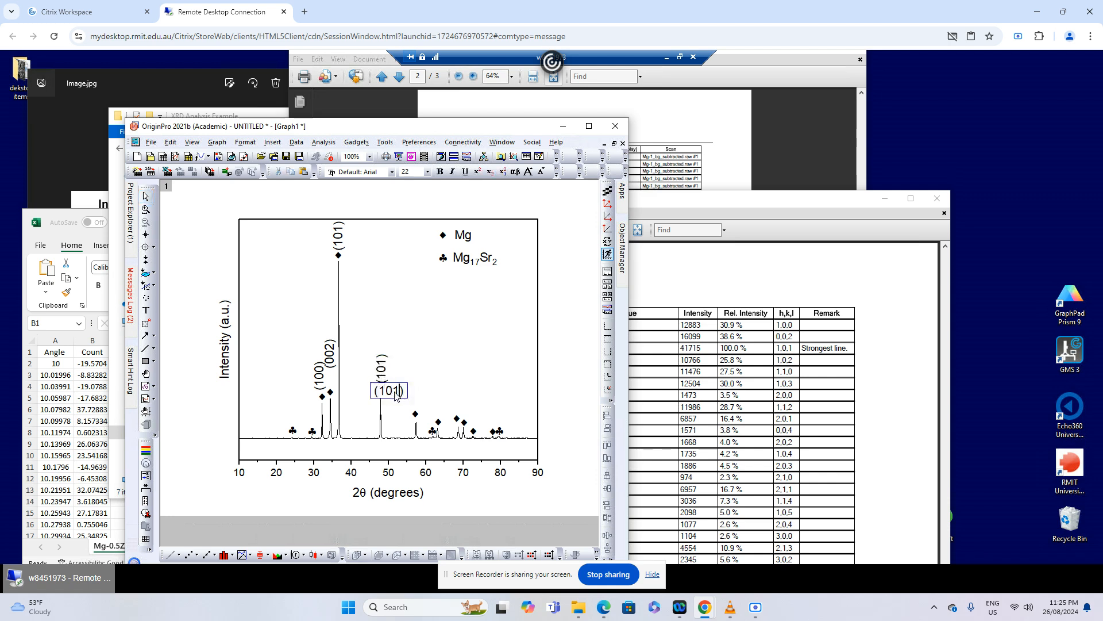
{"action": "left_click_drag", "start_coordinate": [401, 392], "coordinate": [395, 392]}
{"action": "type", "text": "2"}
{"action": "left_click", "coordinate": [585, 381]}
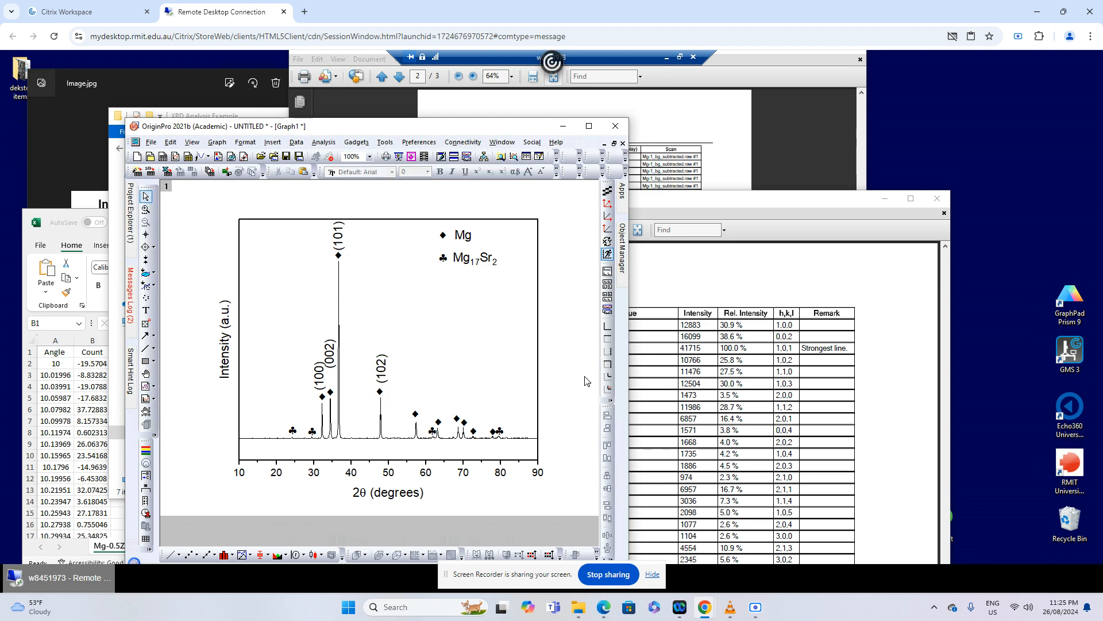
Look up the peak near 57° in the Mg peaks table, copy the (102) label above its ♦ and change the copy to (110)
{"action": "mouse_move", "coordinate": [416, 431]}
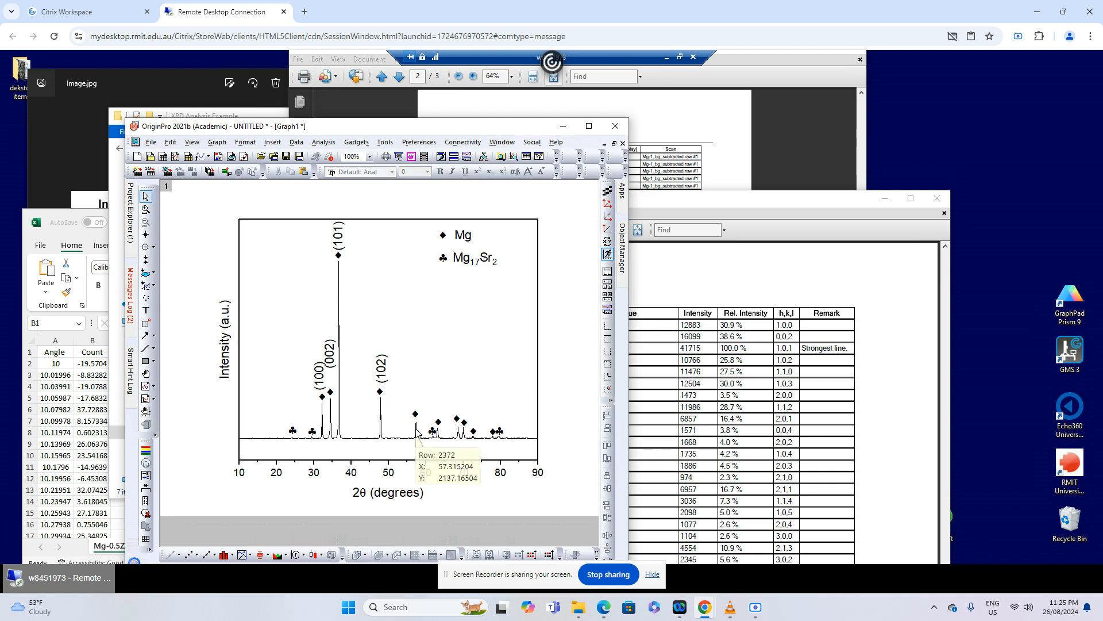
{"action": "left_click", "coordinate": [629, 442]}
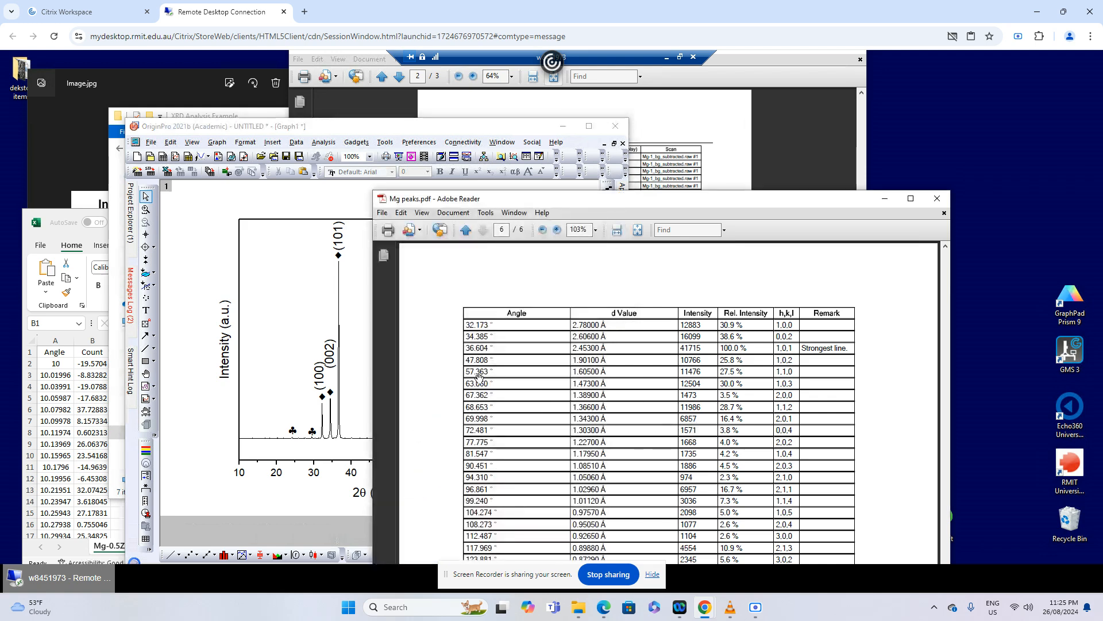
{"action": "left_click", "coordinate": [368, 341]}
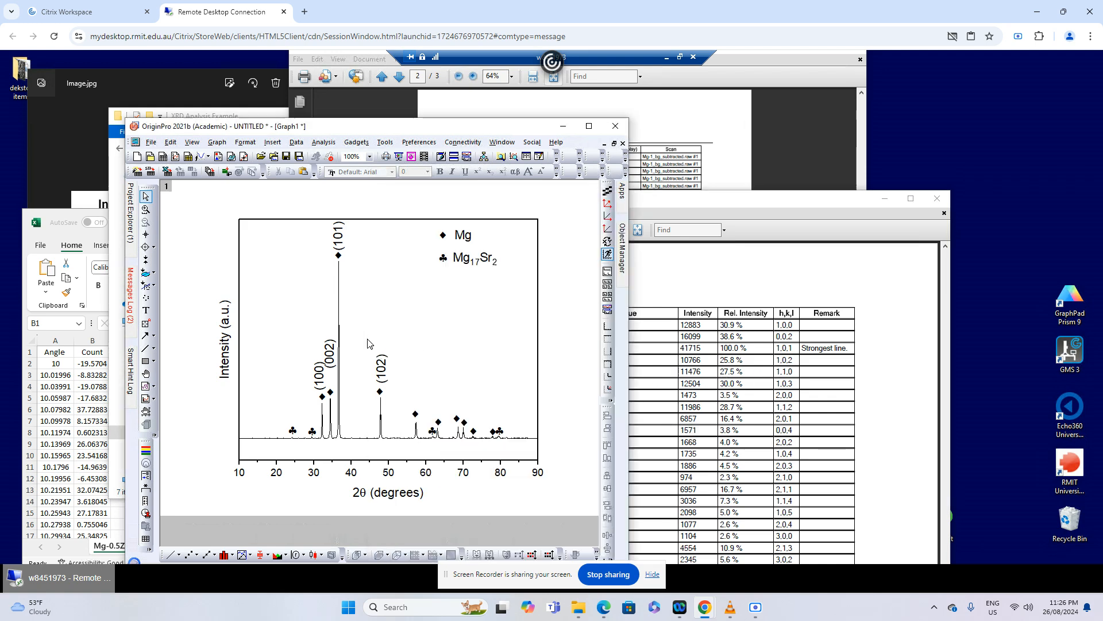
{"action": "left_click", "coordinate": [380, 375]}
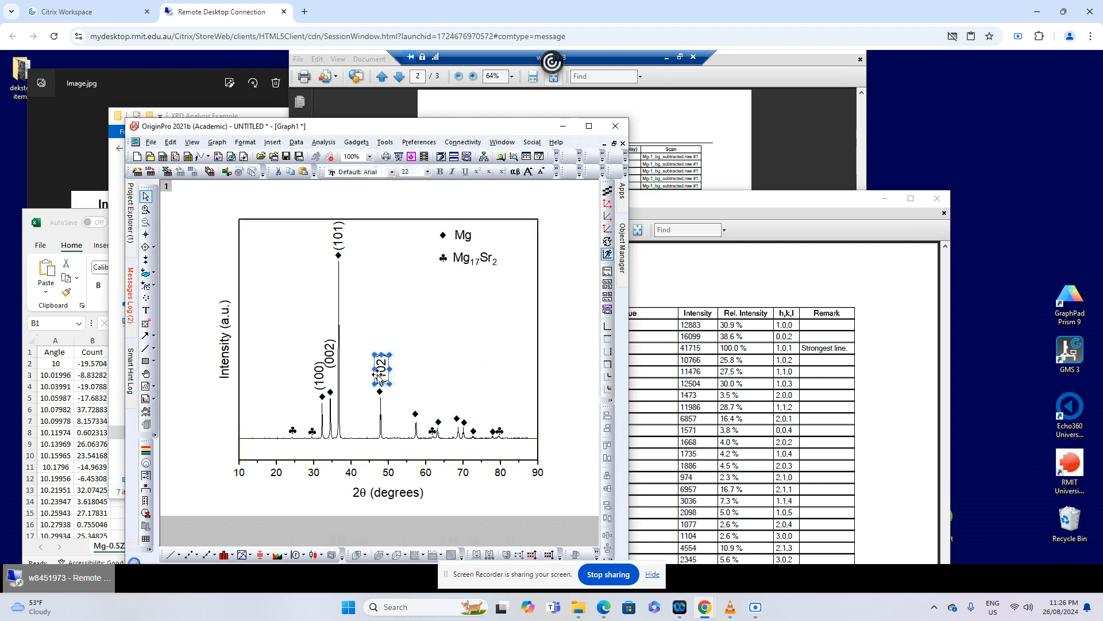
{"action": "left_click_drag", "start_coordinate": [379, 376], "coordinate": [427, 417]}
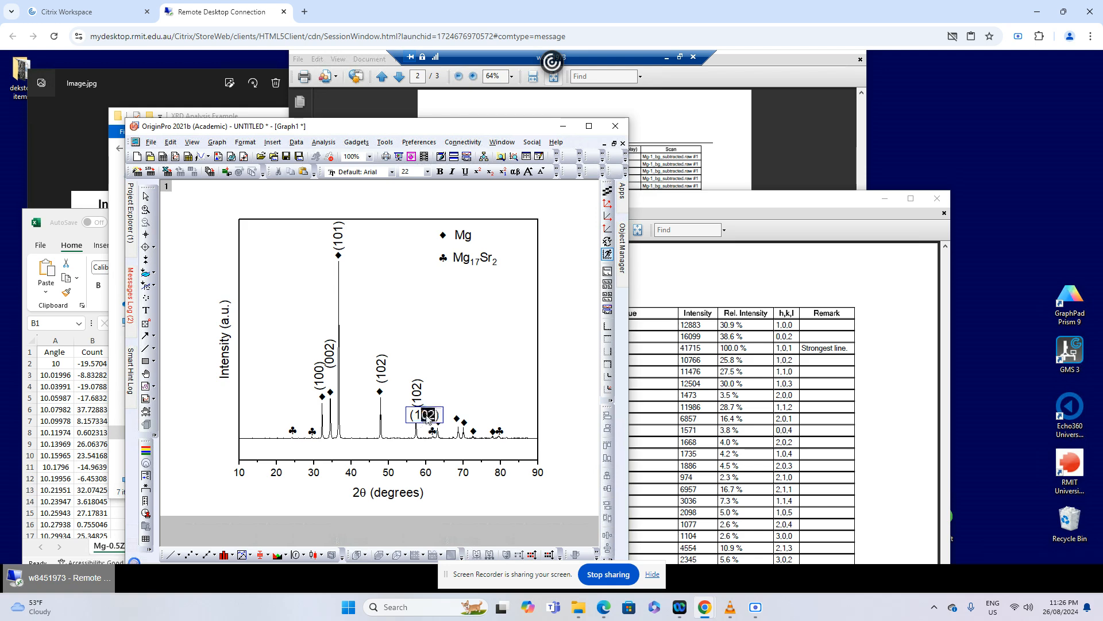
{"action": "type", "text": "10"}
{"action": "left_click", "coordinate": [578, 392]}
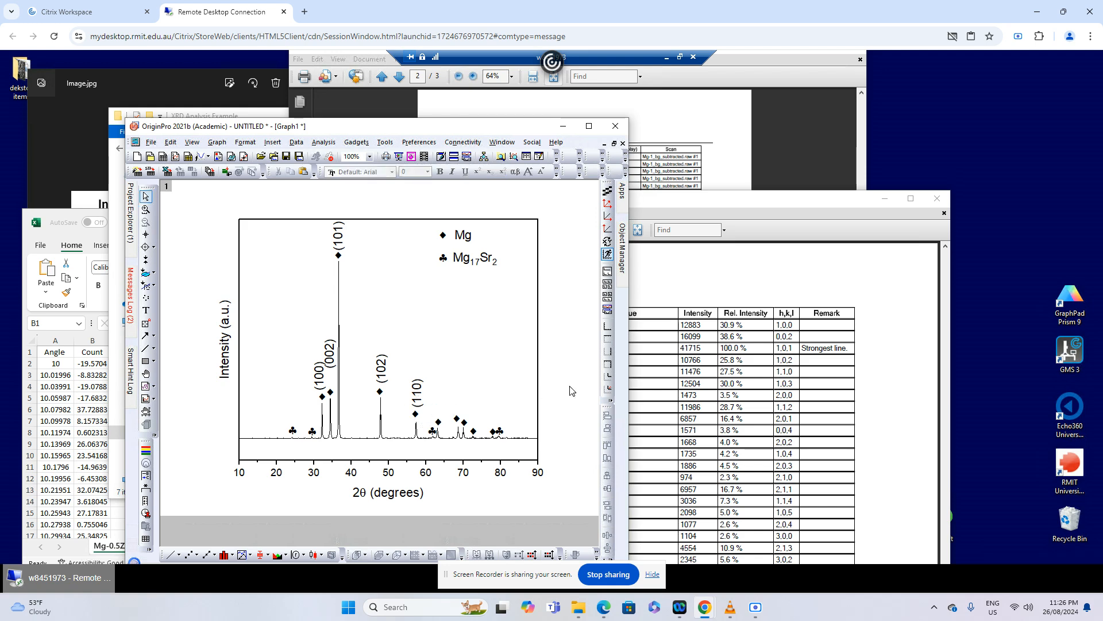
Look up the peak near 63° in the Mg peaks table and place a copy of the (110) label above its ♦
{"action": "mouse_move", "coordinate": [439, 435]}
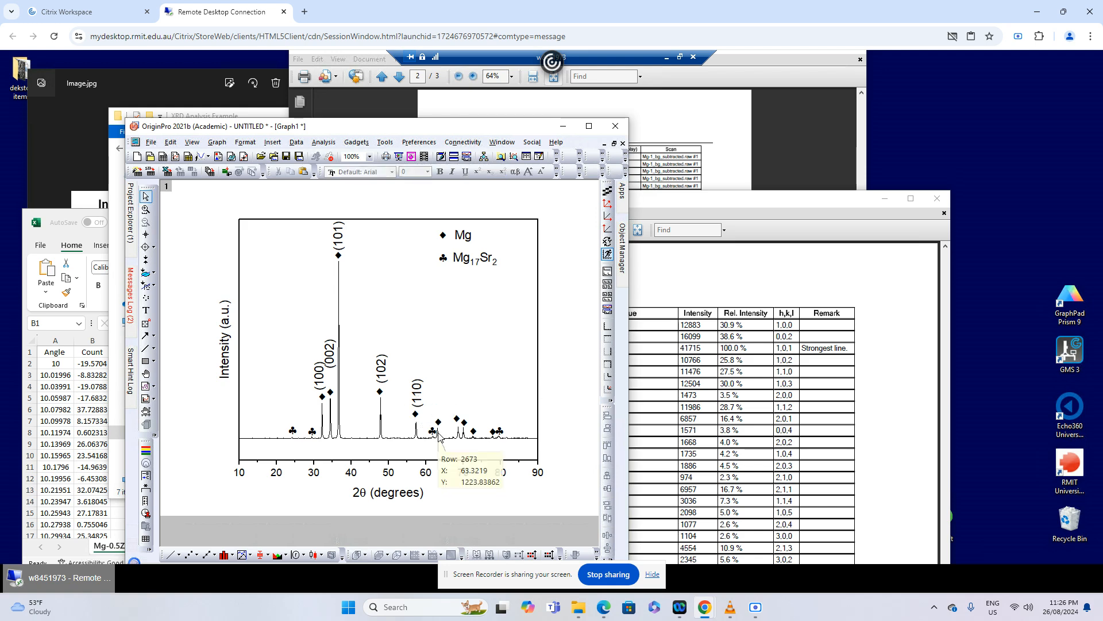
{"action": "left_click", "coordinate": [734, 458]}
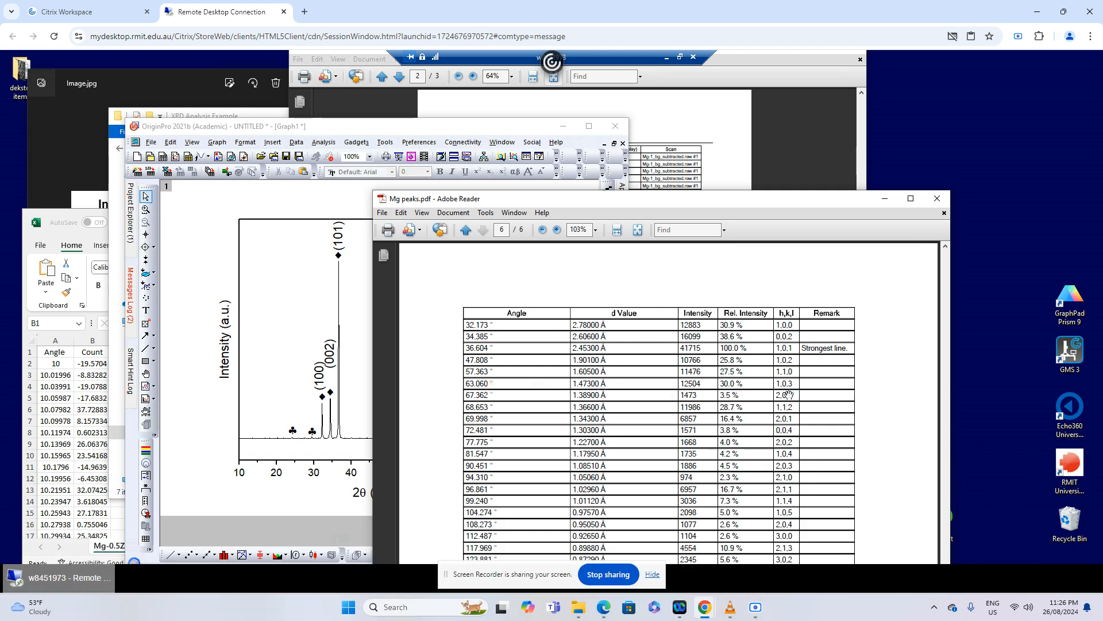
{"action": "left_click", "coordinate": [359, 342]}
{"action": "left_click", "coordinate": [419, 396]}
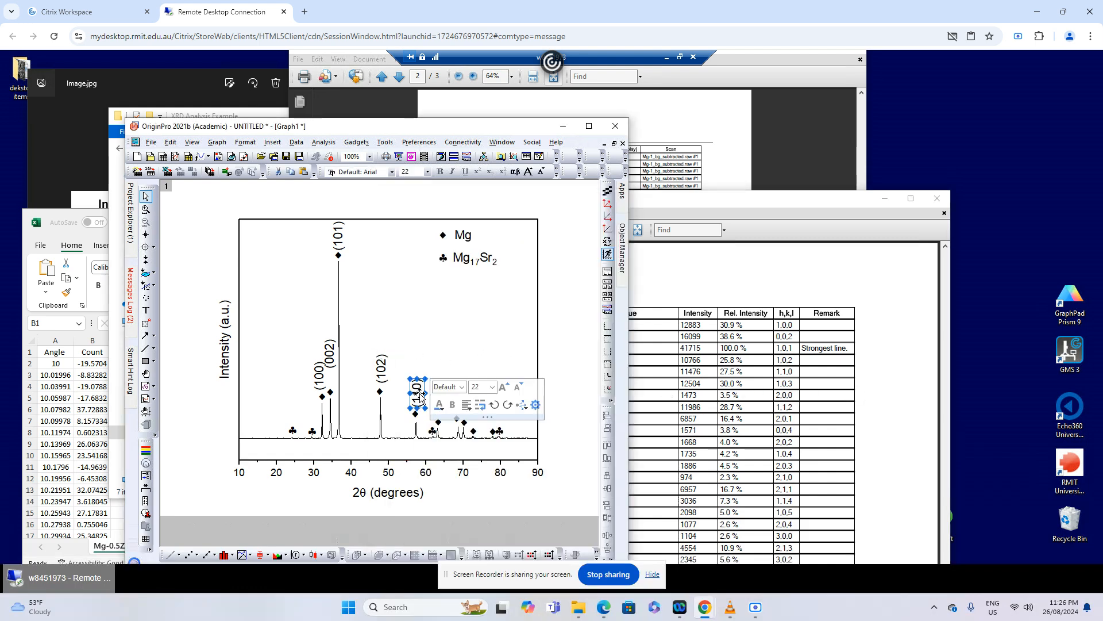
{"action": "key", "text": "ctrl+c"}
{"action": "key", "text": "ctrl+v"}
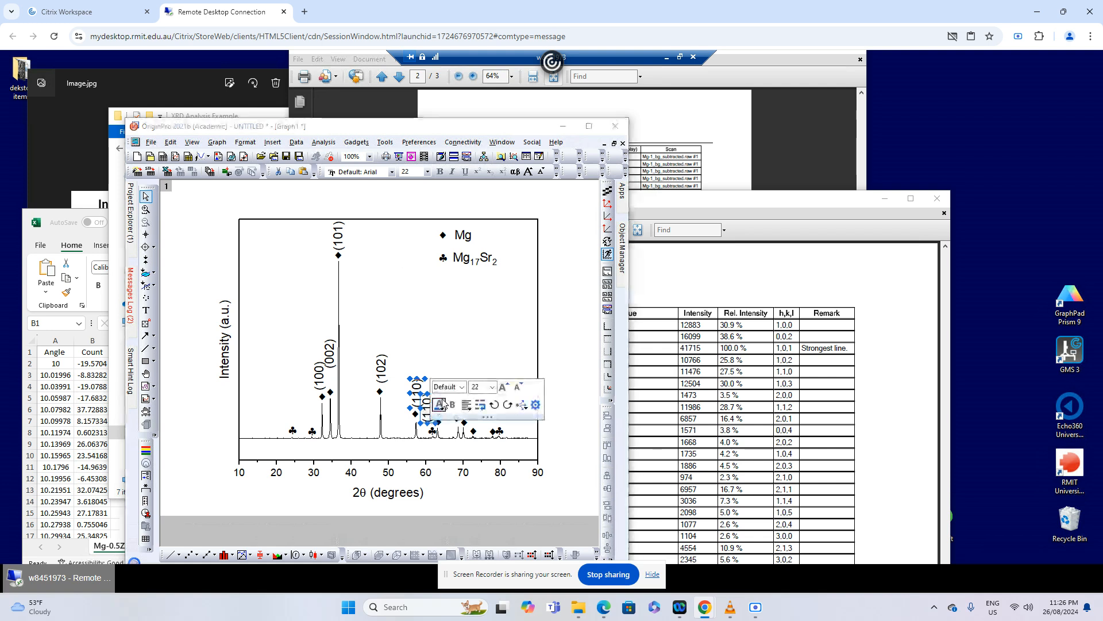
{"action": "left_click", "coordinate": [437, 424]}
{"action": "left_click", "coordinate": [426, 412]}
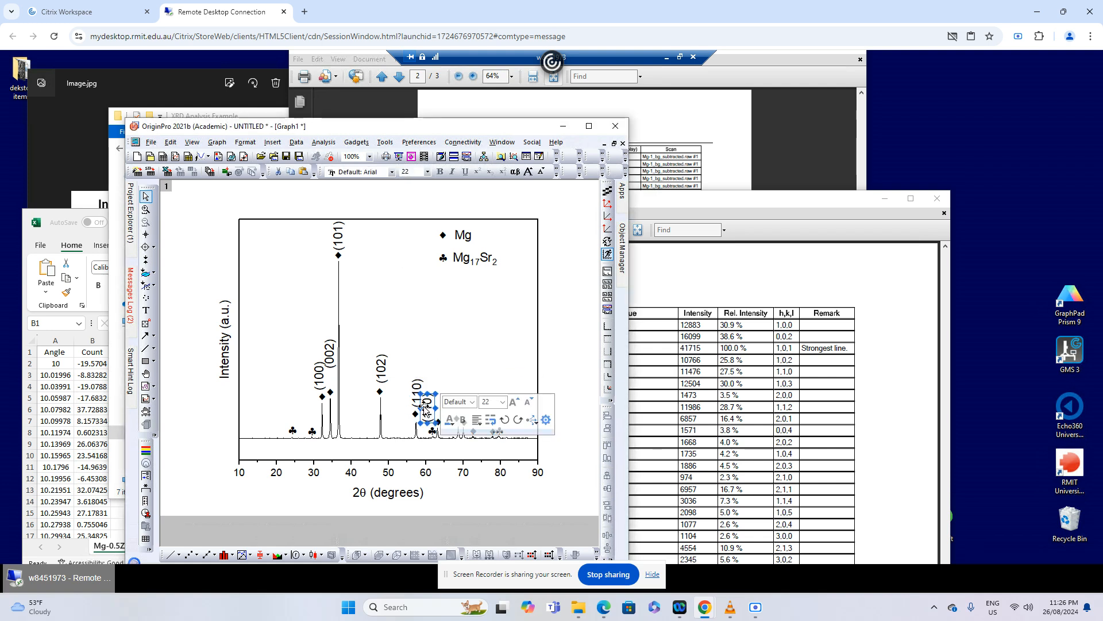
{"action": "left_click_drag", "start_coordinate": [426, 412], "coordinate": [437, 400]}
Change the copied label above the peak near 63° to (103) and align it over the ♦
{"action": "double_click", "coordinate": [439, 403]}
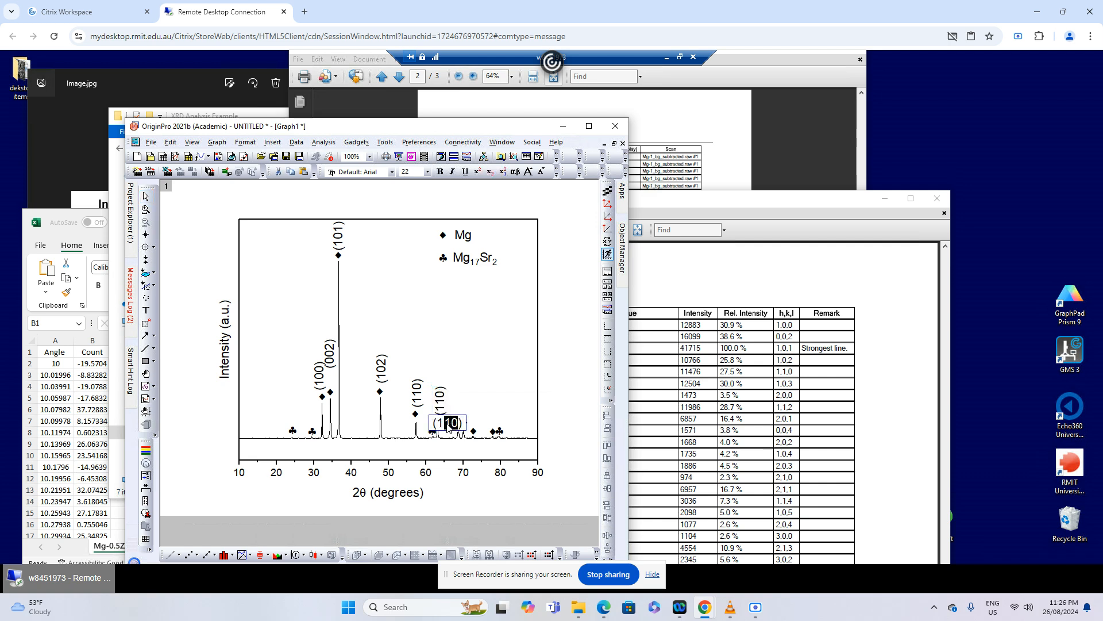
{"action": "left_click", "coordinate": [569, 415]}
{"action": "left_click", "coordinate": [446, 406]}
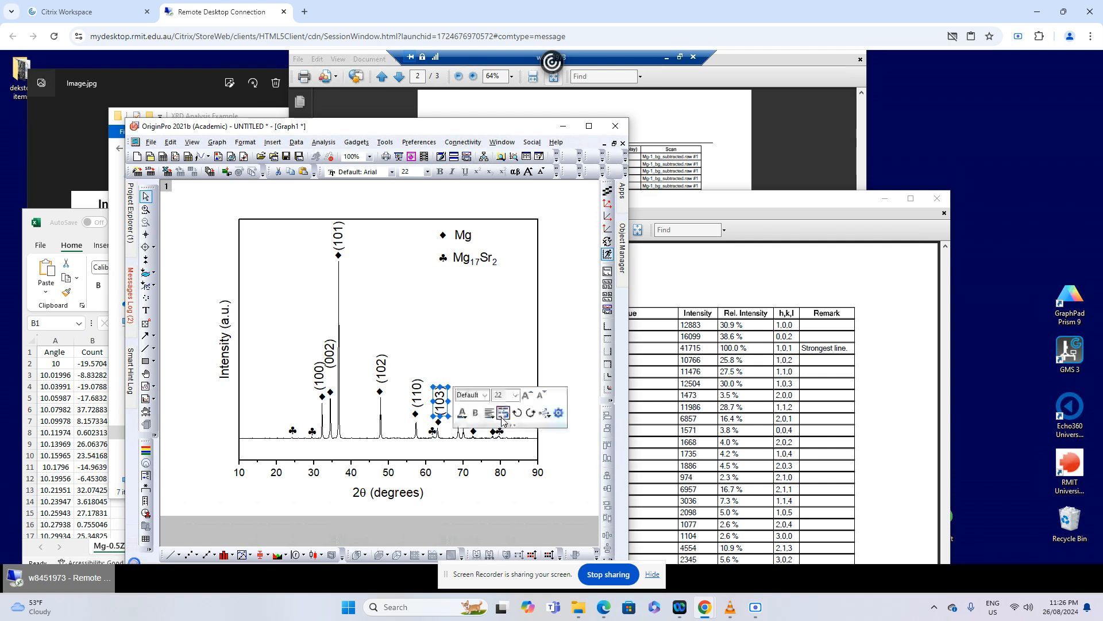
{"action": "left_click", "coordinate": [447, 436]}
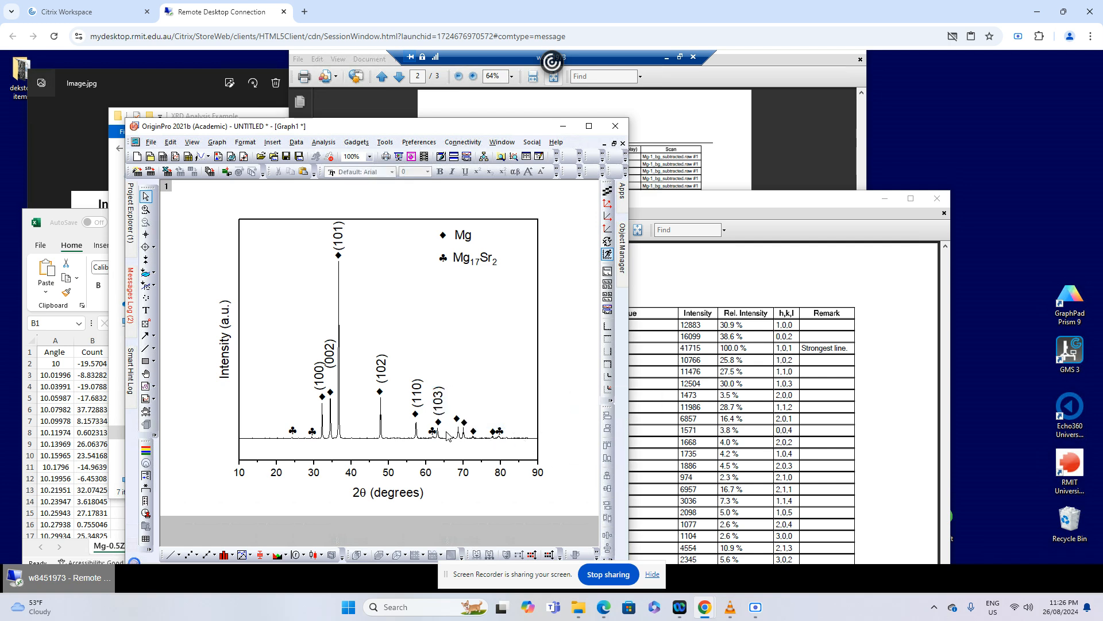
Look up the peak near 69°, place a copy of the (103) label above its ♦ and change it to (112)
{"action": "mouse_move", "coordinate": [461, 438]}
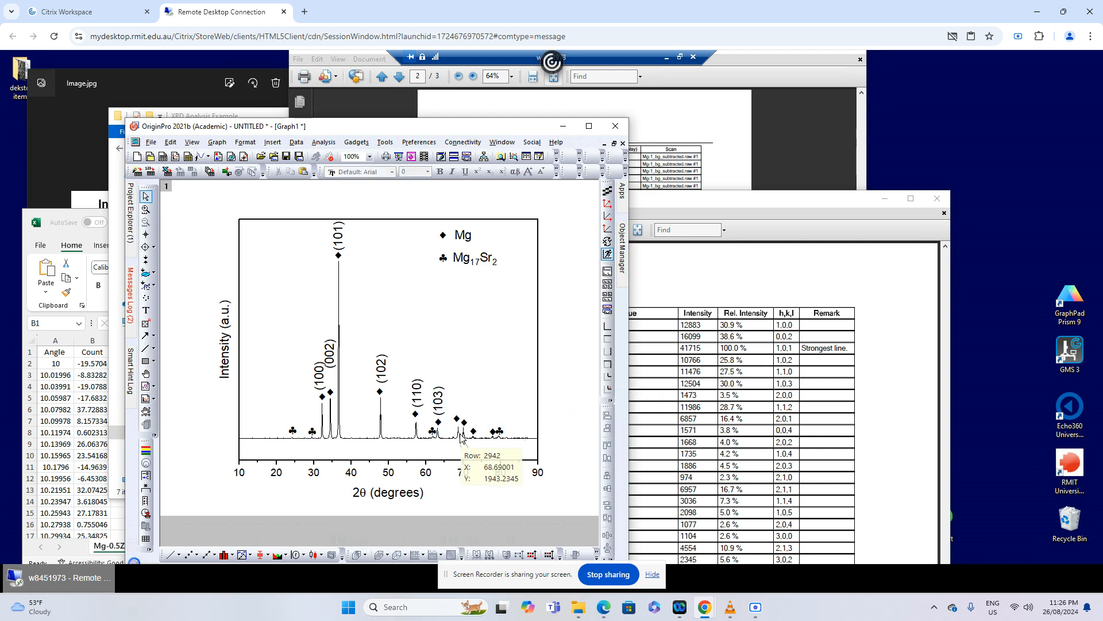
{"action": "left_click", "coordinate": [693, 452]}
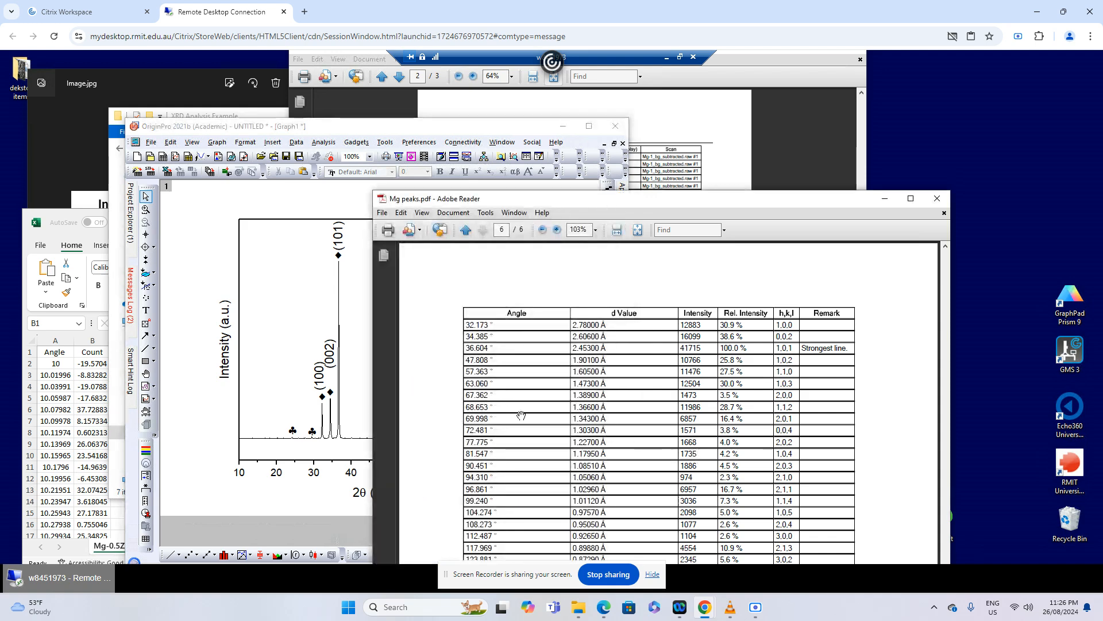
{"action": "left_click", "coordinate": [359, 338]}
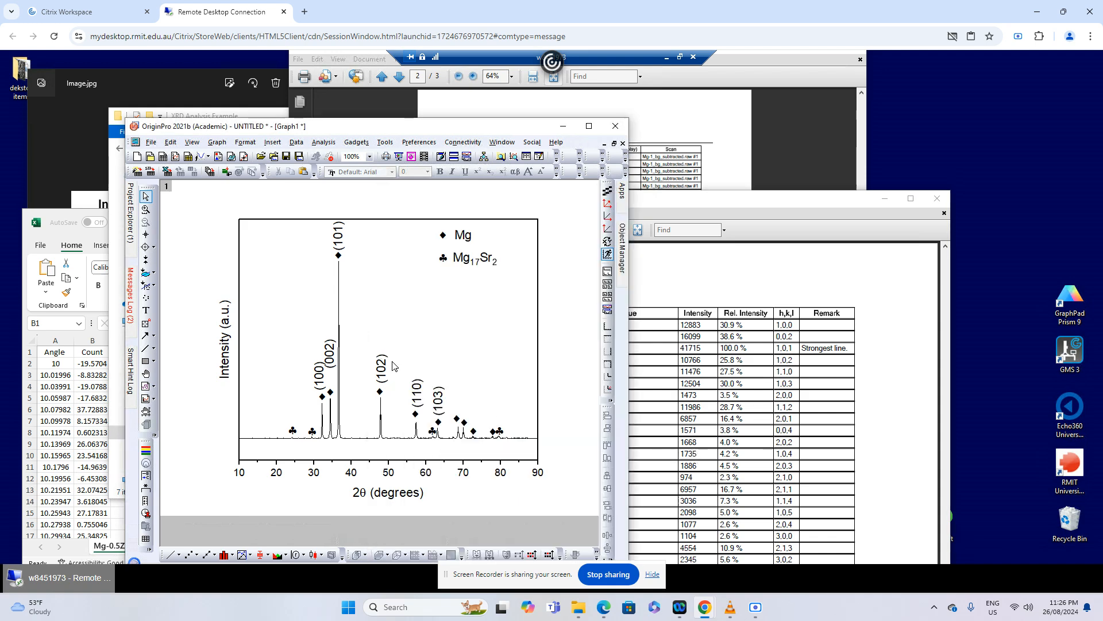
{"action": "left_click", "coordinate": [438, 405]}
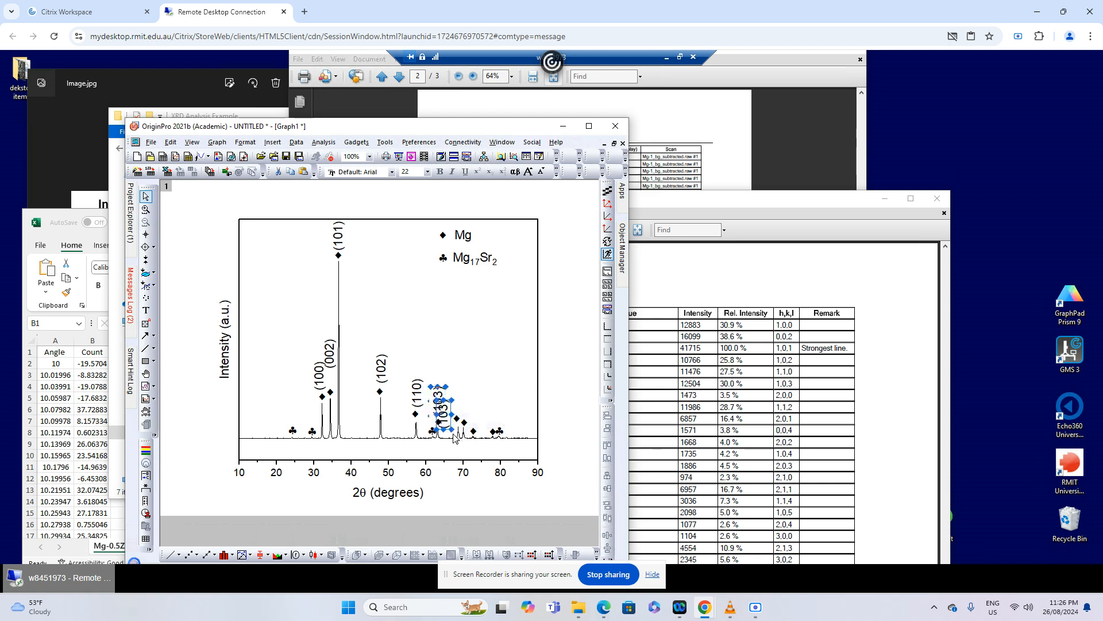
{"action": "left_click_drag", "start_coordinate": [437, 403], "coordinate": [466, 425]}
{"action": "double_click", "coordinate": [458, 406]}
{"action": "type", "text": "12"}
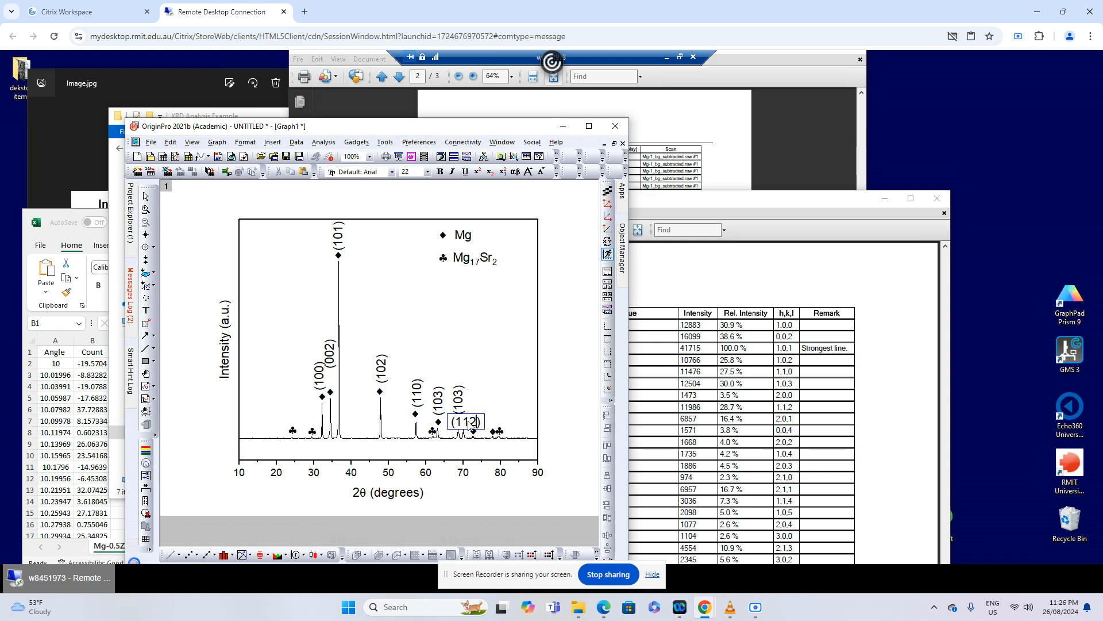
{"action": "left_click", "coordinate": [587, 421]}
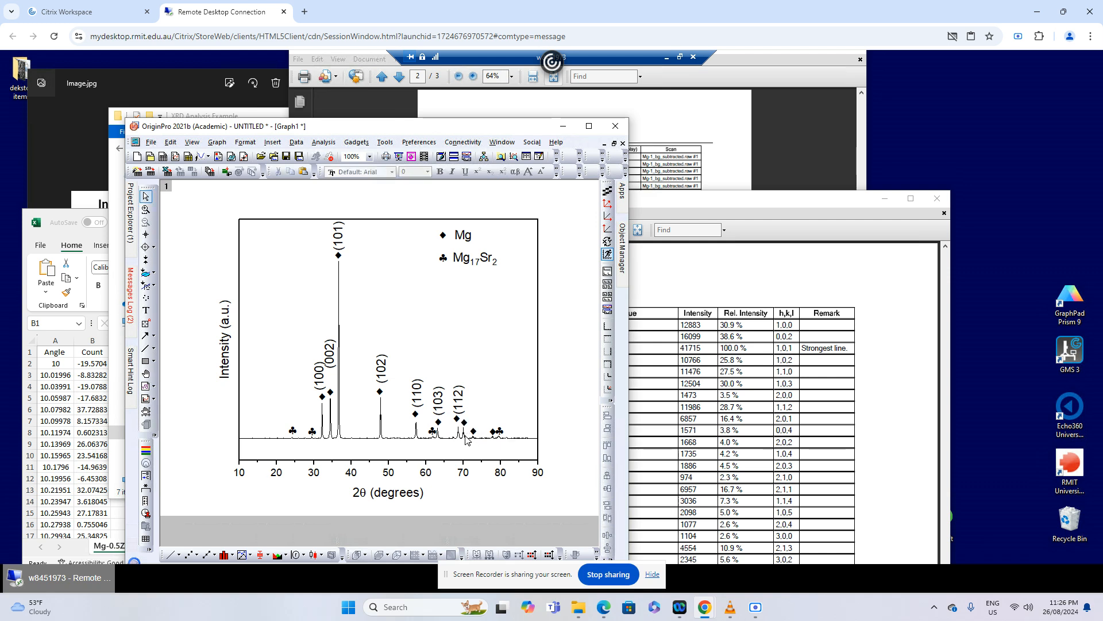
Copy the (112) label for the peak near 70° and raise the copy above that peak, clear of the neighbouring label
{"action": "left_click", "coordinate": [655, 459]}
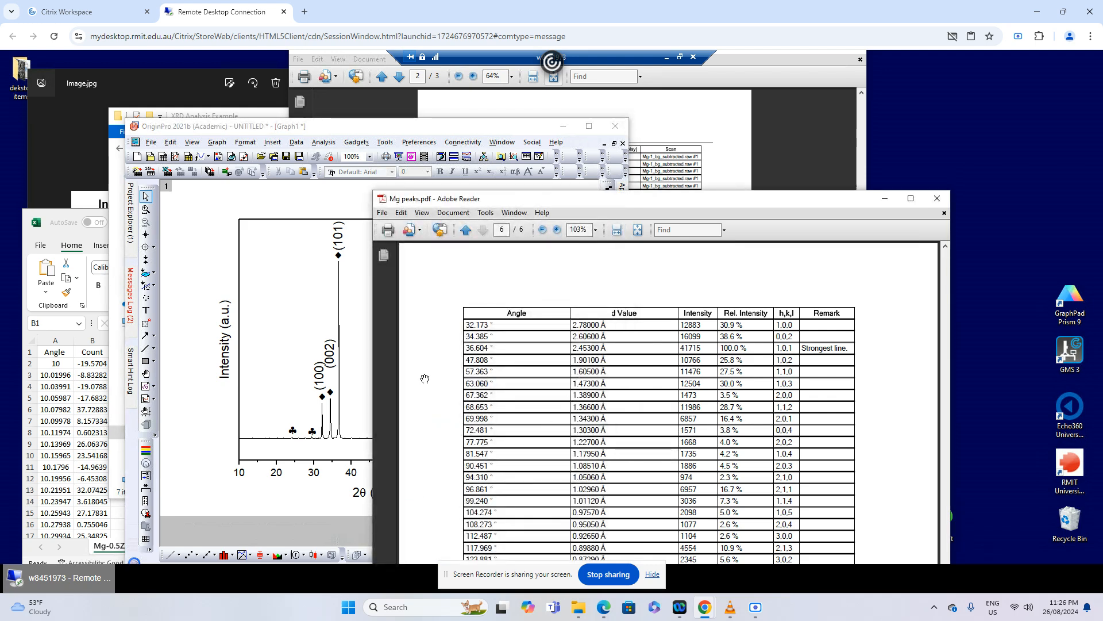
{"action": "left_click", "coordinate": [365, 374]}
{"action": "left_click", "coordinate": [458, 399]}
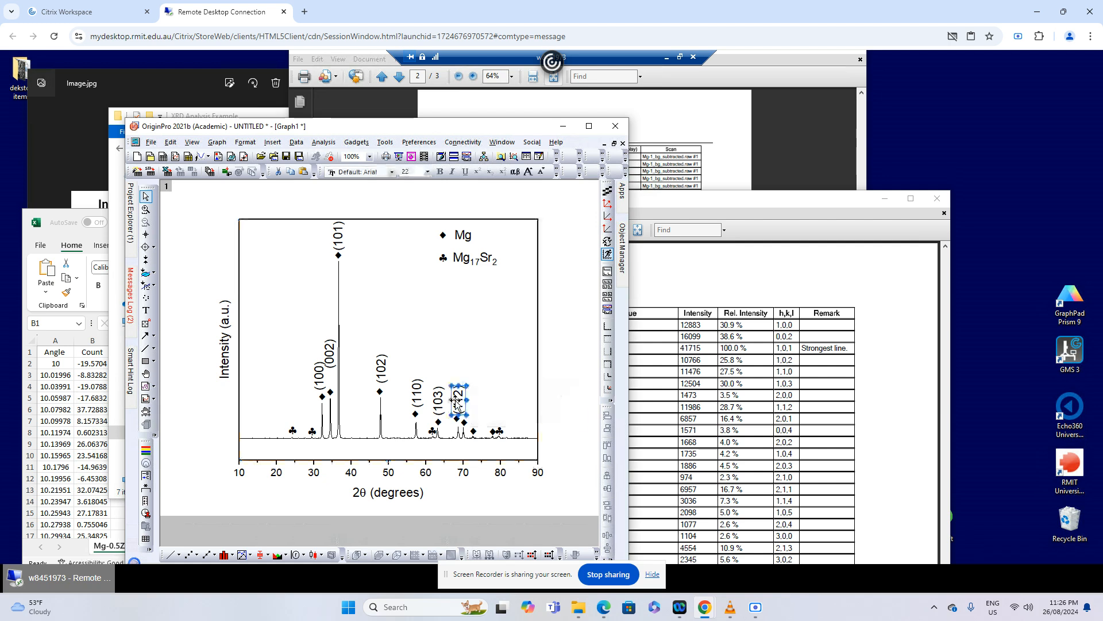
{"action": "left_click_drag", "start_coordinate": [457, 402], "coordinate": [462, 418]}
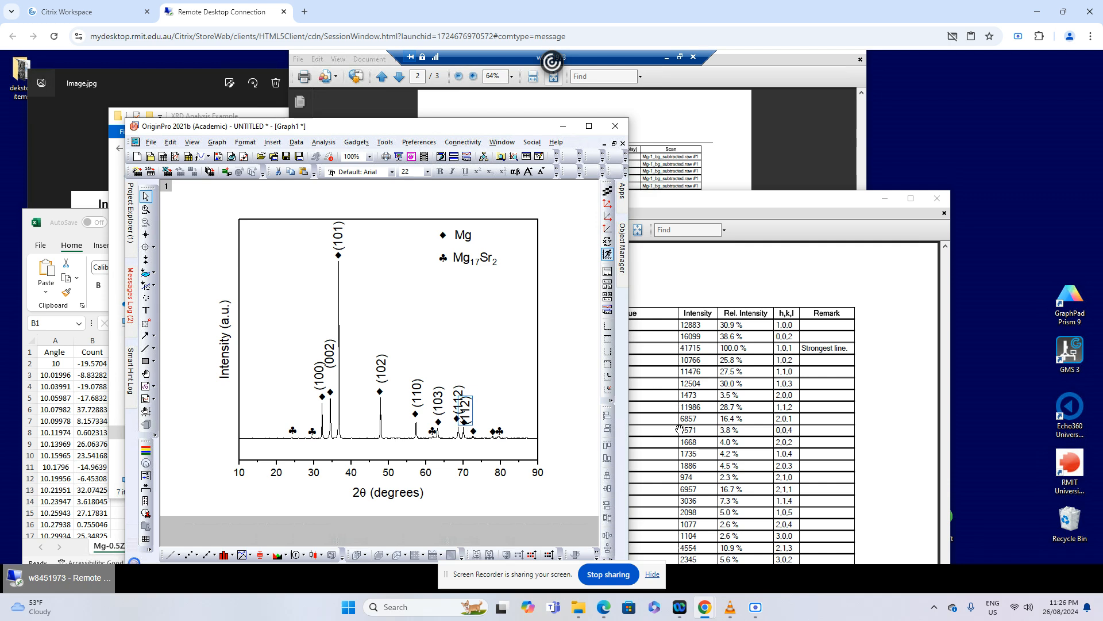
{"action": "key", "text": "Up"}
{"action": "key", "text": "Up"}
{"action": "key", "text": "Up"}
{"action": "key", "text": "Up"}
{"action": "key", "text": "Up"}
{"action": "key", "text": "Up"}
{"action": "key", "text": "Up"}
{"action": "key", "text": "Up"}
{"action": "key", "text": "Up"}
{"action": "key", "text": "Up"}
{"action": "key", "text": "Up"}
{"action": "key", "text": "Up"}
{"action": "key", "text": "Up"}
{"action": "key", "text": "Up"}
{"action": "key", "text": "Up"}
{"action": "key", "text": "Up"}
{"action": "key", "text": "Up"}
{"action": "key", "text": "Up"}
{"action": "key", "text": "Up"}
{"action": "key", "text": "Up"}
{"action": "key", "text": "Down"}
{"action": "key", "text": "Down"}
{"action": "key", "text": "Down"}
{"action": "key", "text": "Down"}
{"action": "key", "text": "Down"}
{"action": "key", "text": "Down"}
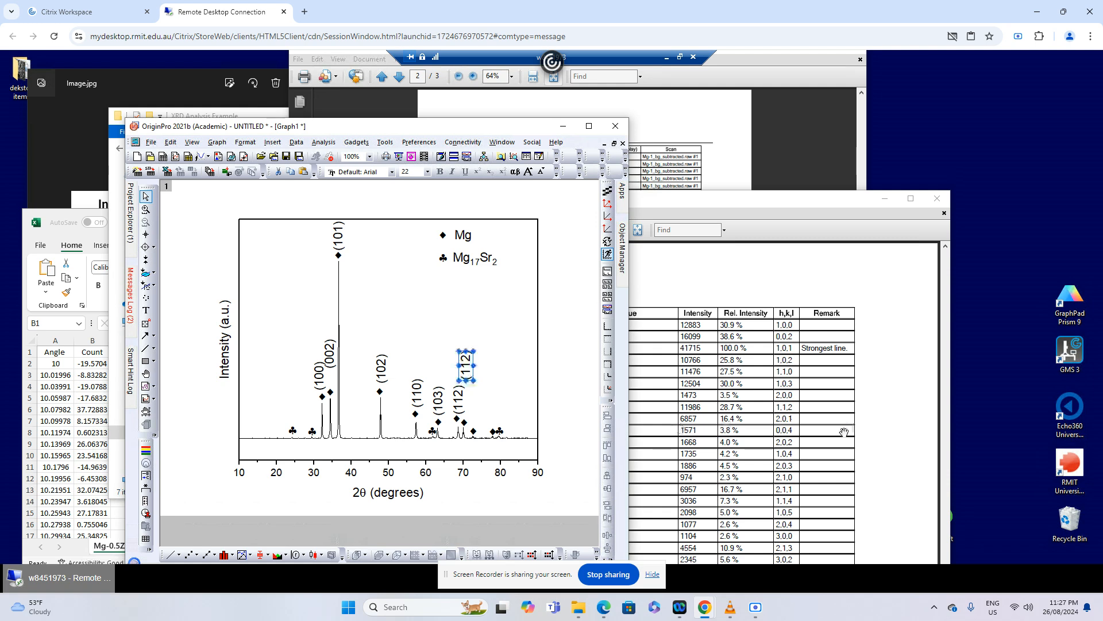
Check the Mg peaks table for the peak near 70° and change its raised label to (201)
{"action": "left_click", "coordinate": [784, 419]}
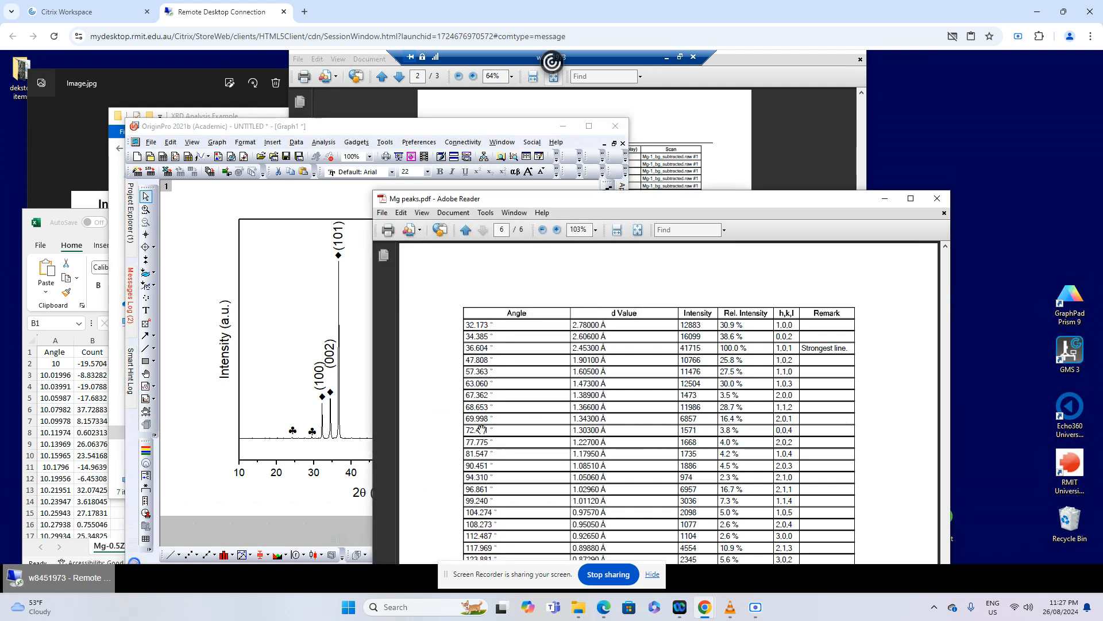
{"action": "left_click", "coordinate": [356, 335]}
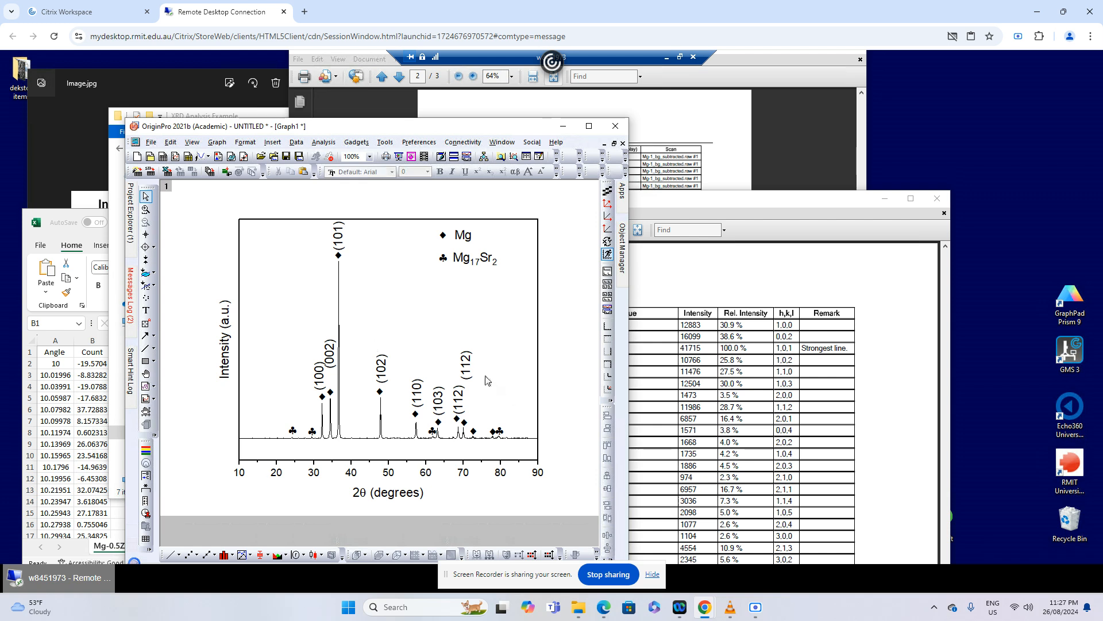
{"action": "double_click", "coordinate": [469, 366]}
{"action": "left_click_drag", "start_coordinate": [472, 390], "coordinate": [465, 391]}
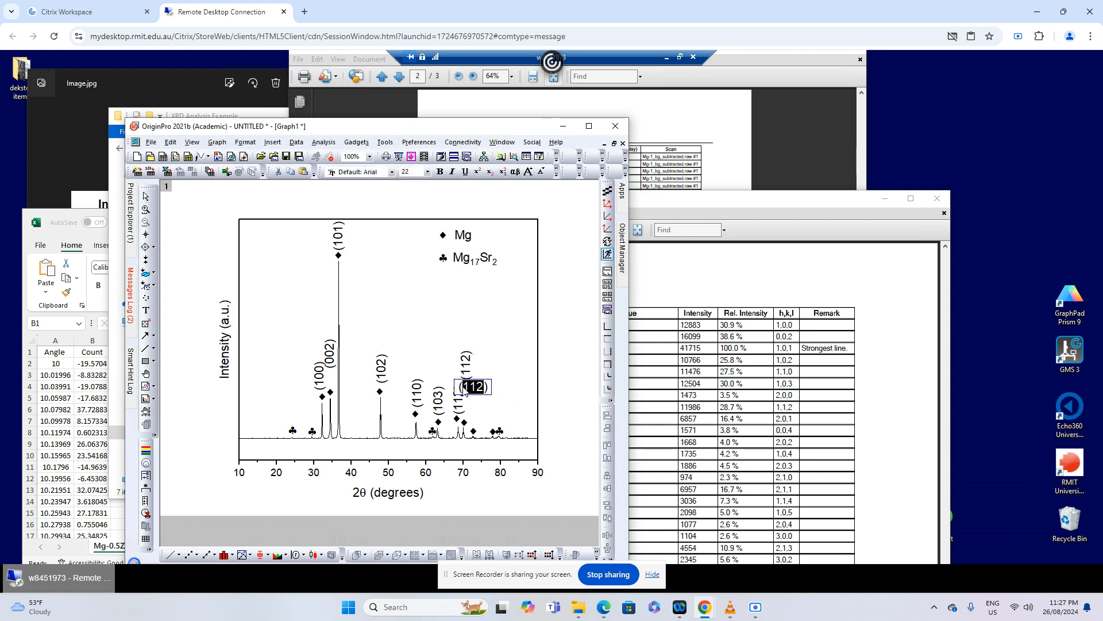
{"action": "type", "text": "20"}
{"action": "left_click", "coordinate": [578, 397]}
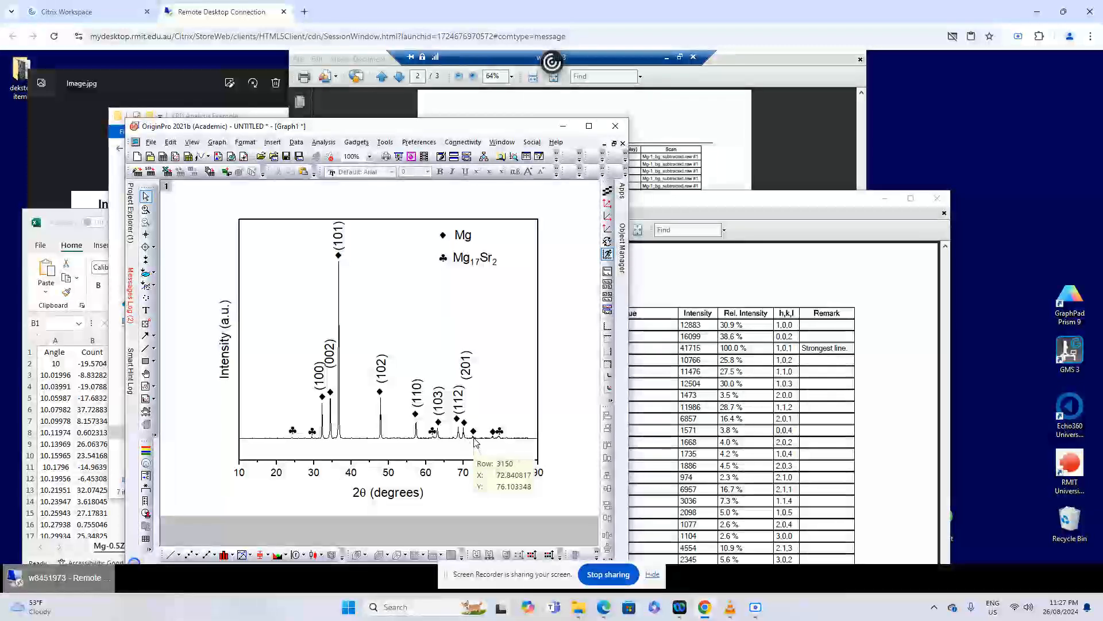
Look up the peak near 73°, place a copy of the (201) label above its ♦ and change it to (004)
{"action": "left_click", "coordinate": [655, 441]}
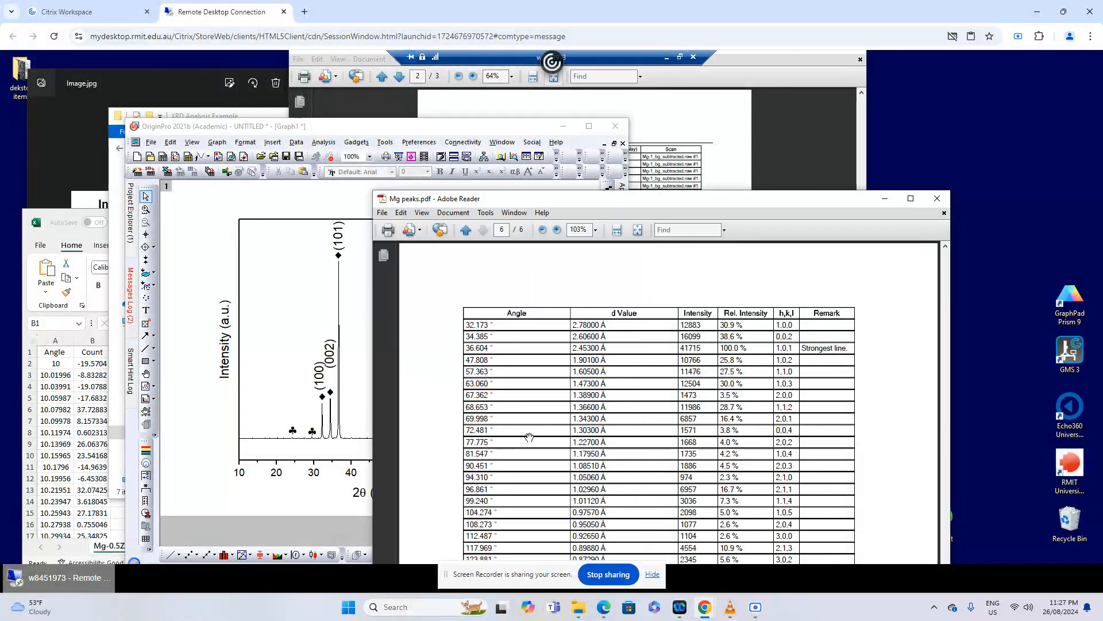
{"action": "left_click", "coordinate": [371, 368]}
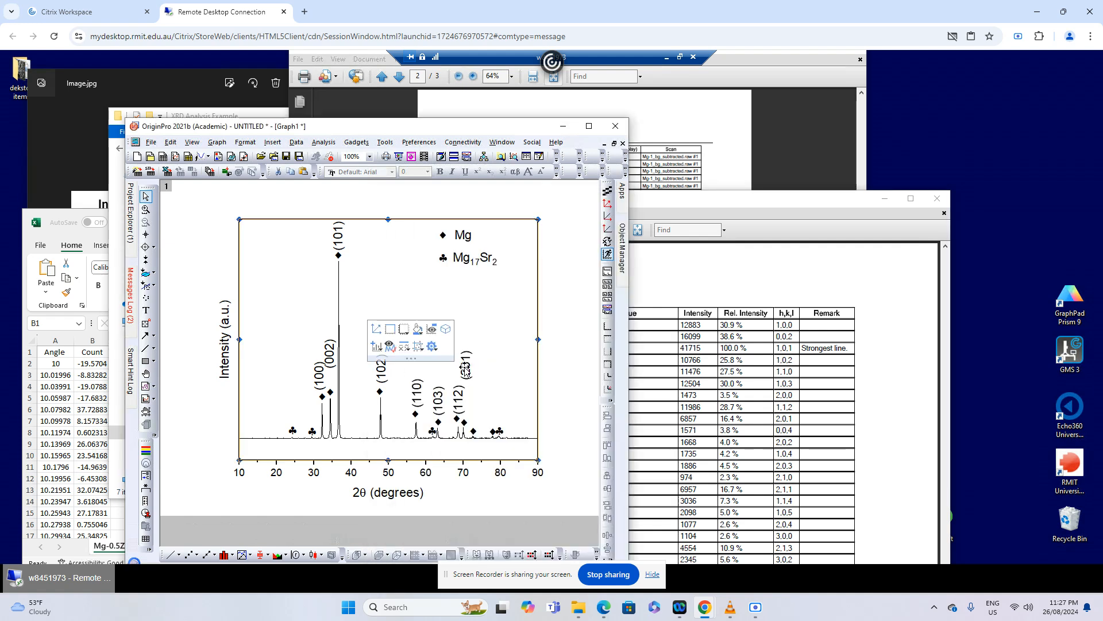
{"action": "left_click", "coordinate": [466, 370]}
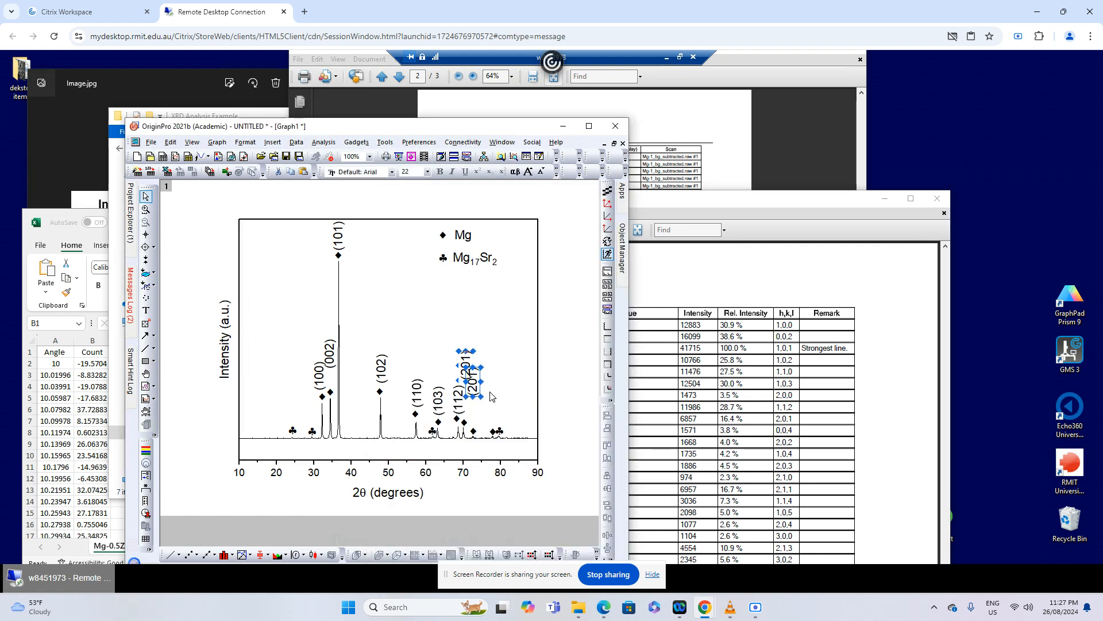
{"action": "left_click_drag", "start_coordinate": [466, 370], "coordinate": [477, 438]}
{"action": "double_click", "coordinate": [482, 425]}
{"action": "type", "text": "00"}
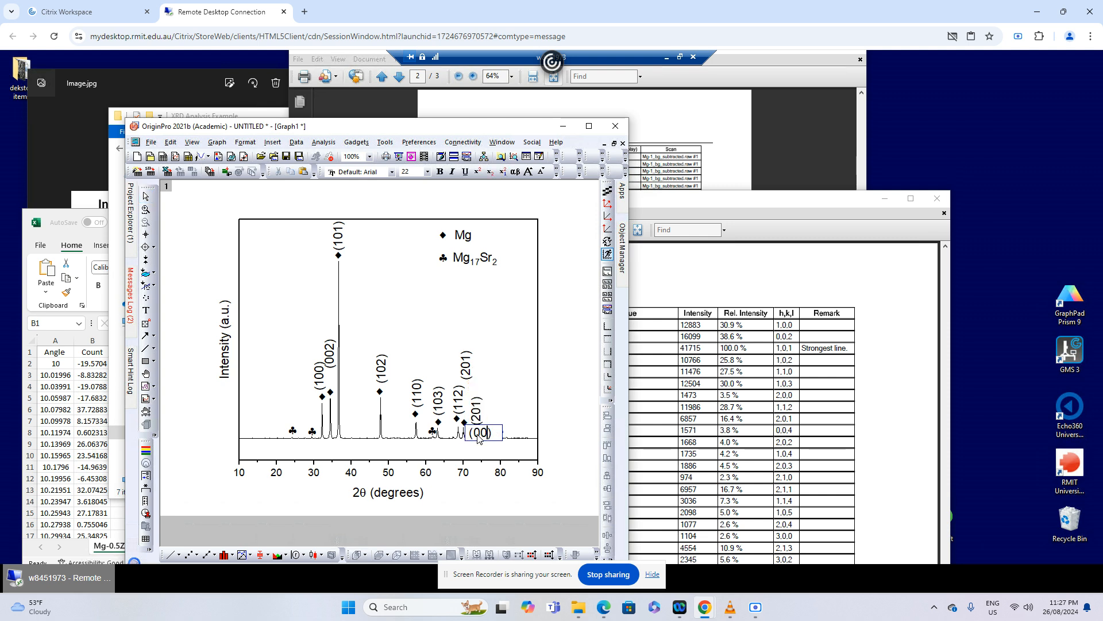
{"action": "left_click", "coordinate": [561, 419]}
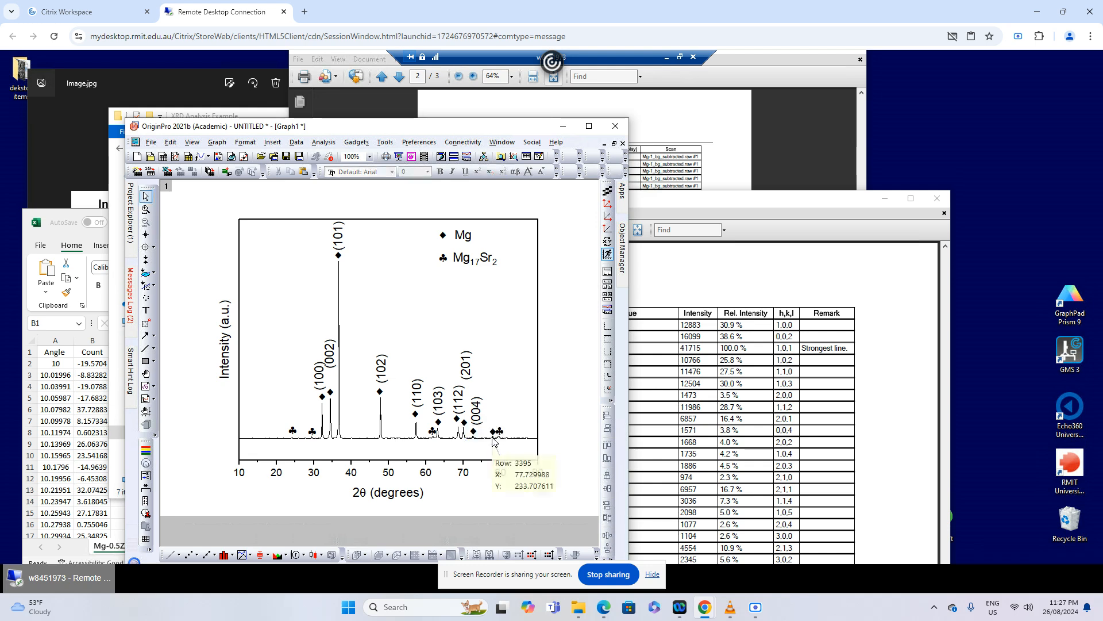
Look up the peak near 78° in the Mg peaks table and place a copy of the (004) label above its ♦
{"action": "left_click", "coordinate": [753, 451]}
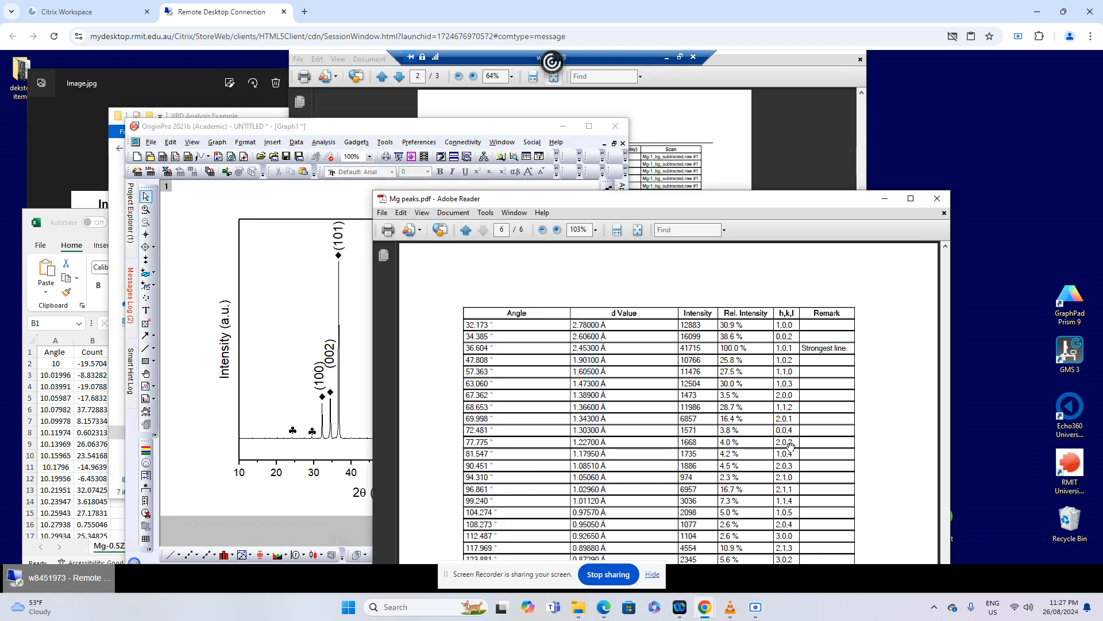
{"action": "left_click", "coordinate": [476, 411]}
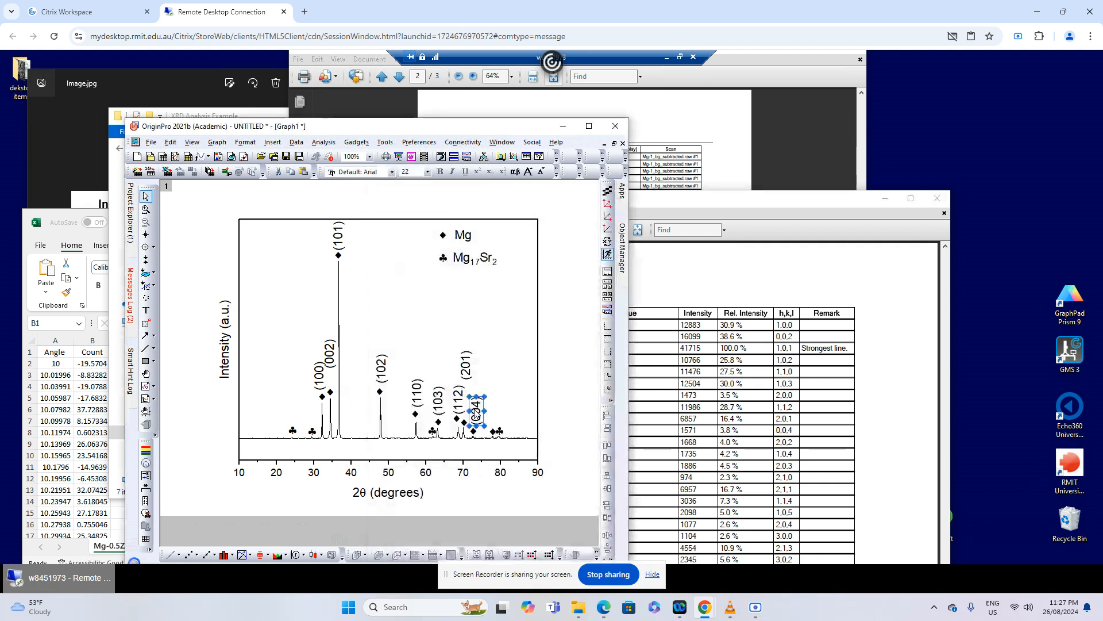
{"action": "key", "text": "ctrl+c"}
{"action": "key", "text": "ctrl+v"}
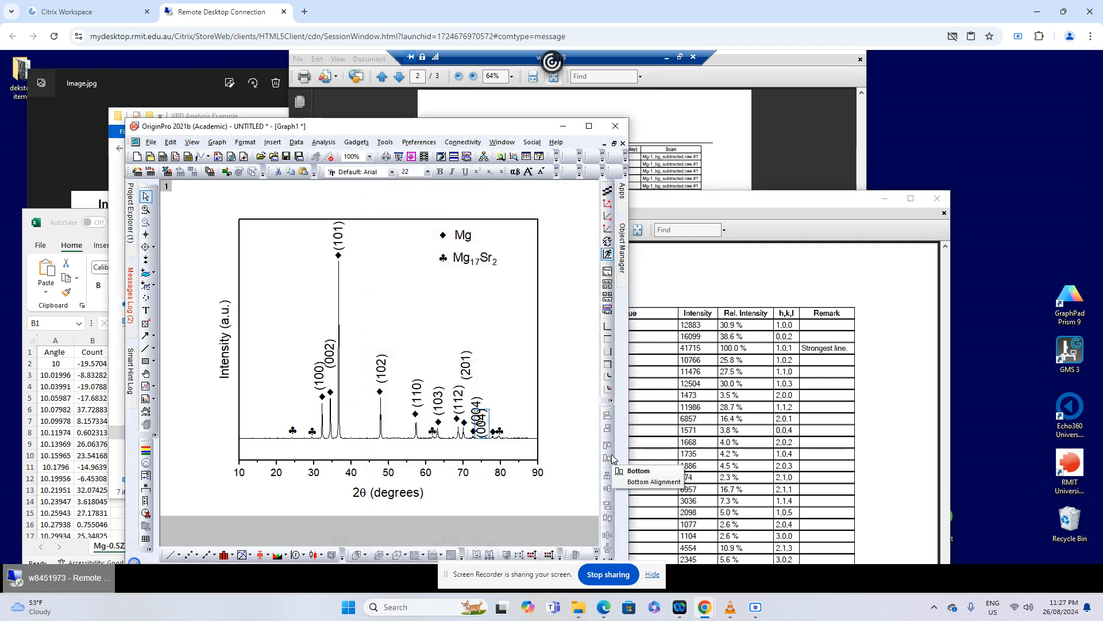
{"action": "key", "text": "Right"}
{"action": "key", "text": "Right"}
{"action": "key", "text": "Right"}
{"action": "key", "text": "Right"}
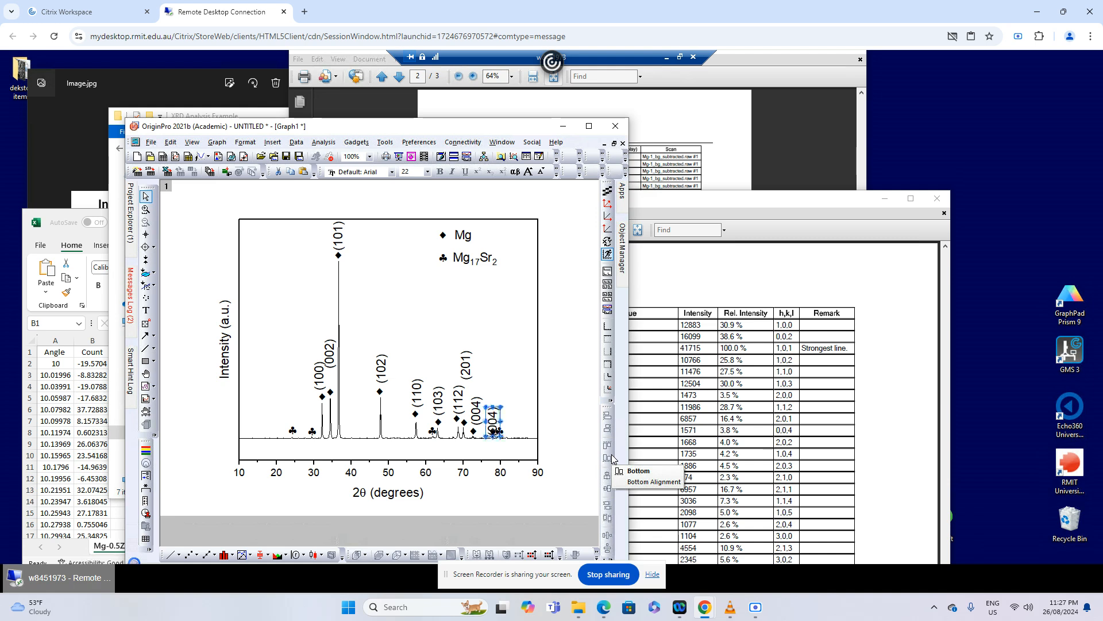
{"action": "key", "text": "Up"}
{"action": "key", "text": "Up"}
{"action": "key", "text": "Up"}
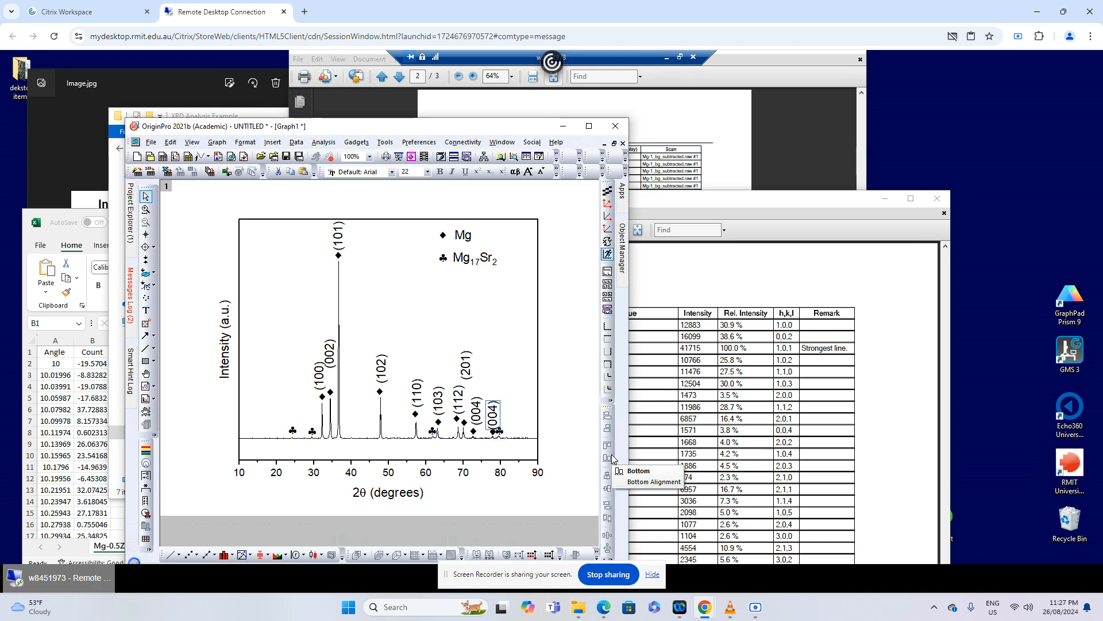
{"action": "key", "text": "Up"}
{"action": "key", "text": "Up"}
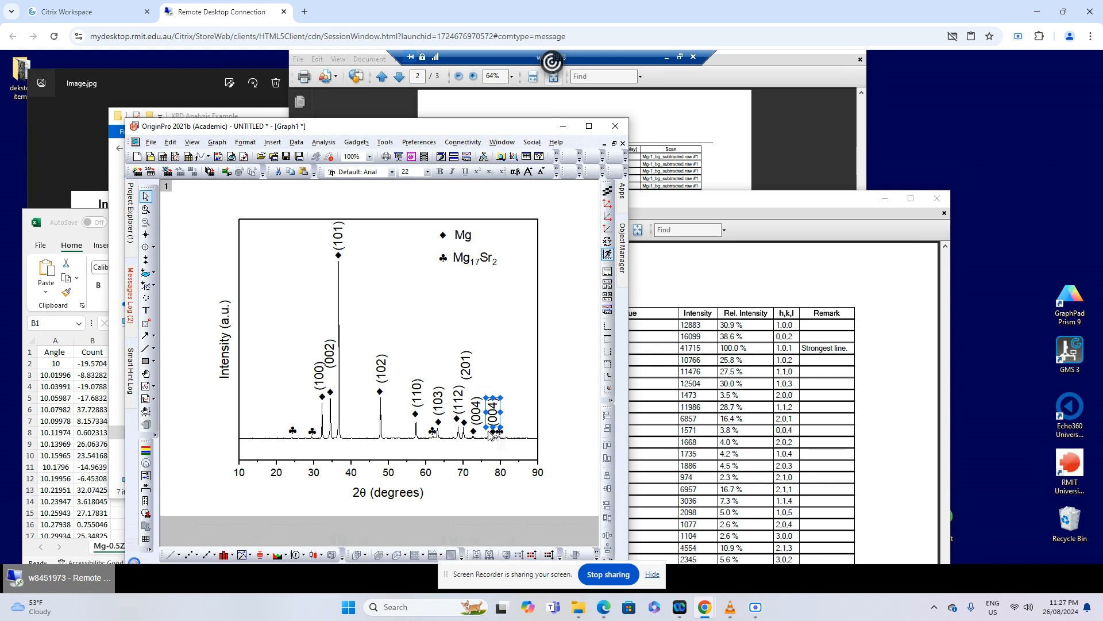
Change the copied label above the peak near 78° to (202)
{"action": "double_click", "coordinate": [490, 436]}
{"action": "double_click", "coordinate": [493, 439]}
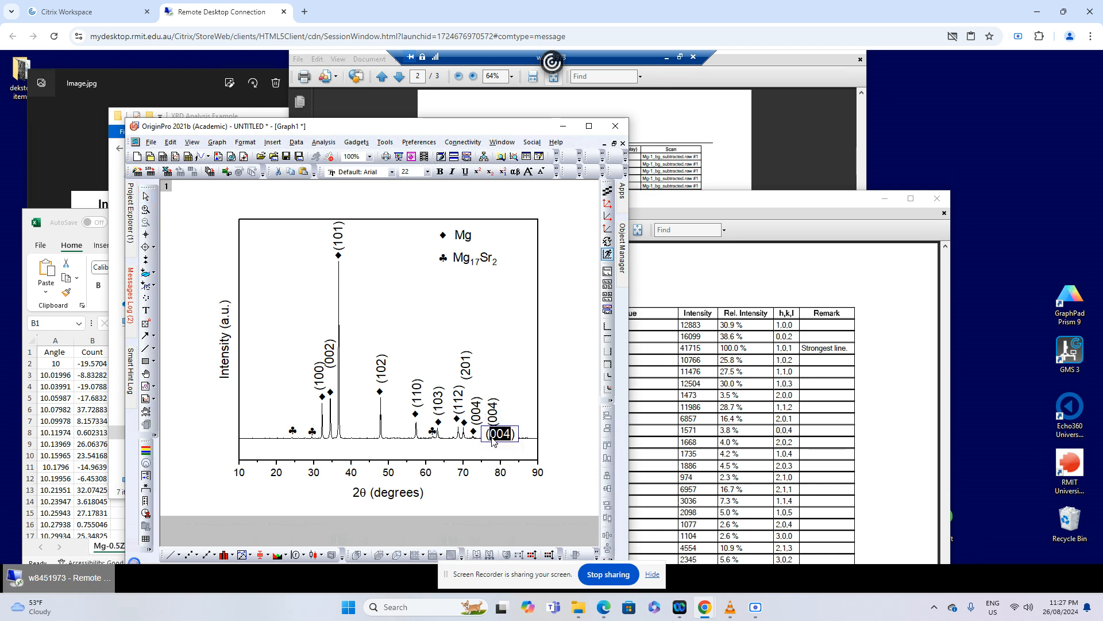
{"action": "type", "text": "202"}
{"action": "left_click", "coordinate": [568, 443]}
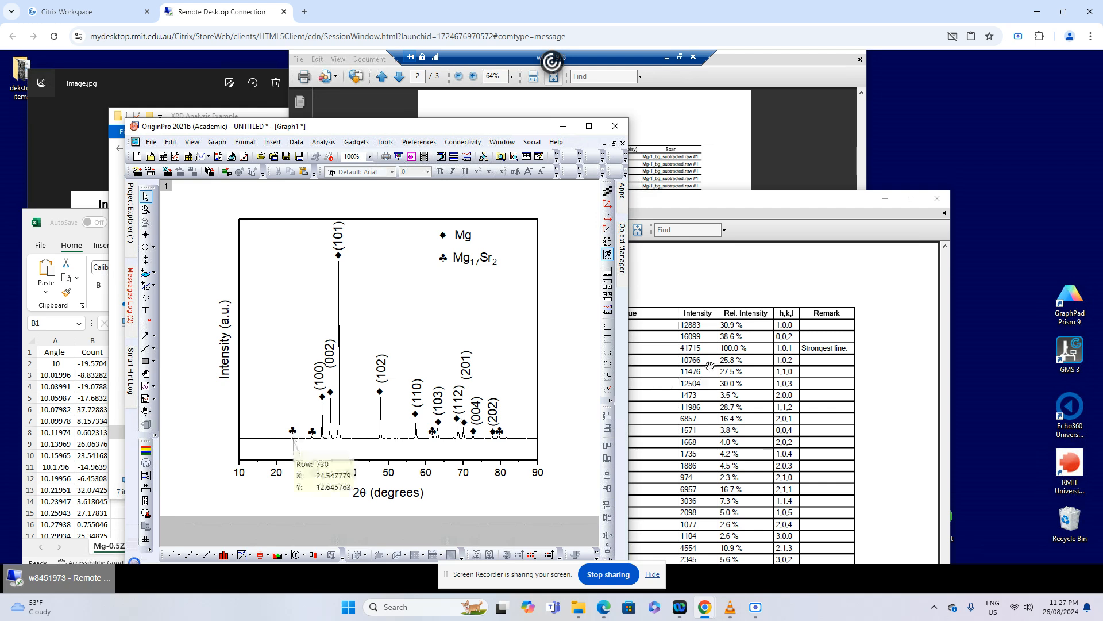
Examine the measured Peak List #1 report, comparing its peak angles with its h,k,l column for the Mg17Sr2 peaks
{"action": "left_click", "coordinate": [850, 126]}
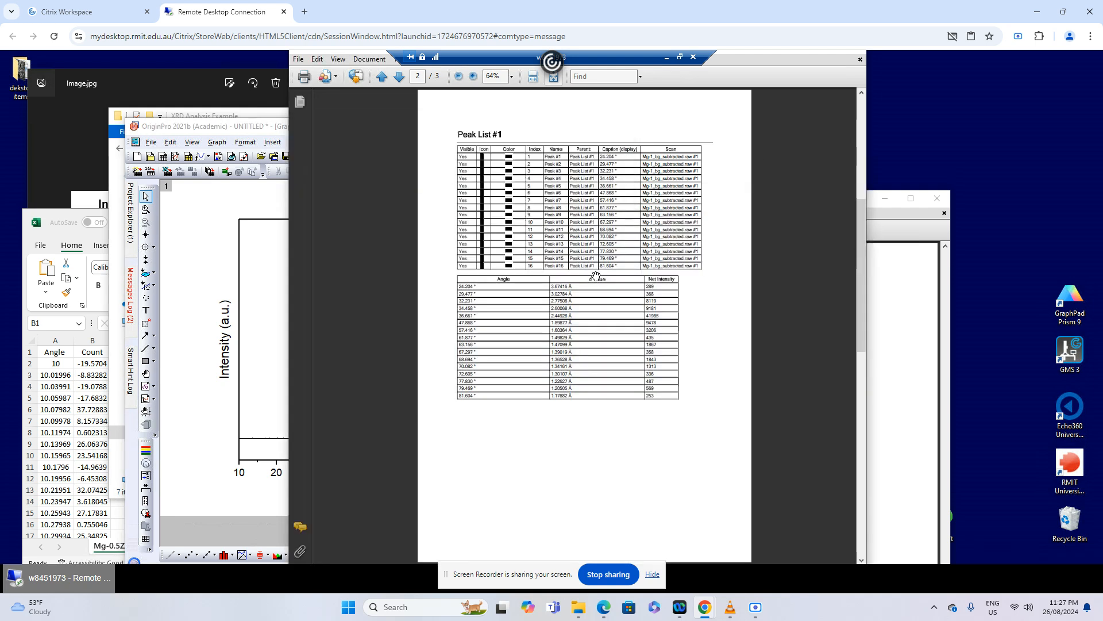
{"action": "left_click", "coordinate": [473, 76]}
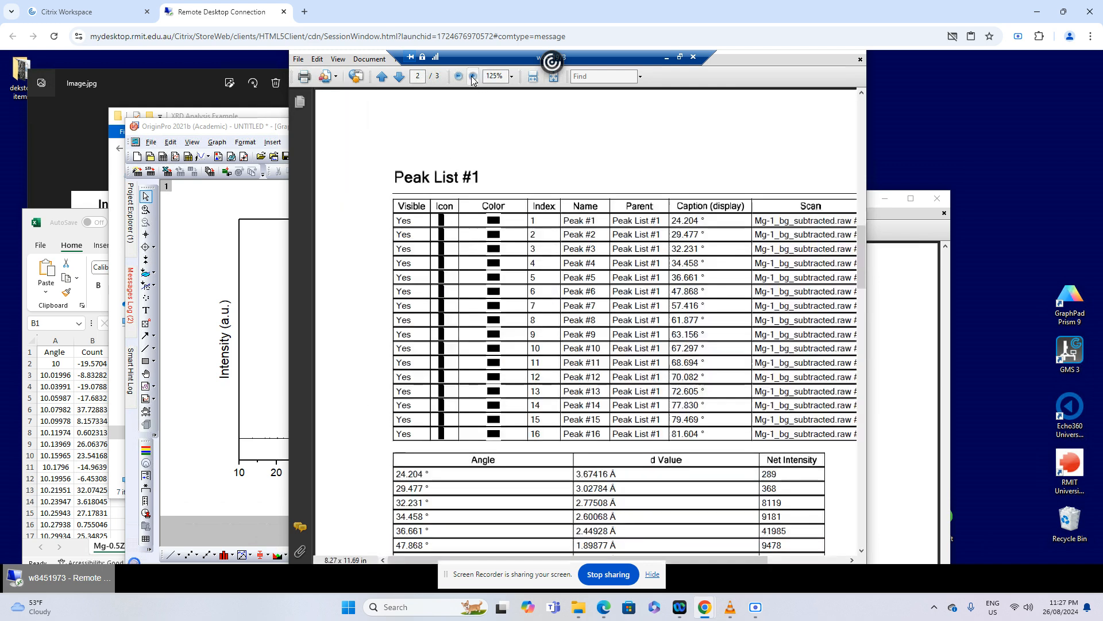
{"action": "scroll", "coordinate": [482, 437], "scroll_direction": "down", "scroll_amount": 2}
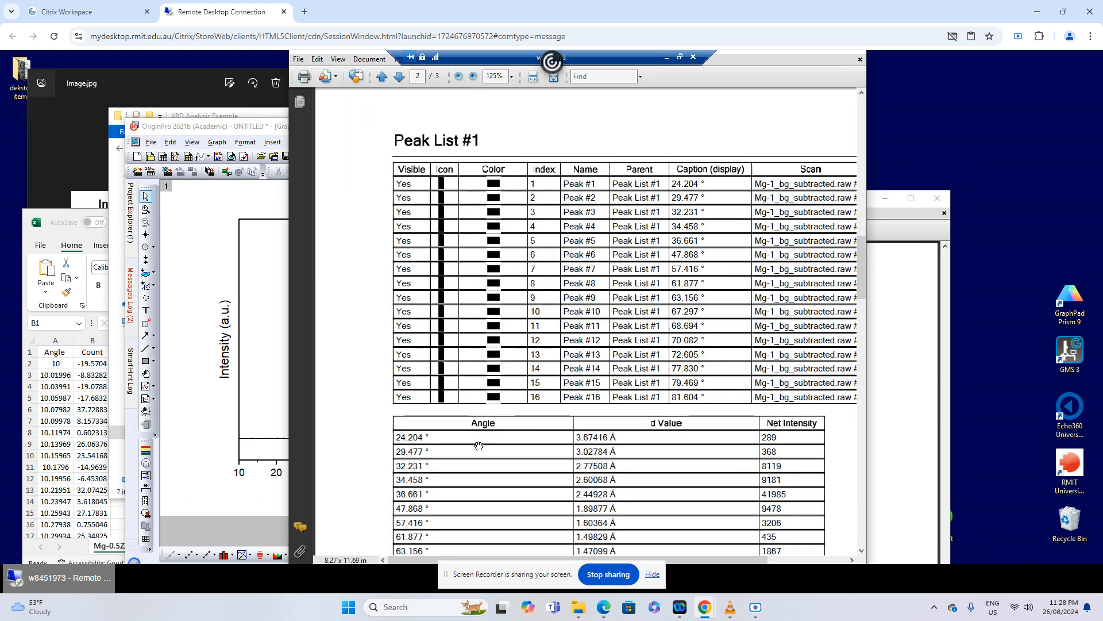
{"action": "scroll", "coordinate": [406, 446], "scroll_direction": "down", "scroll_amount": 15}
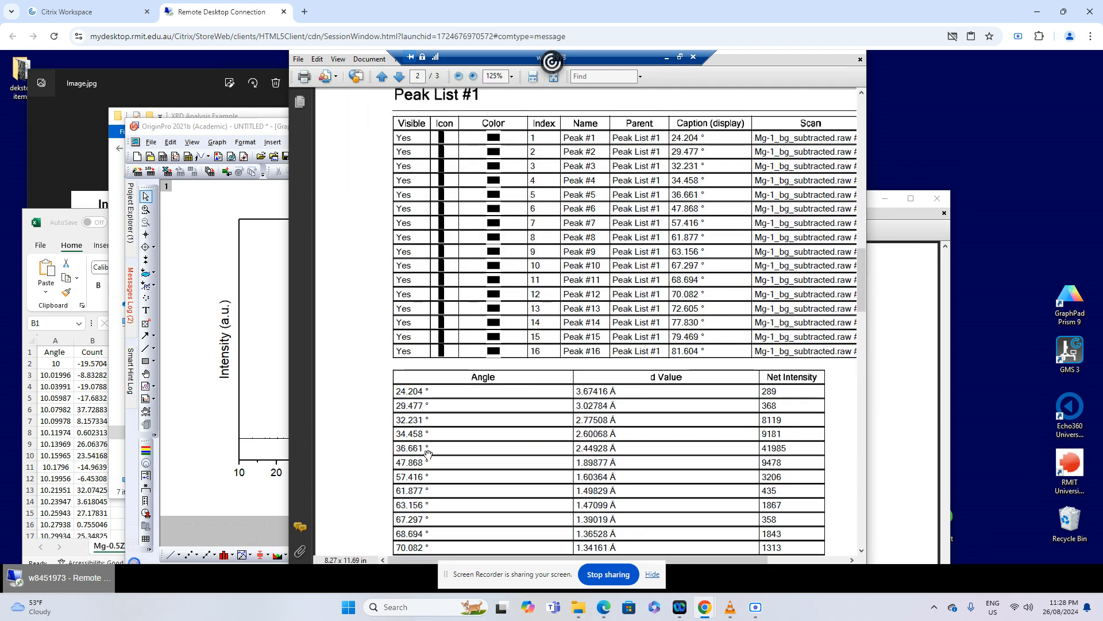
{"action": "scroll", "coordinate": [439, 451], "scroll_direction": "down", "scroll_amount": 15}
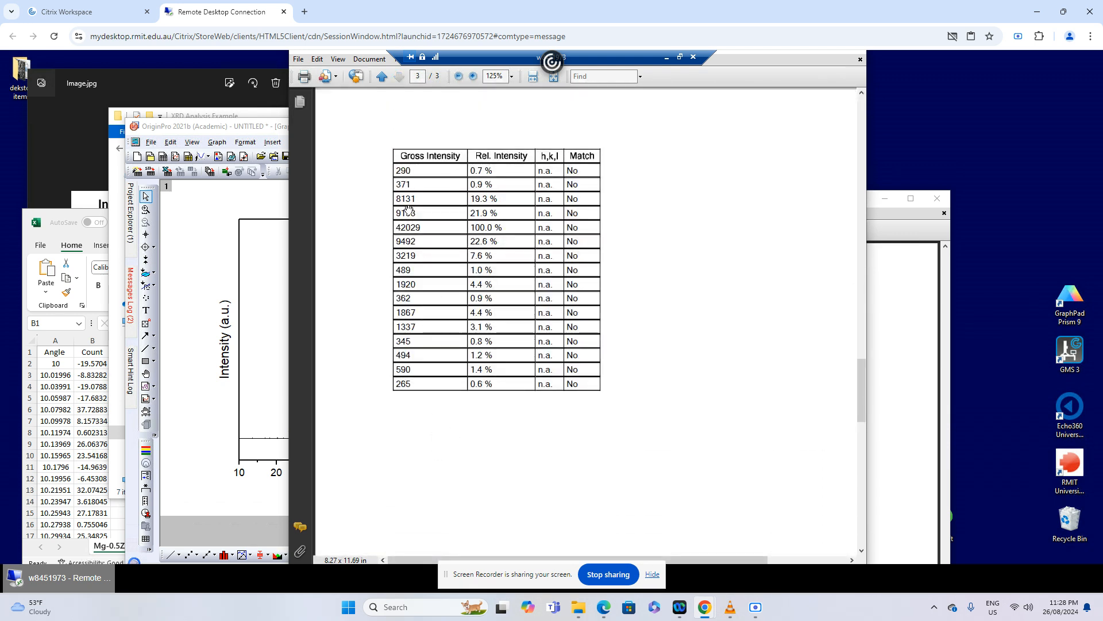
{"action": "scroll", "coordinate": [537, 285], "scroll_direction": "down", "scroll_amount": 7}
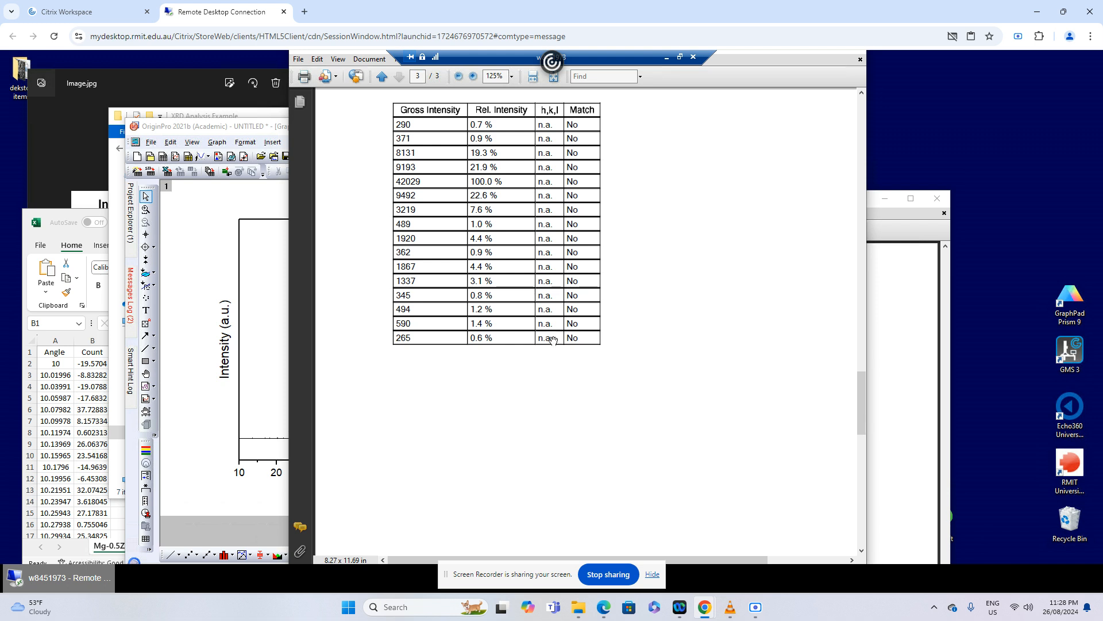
{"action": "left_click_drag", "start_coordinate": [860, 449], "coordinate": [860, 259]}
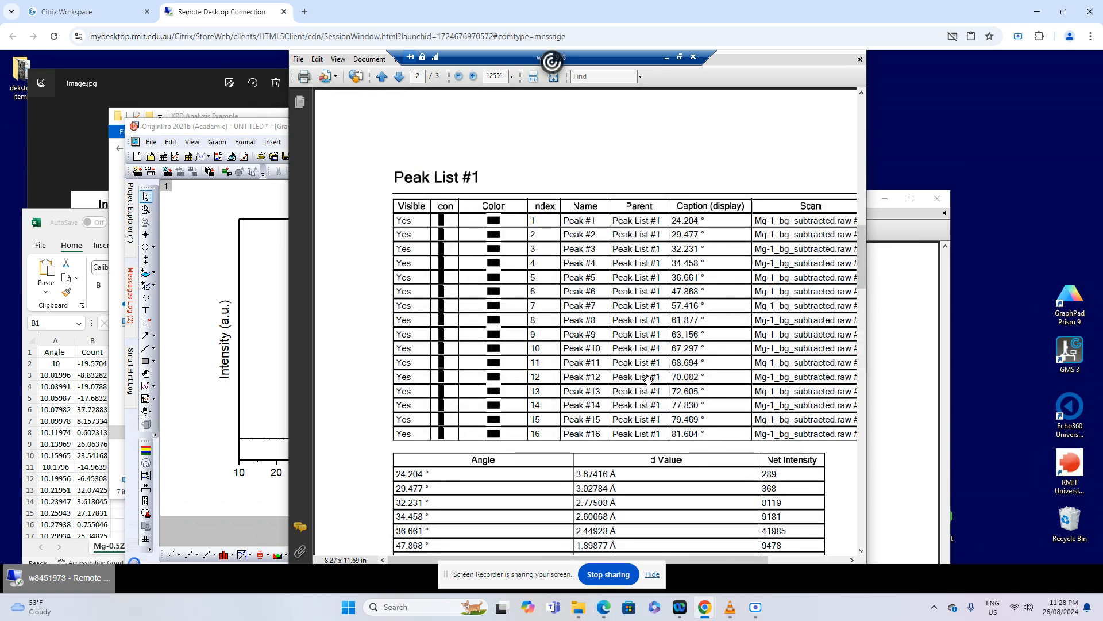
{"action": "left_click", "coordinate": [247, 397]}
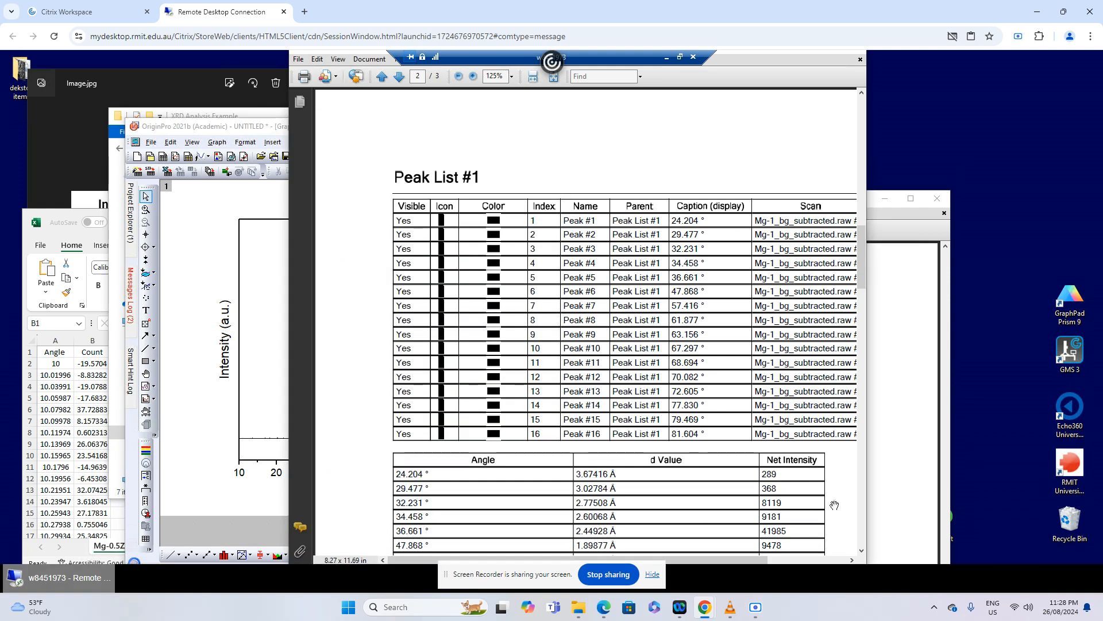
{"action": "left_click", "coordinate": [833, 506]}
{"action": "scroll", "coordinate": [720, 452], "scroll_direction": "down", "scroll_amount": 3}
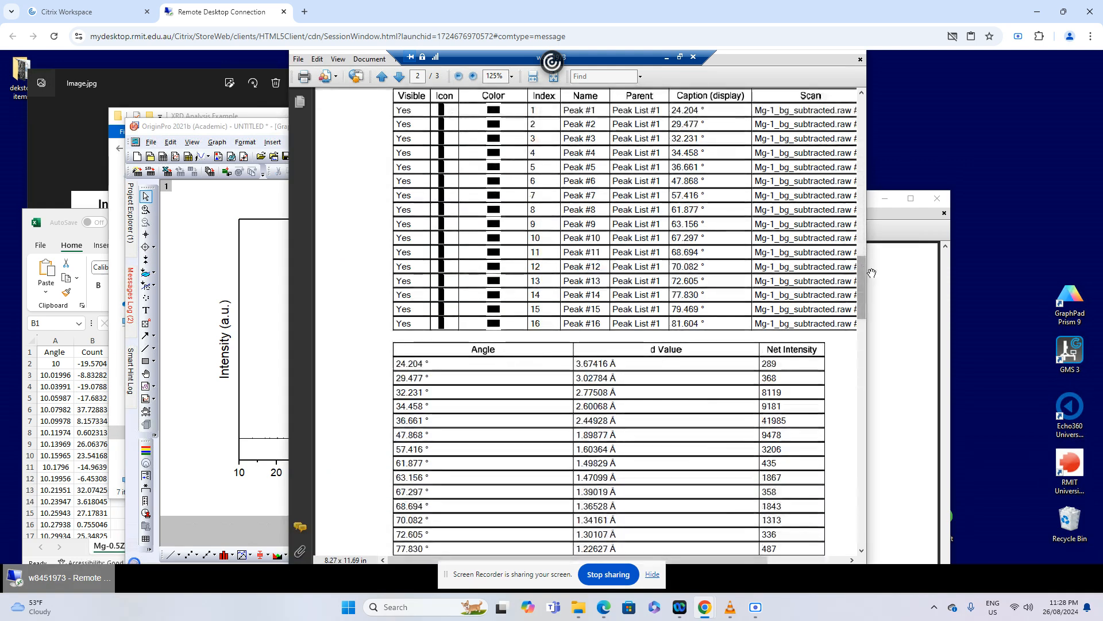
{"action": "left_click_drag", "start_coordinate": [861, 291], "coordinate": [847, 423]}
{"action": "scroll", "coordinate": [845, 429], "scroll_direction": "down", "scroll_amount": 2}
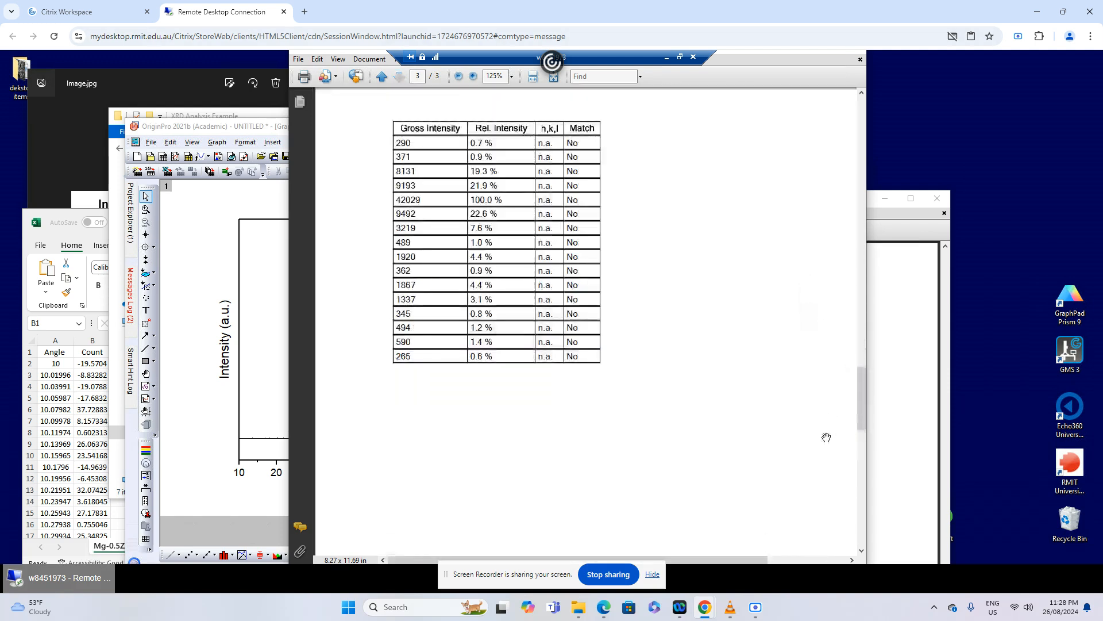
Go through Mg peaks.pdf from its first page, examining the measured peak angles and the start of the PDF 18-1275 table
{"action": "left_click", "coordinate": [910, 392]}
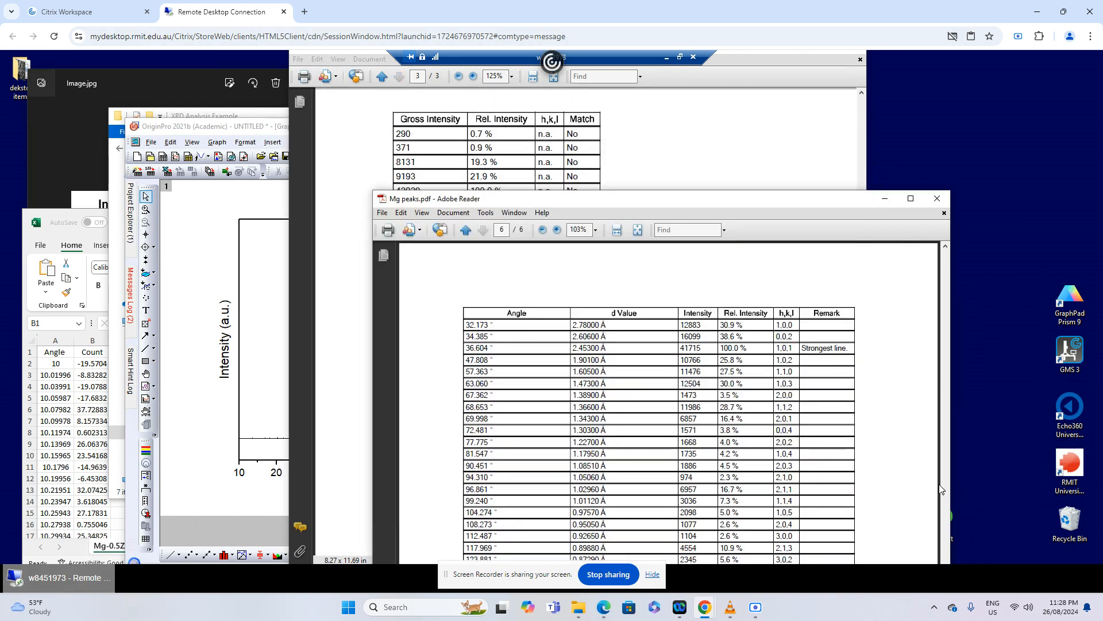
{"action": "left_click", "coordinate": [910, 199]}
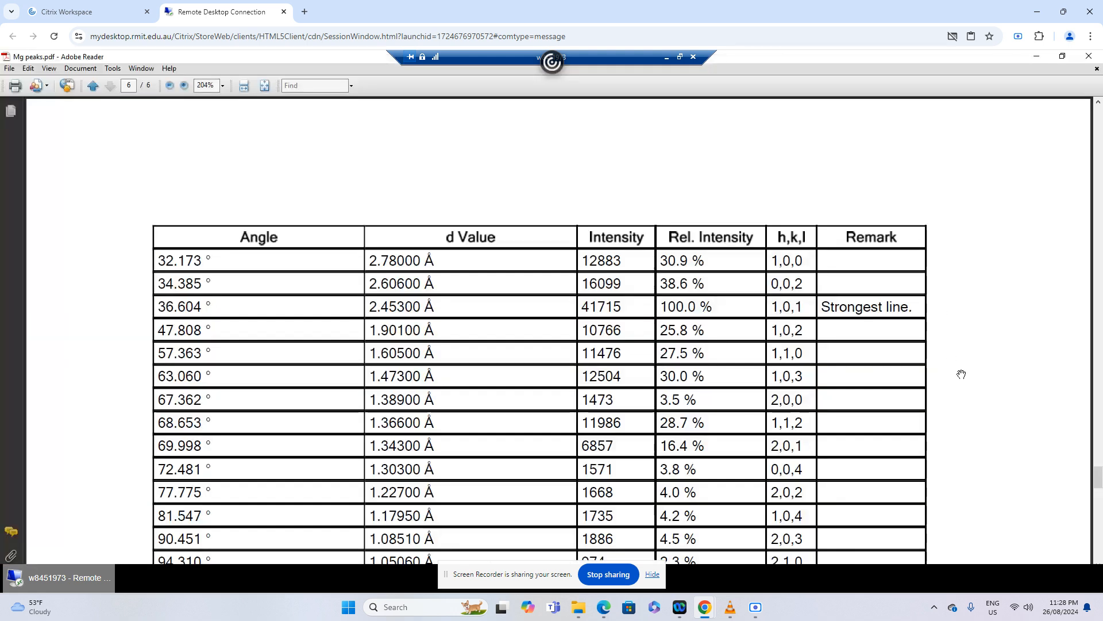
{"action": "scroll", "coordinate": [1001, 290], "scroll_direction": "up", "scroll_amount": 5}
{"action": "left_click_drag", "start_coordinate": [1098, 476], "coordinate": [1055, 124]}
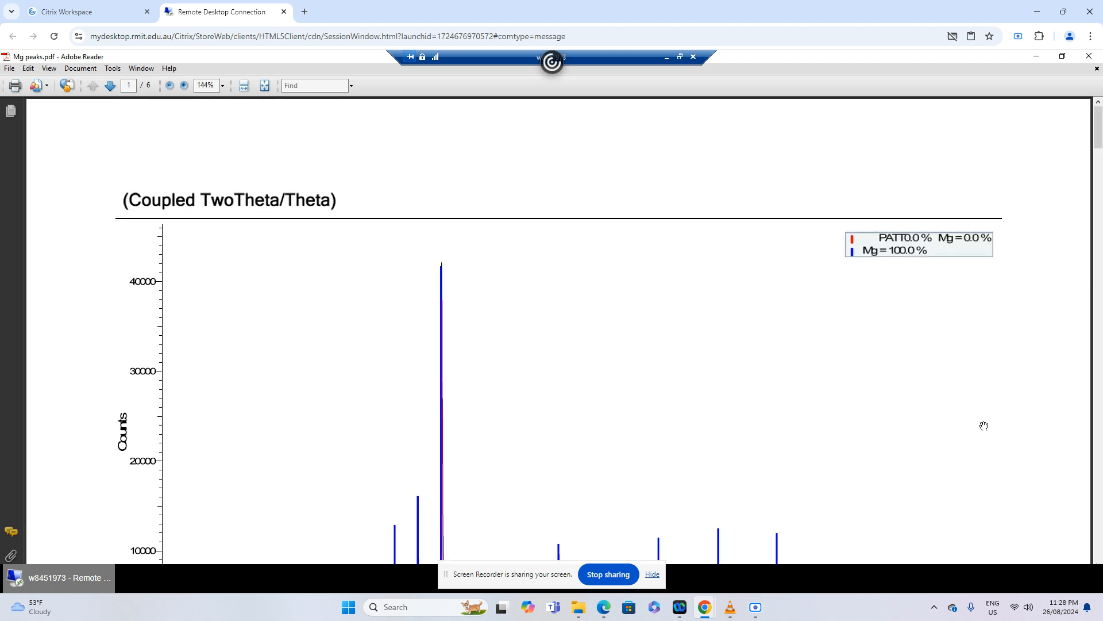
{"action": "scroll", "coordinate": [984, 426], "scroll_direction": "down", "scroll_amount": 15}
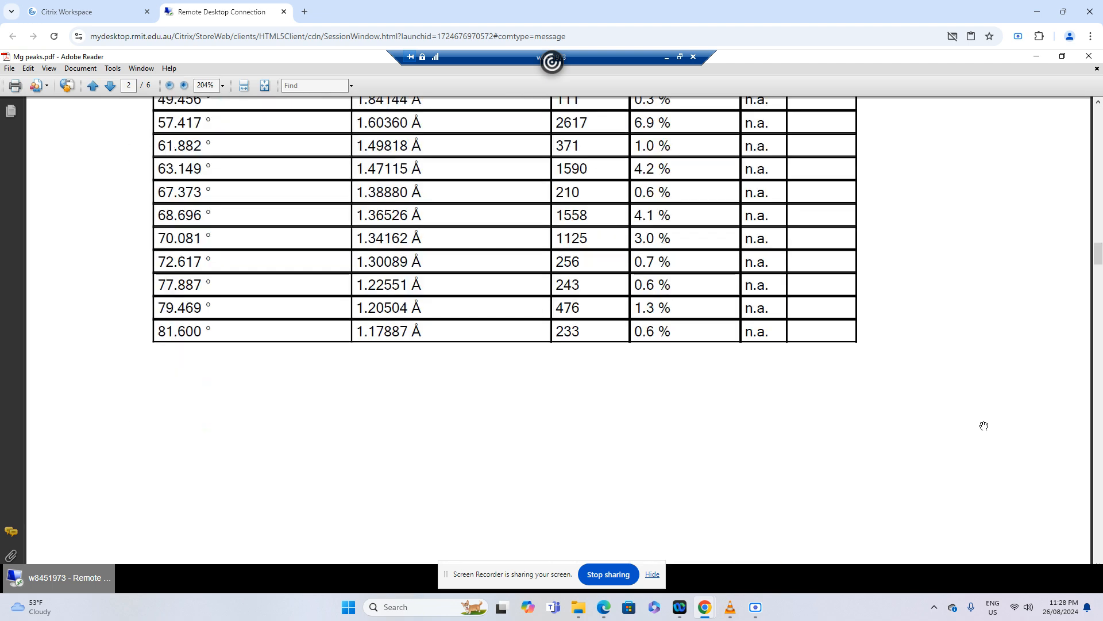
{"action": "scroll", "coordinate": [984, 426], "scroll_direction": "up", "scroll_amount": 8}
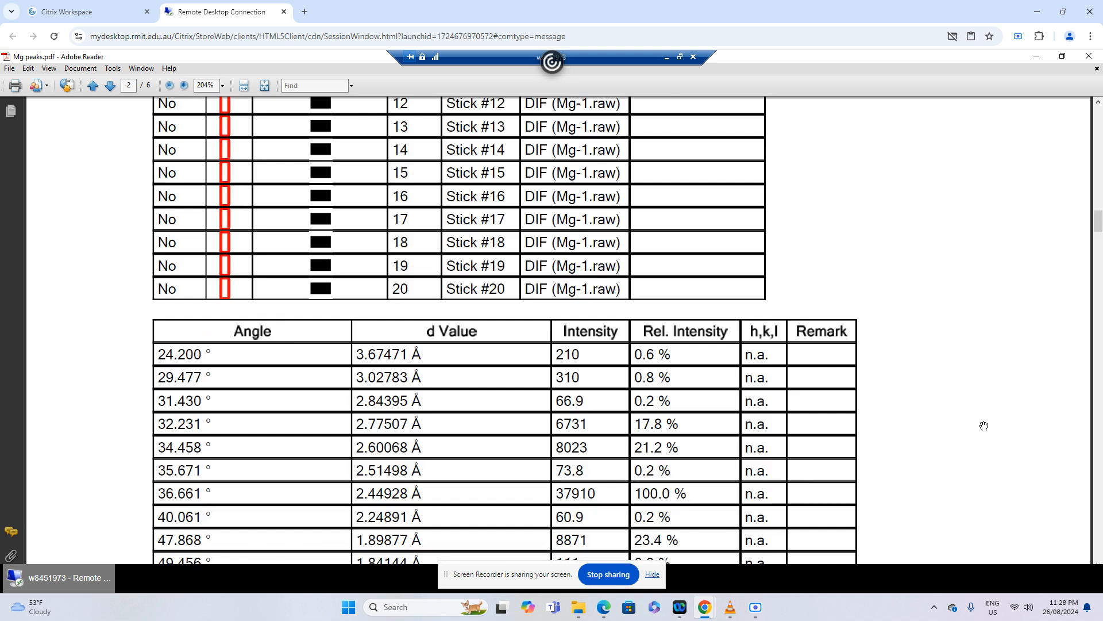
{"action": "scroll", "coordinate": [984, 426], "scroll_direction": "down", "scroll_amount": 17}
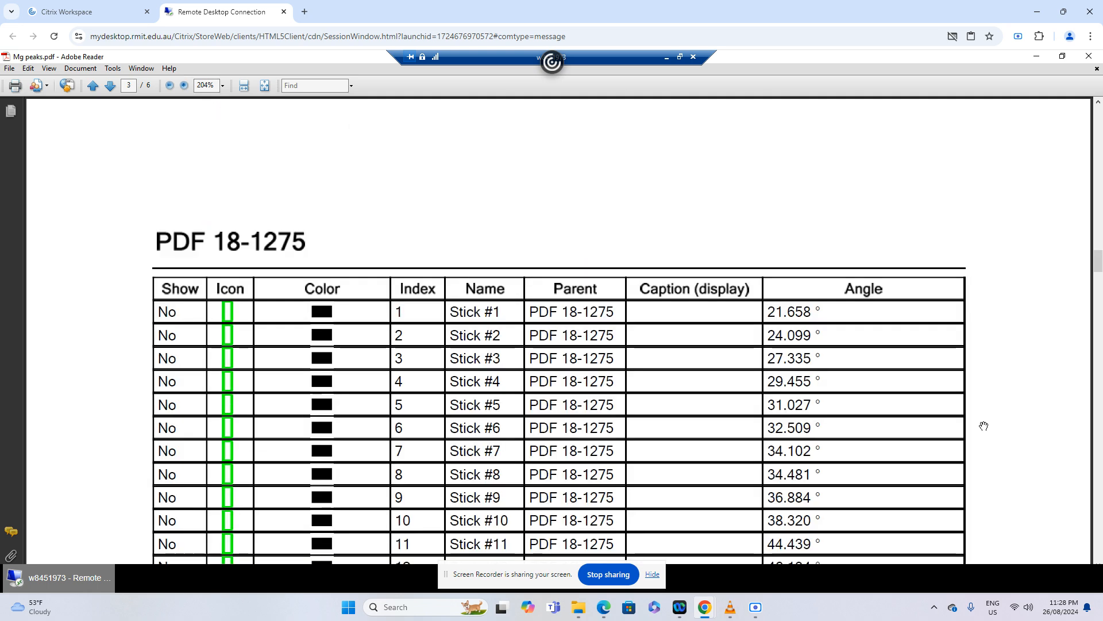
{"action": "scroll", "coordinate": [984, 426], "scroll_direction": "up", "scroll_amount": 7}
{"action": "scroll", "coordinate": [984, 426], "scroll_direction": "up", "scroll_amount": 8}
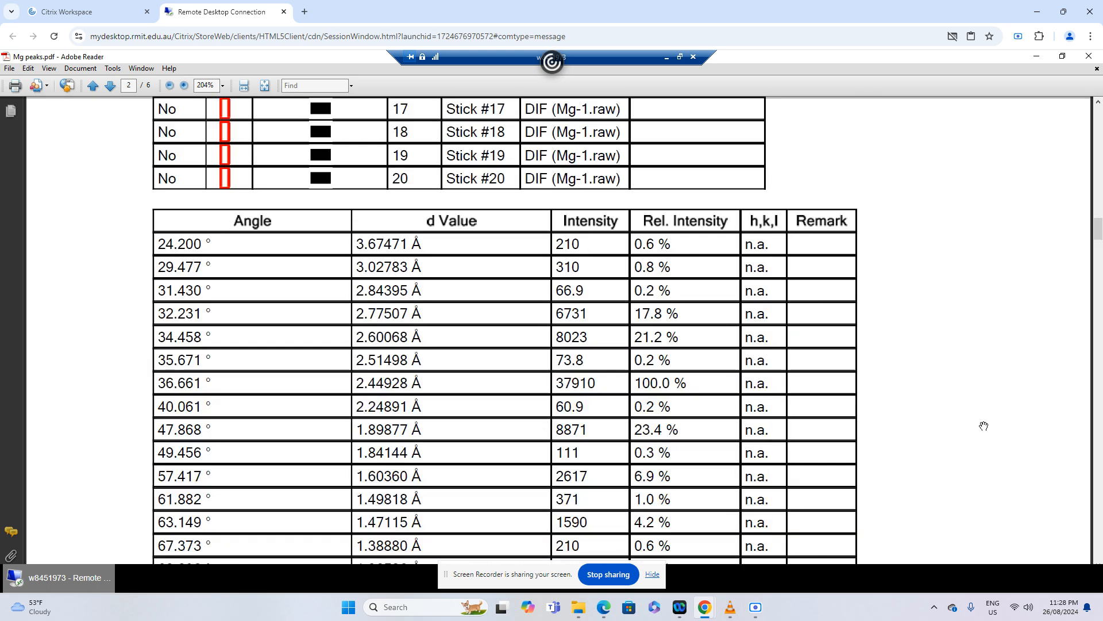
Match the measured angles of the ♣ peaks with the PDF 18-1275 stick angles and their h,k,l values
{"action": "scroll", "coordinate": [984, 426], "scroll_direction": "down", "scroll_amount": 12}
{"action": "scroll", "coordinate": [984, 426], "scroll_direction": "down", "scroll_amount": 8}
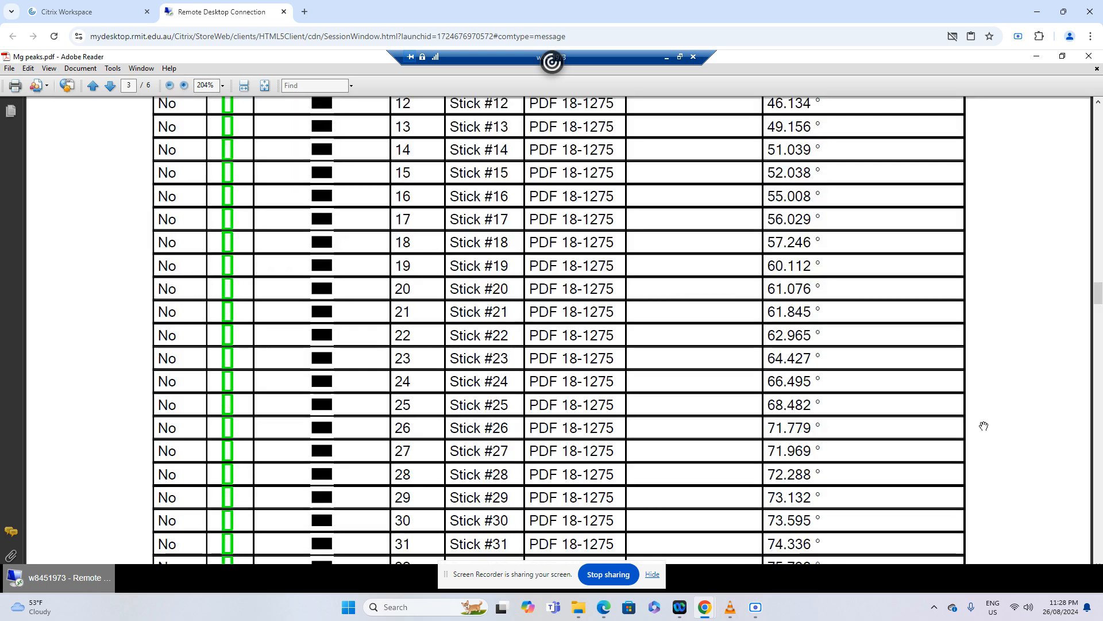
{"action": "scroll", "coordinate": [984, 426], "scroll_direction": "down", "scroll_amount": 8}
{"action": "scroll", "coordinate": [984, 426], "scroll_direction": "down", "scroll_amount": 2}
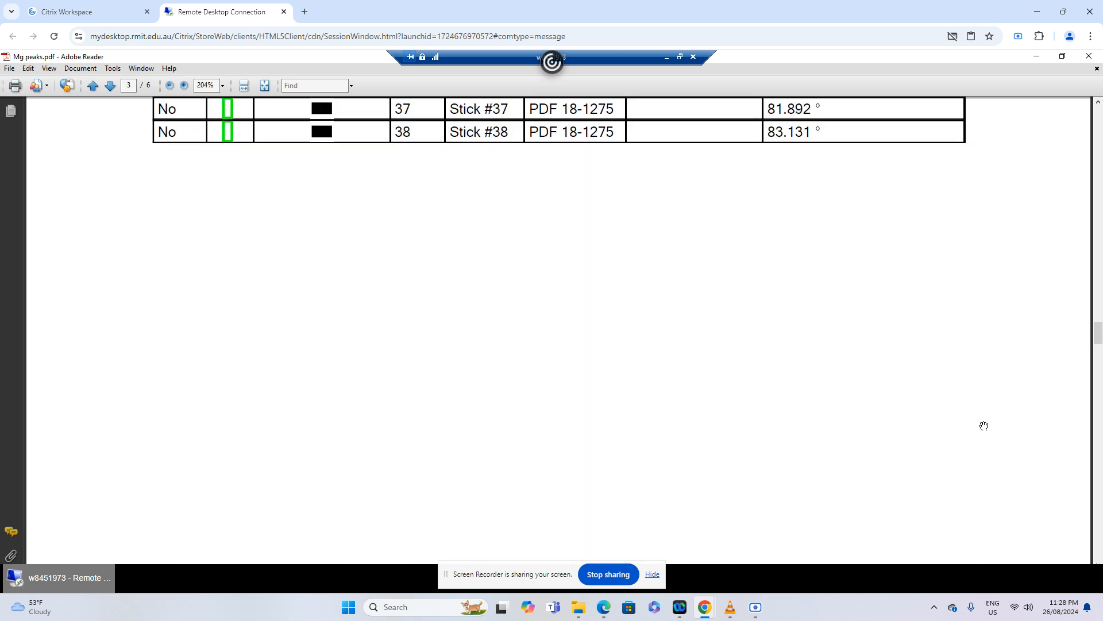
{"action": "scroll", "coordinate": [984, 425], "scroll_direction": "down", "scroll_amount": 10}
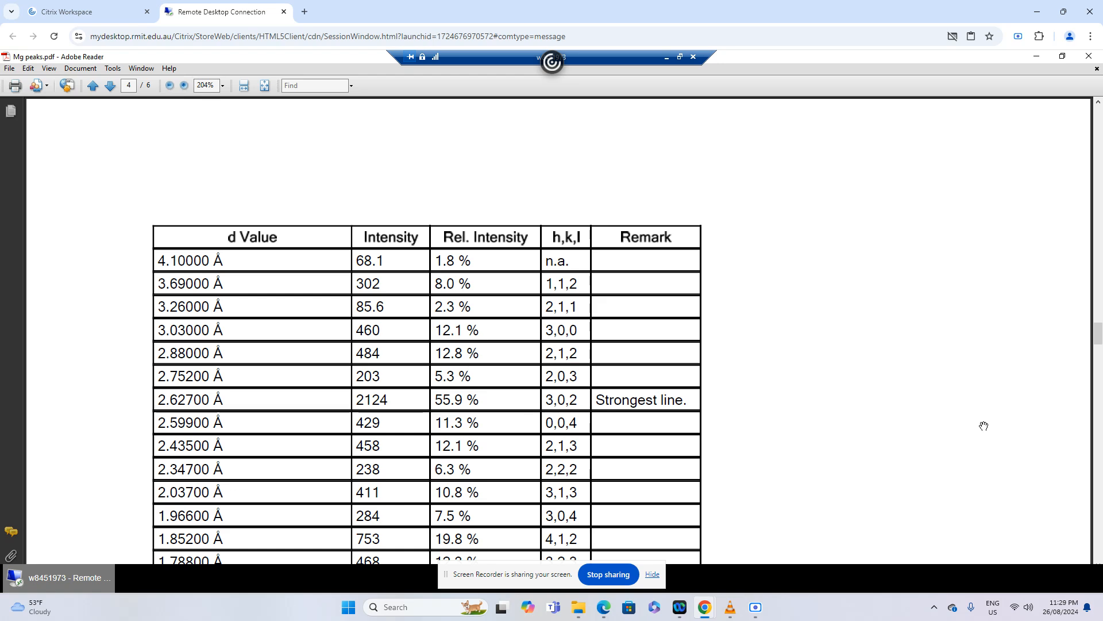
{"action": "scroll", "coordinate": [984, 426], "scroll_direction": "up", "scroll_amount": 20}
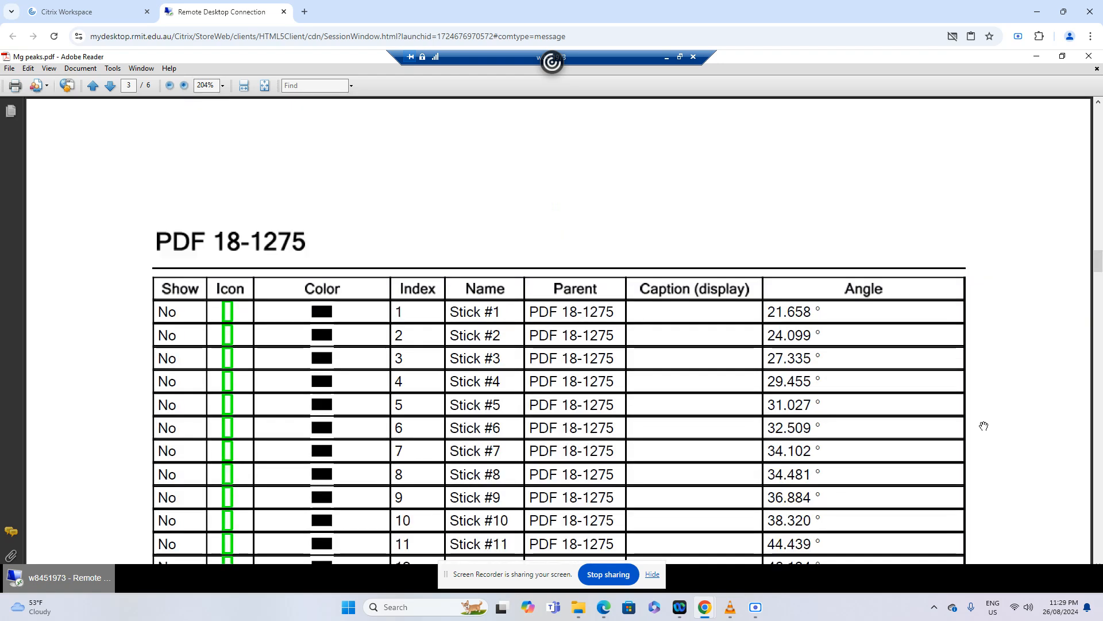
{"action": "scroll", "coordinate": [984, 426], "scroll_direction": "up", "scroll_amount": 15}
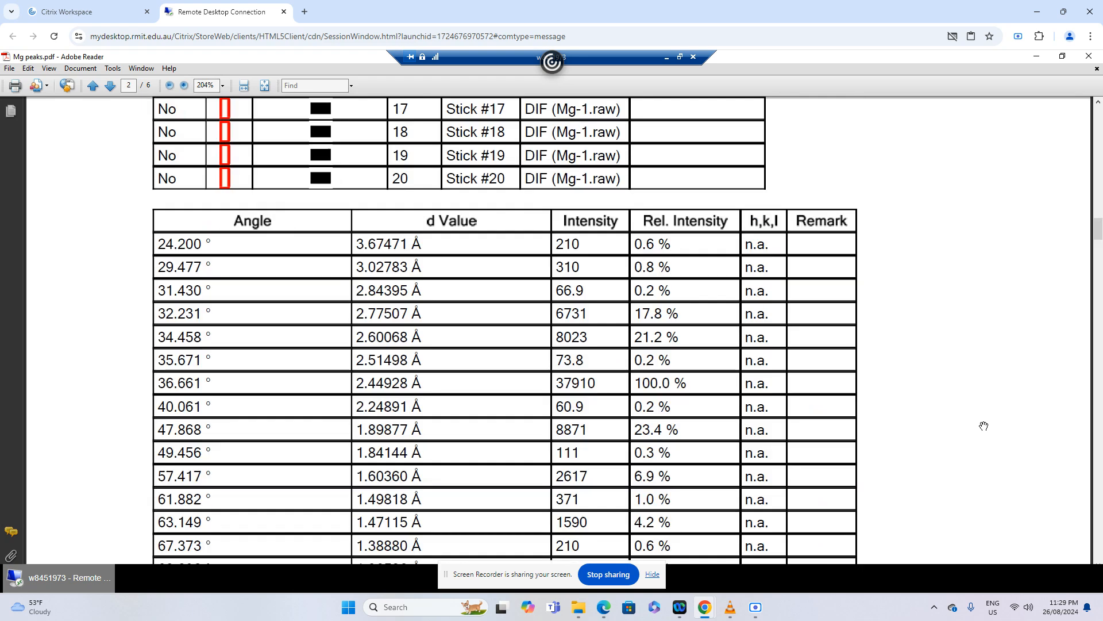
{"action": "scroll", "coordinate": [984, 426], "scroll_direction": "down", "scroll_amount": 15}
{"action": "scroll", "coordinate": [984, 426], "scroll_direction": "down", "scroll_amount": 10}
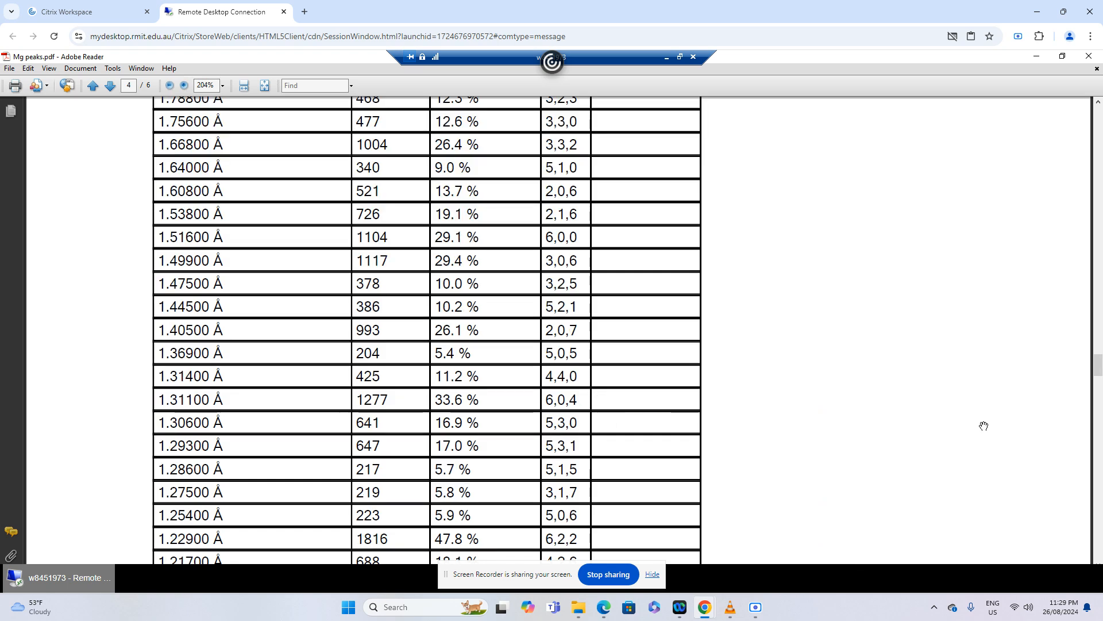
{"action": "scroll", "coordinate": [984, 426], "scroll_direction": "up", "scroll_amount": 5}
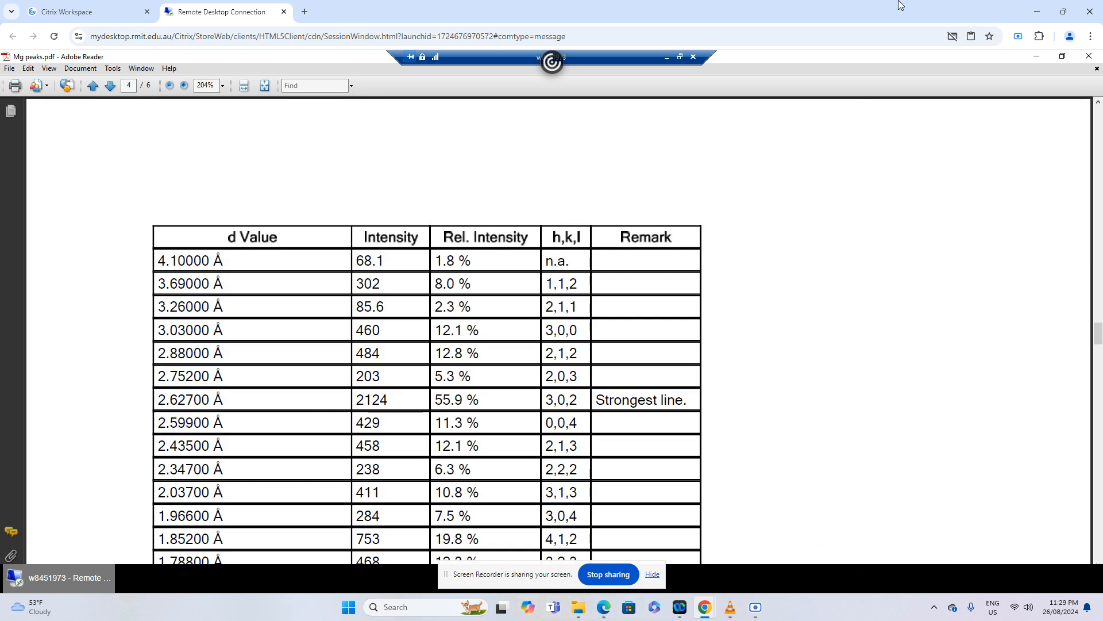
{"action": "left_click", "coordinate": [1063, 56]}
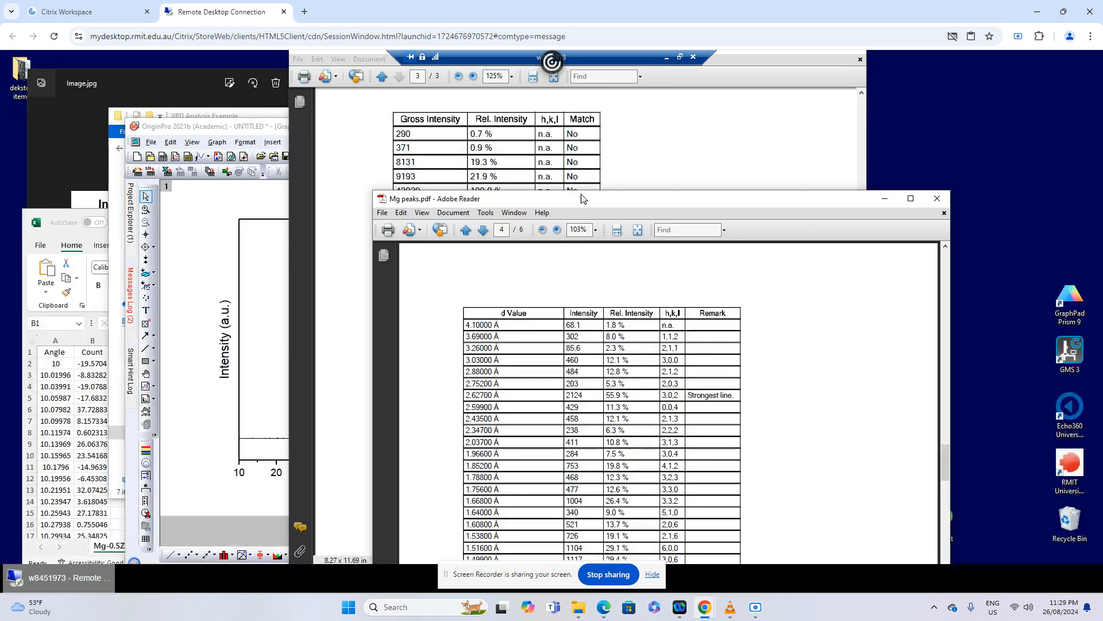
Move the copied index label above the ♣ peak near 30° and change its text to (112)
{"action": "left_click", "coordinate": [247, 243]}
{"action": "left_click", "coordinate": [319, 376]}
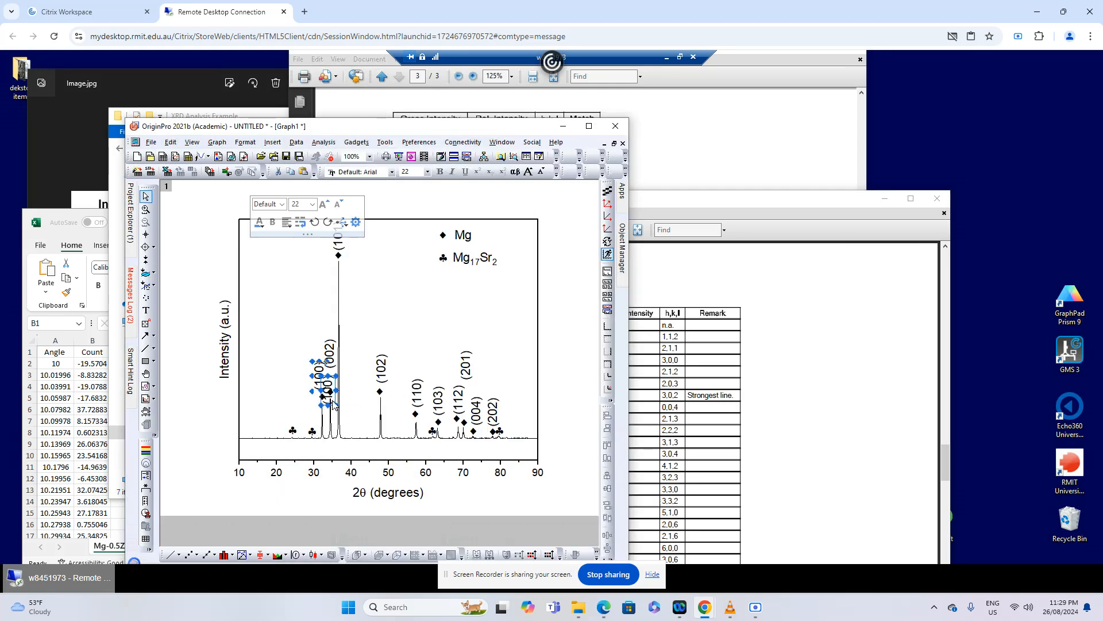
{"action": "left_click_drag", "start_coordinate": [319, 376], "coordinate": [317, 432]}
{"action": "double_click", "coordinate": [313, 417]}
{"action": "type", "text": "1"}
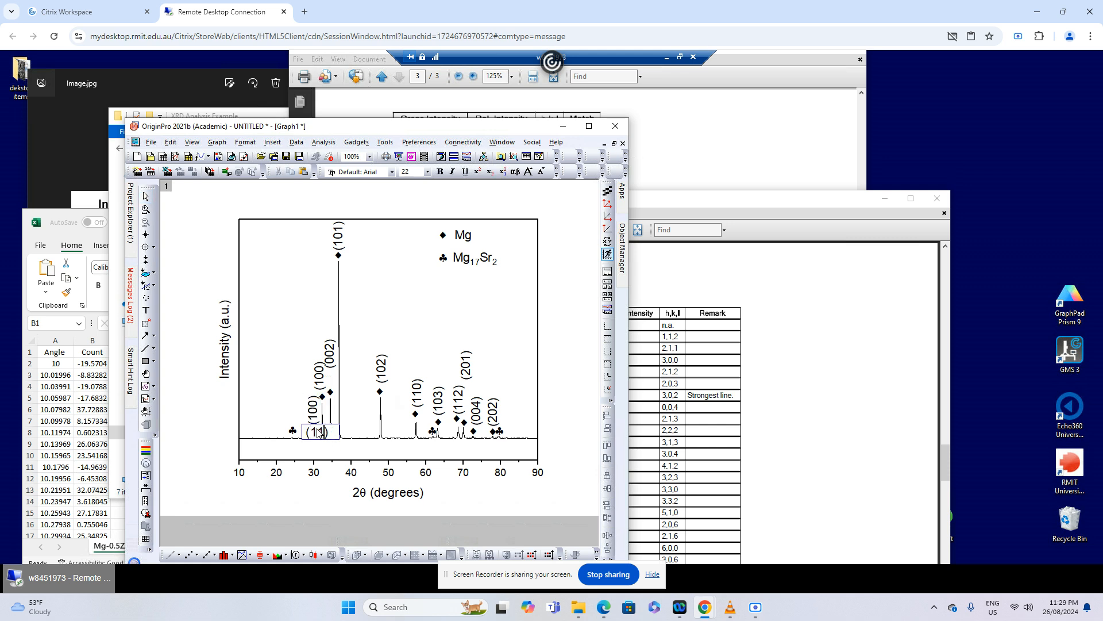
{"action": "type", "text": "2"}
{"action": "left_click", "coordinate": [574, 423]}
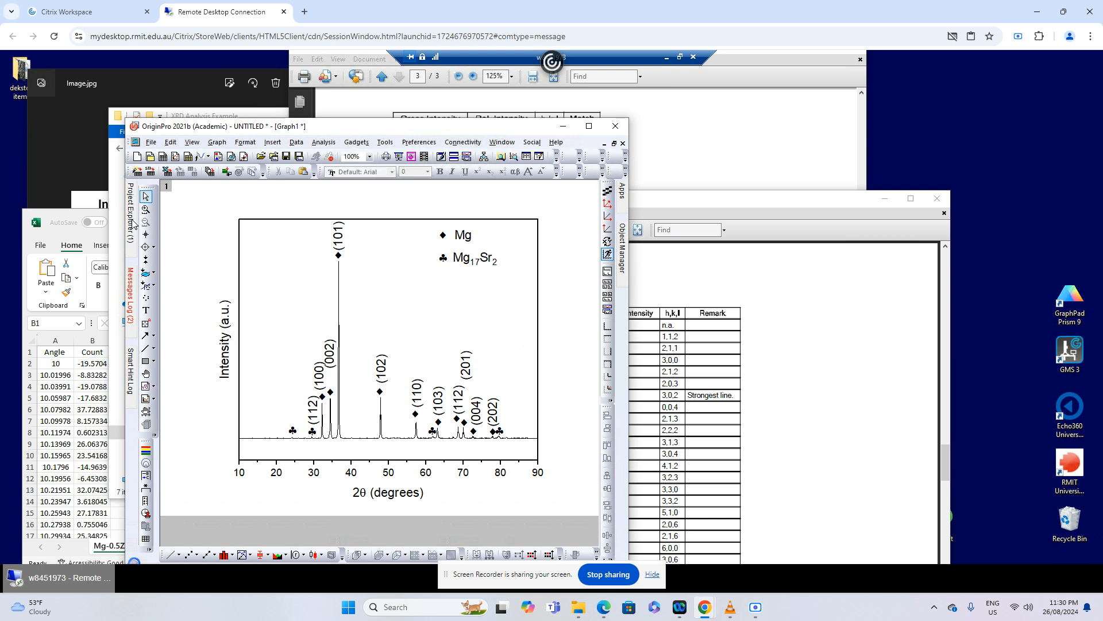
Open the SEM image of the intermetallic compound in the XRD Analysis Example folder, examine its grain boundaries, and return to the maximized OriginPro graph
{"action": "left_click", "coordinate": [255, 118]}
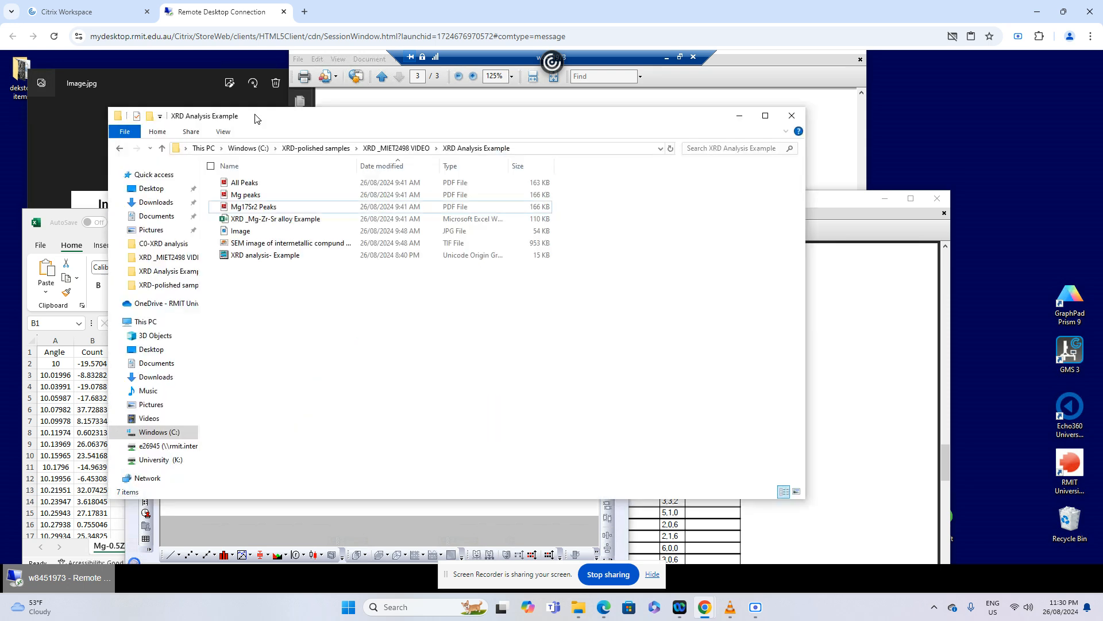
{"action": "left_click", "coordinate": [454, 243]}
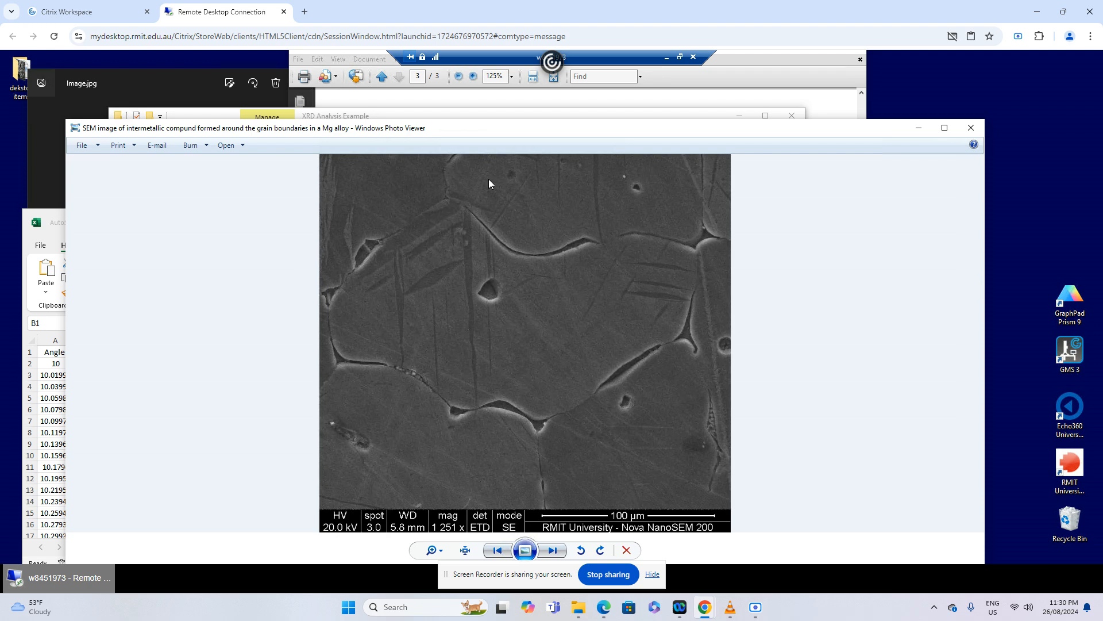
{"action": "left_click", "coordinate": [672, 118]}
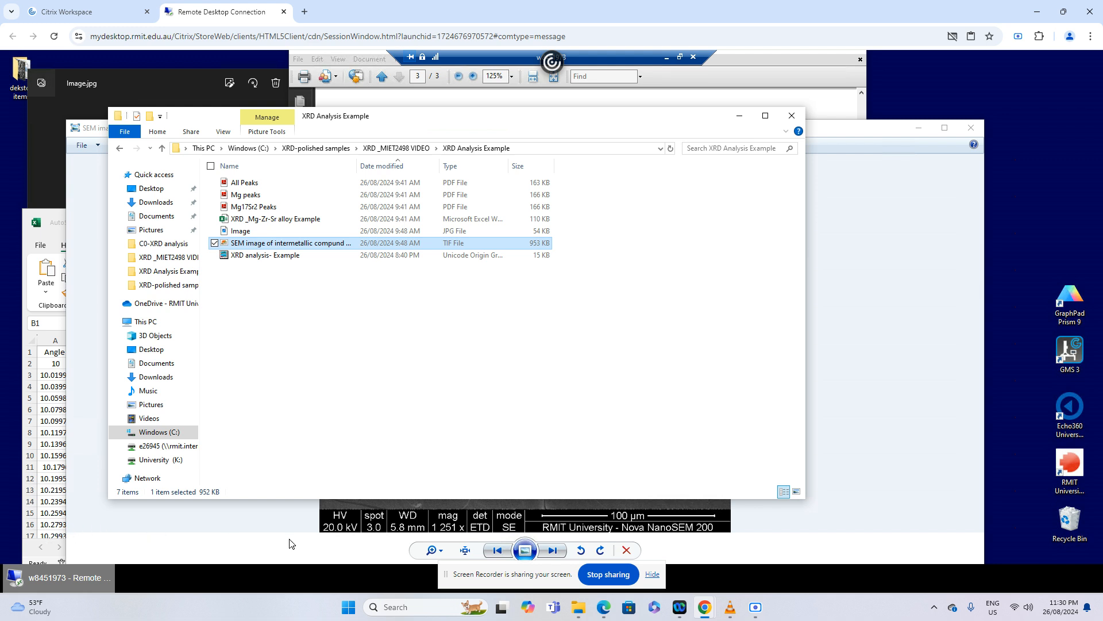
{"action": "left_click", "coordinate": [739, 115]}
{"action": "left_click_drag", "start_coordinate": [724, 130], "coordinate": [705, 272]}
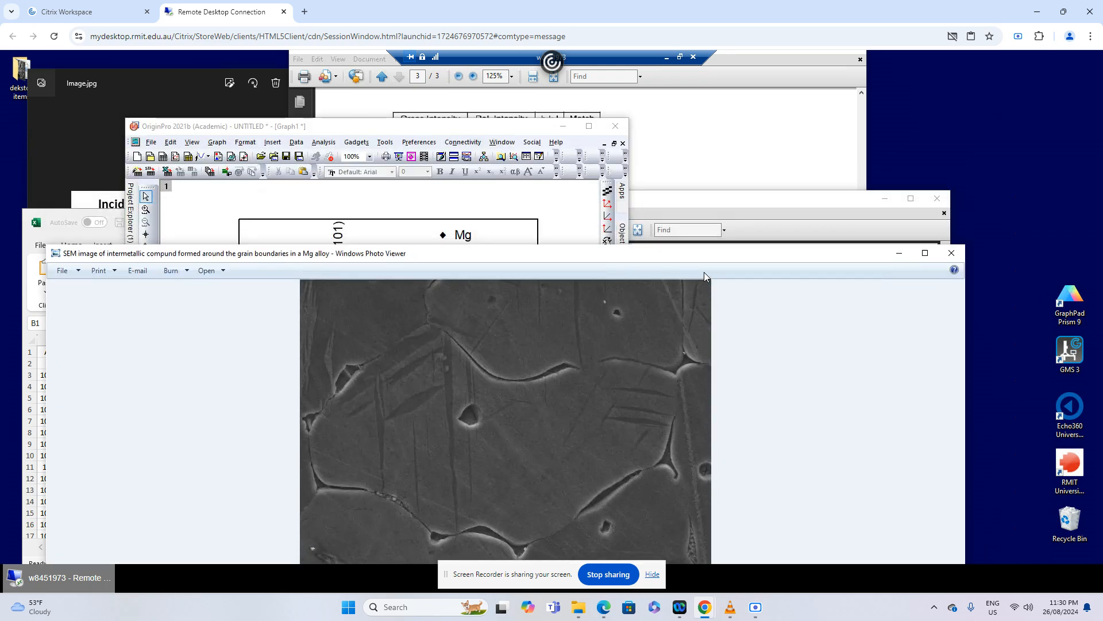
{"action": "left_click", "coordinate": [585, 212]}
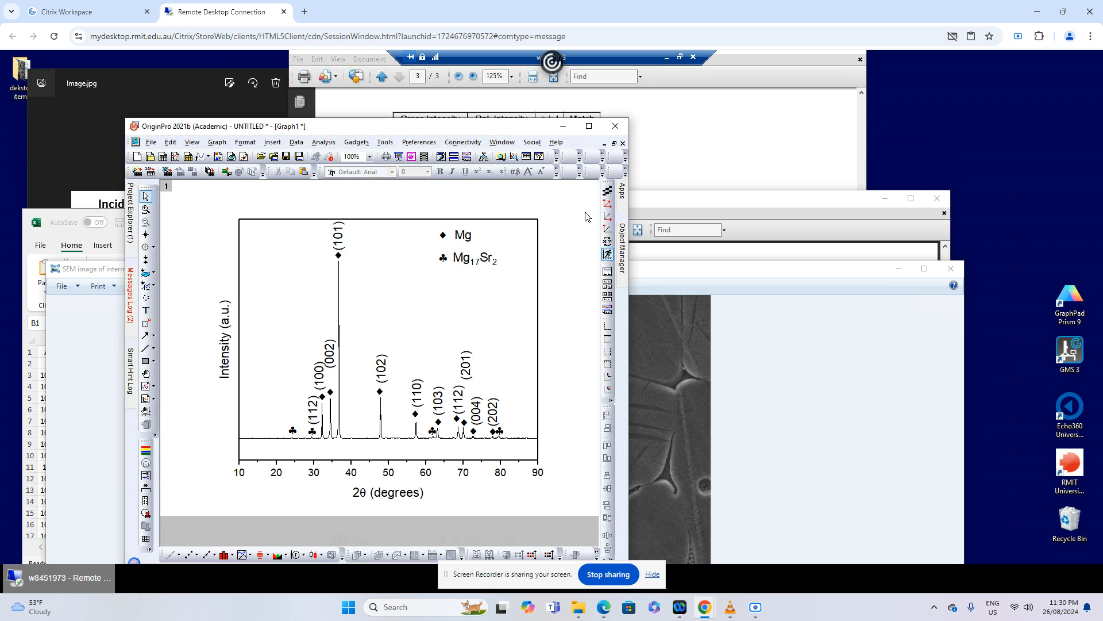
{"action": "left_click", "coordinate": [588, 125]}
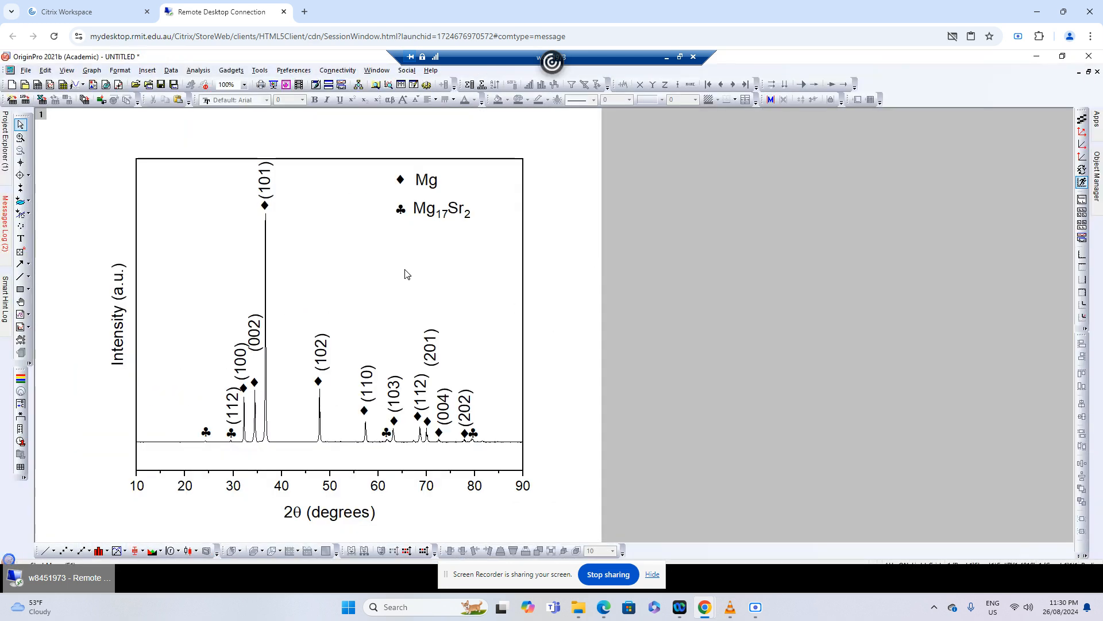
Set up a JPEG export of the active graph with the file name XRD Spectrum_Mg-Zr-Sr alloy example
{"action": "left_click", "coordinate": [26, 70]}
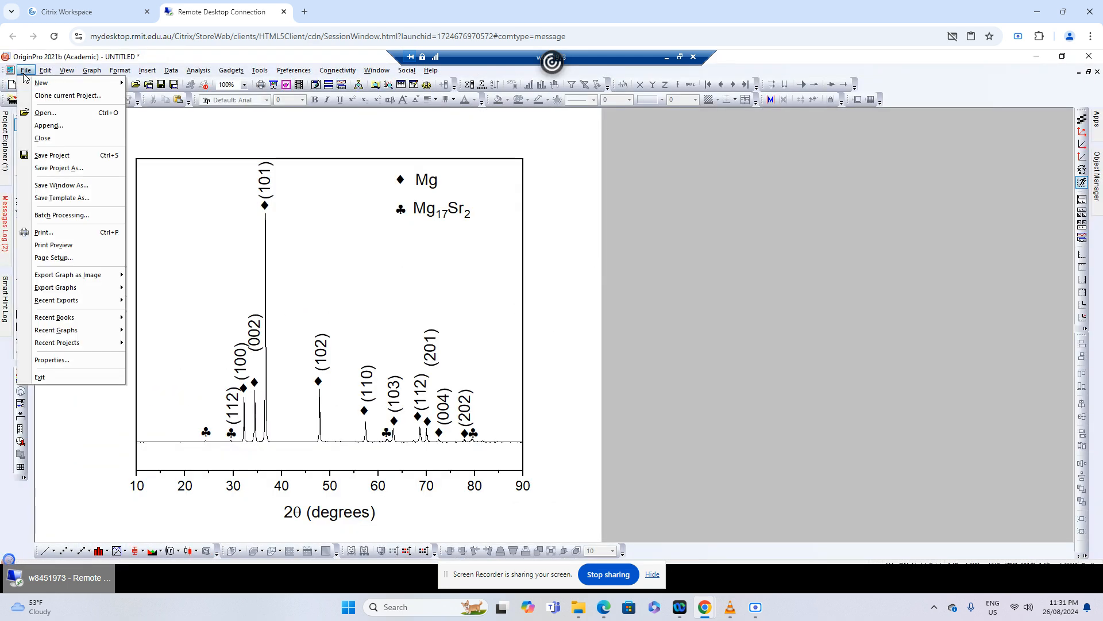
{"action": "mouse_move", "coordinate": [55, 292]}
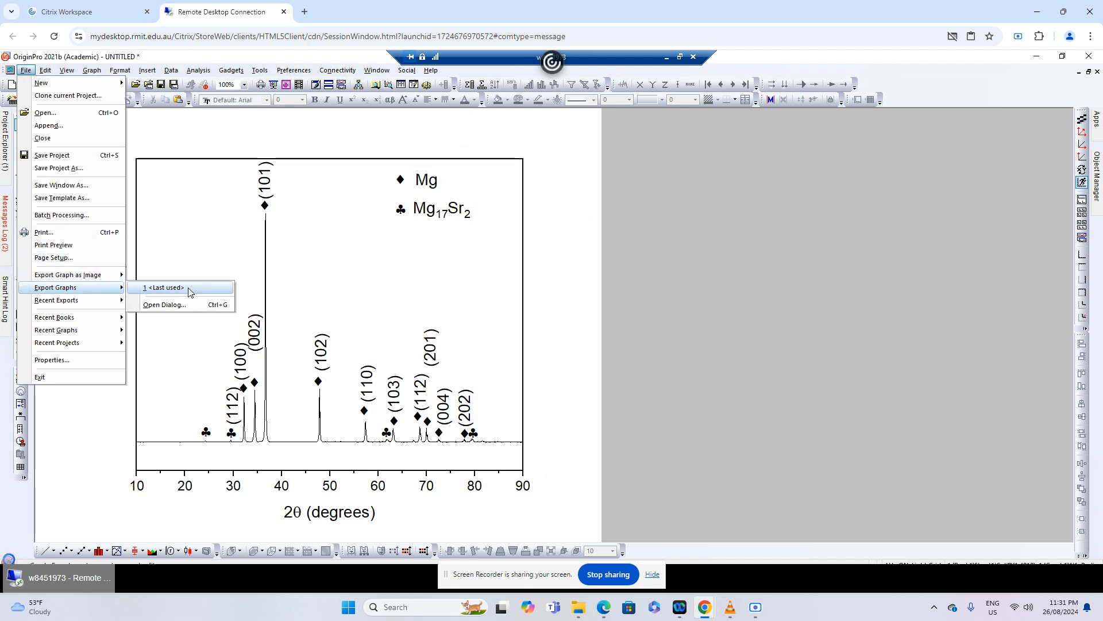
{"action": "left_click", "coordinate": [177, 307]}
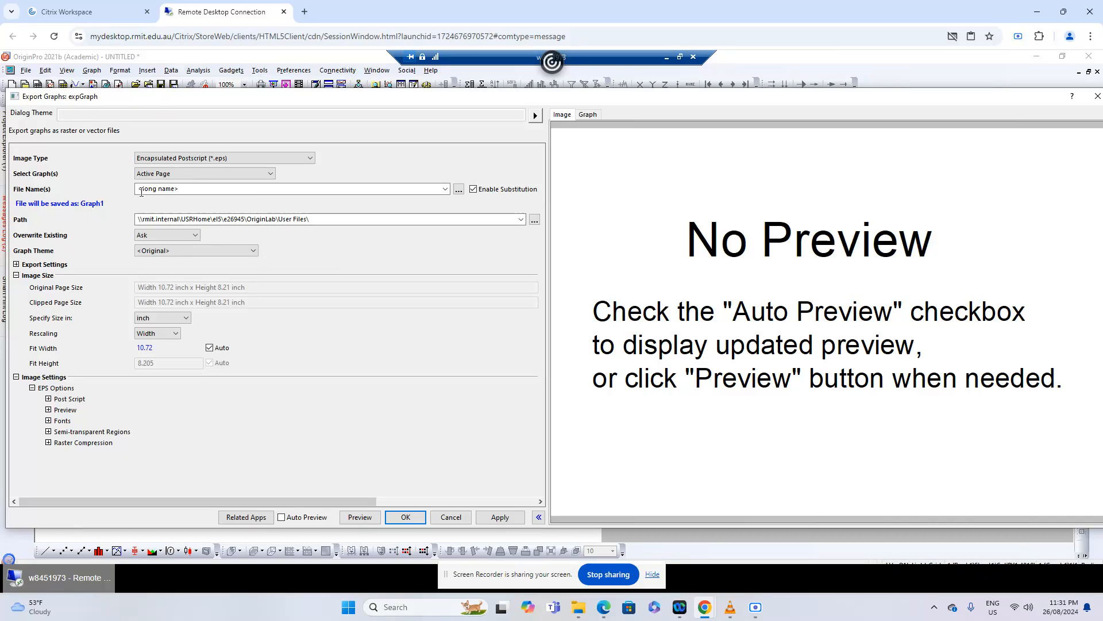
{"action": "left_click", "coordinate": [190, 158]}
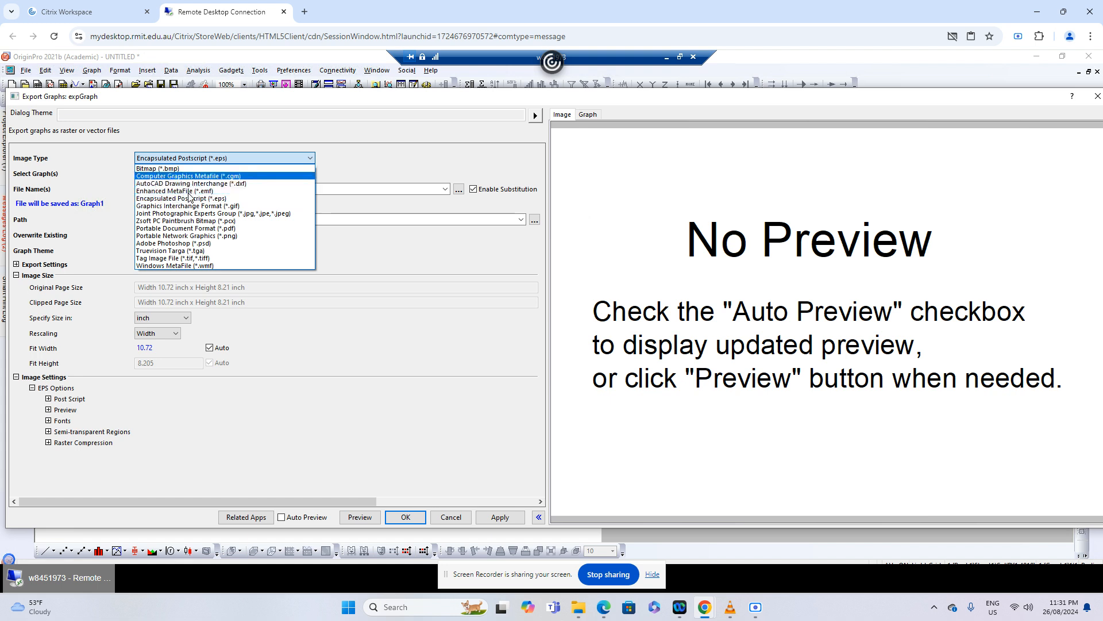
{"action": "left_click", "coordinate": [178, 214]}
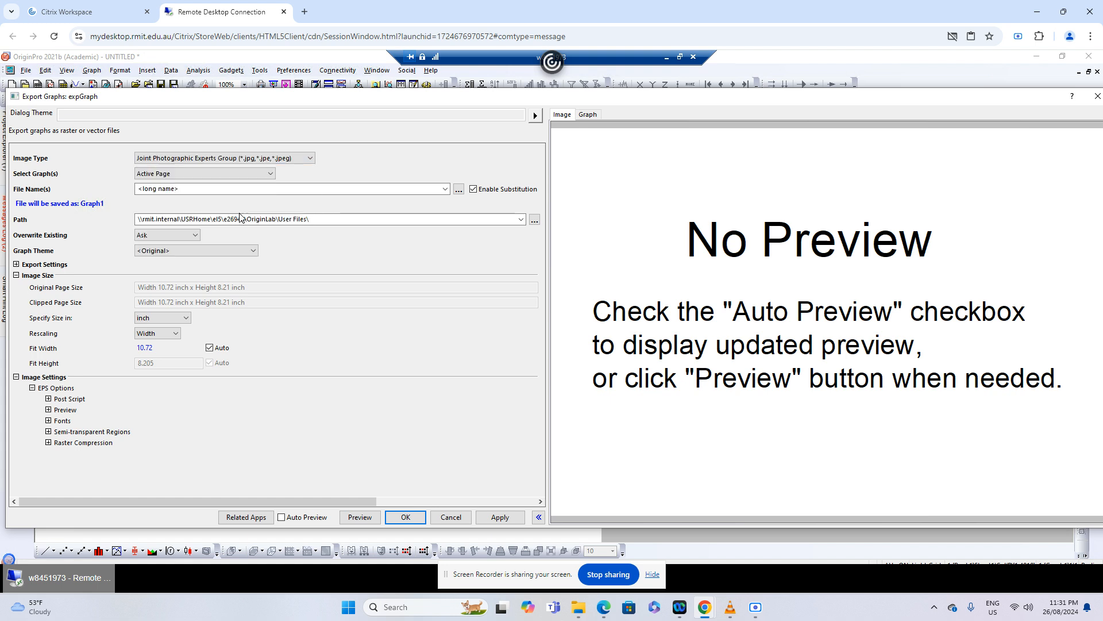
{"action": "left_click", "coordinate": [376, 188]}
{"action": "left_click_drag", "start_coordinate": [167, 193], "coordinate": [103, 190]}
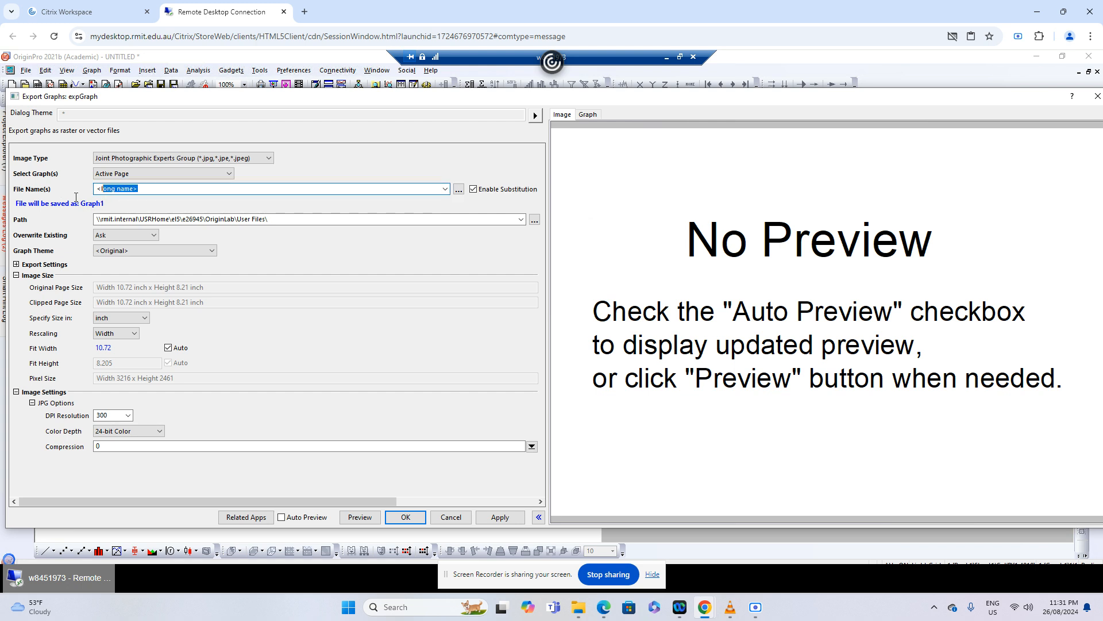
{"action": "type", "text": "XRD Spectrum_Mg-Zr-Sr alloy"}
Choose the Downloads folder under Documents as the export path
{"action": "left_click", "coordinate": [535, 219]}
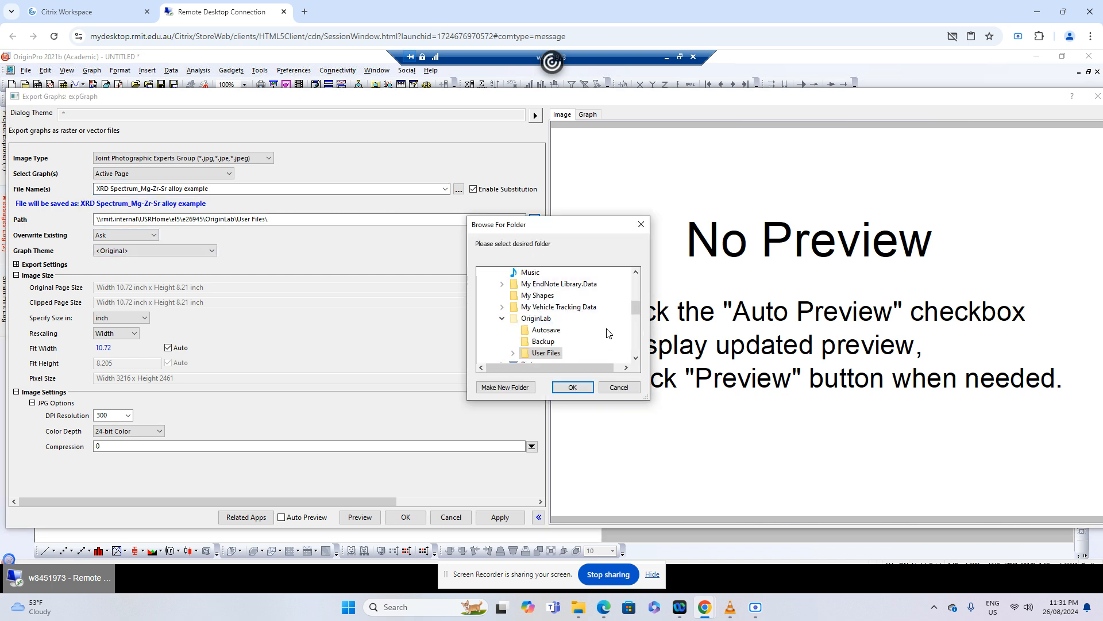
{"action": "left_click_drag", "start_coordinate": [635, 308], "coordinate": [636, 278]}
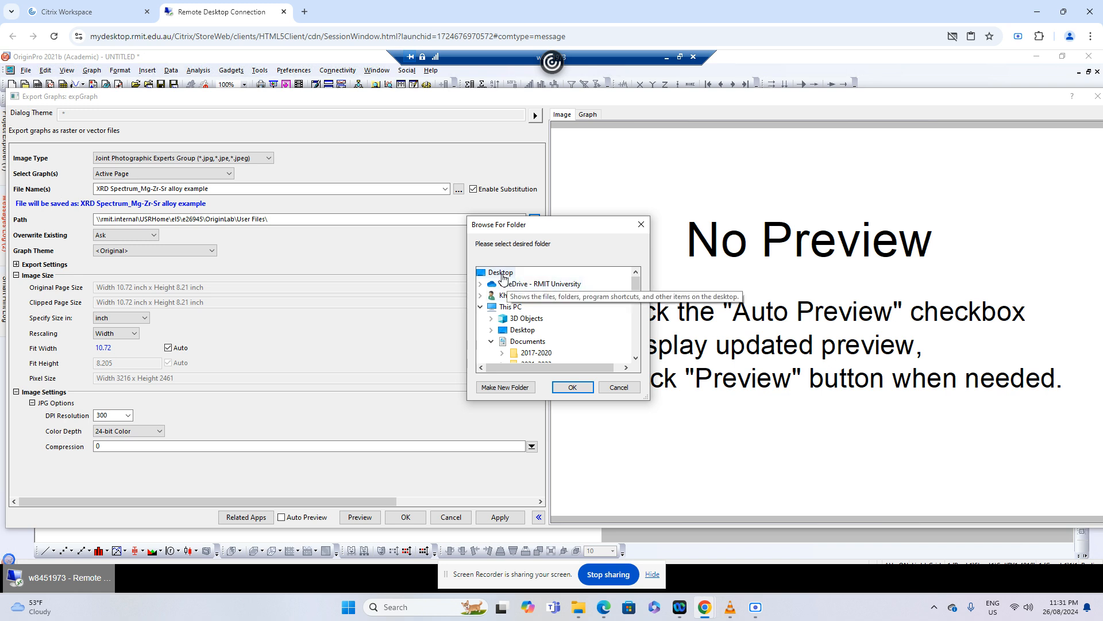
{"action": "left_click", "coordinate": [636, 359]}
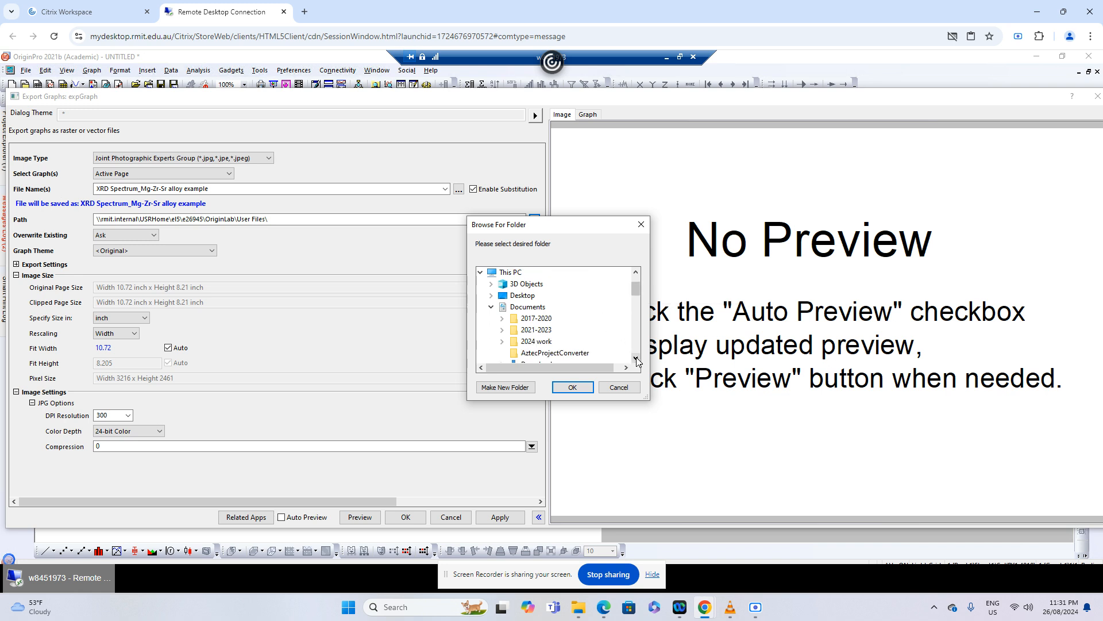
{"action": "left_click", "coordinate": [635, 359]}
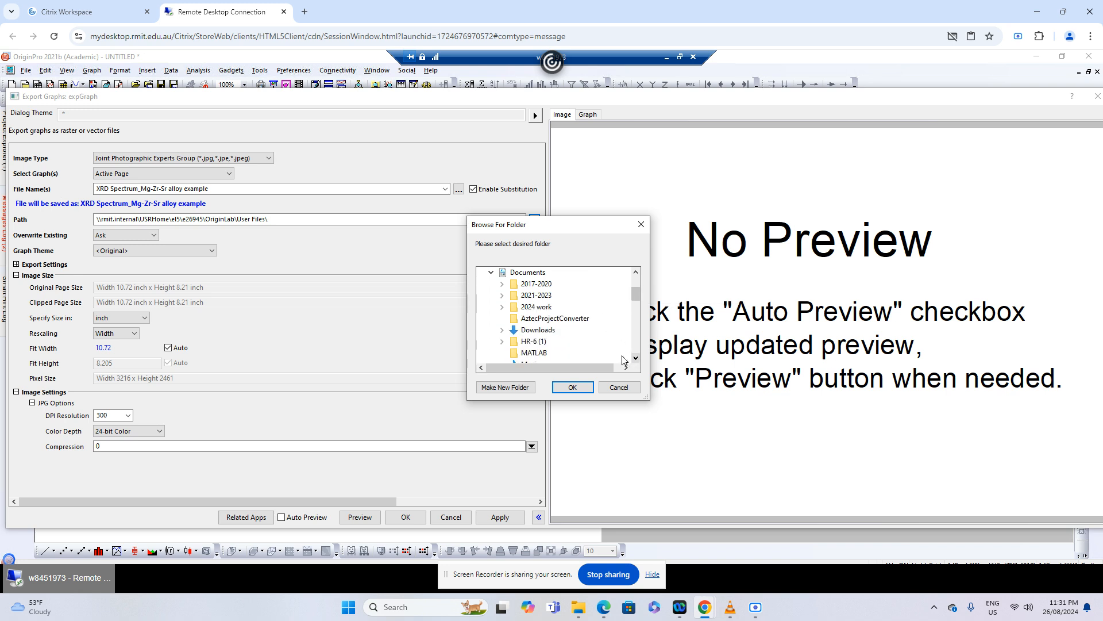
{"action": "left_click", "coordinate": [543, 333]}
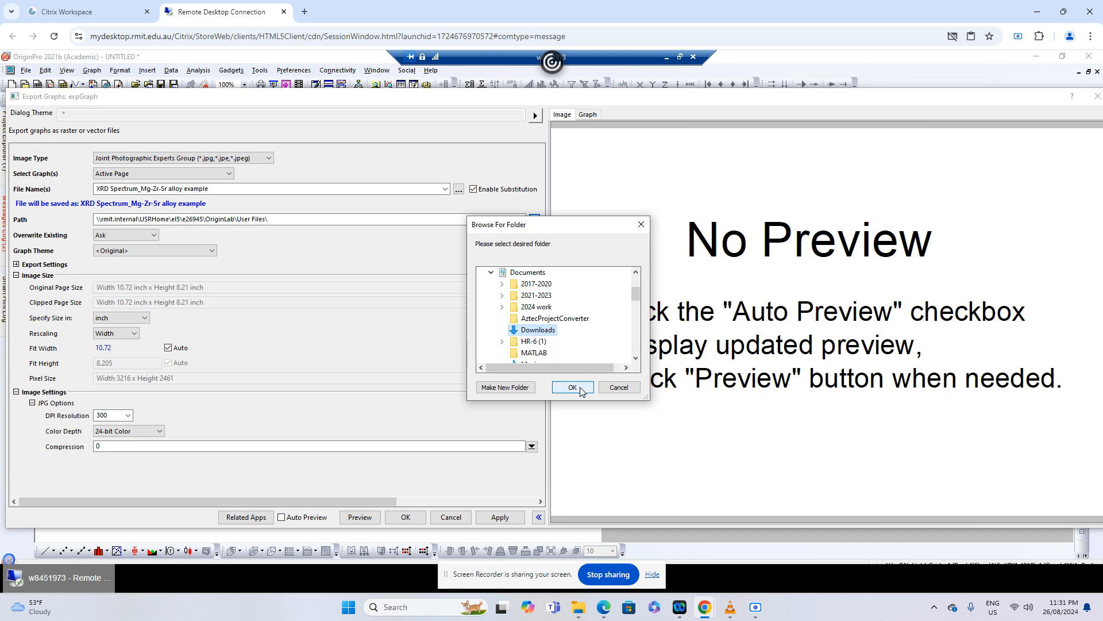
{"action": "left_click", "coordinate": [574, 388]}
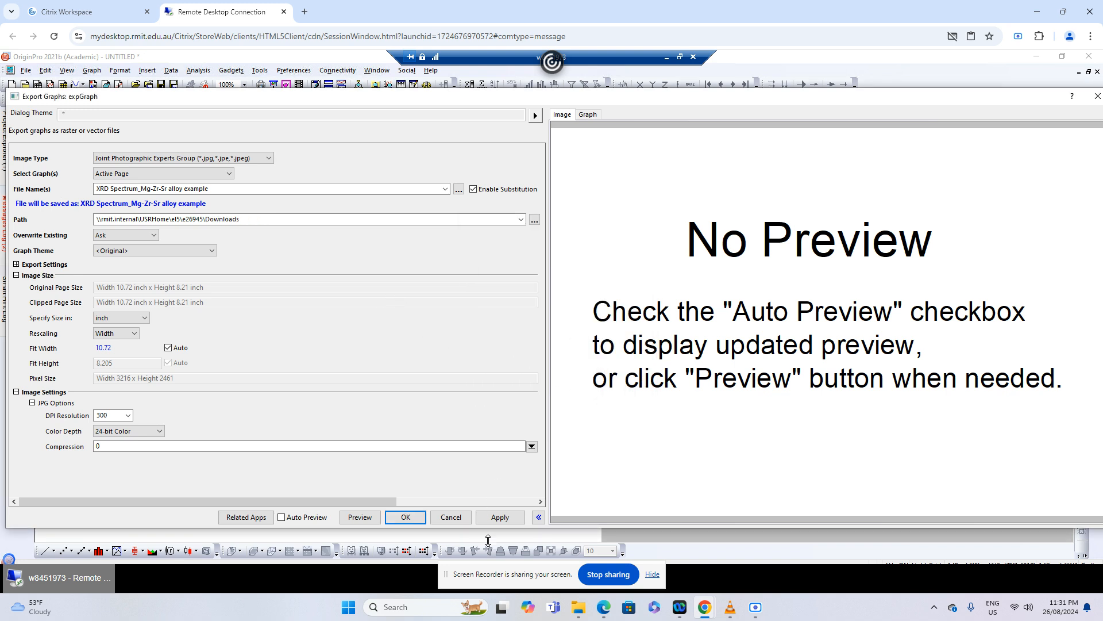
Try to apply the export settings and preview the graph, enable Auto Preview, and keep JPEG as the image type
{"action": "left_click", "coordinate": [499, 517]}
{"action": "left_click", "coordinate": [360, 517]}
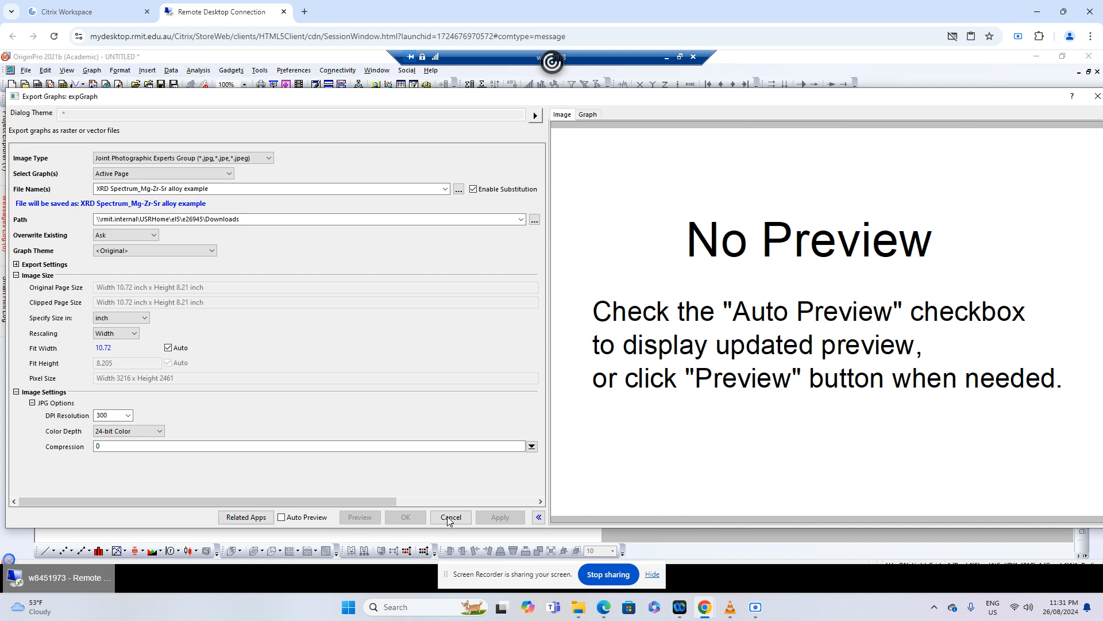
{"action": "left_click", "coordinate": [305, 518]}
{"action": "left_click", "coordinate": [296, 223]}
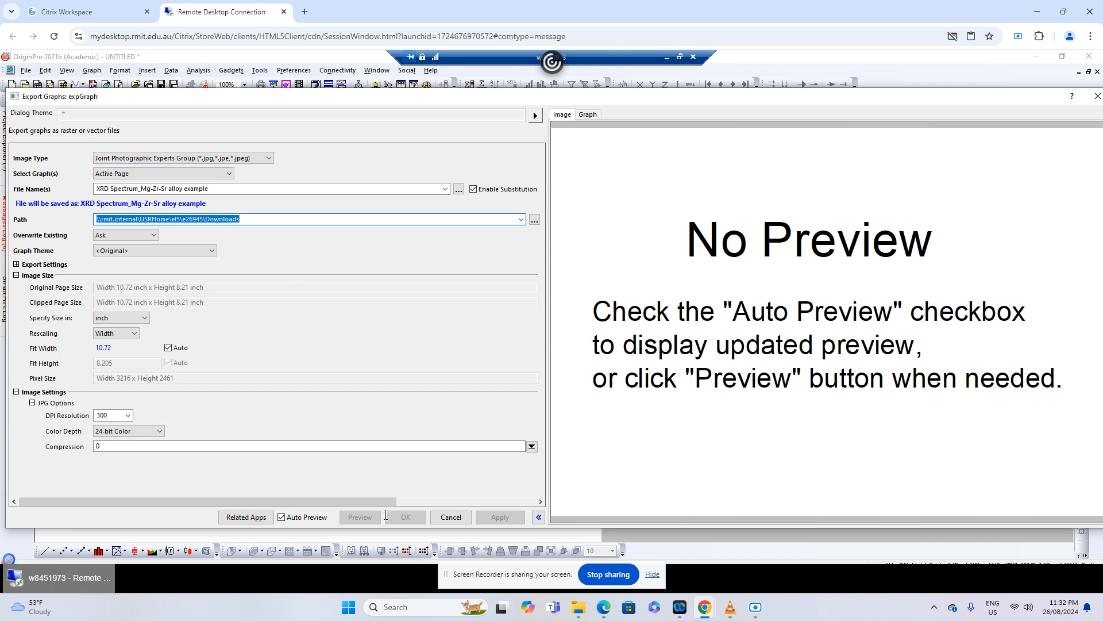
{"action": "left_click", "coordinate": [270, 158]}
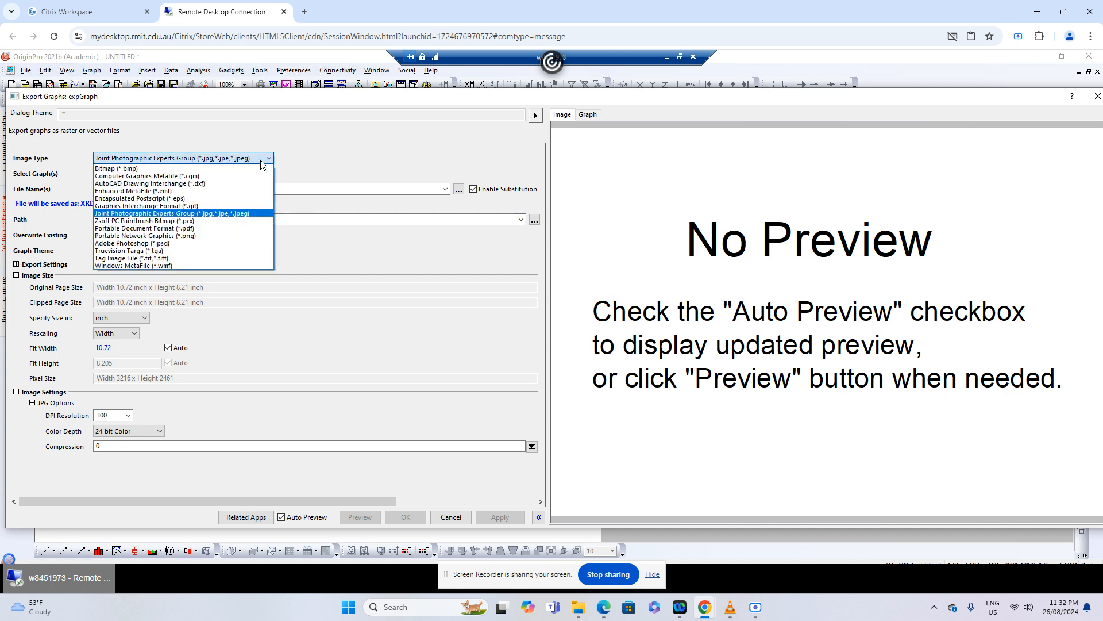
{"action": "left_click", "coordinate": [290, 167]}
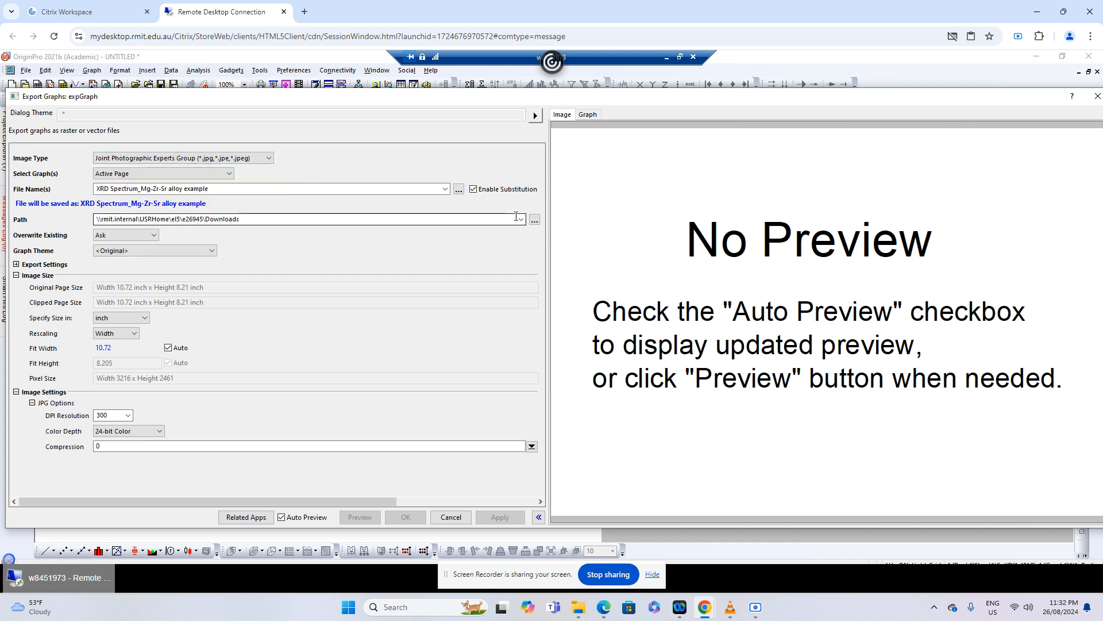
Try to export the JPEG to the Desktop folder, then cancel the export and dismiss the autosave alert
{"action": "left_click", "coordinate": [534, 220]}
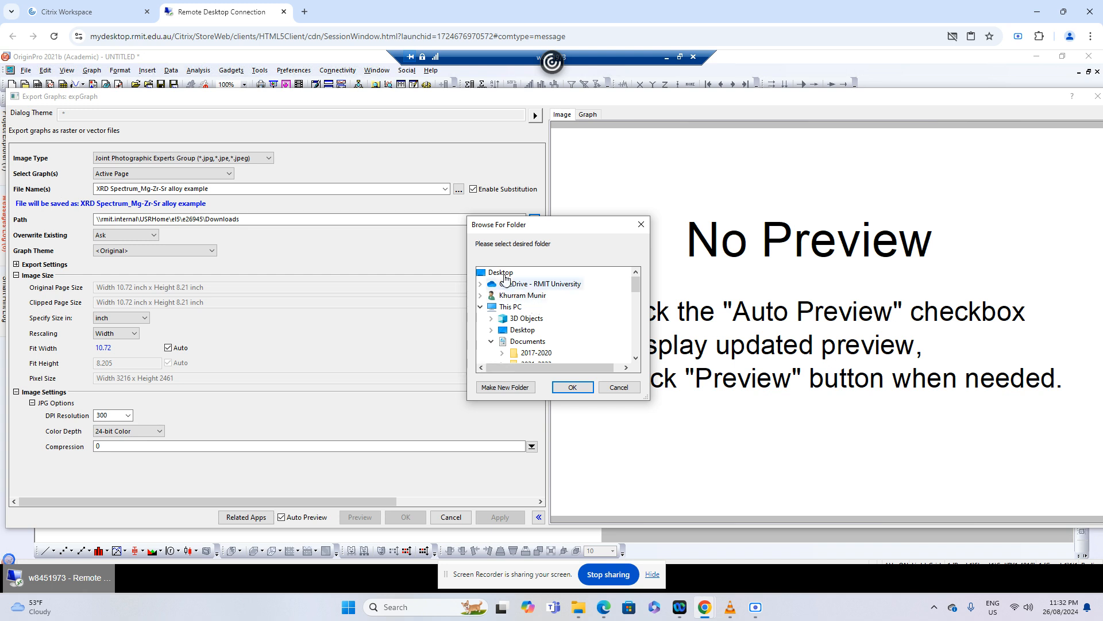
{"action": "left_click", "coordinate": [572, 387]}
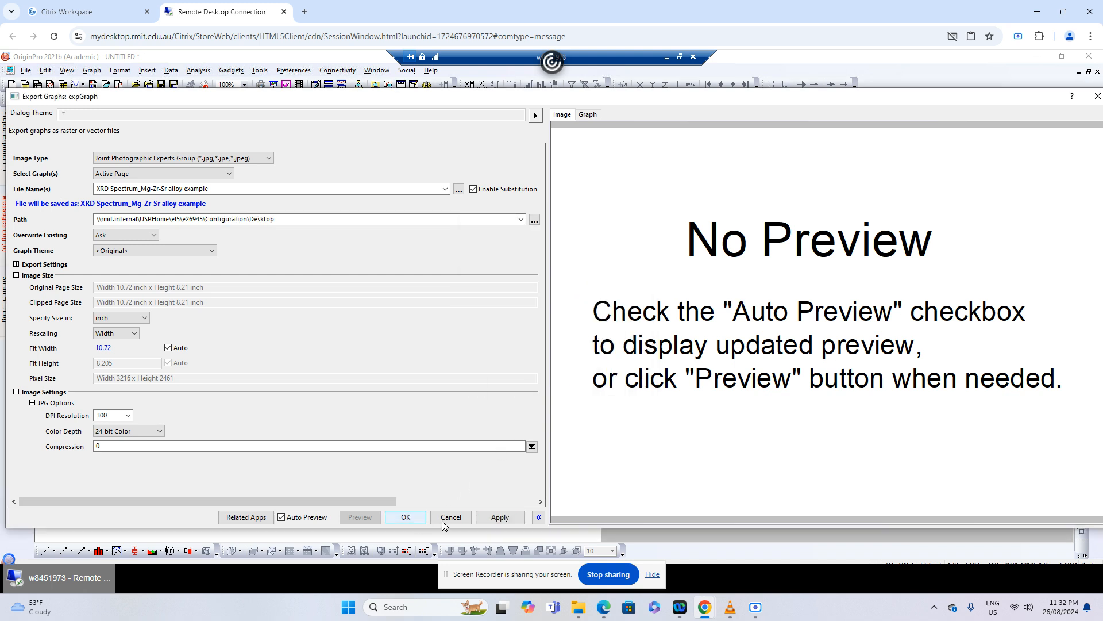
{"action": "left_click", "coordinate": [406, 517]}
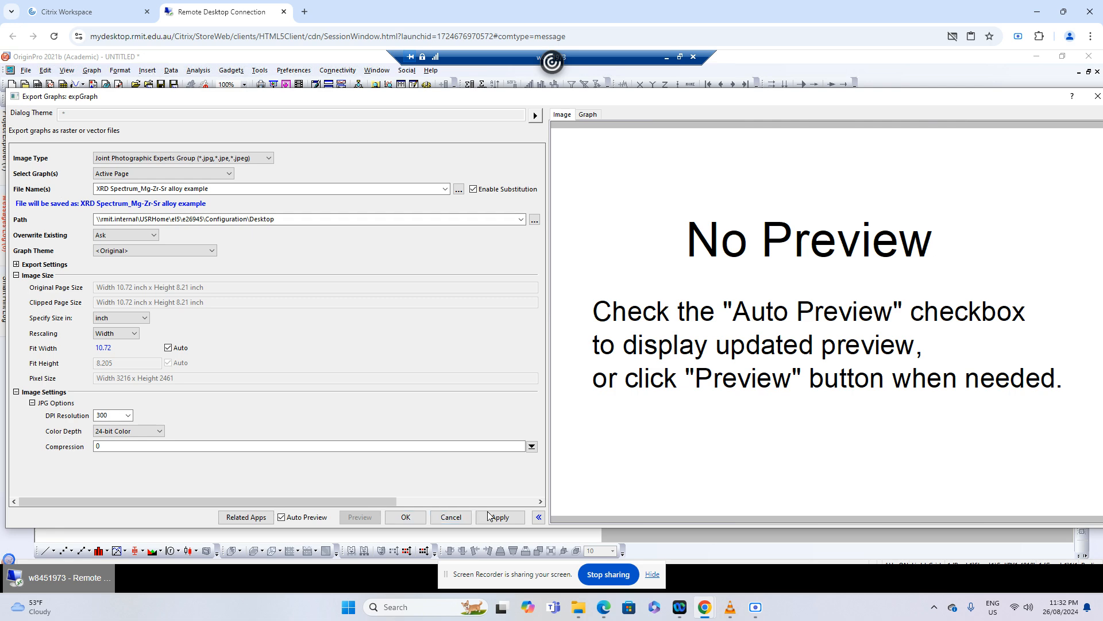
{"action": "left_click", "coordinate": [448, 518]}
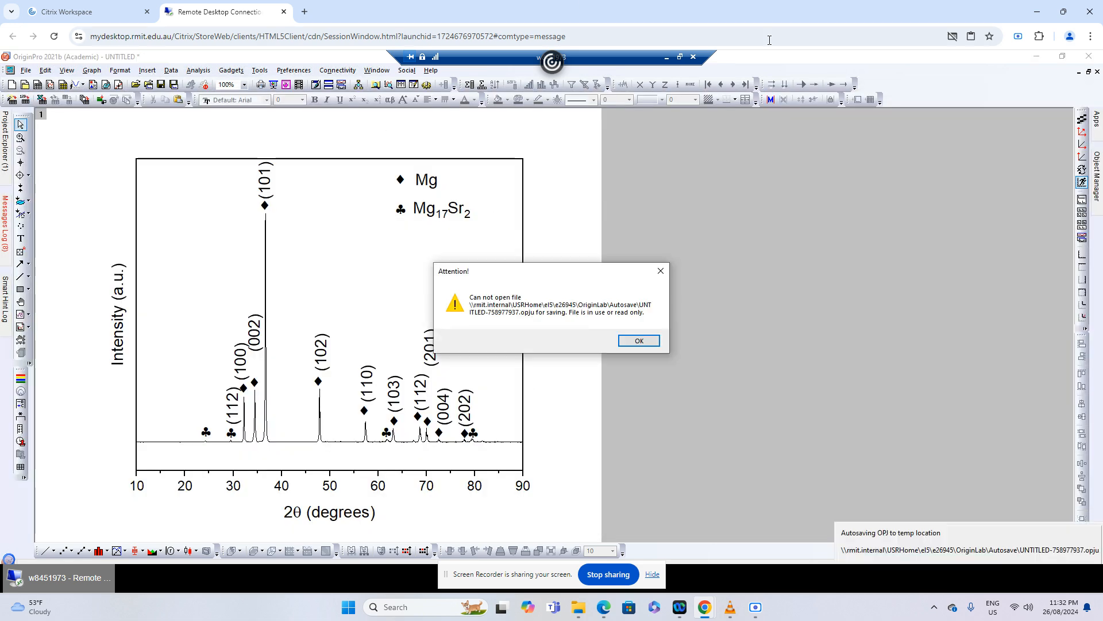
{"action": "left_click", "coordinate": [640, 342]}
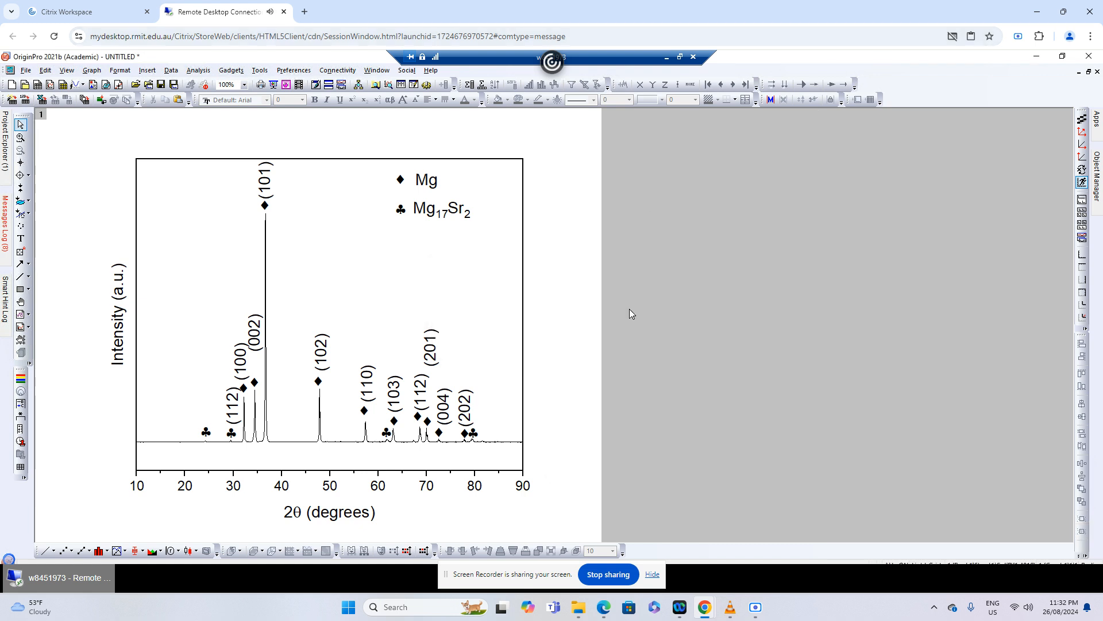
Set up a JPEG export of the active graph with the file name XRD spectrum_MgZrSr alloy example
{"action": "left_click", "coordinate": [26, 70]}
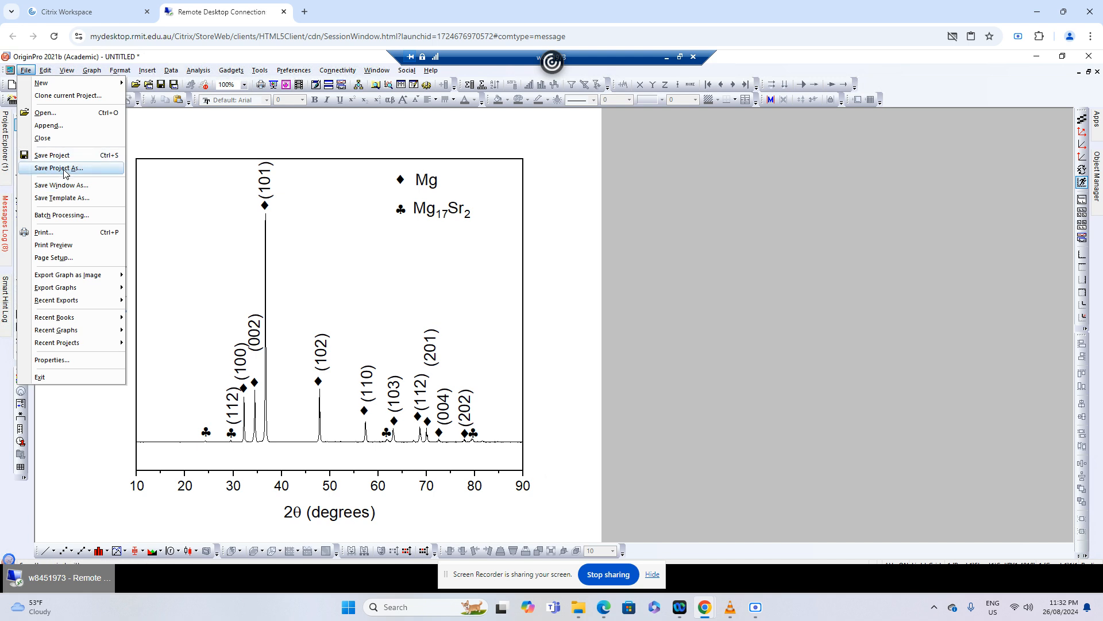
{"action": "mouse_move", "coordinate": [68, 289]}
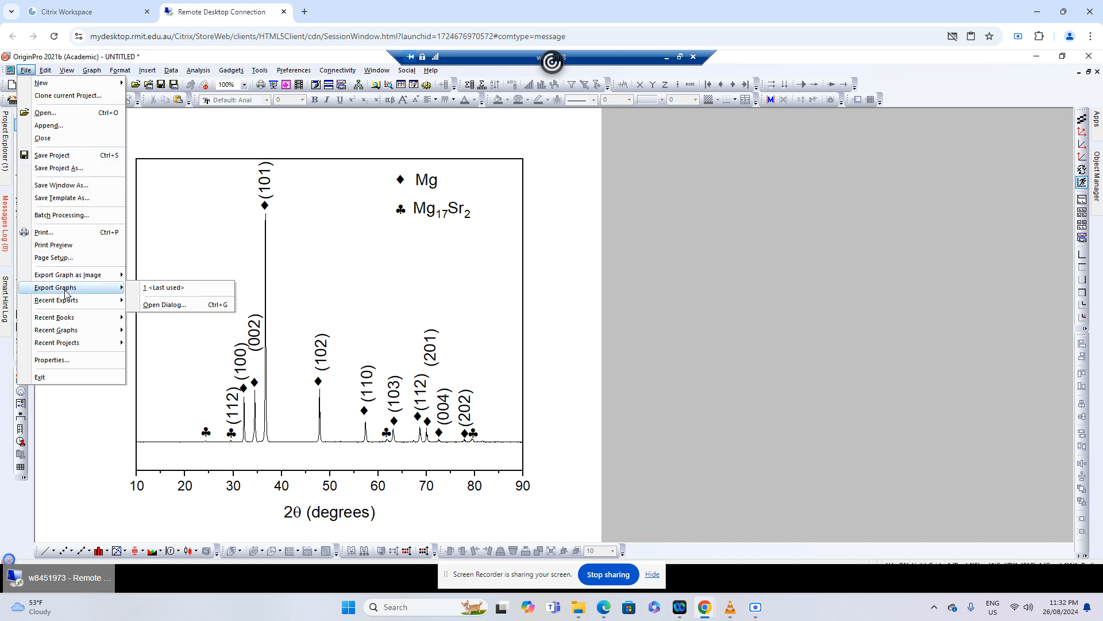
{"action": "left_click", "coordinate": [164, 305]}
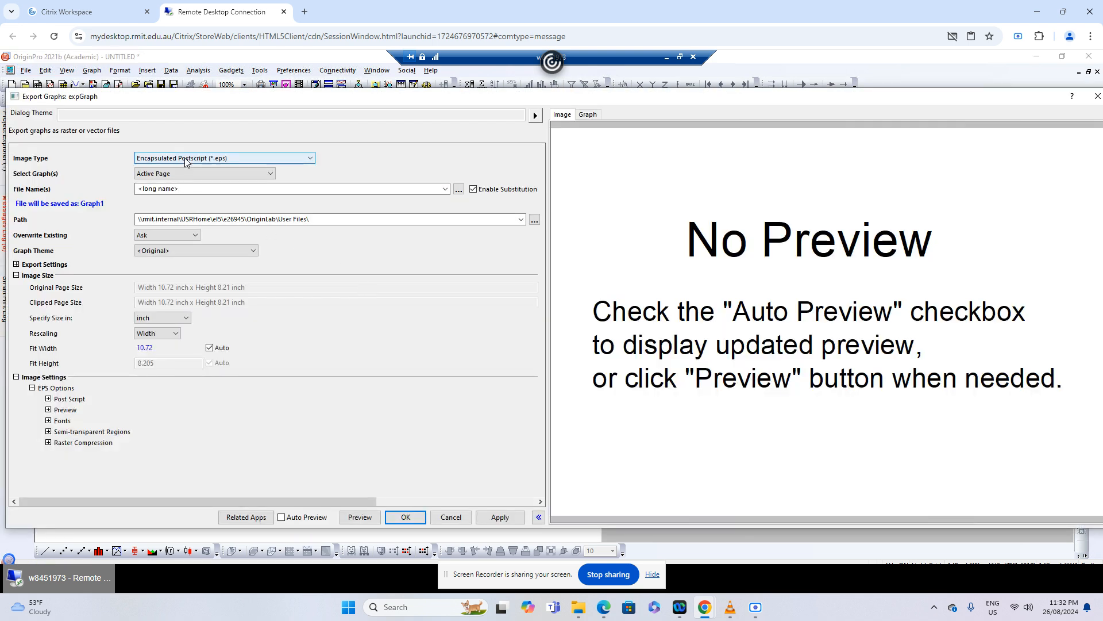
{"action": "left_click", "coordinate": [190, 158]}
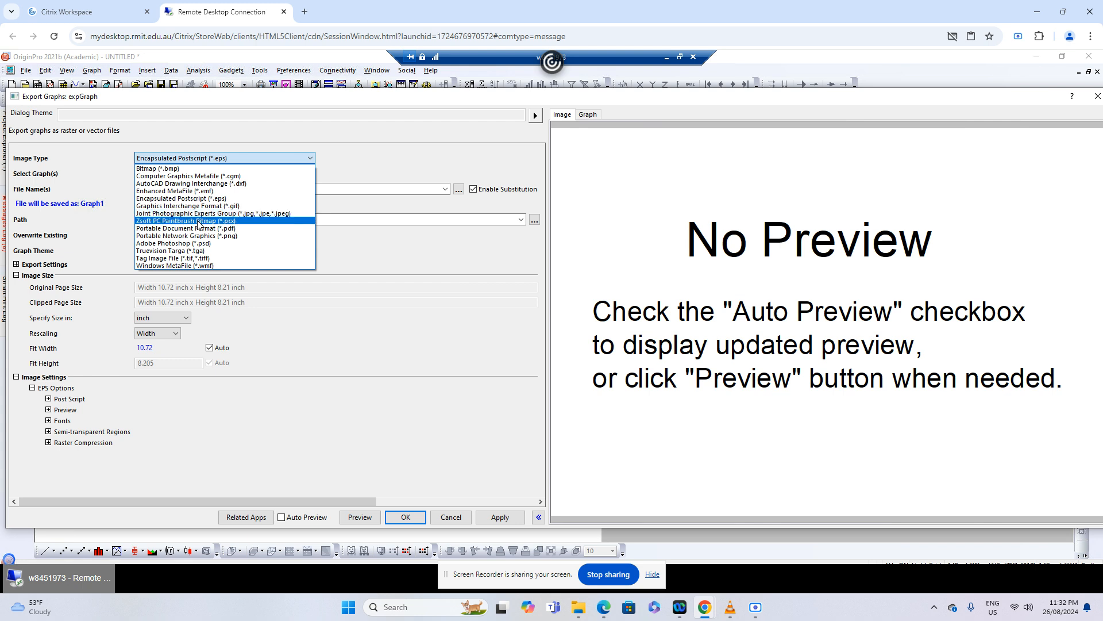
{"action": "left_click", "coordinate": [200, 213]}
{"action": "left_click", "coordinate": [202, 189]}
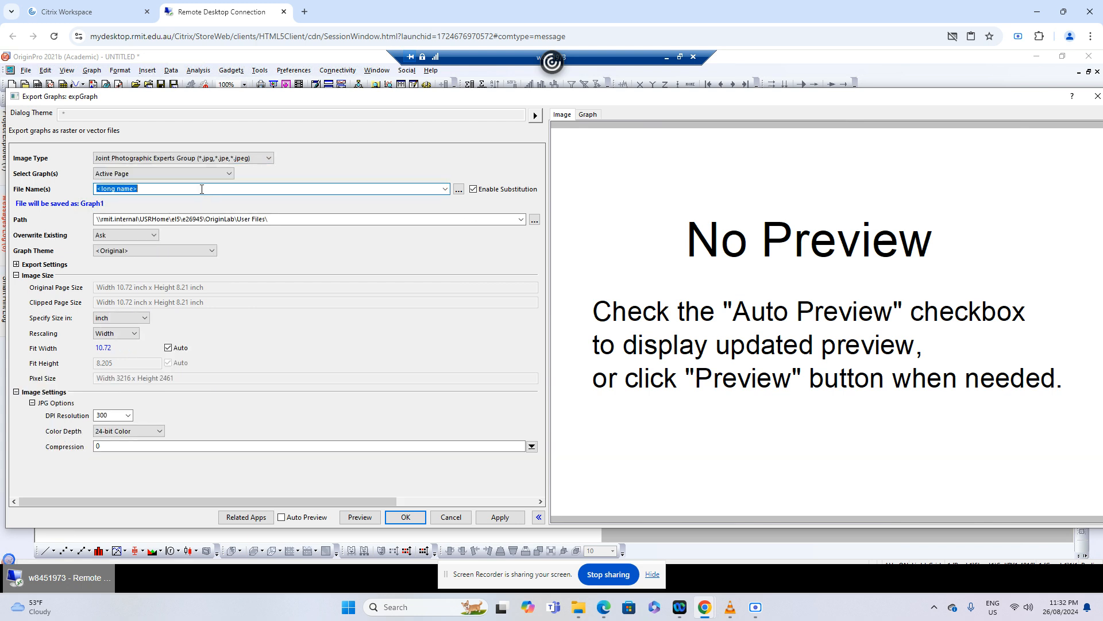
{"action": "type", "text": "XR"}
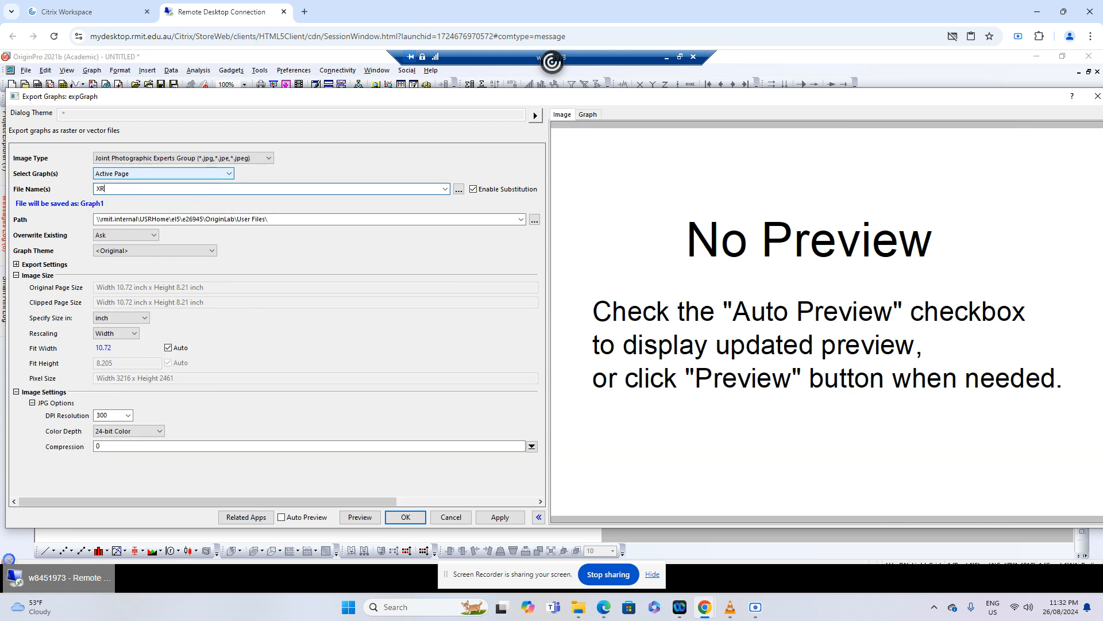
{"action": "type", "text": "D spectrum_MgZrSr alloy example"}
Choose the XRD-polished samples folder on the Windows (C:) drive as the export path
{"action": "left_click", "coordinate": [534, 219]}
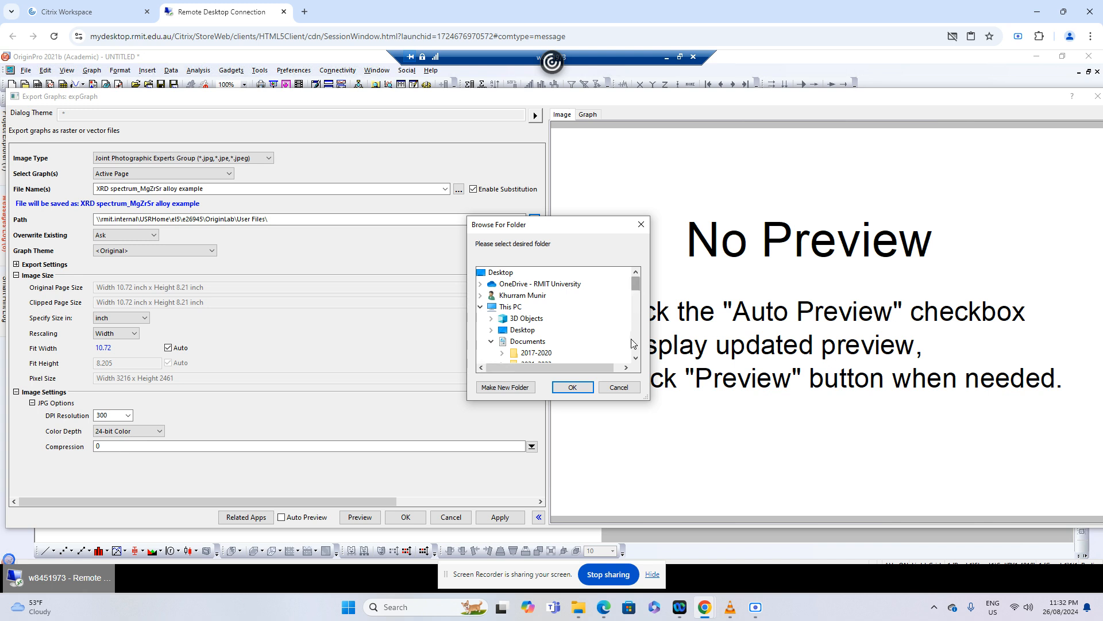
{"action": "left_click", "coordinate": [636, 358]}
{"action": "left_click", "coordinate": [636, 358]}
{"action": "left_click", "coordinate": [635, 357]}
{"action": "left_click", "coordinate": [636, 358]}
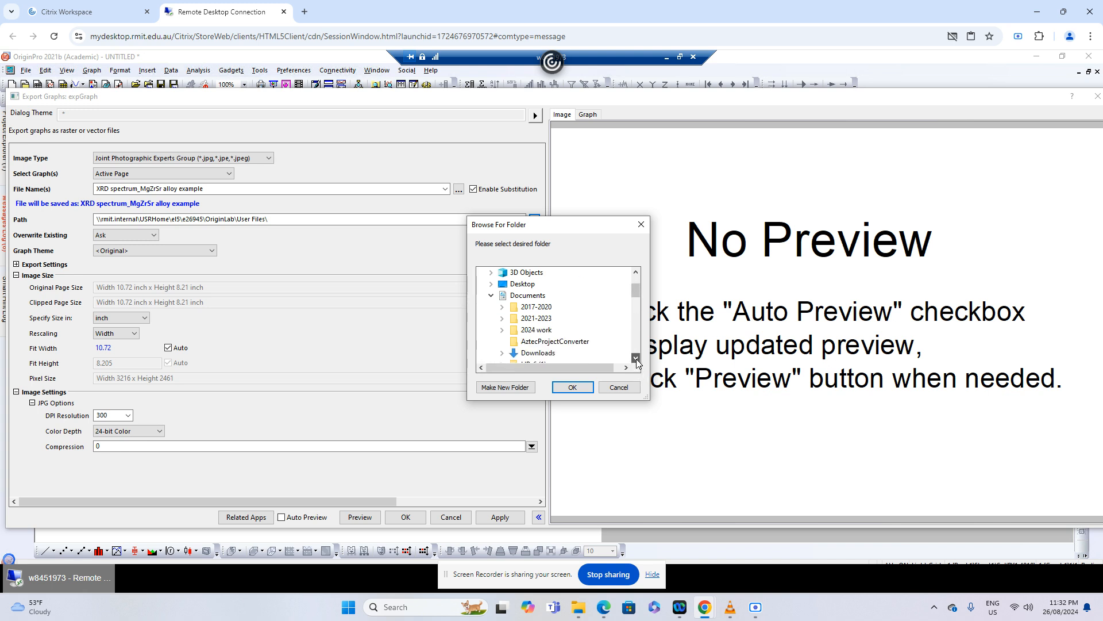
{"action": "left_click", "coordinate": [636, 357]}
{"action": "left_click", "coordinate": [636, 358]}
{"action": "left_click", "coordinate": [635, 357]}
{"action": "left_click", "coordinate": [636, 358]}
{"action": "left_click", "coordinate": [635, 358]}
{"action": "left_click", "coordinate": [636, 357]}
{"action": "left_click", "coordinate": [636, 358]}
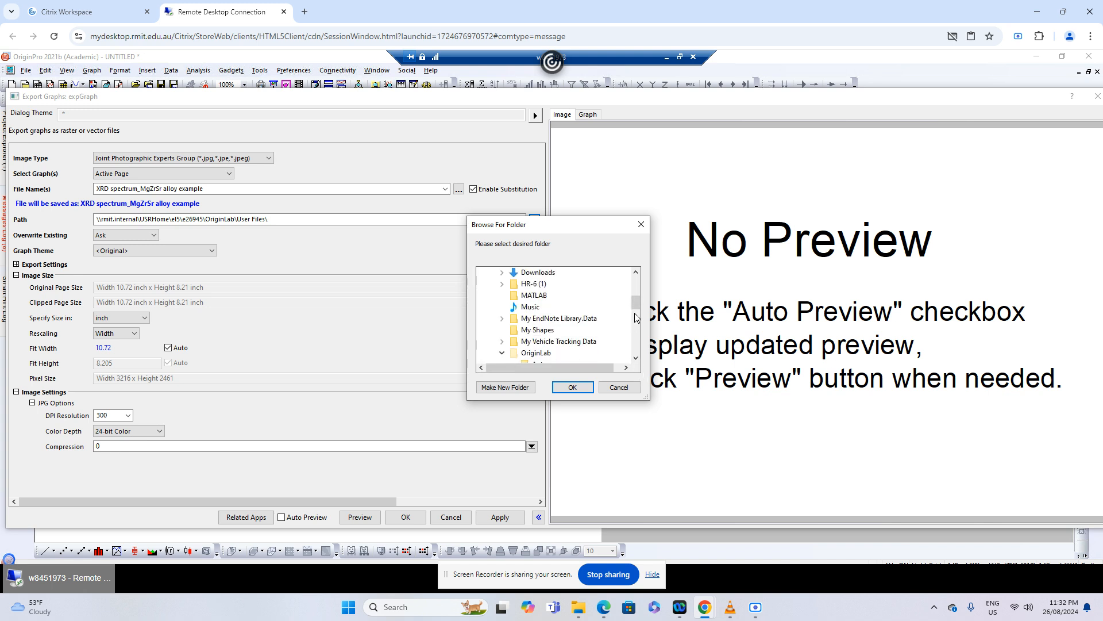
{"action": "left_click_drag", "start_coordinate": [636, 303], "coordinate": [636, 279]}
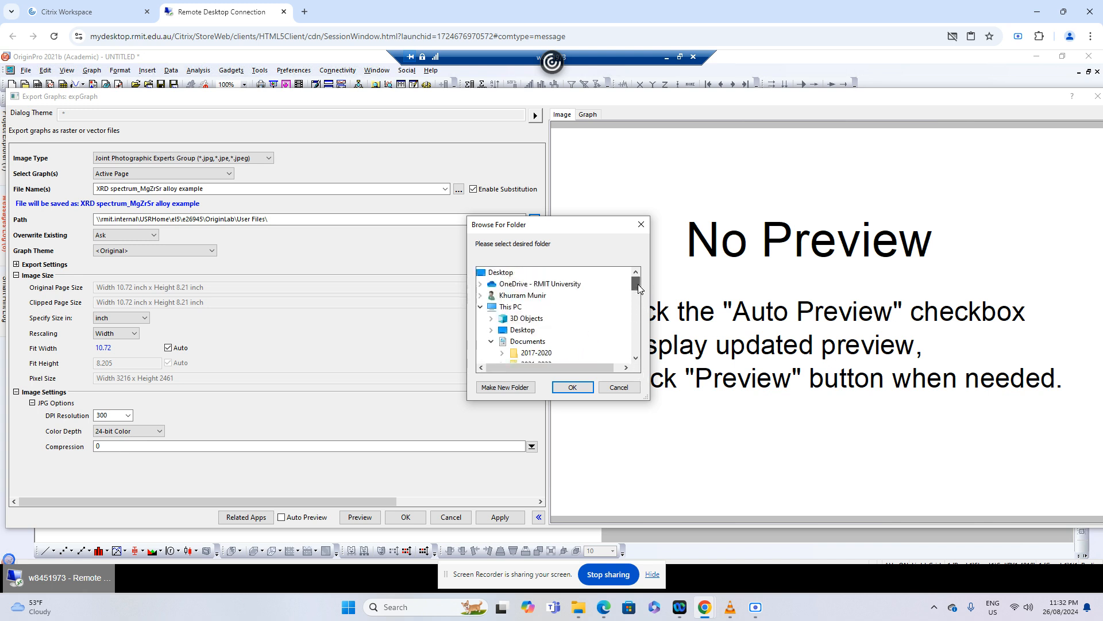
{"action": "left_click", "coordinate": [481, 307]}
{"action": "left_click", "coordinate": [481, 307]}
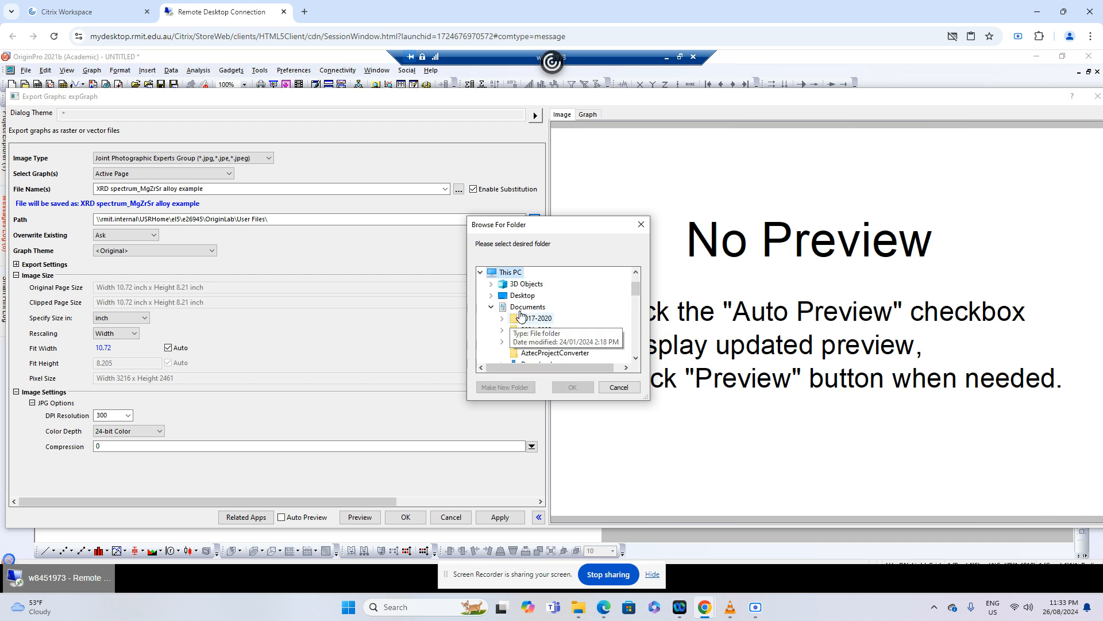
{"action": "left_click", "coordinate": [493, 310]}
{"action": "scroll", "coordinate": [532, 305], "scroll_direction": "down", "scroll_amount": 2}
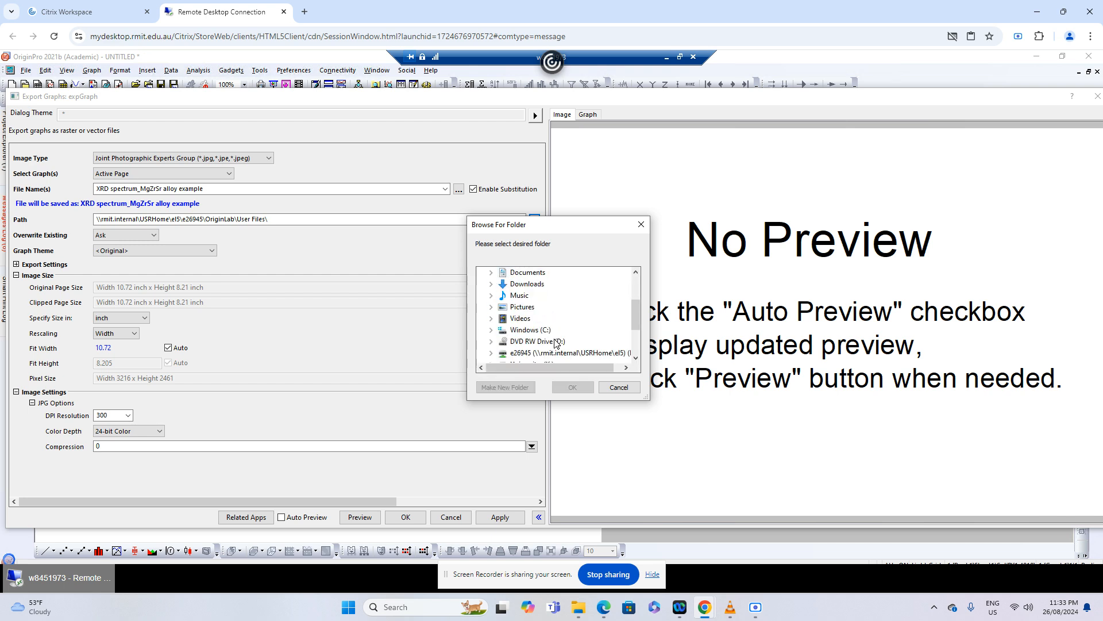
{"action": "double_click", "coordinate": [530, 297]}
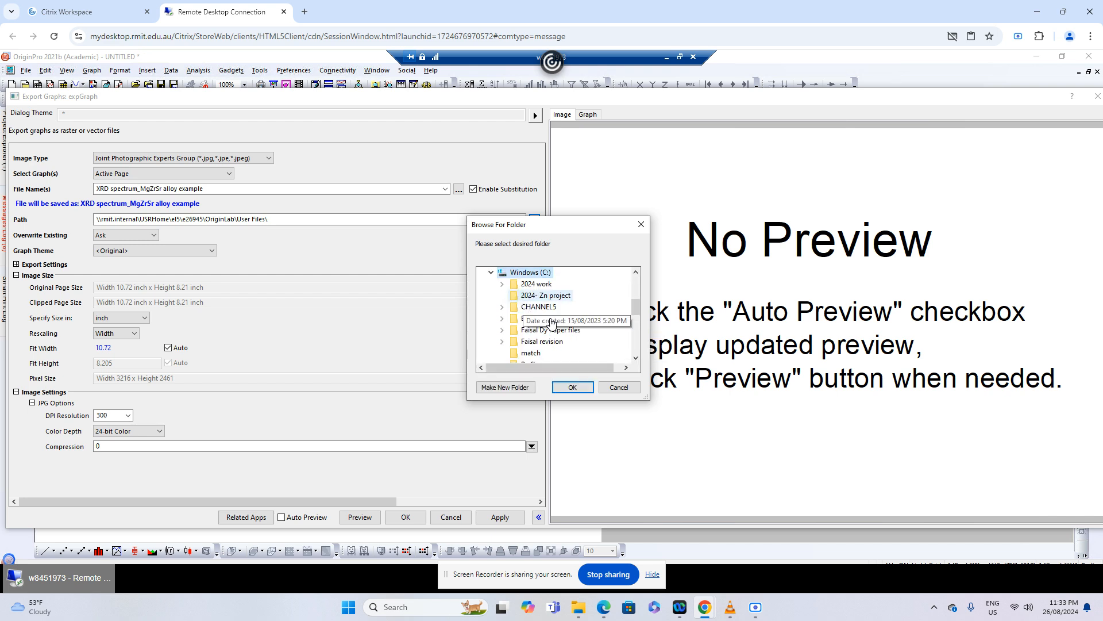
{"action": "left_click_drag", "start_coordinate": [636, 361], "coordinate": [637, 361]}
{"action": "double_click", "coordinate": [531, 330]}
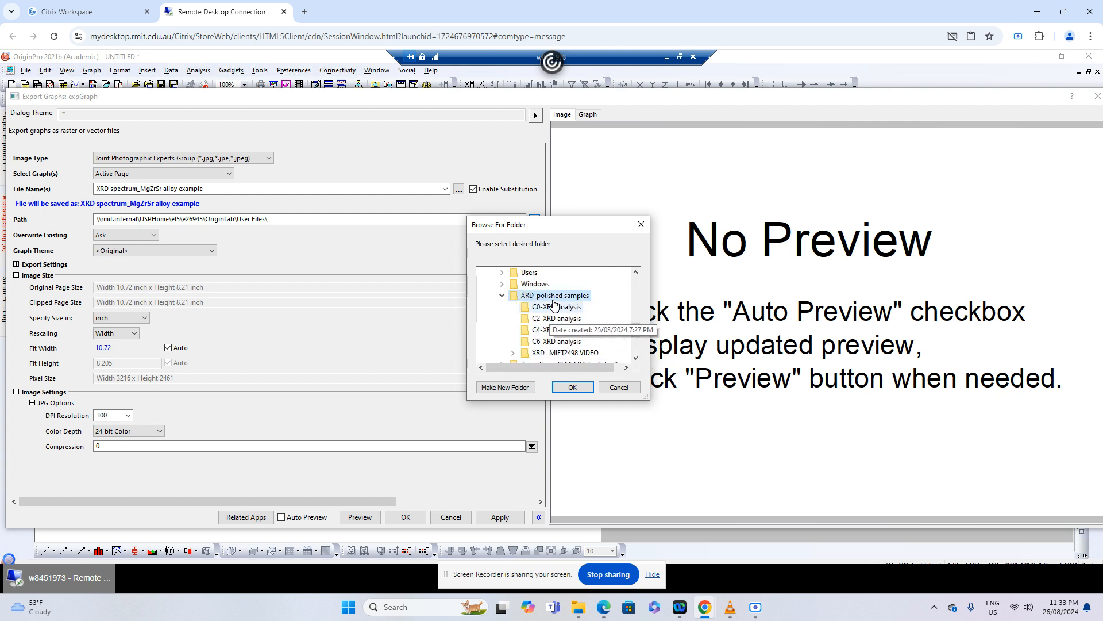
{"action": "left_click", "coordinate": [573, 388]}
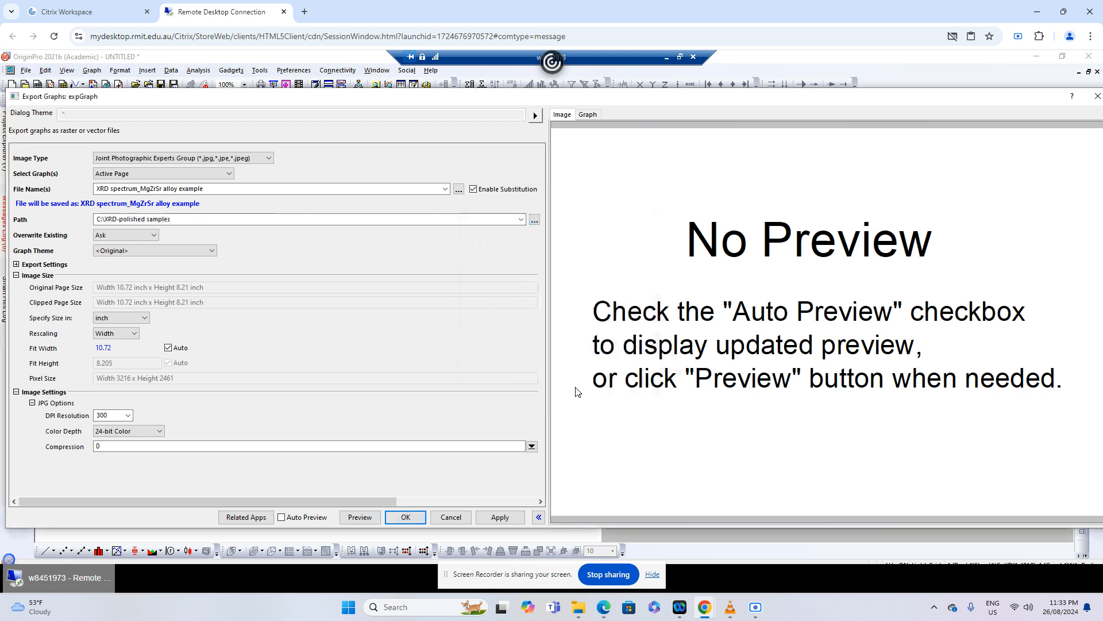
Apply the settings to export the graph as a JPEG, and close the export dialog
{"action": "left_click", "coordinate": [500, 517]}
{"action": "left_click", "coordinate": [360, 517]}
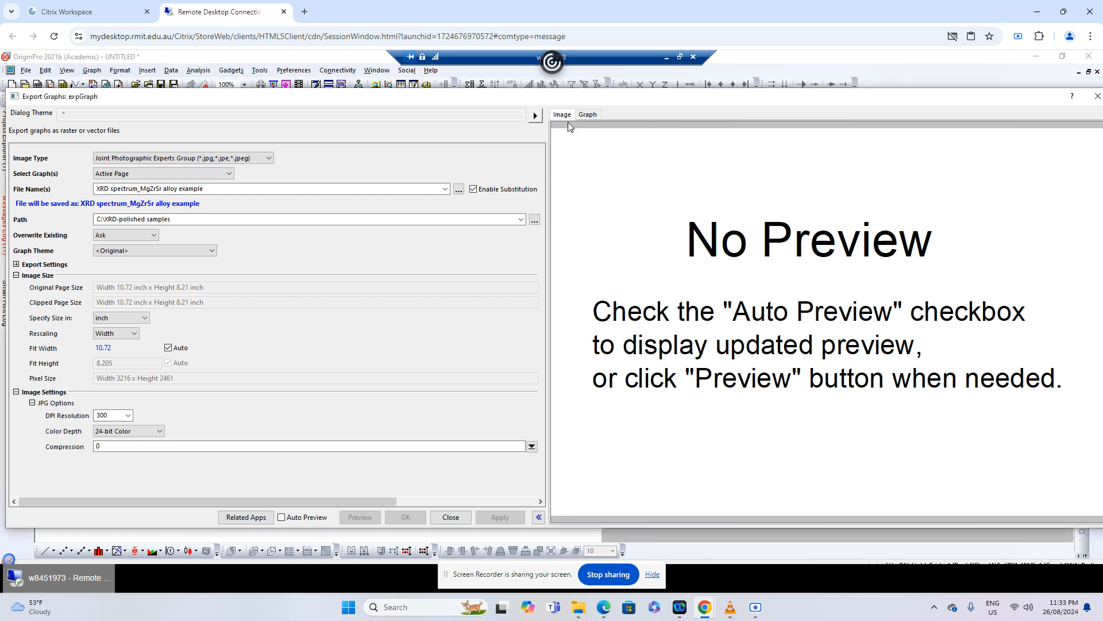
{"action": "left_click", "coordinate": [443, 517]}
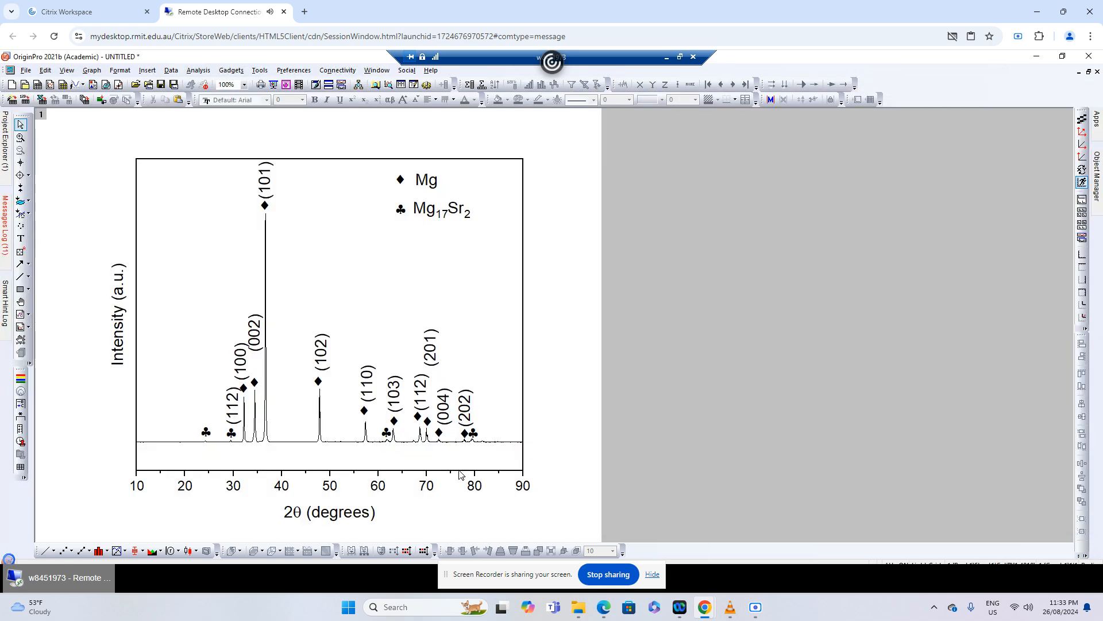
Restore the OriginPro window to a smaller size, close the PDF peak list behind it, and move OriginPro aside
{"action": "left_click", "coordinate": [1062, 56]}
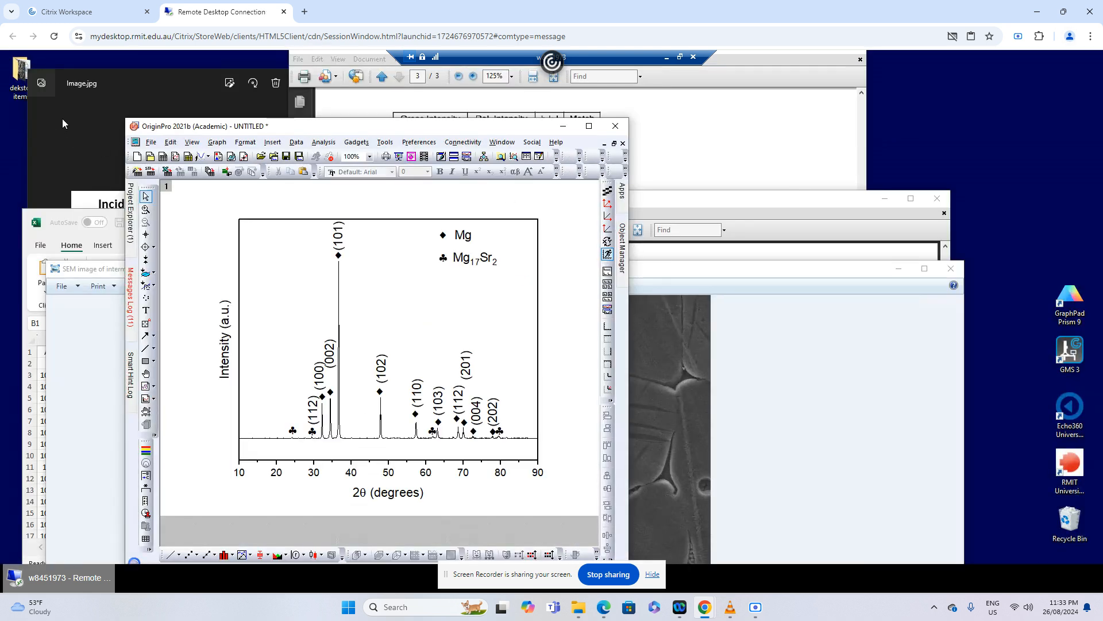
{"action": "left_click", "coordinate": [755, 121]}
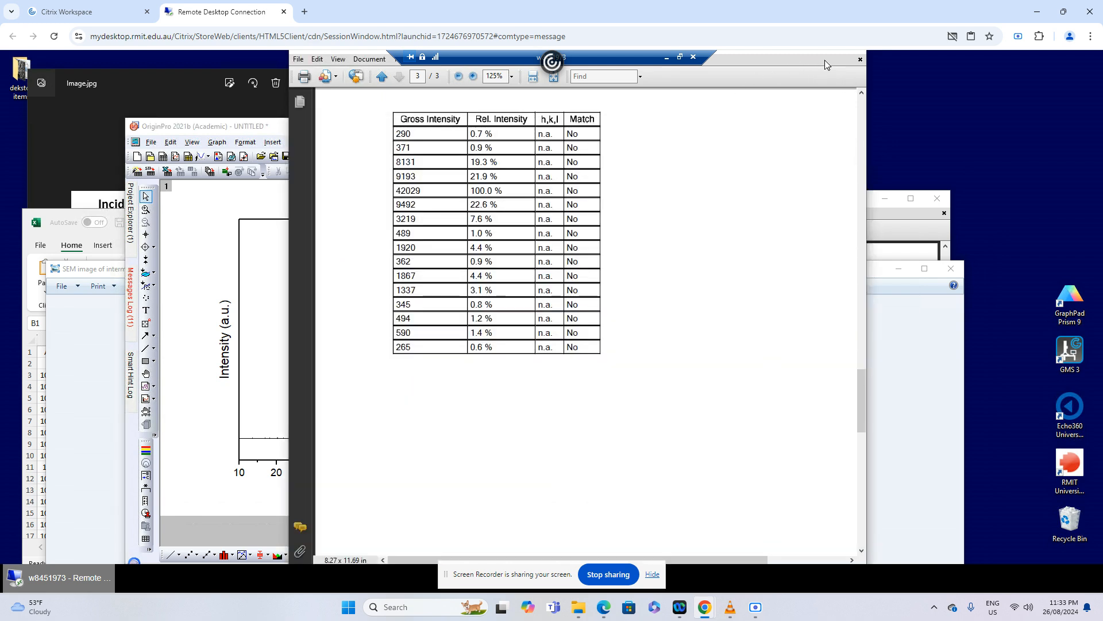
{"action": "left_click", "coordinate": [860, 60]}
{"action": "left_click_drag", "start_coordinate": [474, 131], "coordinate": [740, 294]}
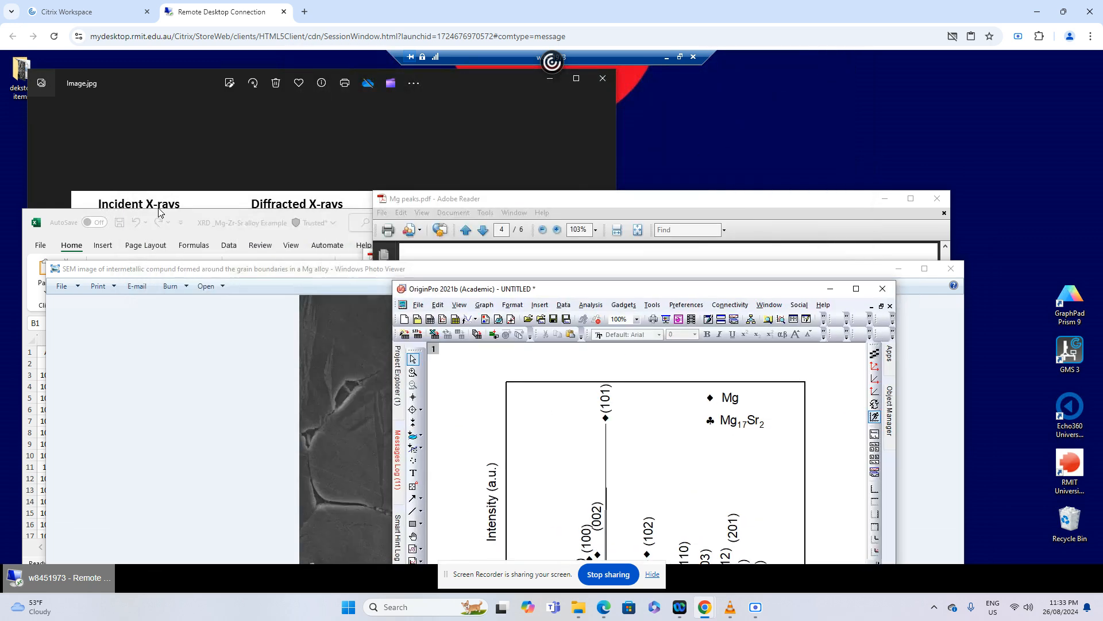
Dismiss the Excel workbook's file details and close the Bragg's law picture Image.jpg
{"action": "left_click", "coordinate": [196, 229]}
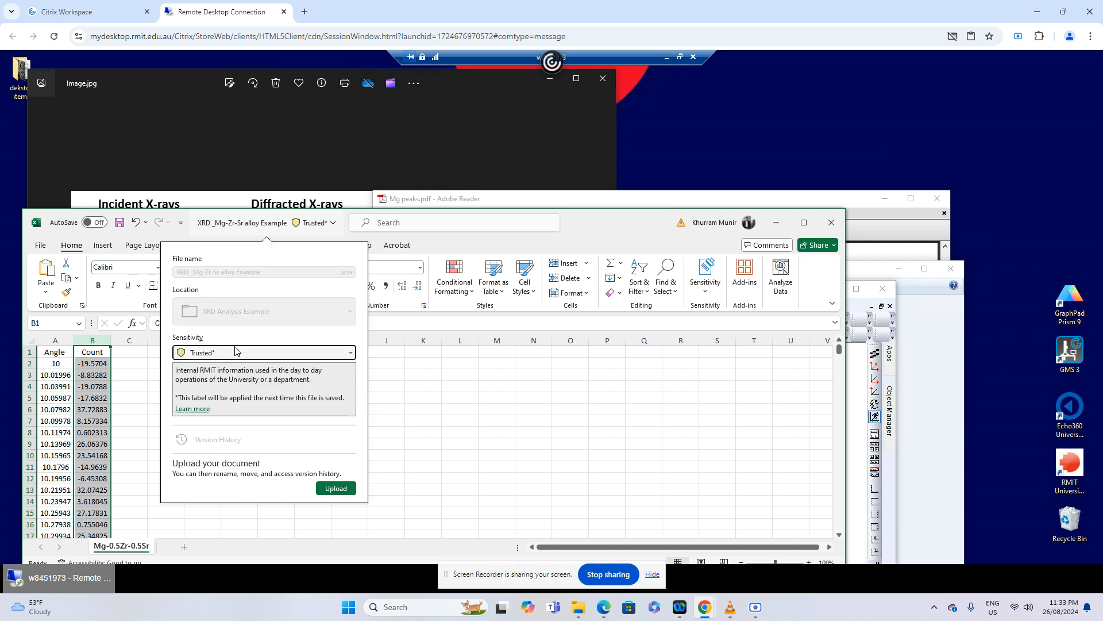
{"action": "left_click", "coordinate": [471, 421]}
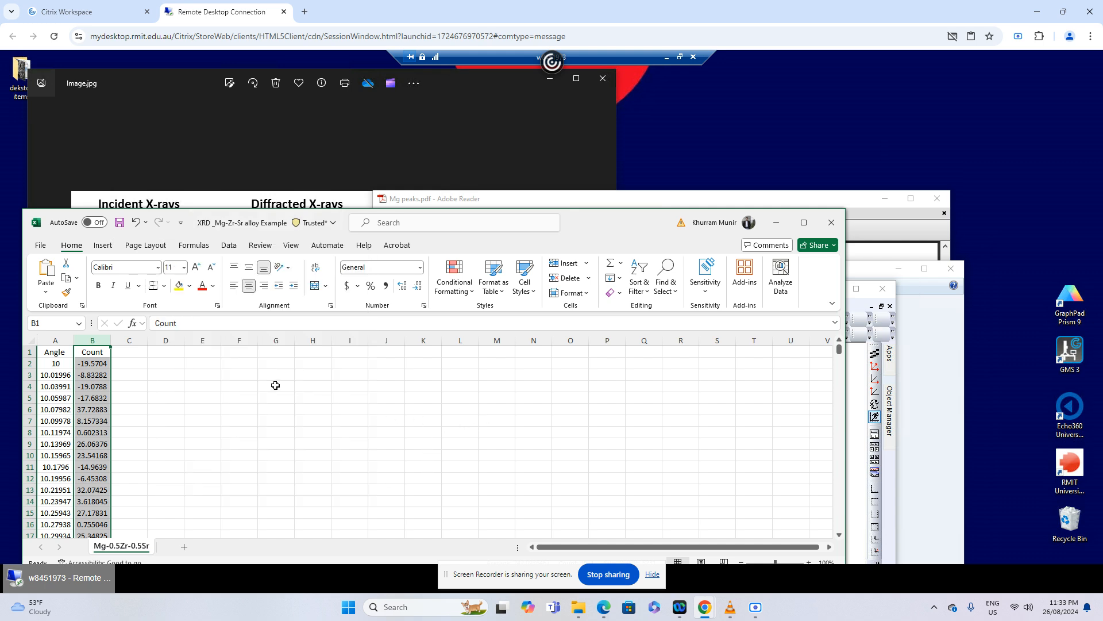
{"action": "left_click", "coordinate": [348, 207]}
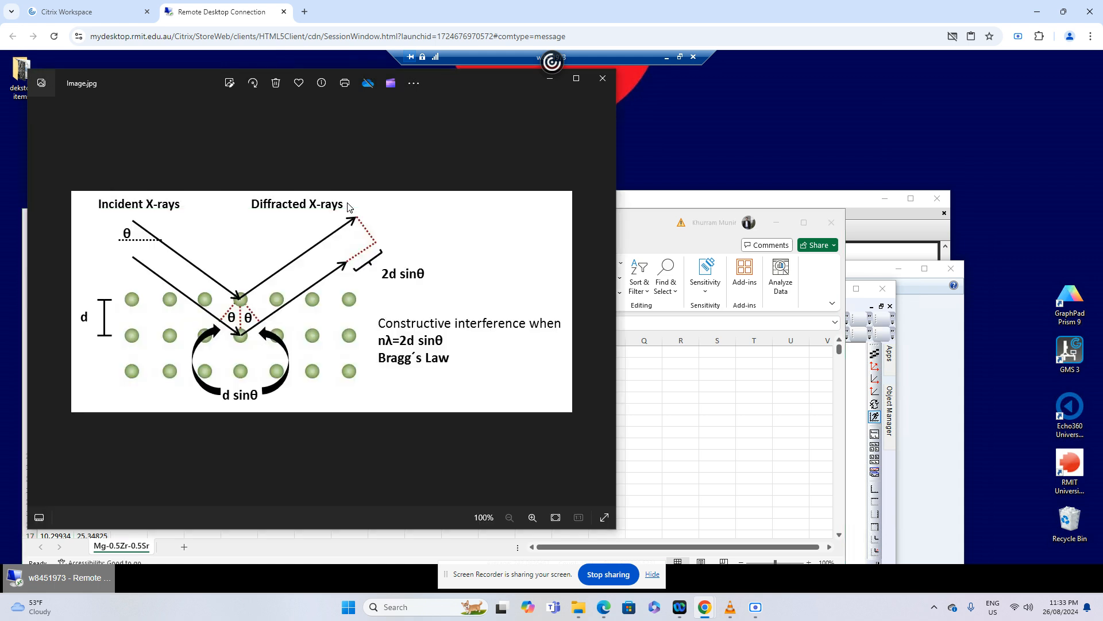
{"action": "left_click", "coordinate": [602, 79]}
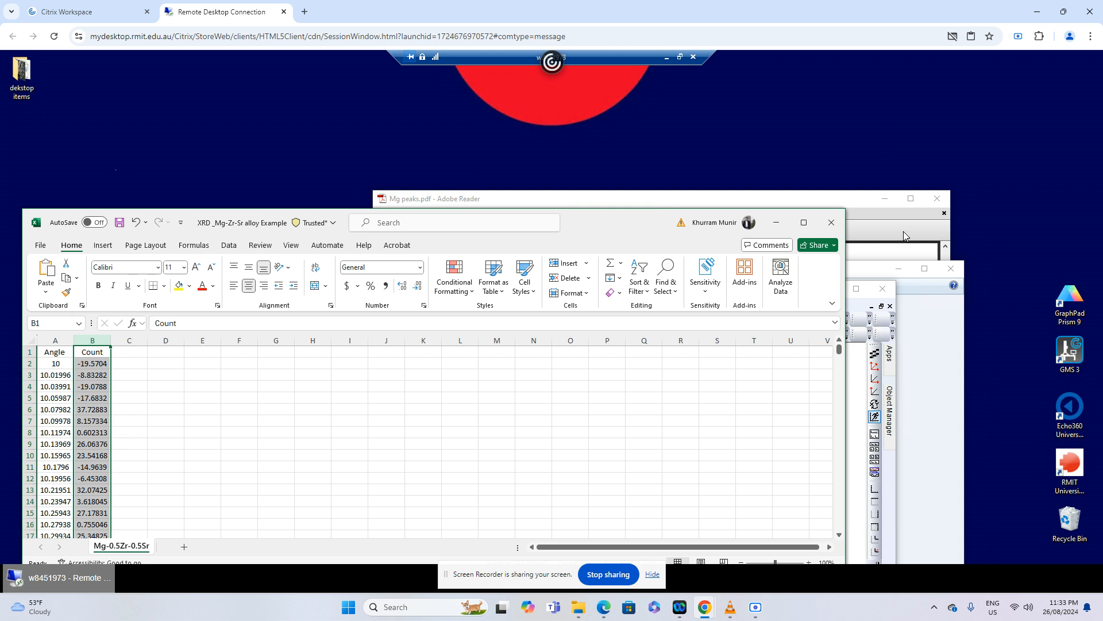
Close Mg peaks.pdf and Mg17Sr2 Peaks.pdf, and minimise the Excel workbook between them
{"action": "left_click", "coordinate": [893, 243]}
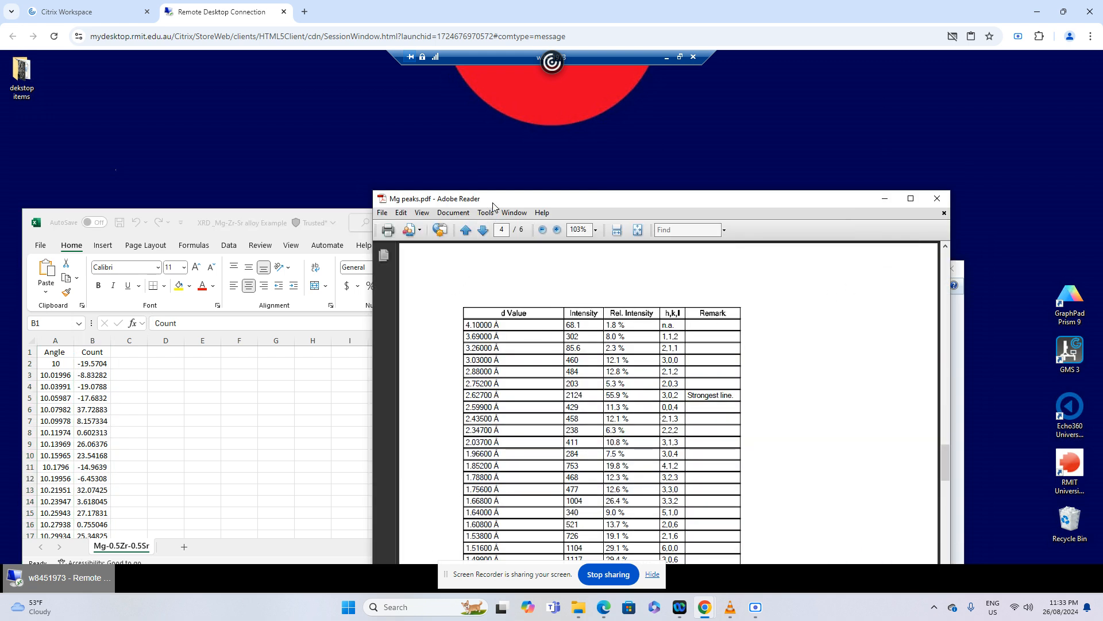
{"action": "left_click", "coordinate": [937, 198]}
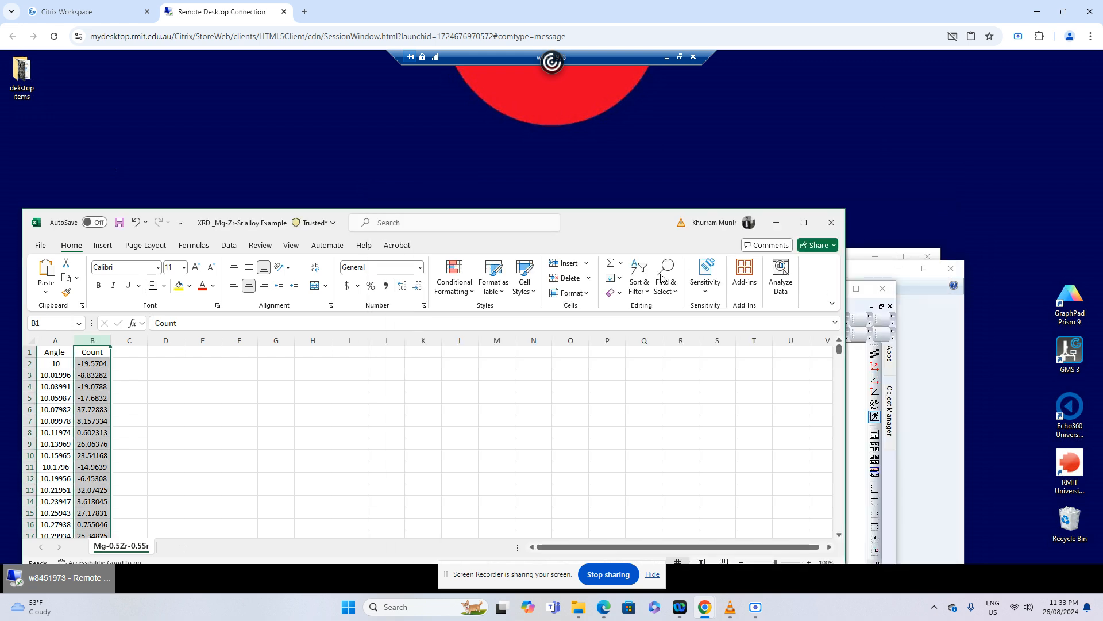
{"action": "left_click", "coordinate": [777, 223]}
{"action": "left_click", "coordinate": [807, 251]}
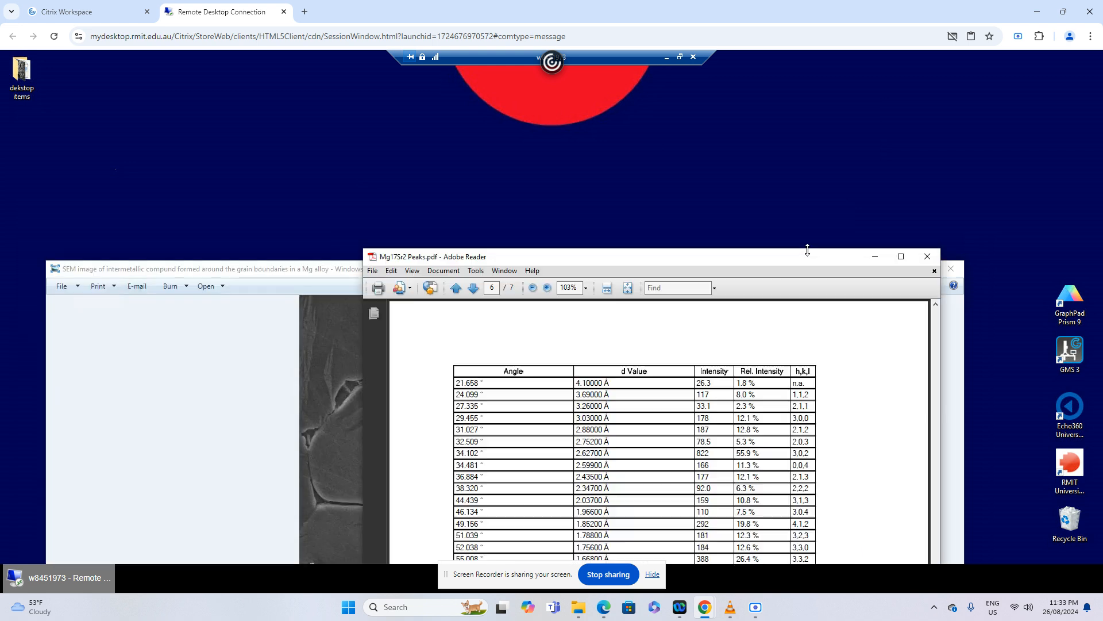
{"action": "left_click", "coordinate": [924, 258]}
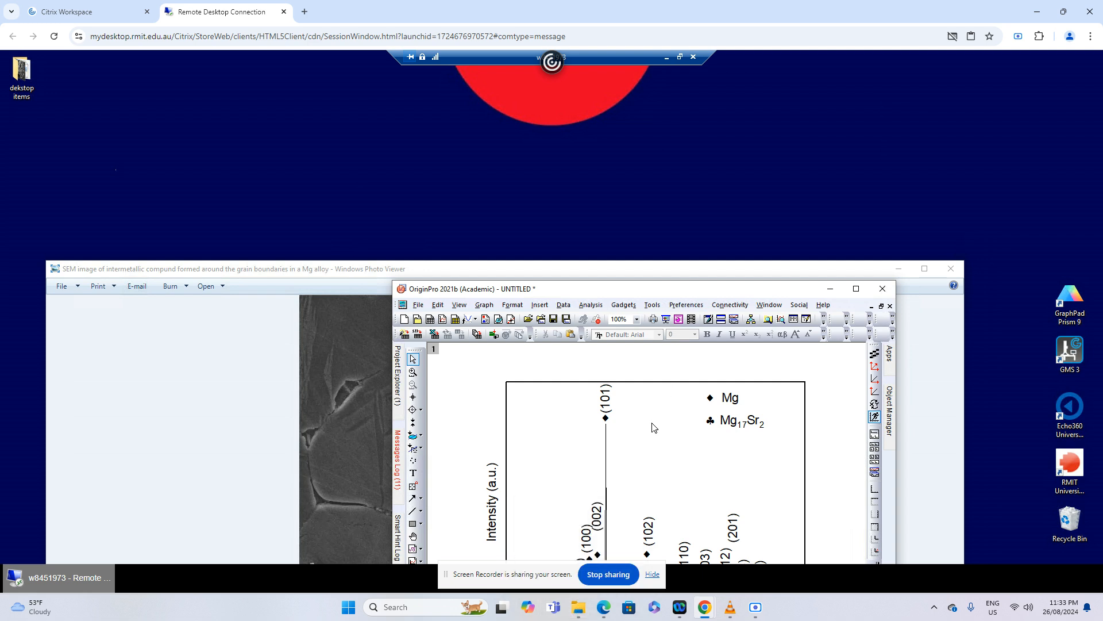
Shrink the remote desktop window and open the XRD-polished samples folder in a maximised File Explorer window
{"action": "left_click", "coordinate": [679, 58]}
{"action": "double_click", "coordinate": [29, 112]}
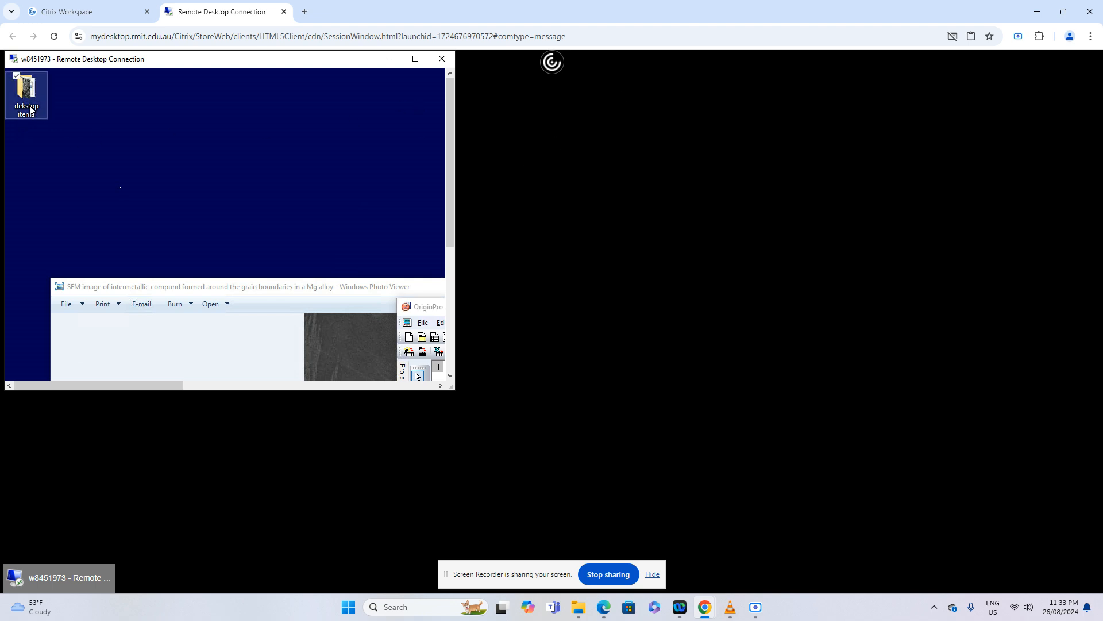
{"action": "left_click", "coordinate": [181, 250]}
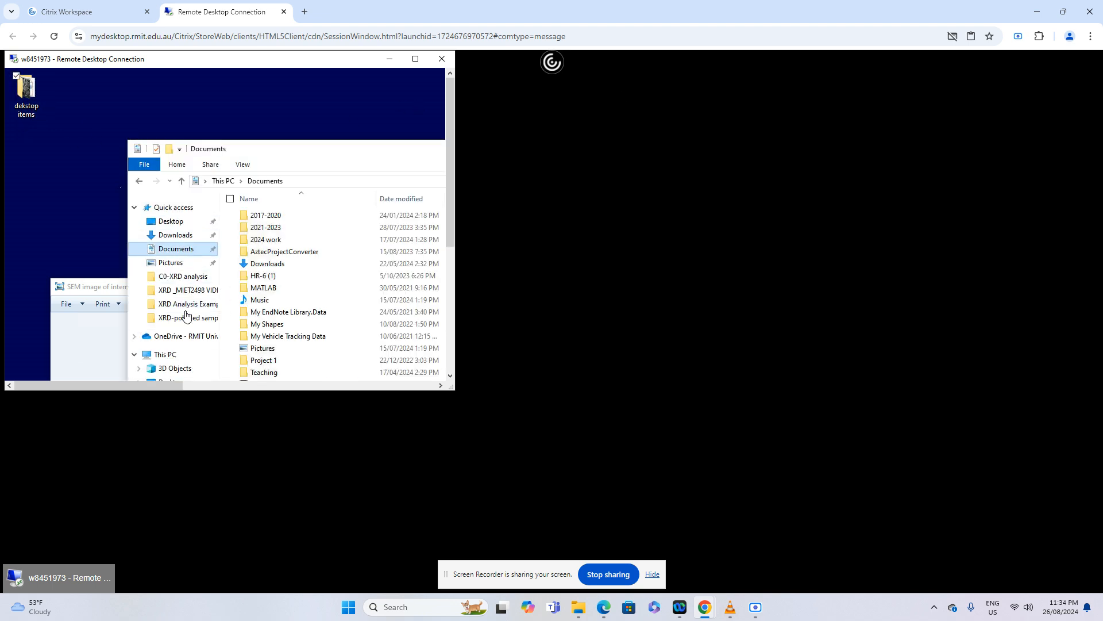
{"action": "left_click", "coordinate": [183, 317]}
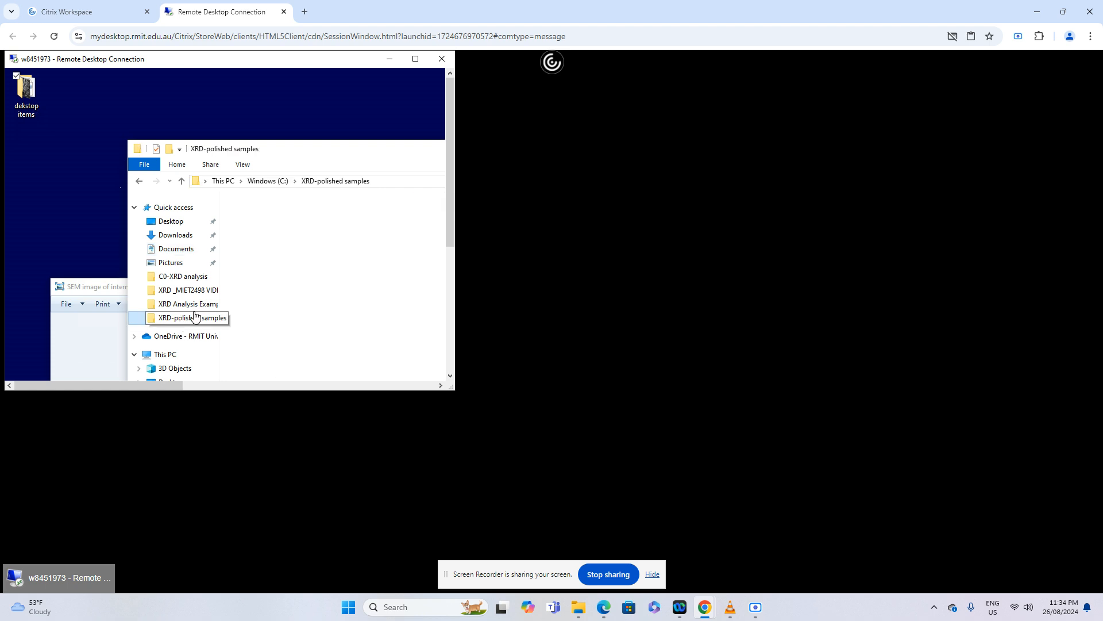
{"action": "double_click", "coordinate": [343, 159]}
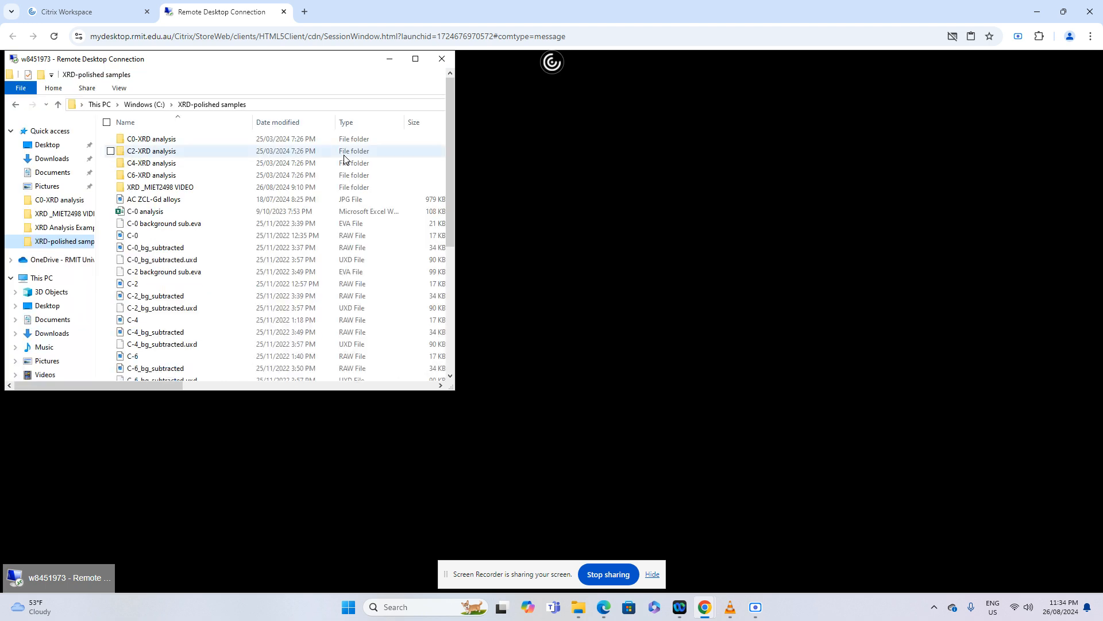
Return the remote session to full screen and open the exported XRD spectrum_MgZrSr alloy example JPG to check it
{"action": "left_click", "coordinate": [415, 60]}
{"action": "left_click", "coordinate": [153, 527]}
{"action": "scroll", "coordinate": [153, 531], "scroll_direction": "down", "scroll_amount": 4}
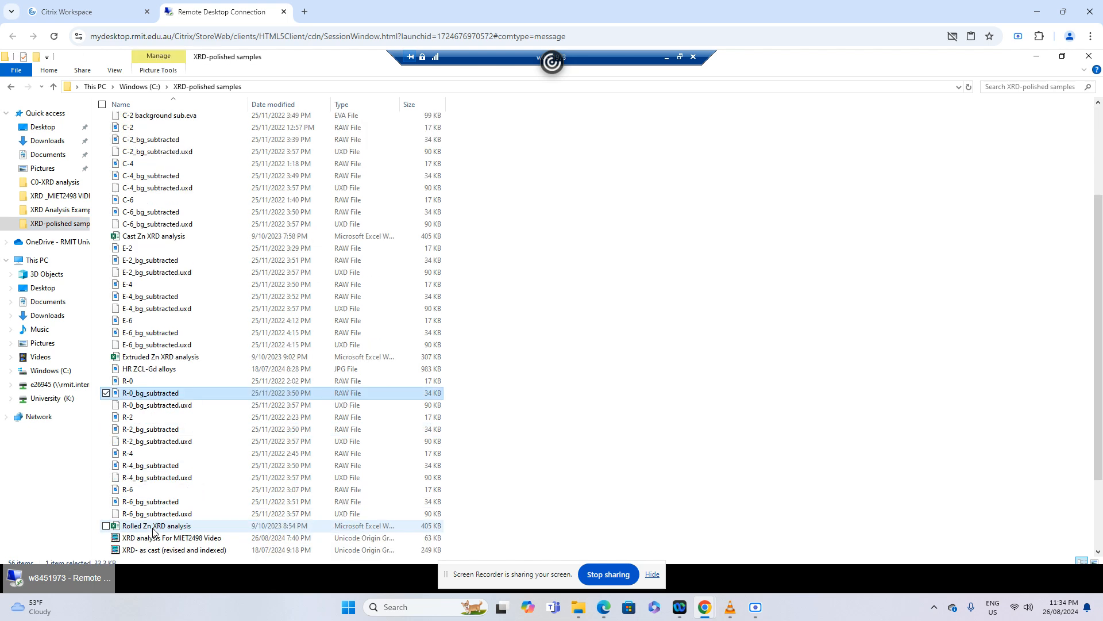
{"action": "scroll", "coordinate": [153, 531], "scroll_direction": "down", "scroll_amount": 3}
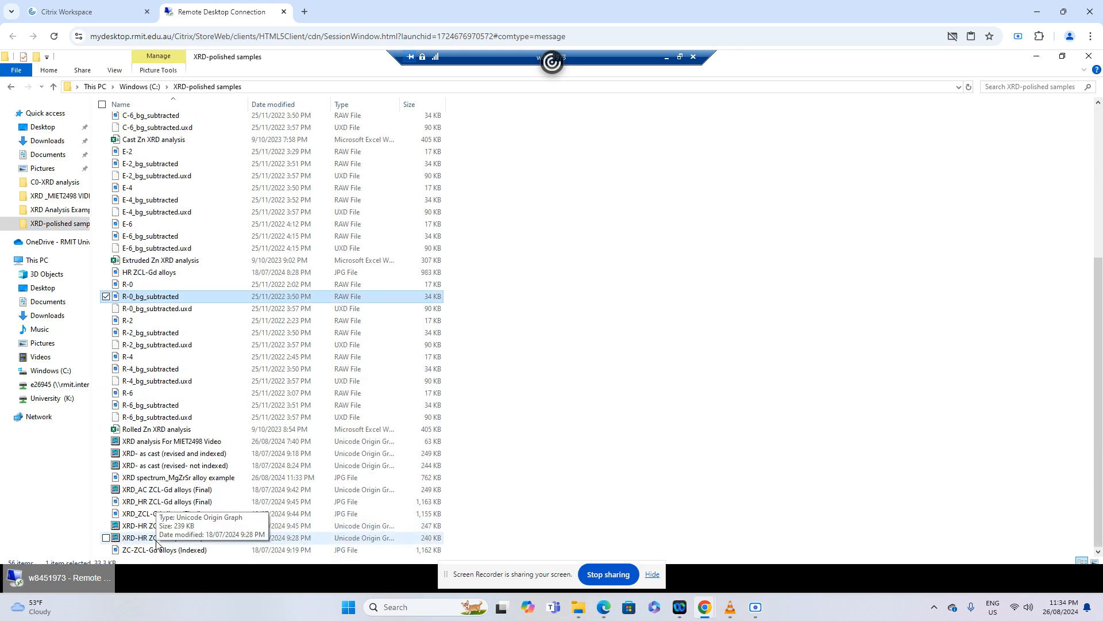
{"action": "scroll", "coordinate": [169, 505], "scroll_direction": "up", "scroll_amount": 7}
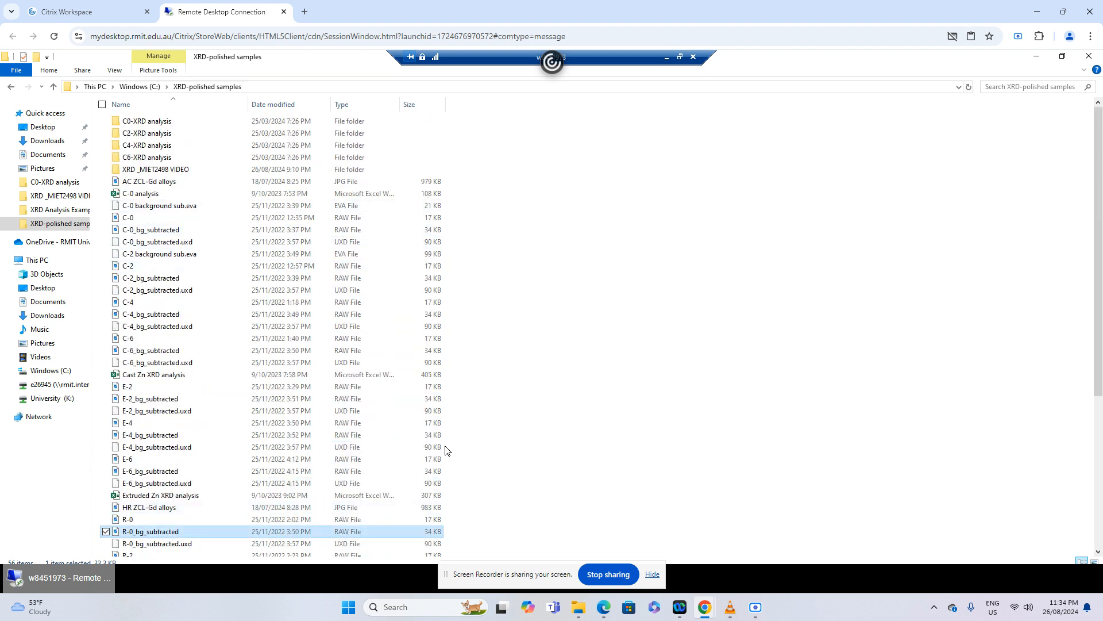
{"action": "scroll", "coordinate": [447, 450], "scroll_direction": "down", "scroll_amount": 3}
{"action": "scroll", "coordinate": [447, 450], "scroll_direction": "down", "scroll_amount": 4}
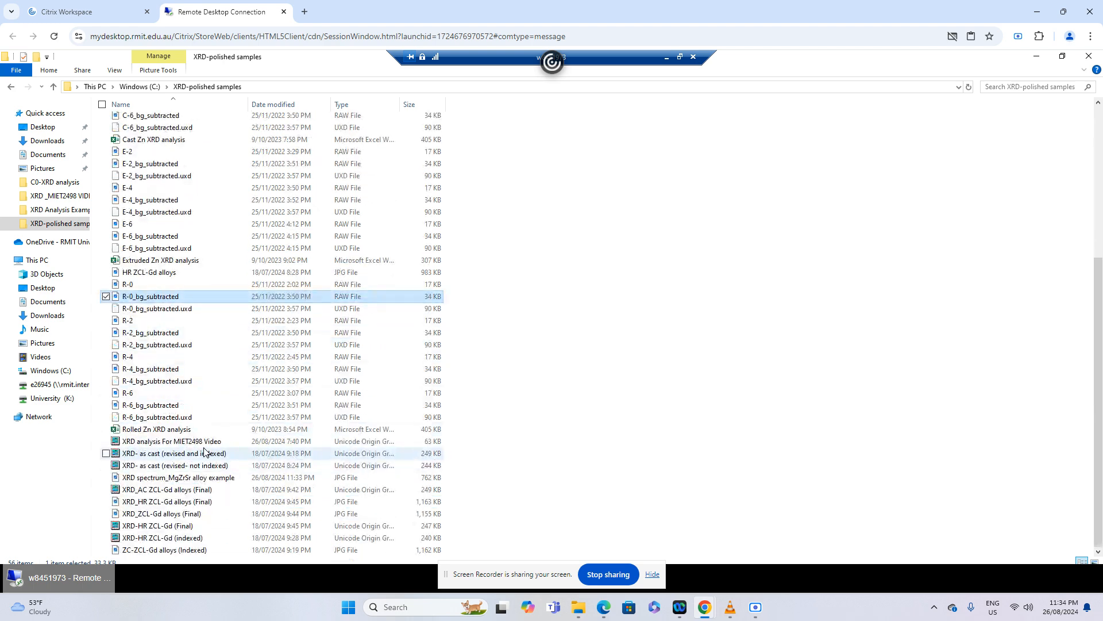
{"action": "double_click", "coordinate": [175, 480]}
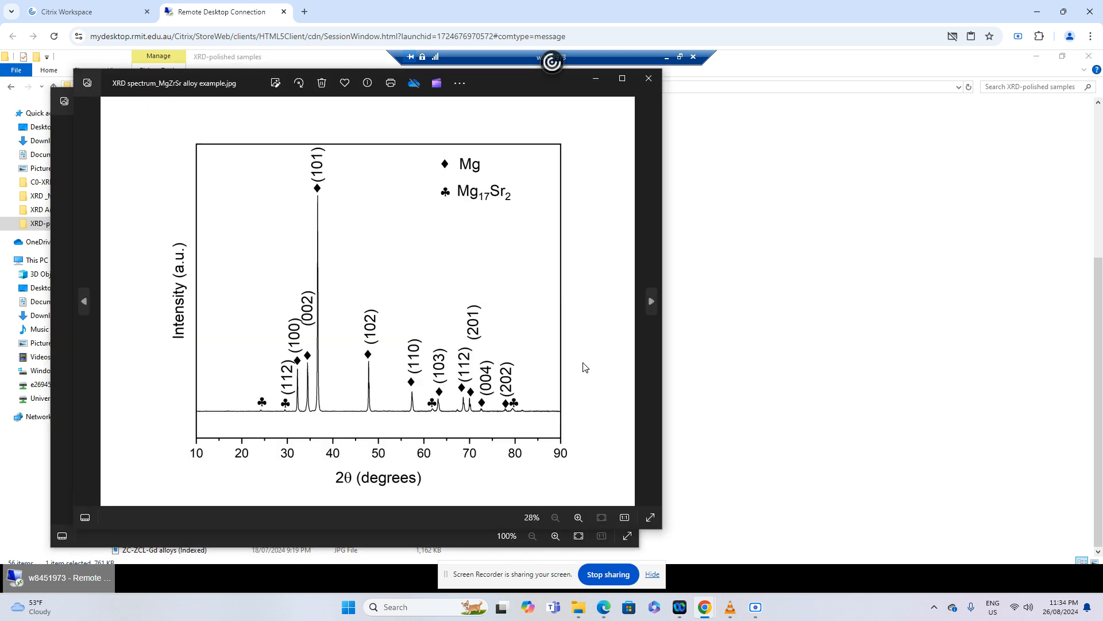